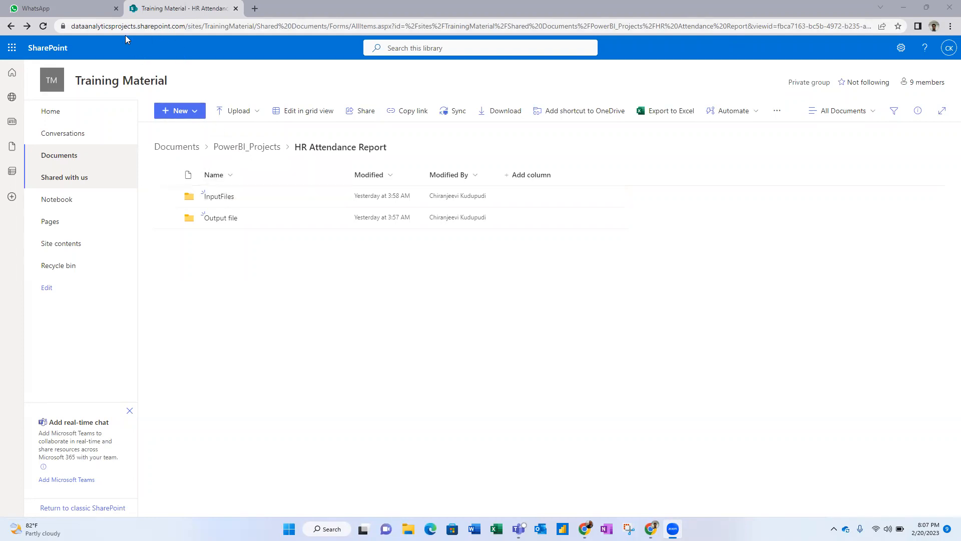
Go to the Documents library and open PowerBI_Projects > HR Attendance Report > InputFiles.
mouse_move(120, 82)
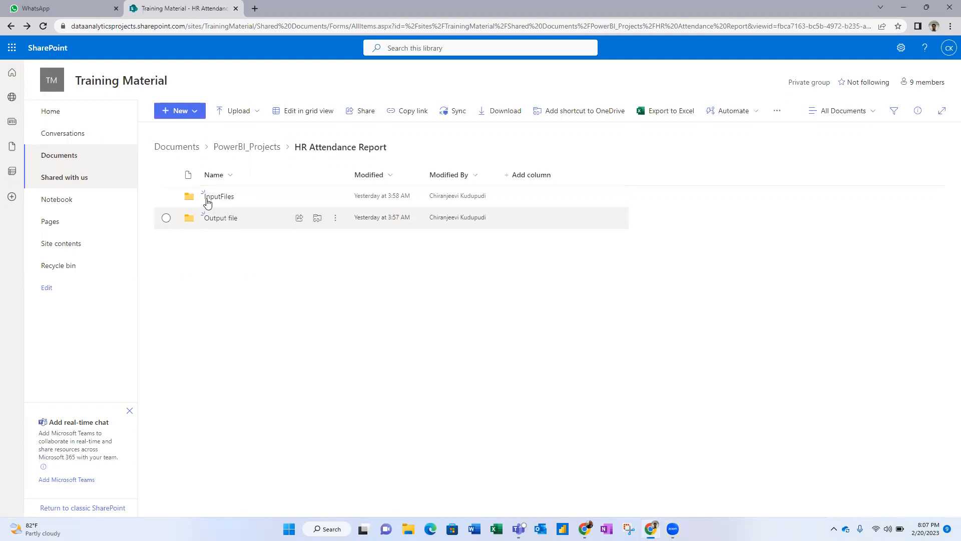
click(106, 167)
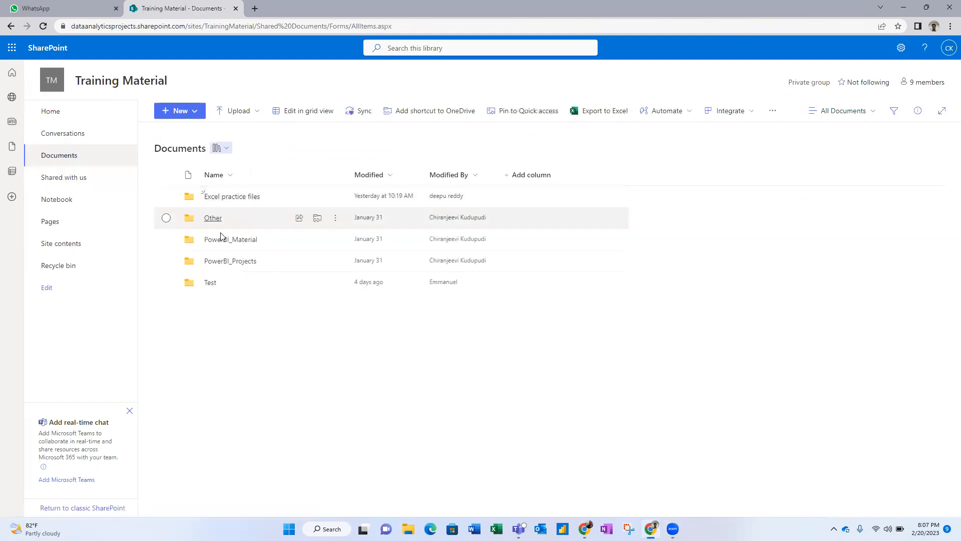
click(223, 261)
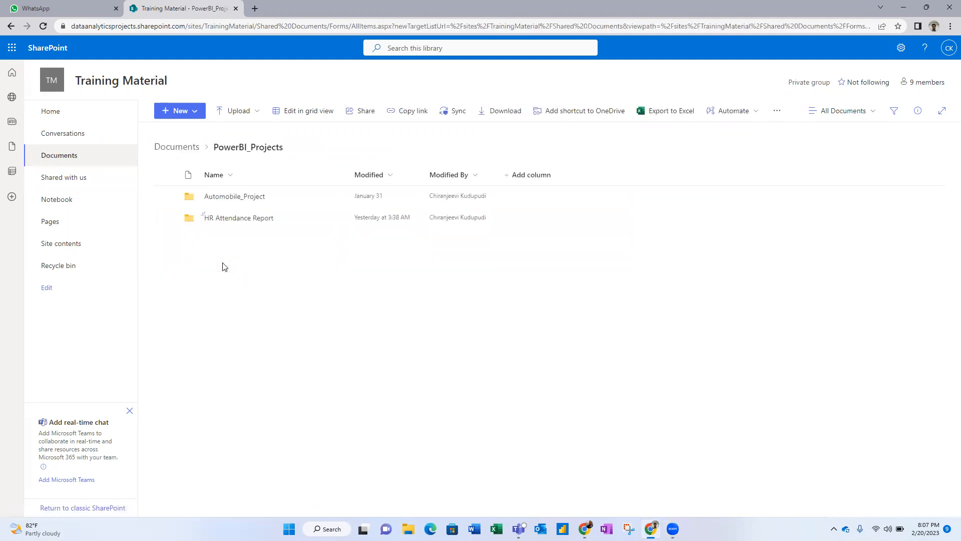
click(219, 217)
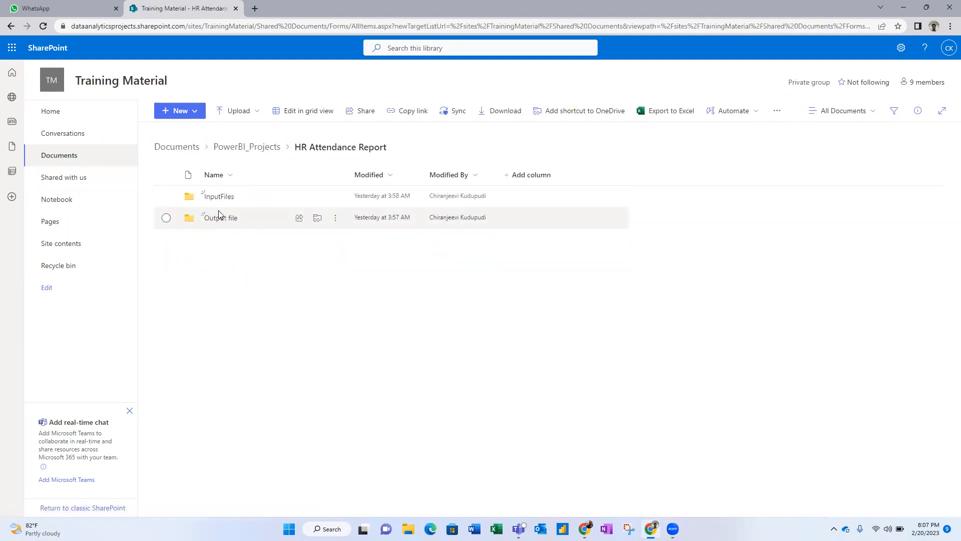
click(217, 197)
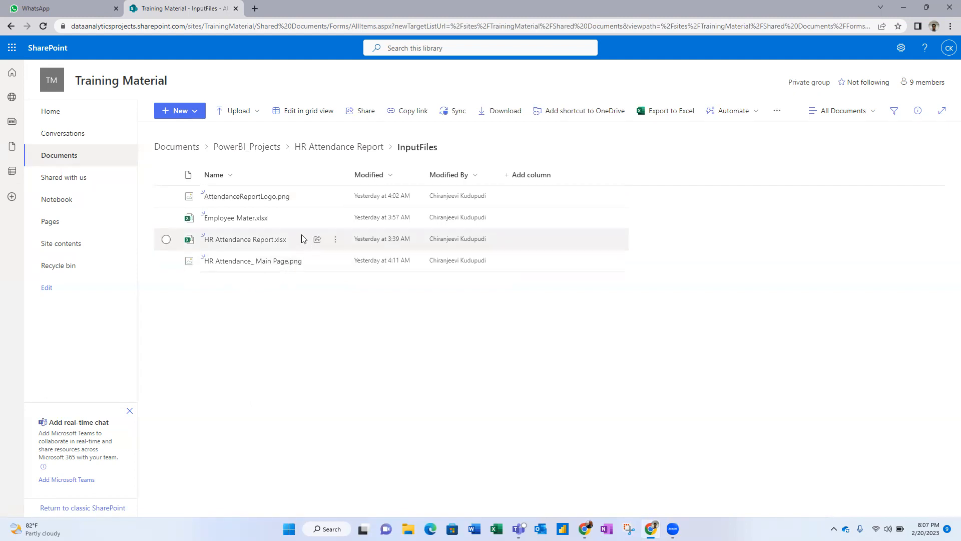
Download the images HR Attendance_ Main Page.png and AttendanceReportLogo.png from the InputFiles folder.
mouse_move(304, 196)
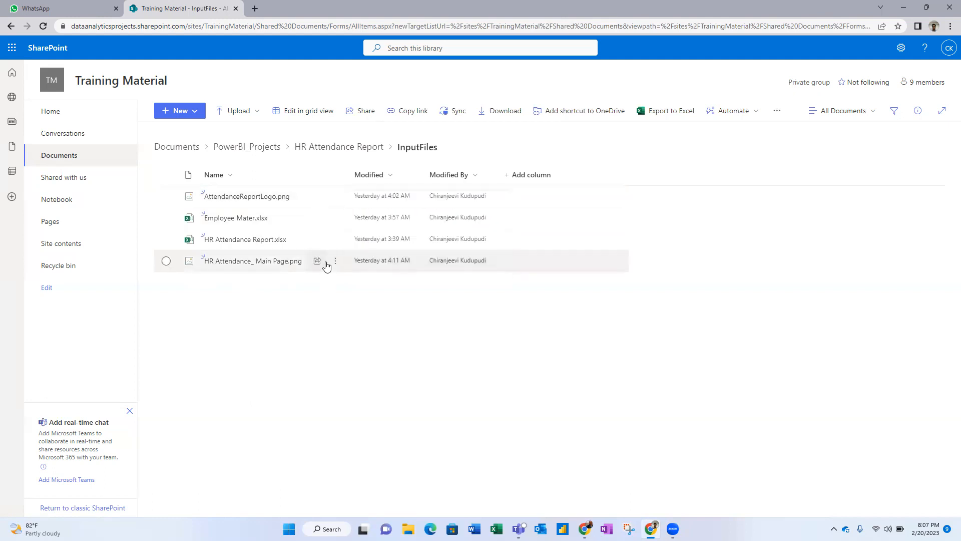
click(335, 262)
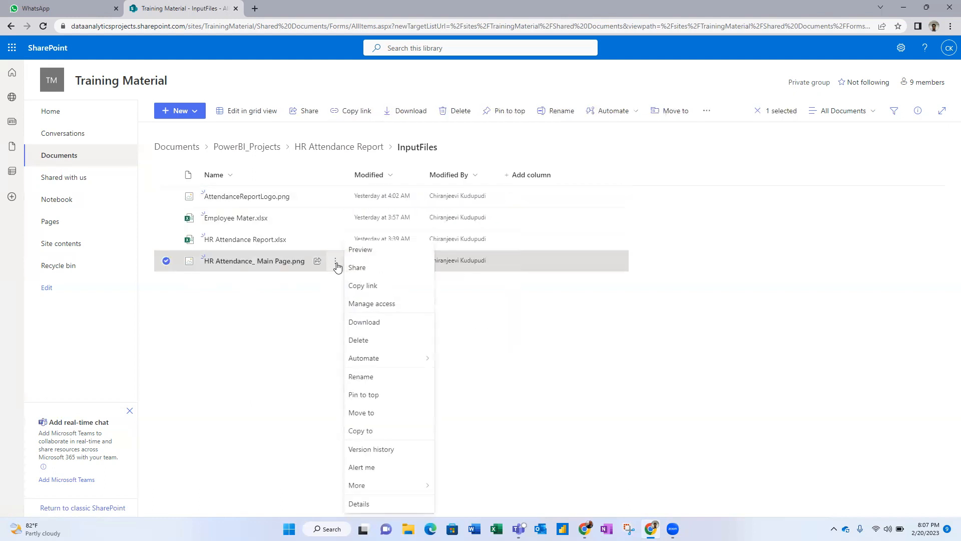
click(364, 322)
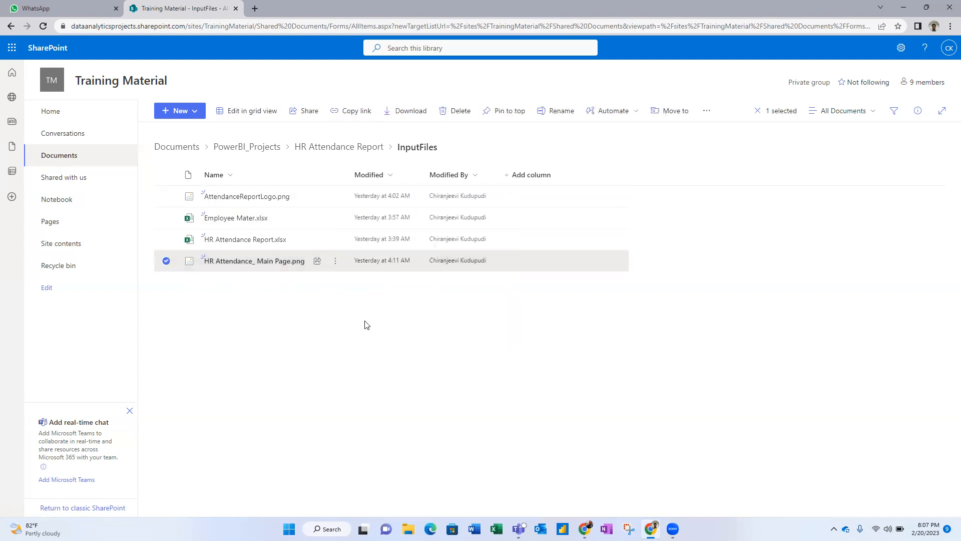
click(335, 197)
mouse_move(358, 306)
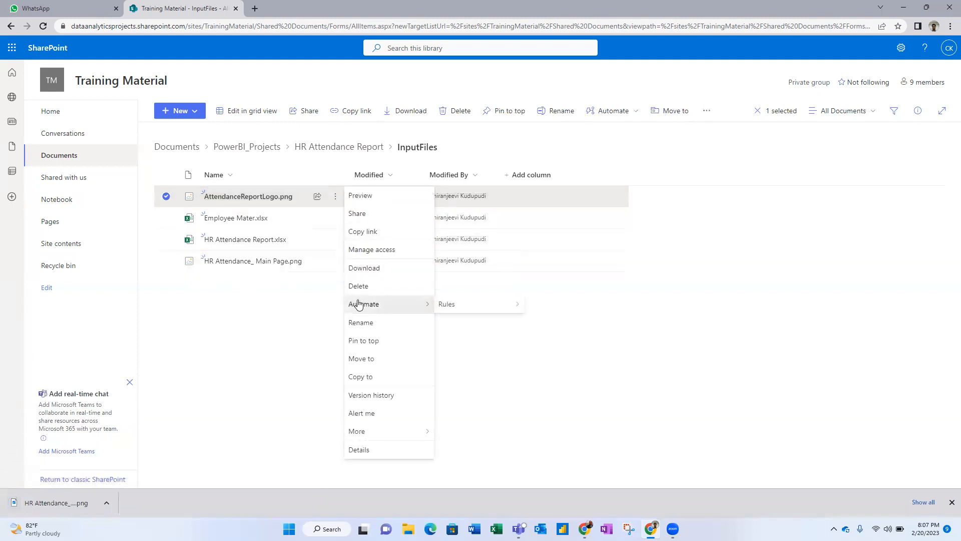
click(364, 269)
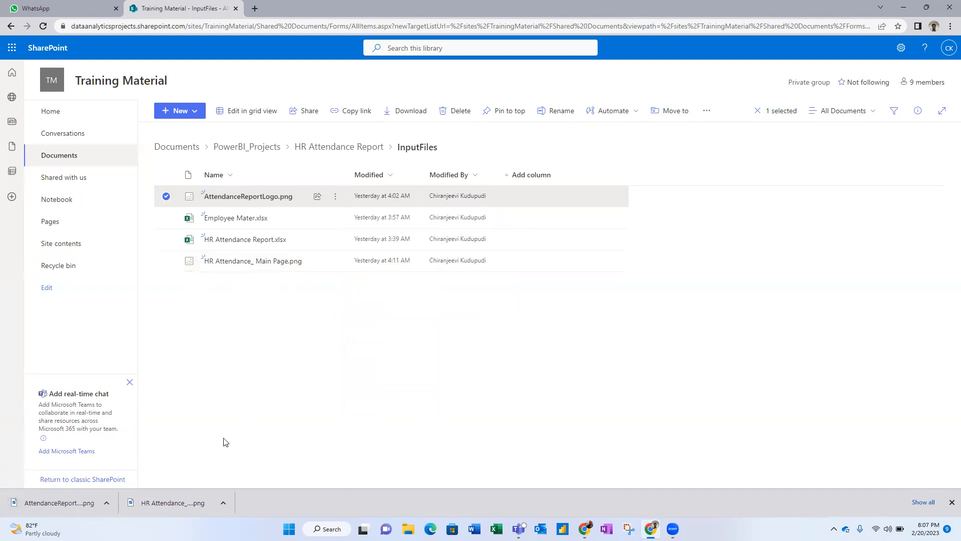
View the downloaded HR Attendance main page image and the attendance report logo, closing each one after viewing.
click(184, 504)
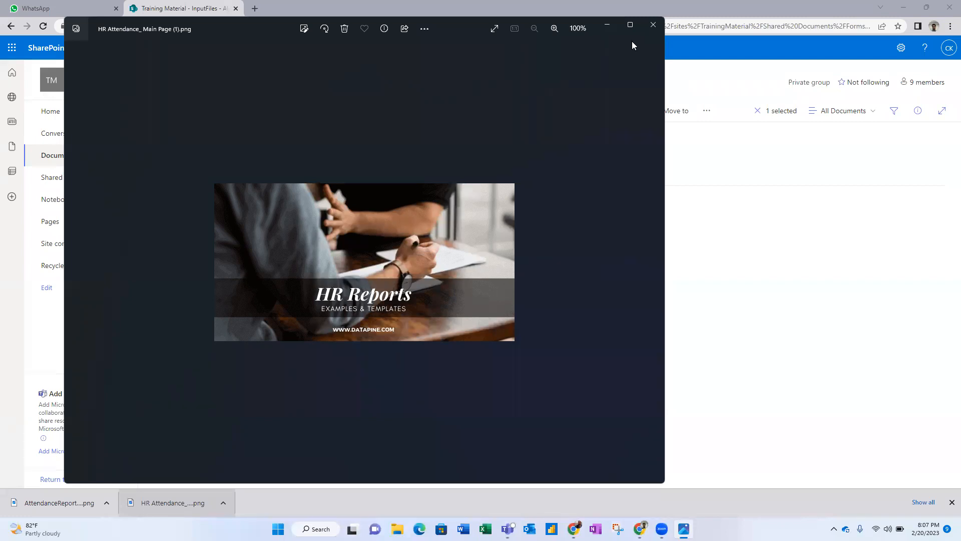
click(649, 26)
click(40, 506)
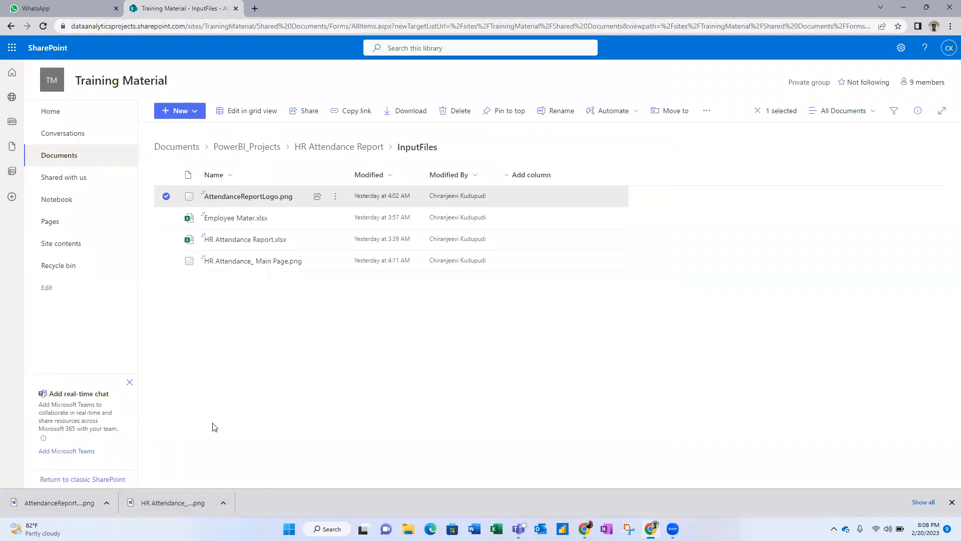
click(78, 503)
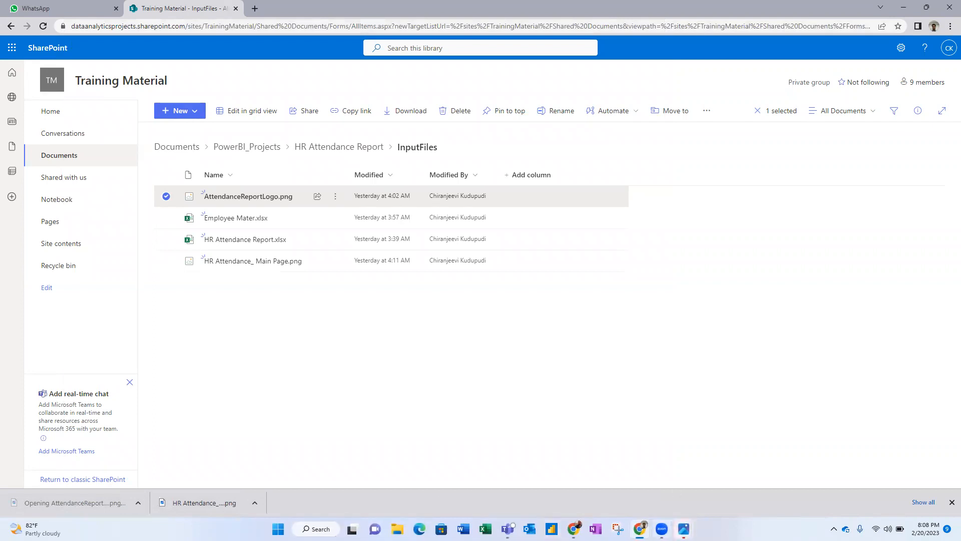
mouse_move(683, 528)
click(705, 463)
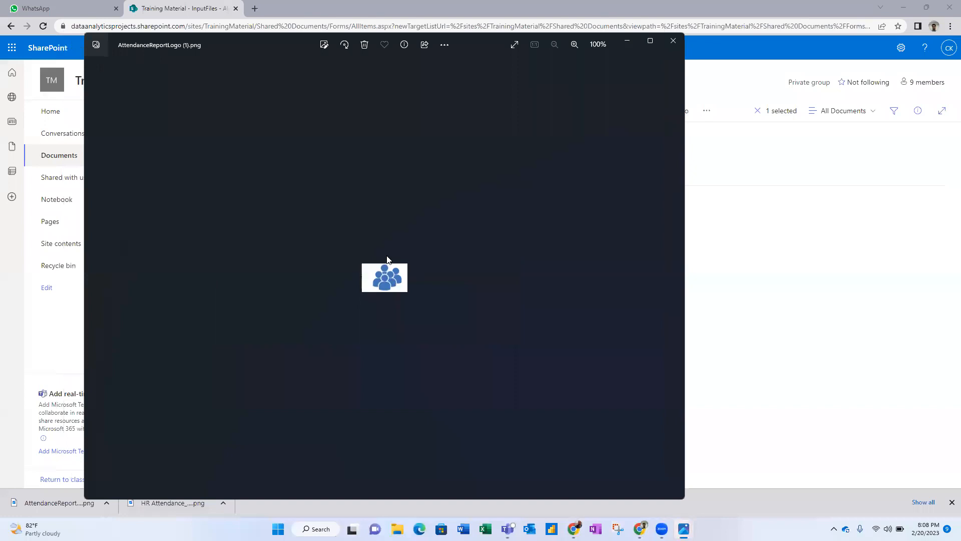
click(673, 42)
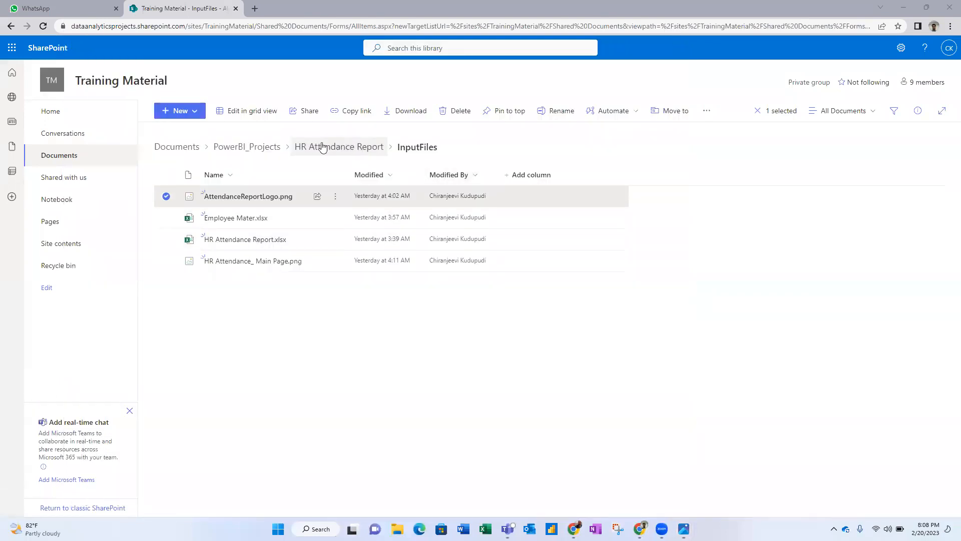
Go back to the HR Attendance Report folder and open Output file > Dashboard_Output_Image.
click(306, 148)
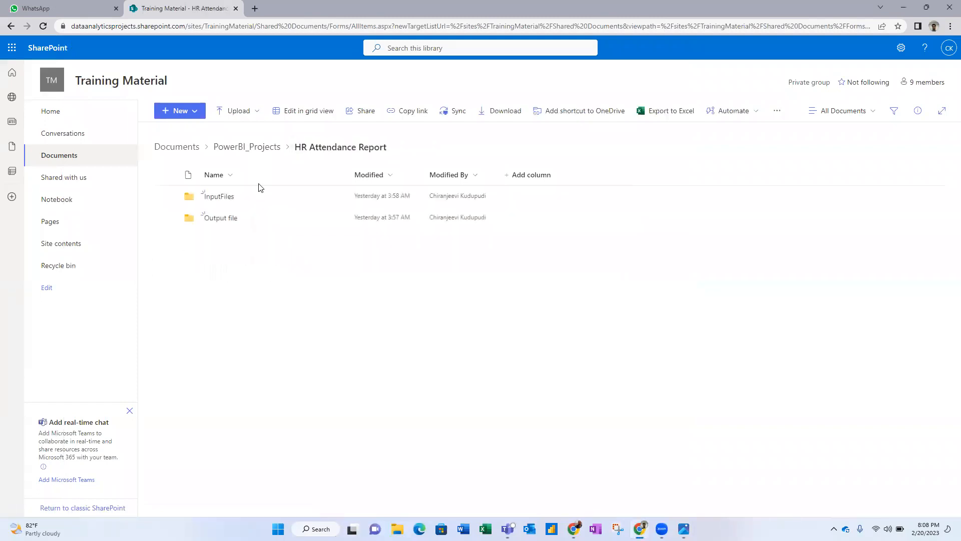
click(221, 220)
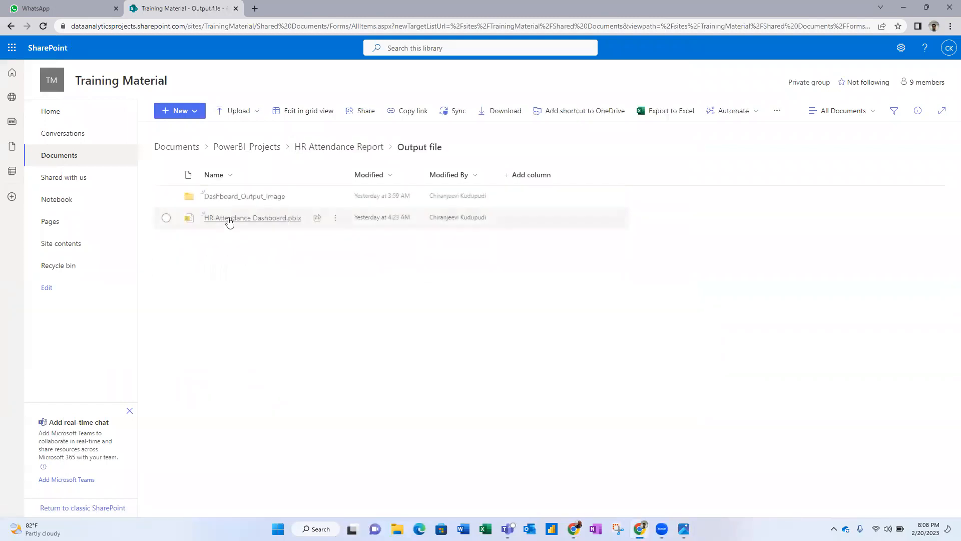
click(263, 197)
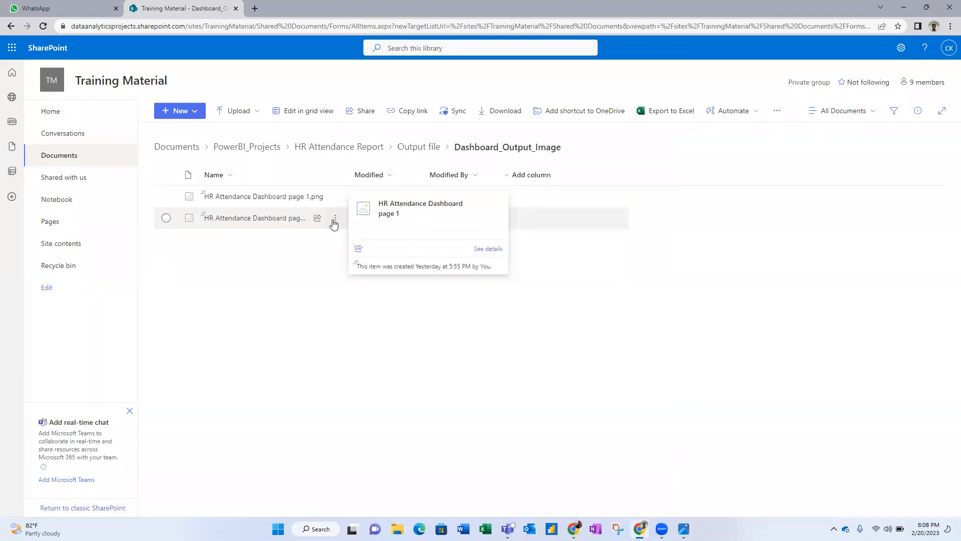
Download the HR Attendance Dashboard page 1 and page 2 images, and clear the file selection.
mouse_move(331, 228)
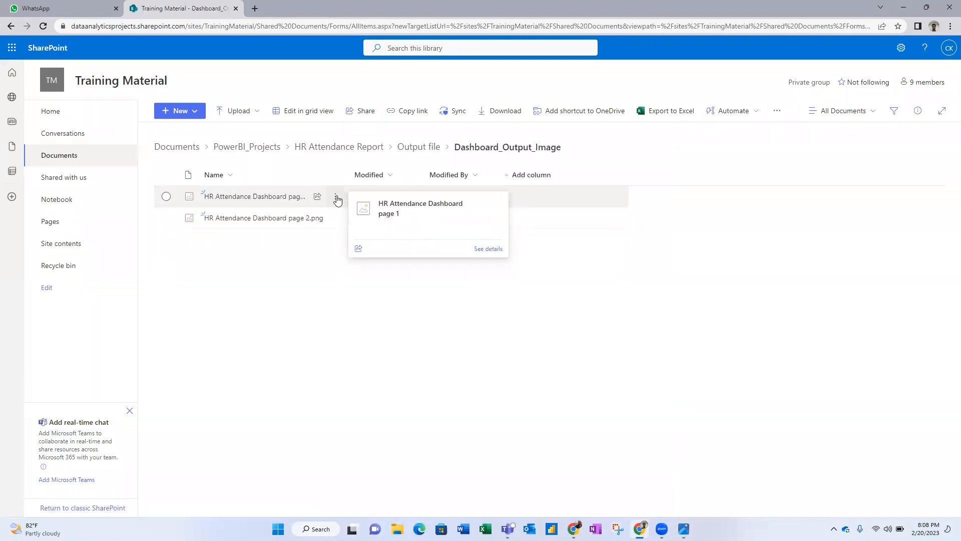
click(338, 200)
click(358, 268)
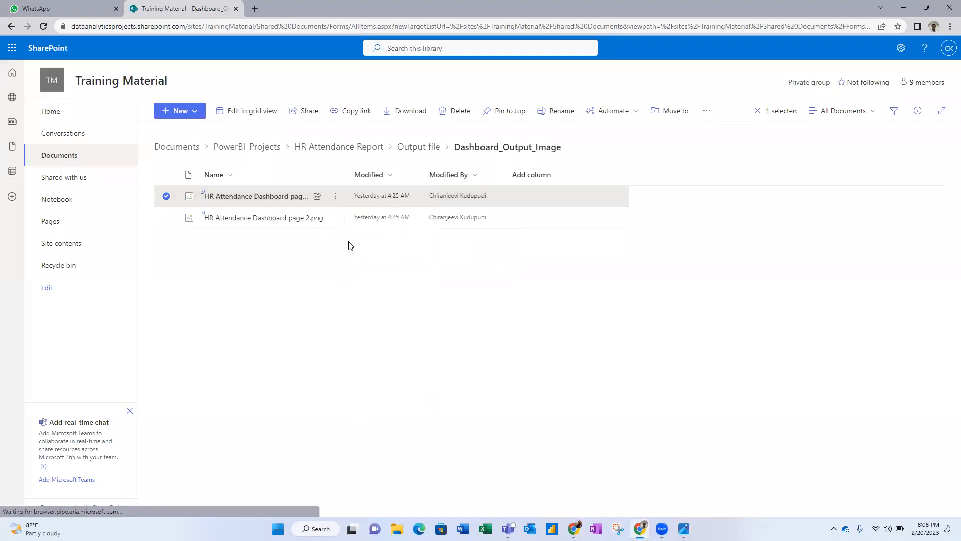
click(334, 220)
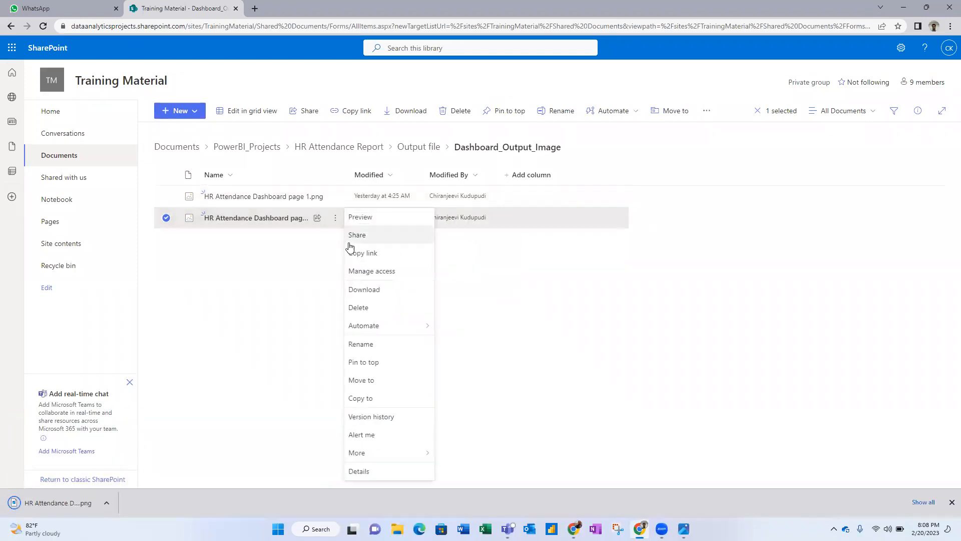
click(358, 290)
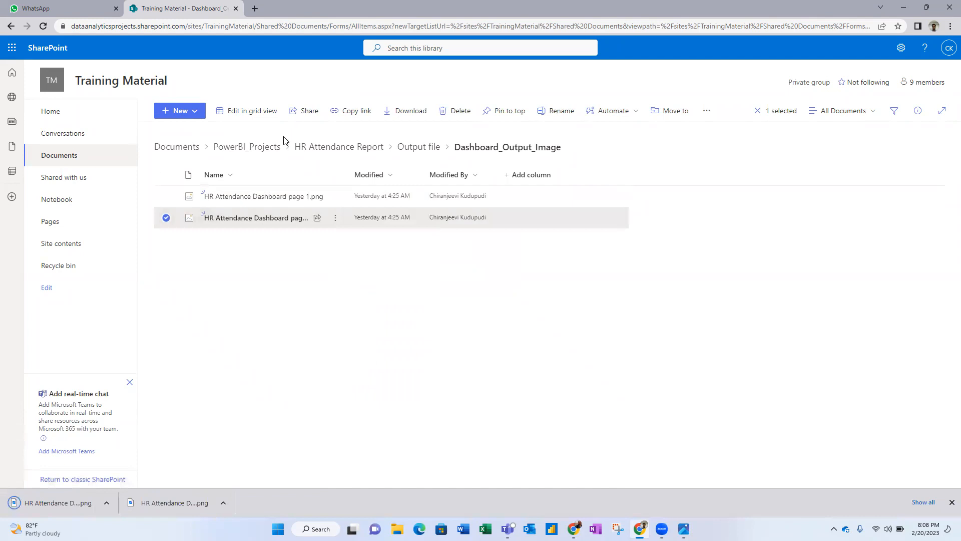
click(266, 310)
Open the downloaded HR Attendance Dashboard page 1 image, look at the report cover, and close it.
click(257, 30)
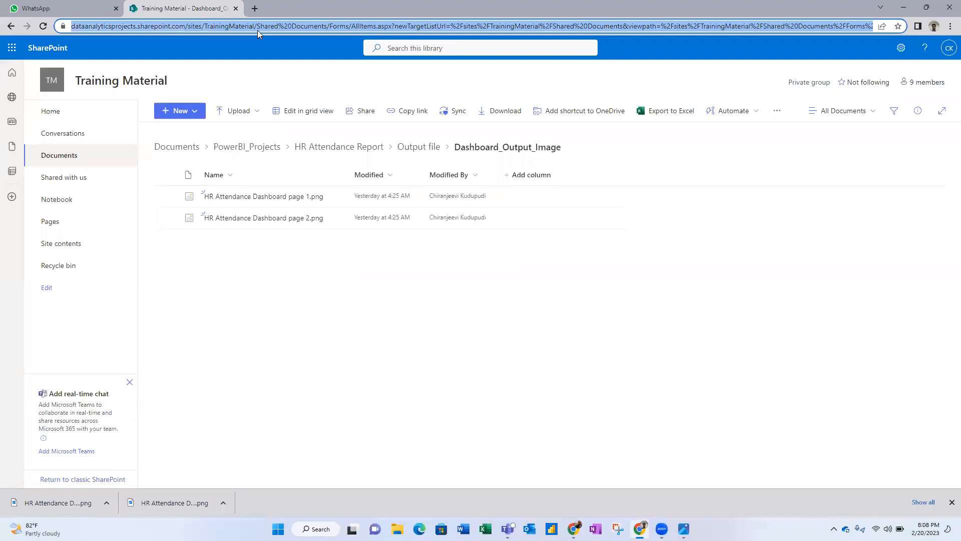
key(alt+Tab)
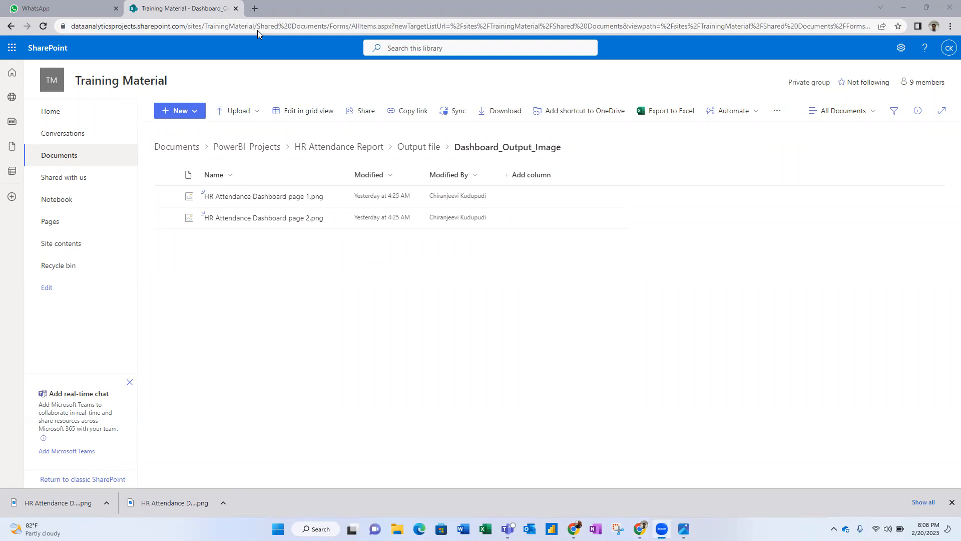
click(176, 496)
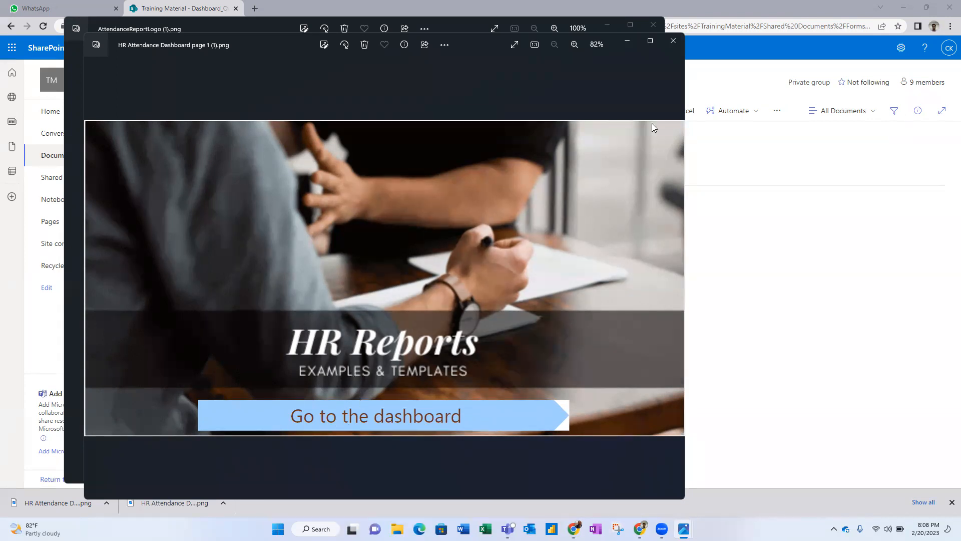
click(673, 42)
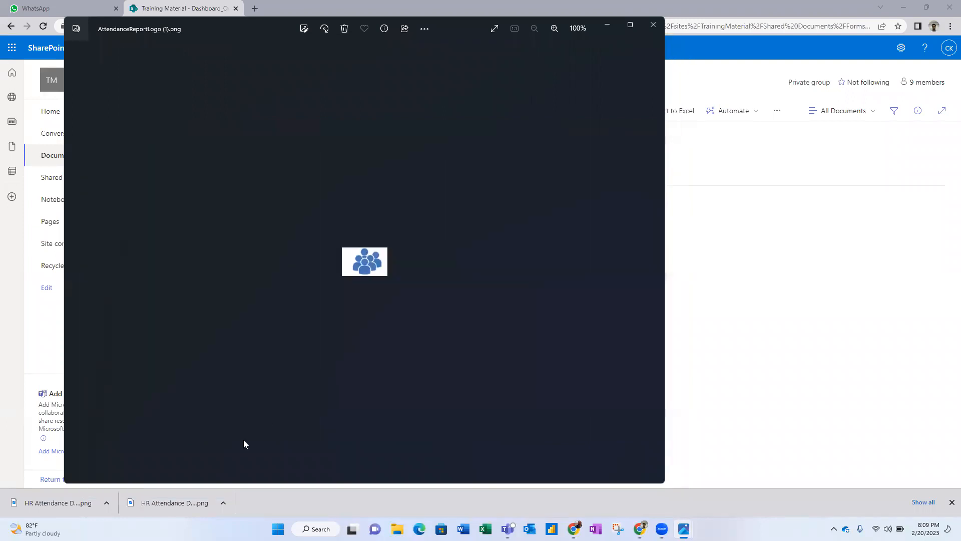
Open the downloaded HR Attendance Dashboard page 2 image, examine the Attendance Overview layout in a maximized window, and minimize it.
click(77, 501)
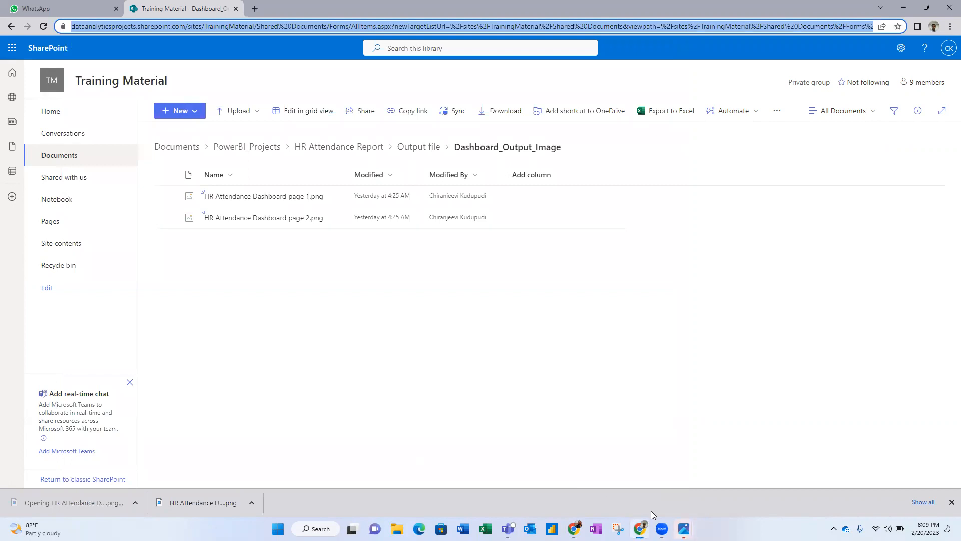
mouse_move(684, 529)
click(700, 486)
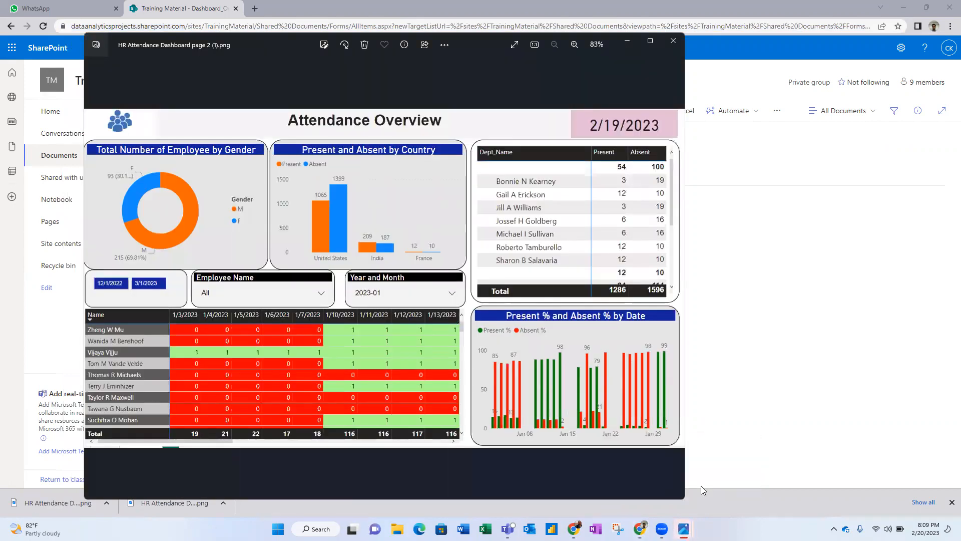
click(649, 41)
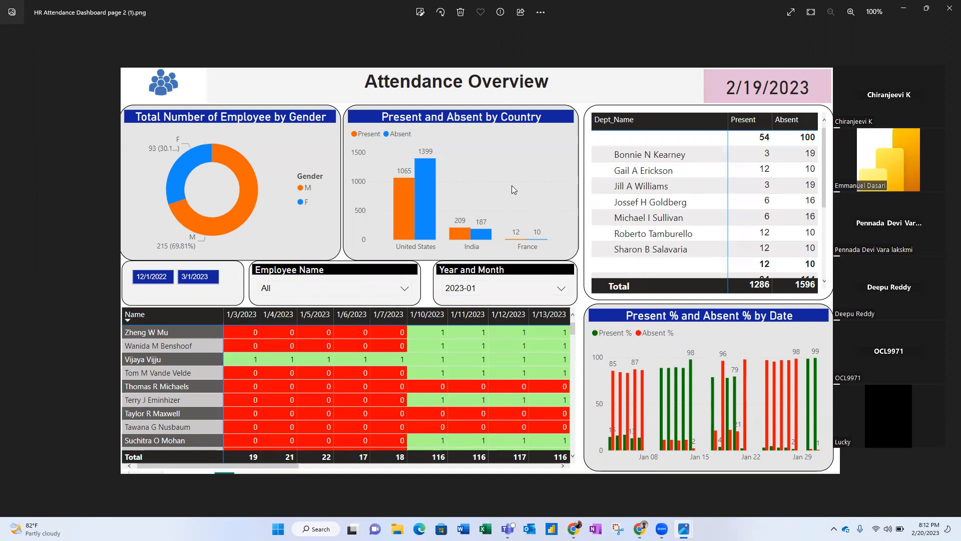
click(901, 13)
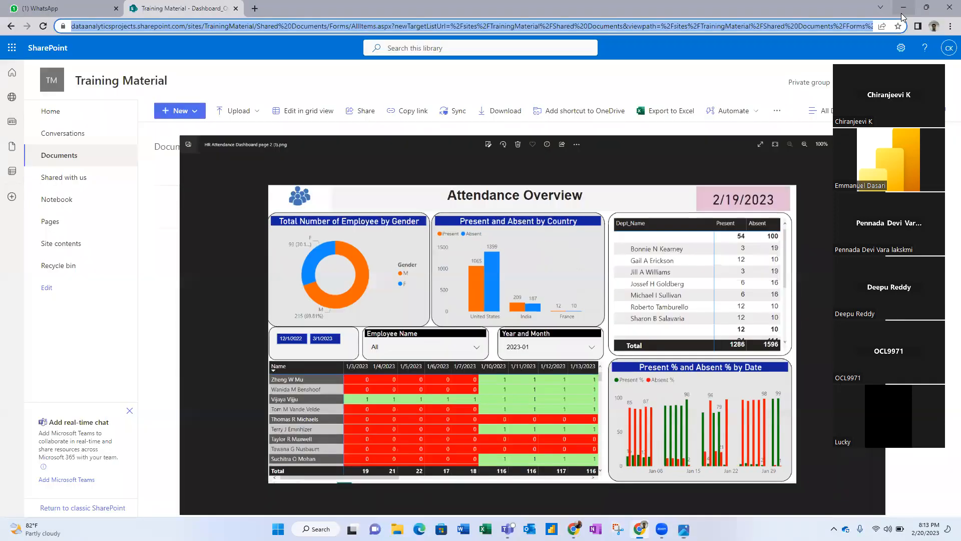
key(Escape)
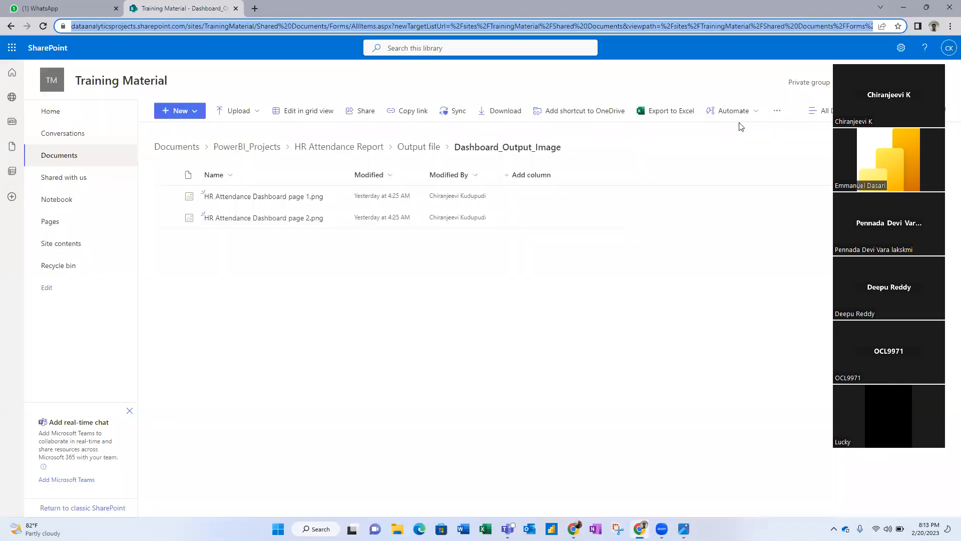
Return to the InputFiles folder of HR Attendance Report and download Employee Mater.xlsx.
click(340, 147)
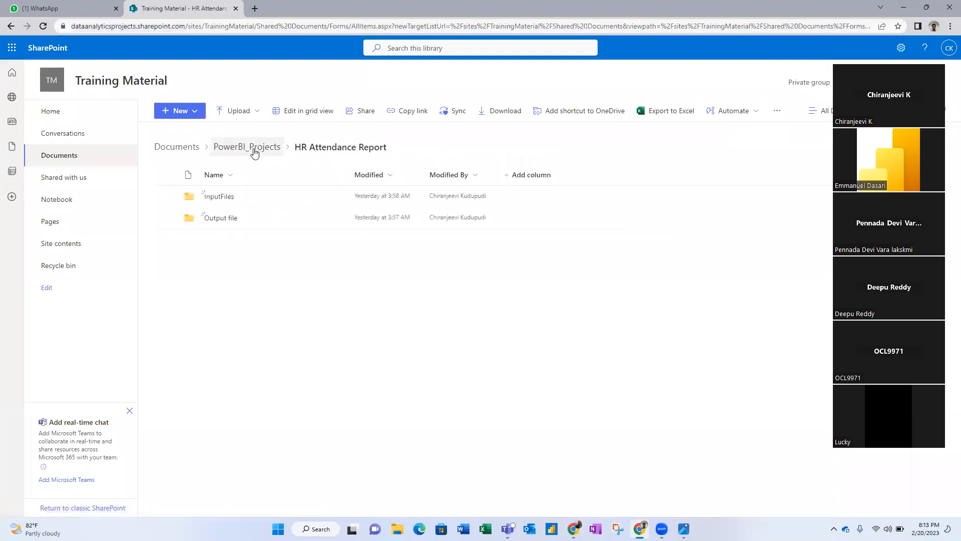
click(221, 198)
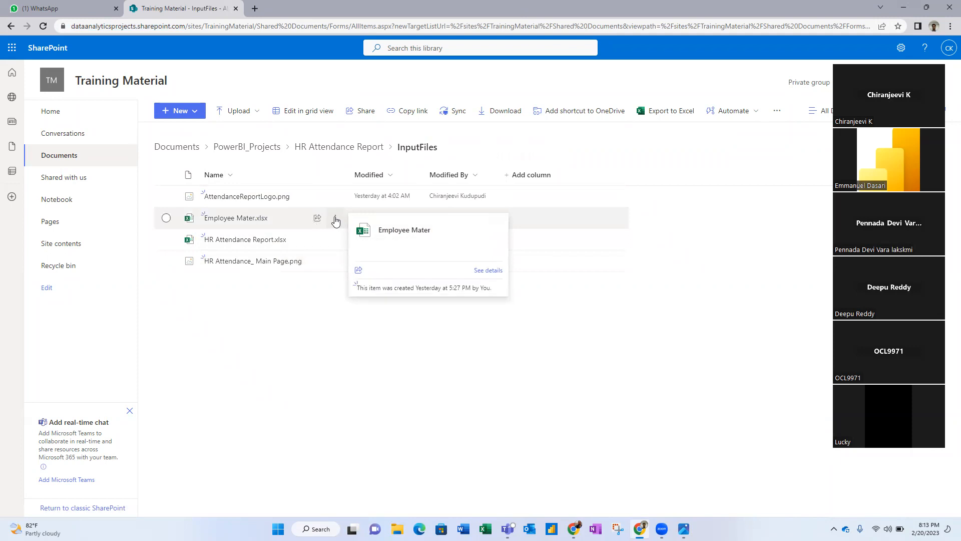
click(334, 220)
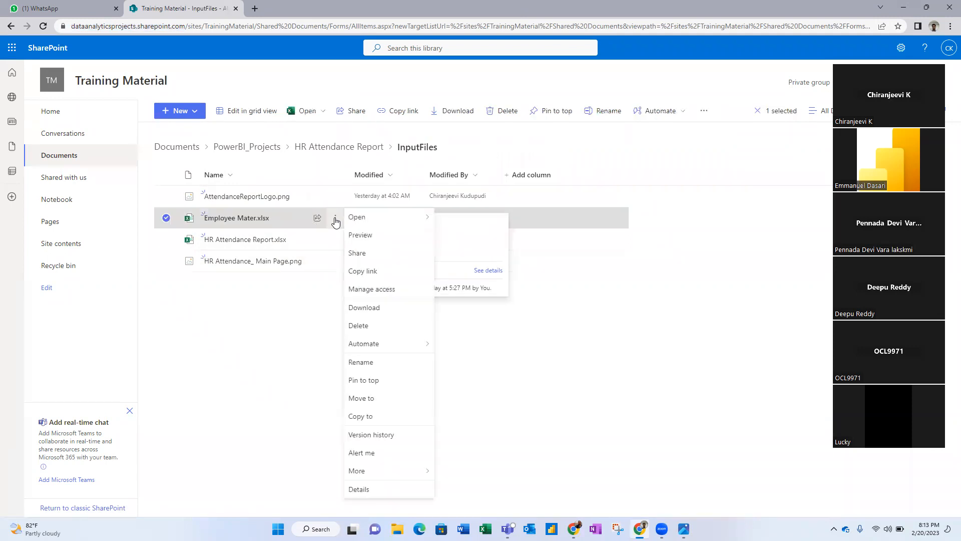
click(362, 308)
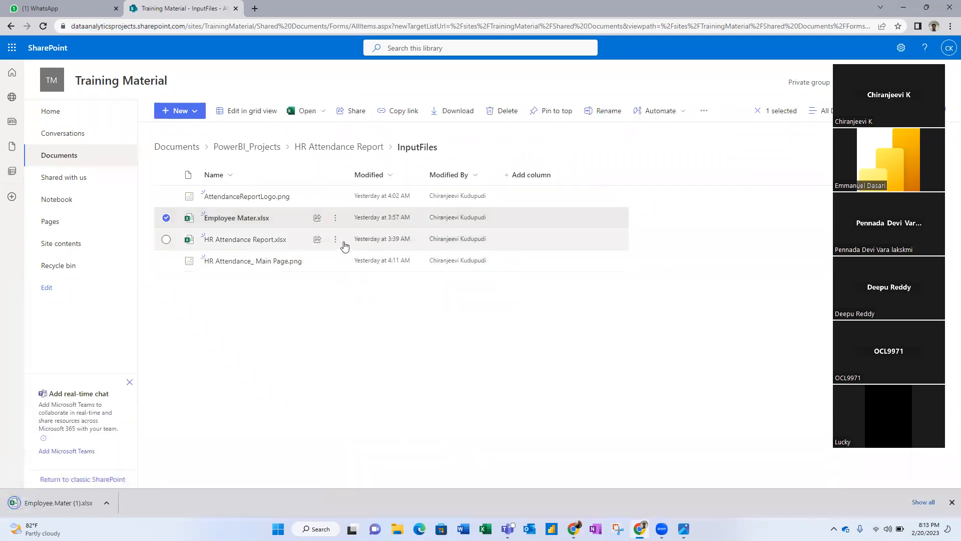
Download HR Attendance Report.xlsx, and open the downloaded Employee Mater (1).xlsx with editing enabled.
click(335, 240)
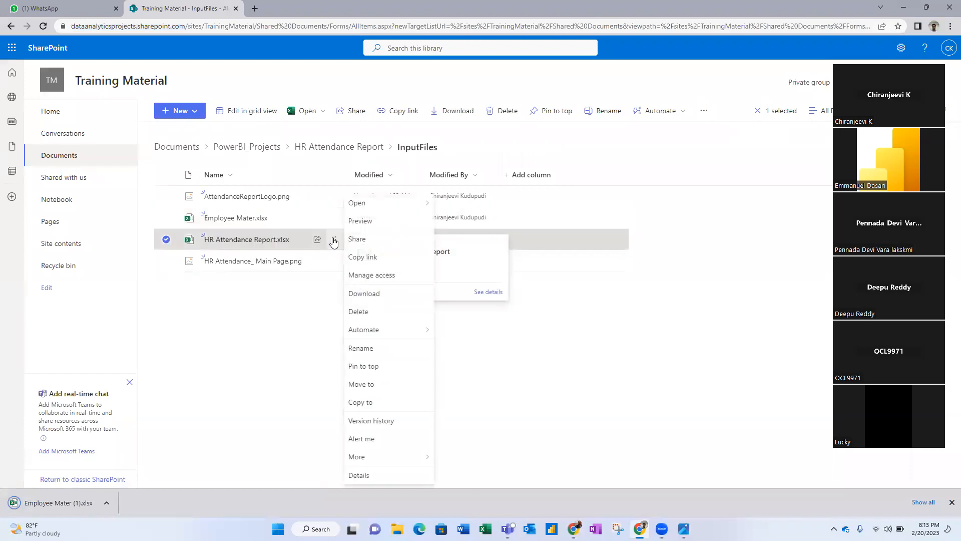
click(363, 295)
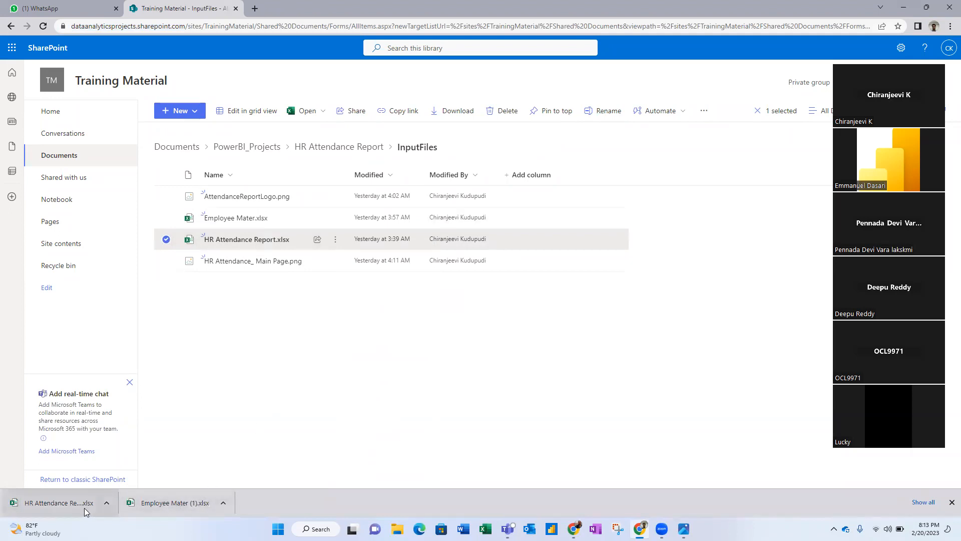
click(169, 500)
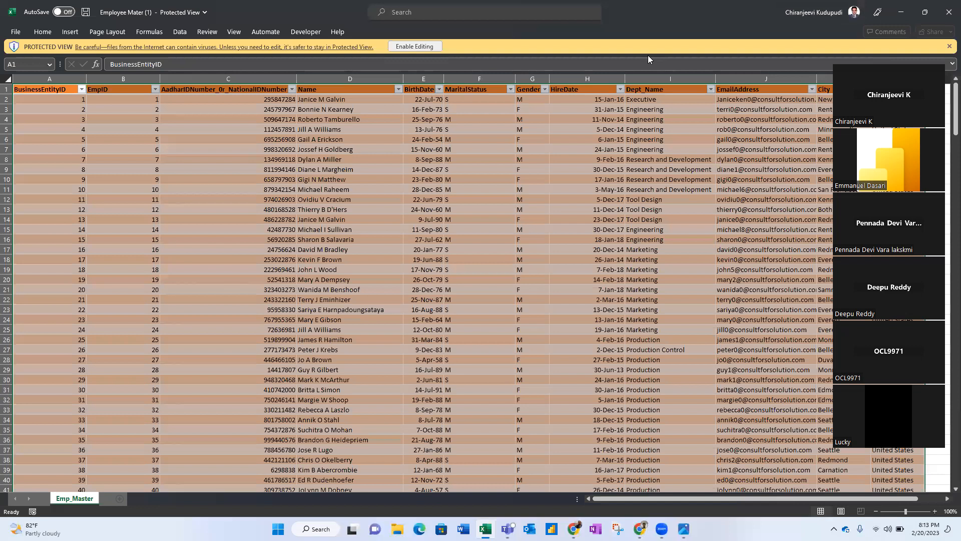
click(424, 46)
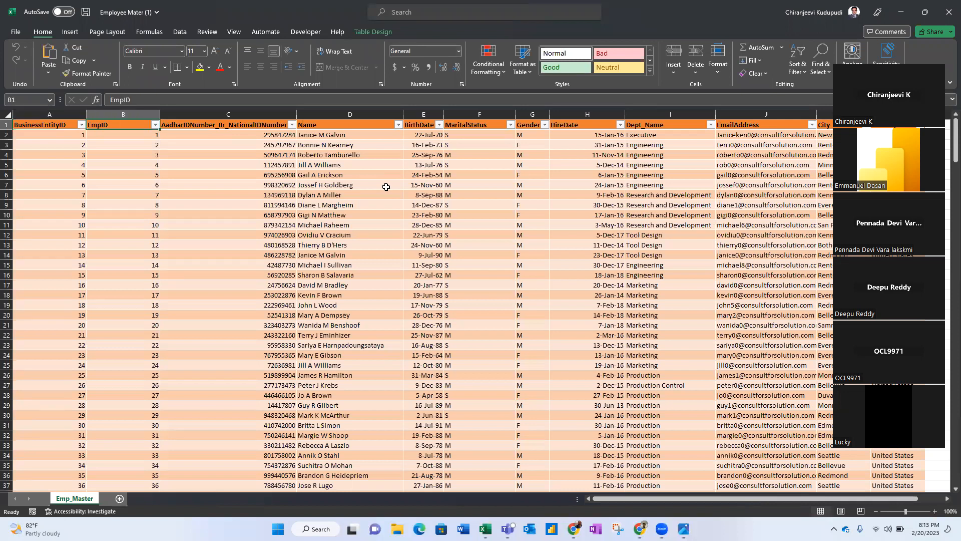
Look across the Emp_Master header row to its last column and return to the BusinessEntityID header.
key(Left)
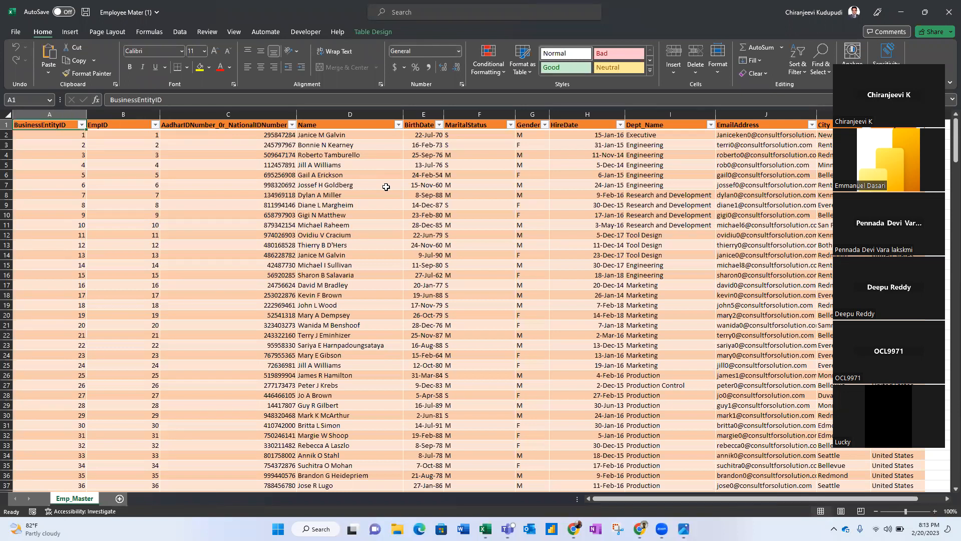
key(ctrl+Right)
key(Left)
key(Left)
key(Left)
key(Left)
key(ctrl+Left)
Compare the BusinessEntityID and EmpID columns over the first rows, and check the header of the national ID number column.
key(Down)
key(Down)
key(Down)
key(Down)
key(Down)
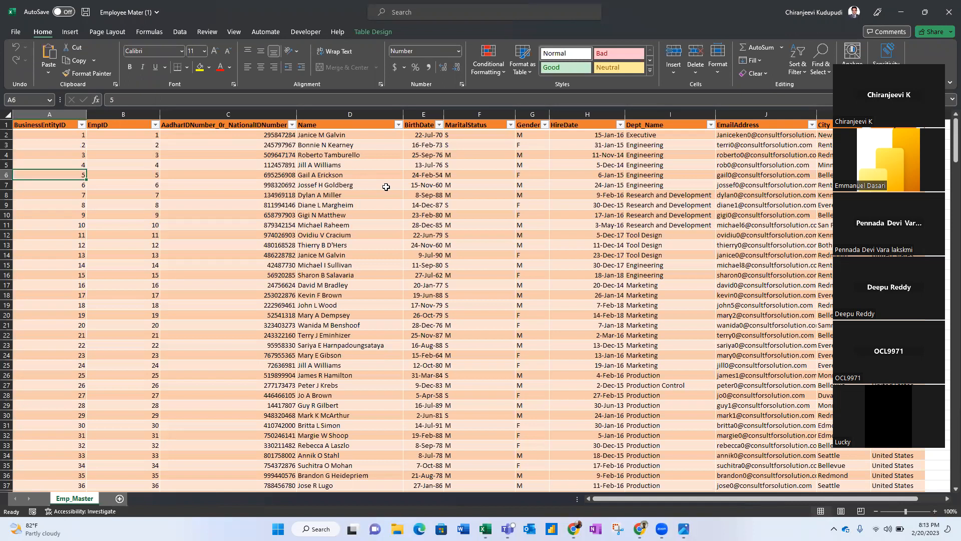
key(Right)
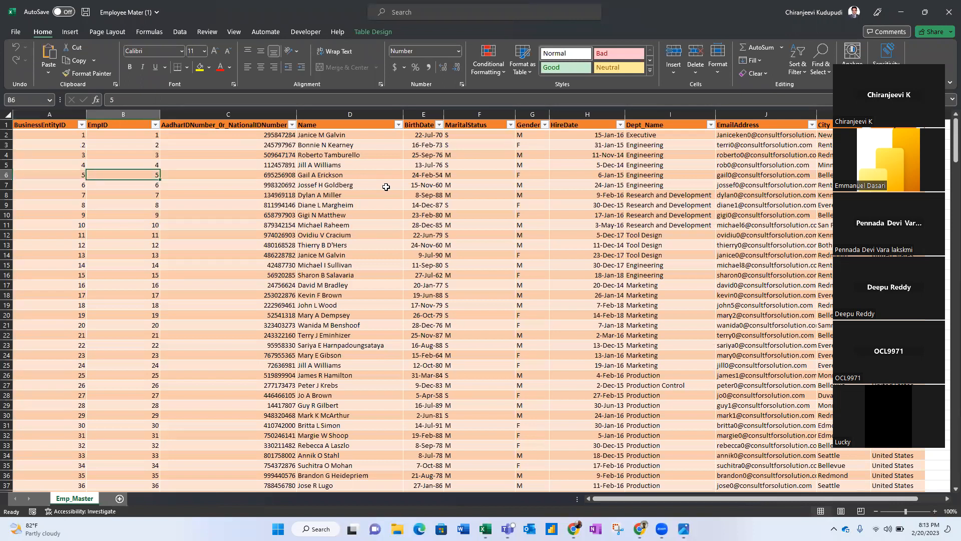
key(Left)
key(Up)
key(Up)
key(Up)
key(Up)
key(Up)
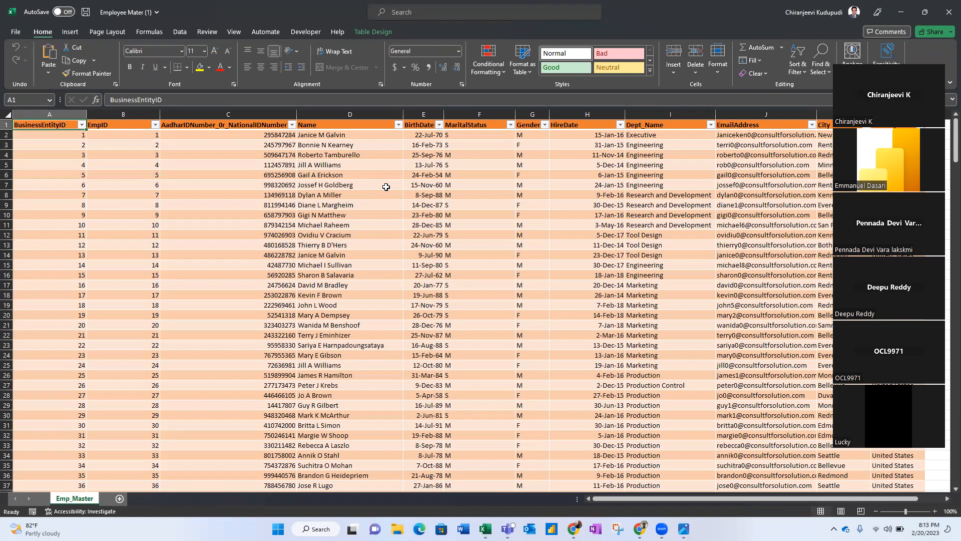
key(Right)
key(Left)
key(Right)
key(Right)
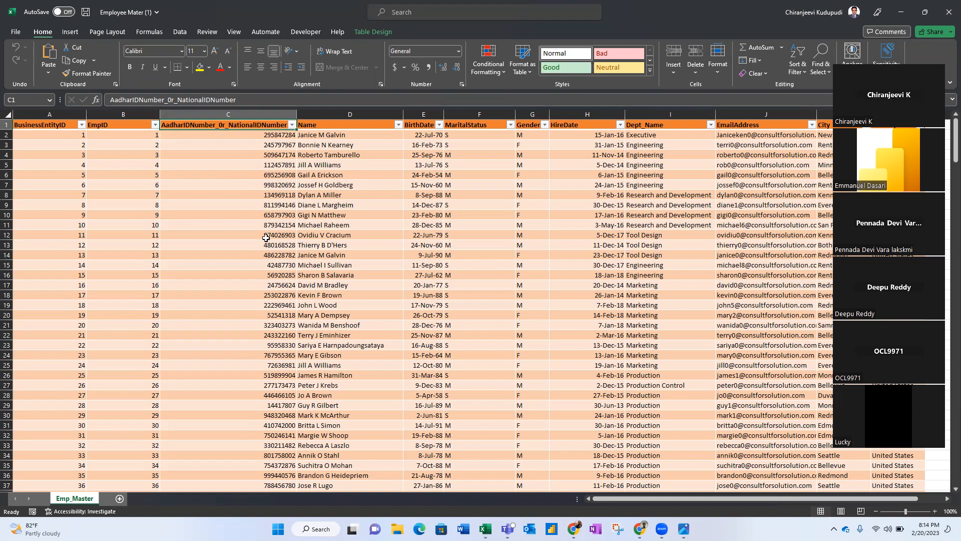
Review the remaining Emp_Master column headers from Name through Country, and return to cell A1.
click(355, 123)
key(Right)
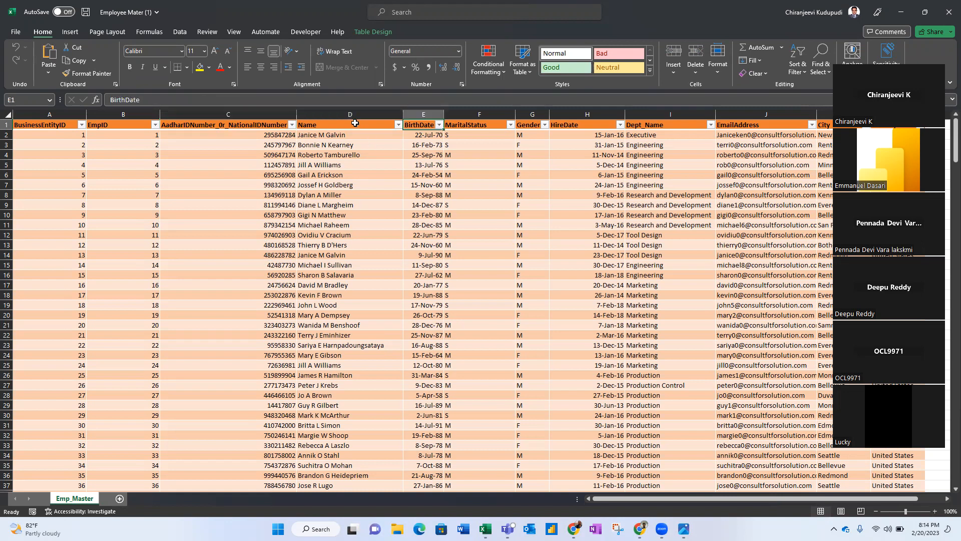
key(Right)
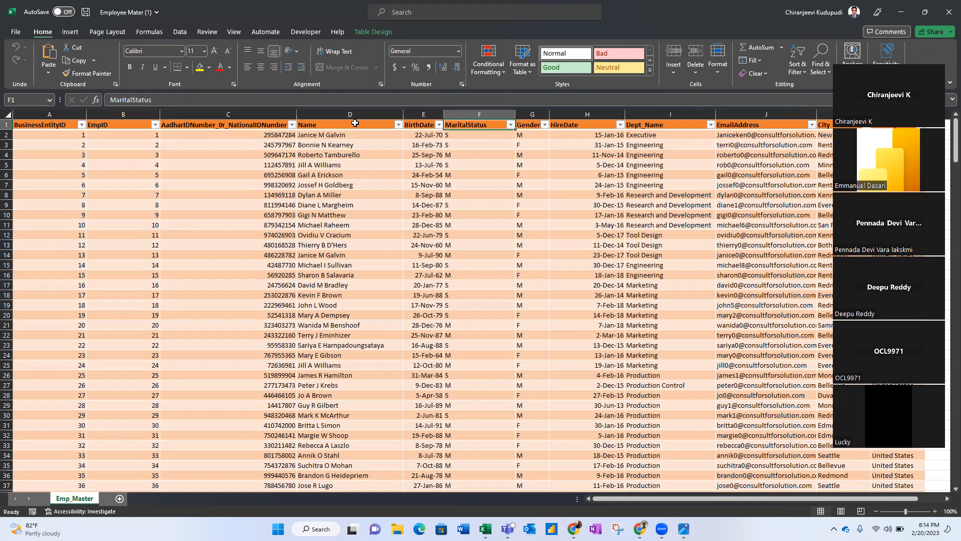
key(Right)
key(Right)
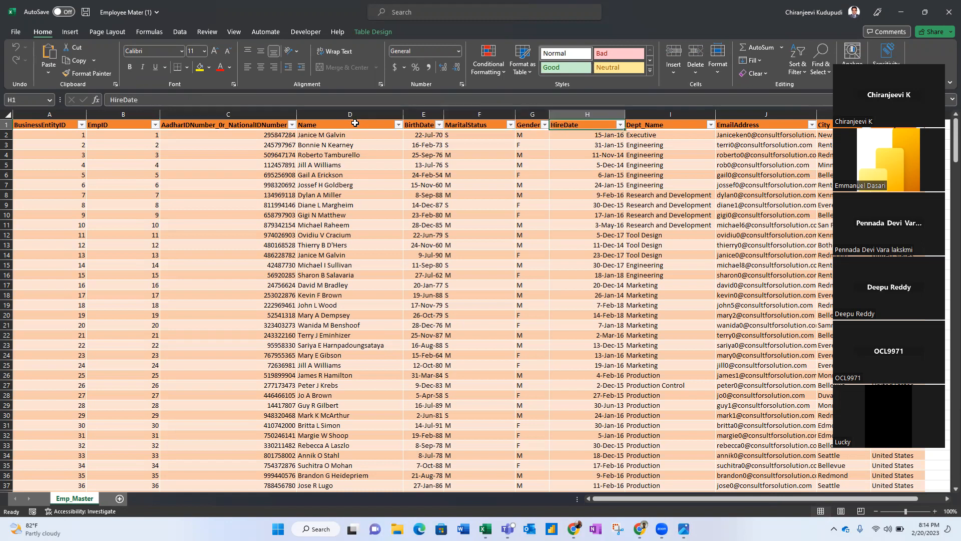
key(Right)
key(Right)
key(Right)
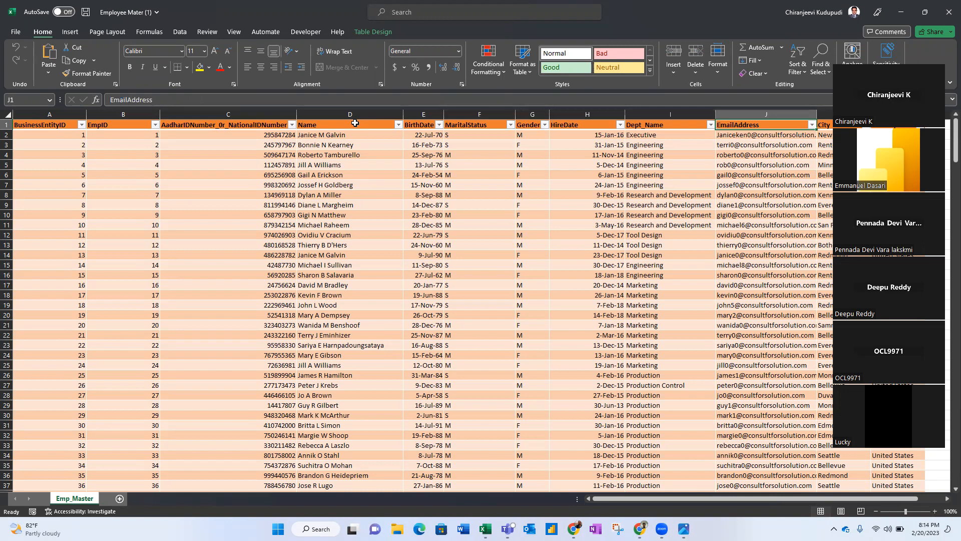
key(Right)
key(Left)
key(Left)
key(Right)
key(Right)
key(Right)
key(Right)
key(Right)
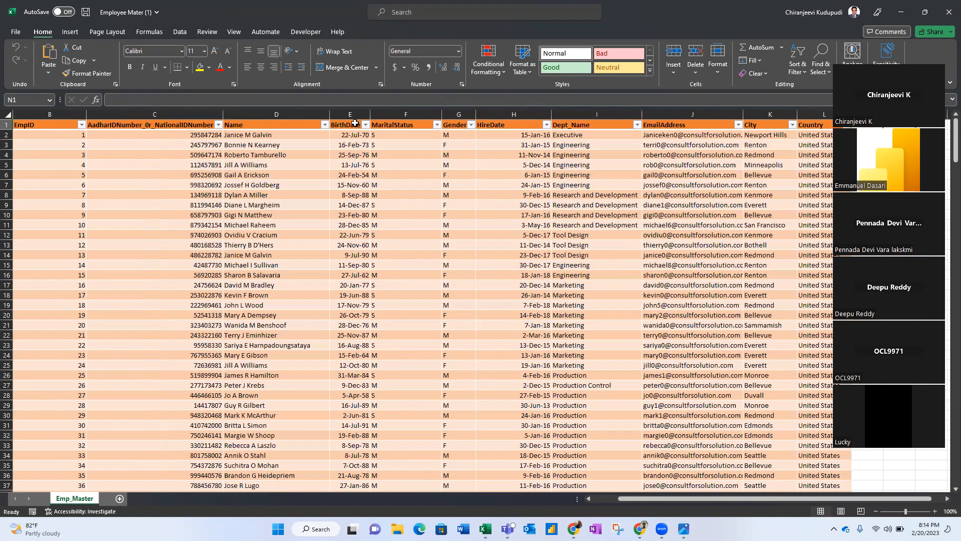
key(Left)
key(Left)
key(Left)
key(Left)
key(Left)
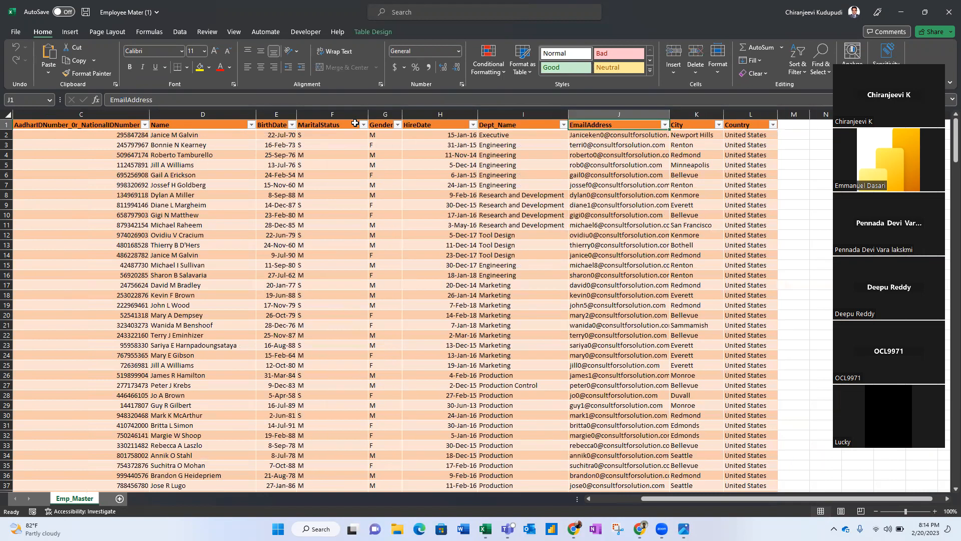
key(ctrl+Home)
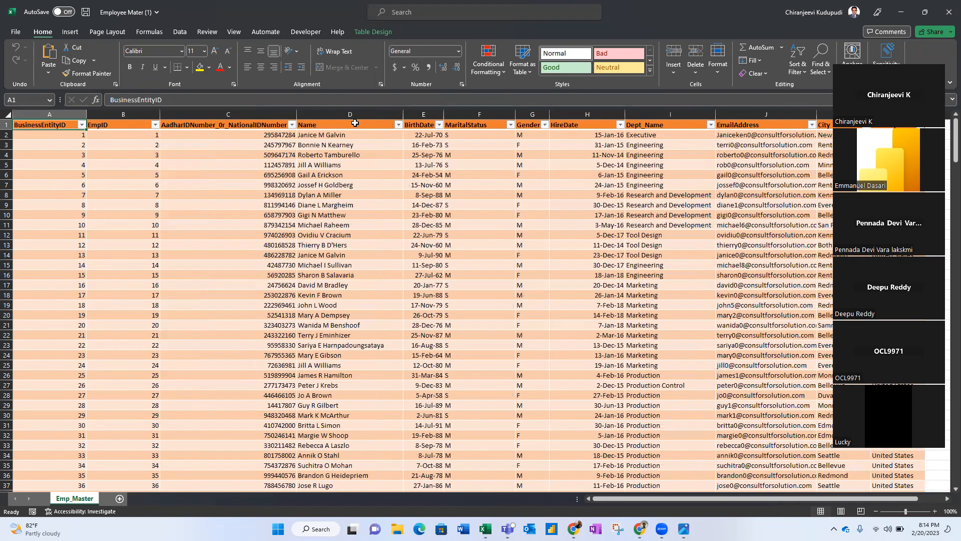
Go to the last employee record in the BusinessEntityID column to check where the data ends, and return to cell A1.
key(Down)
key(ctrl+Down)
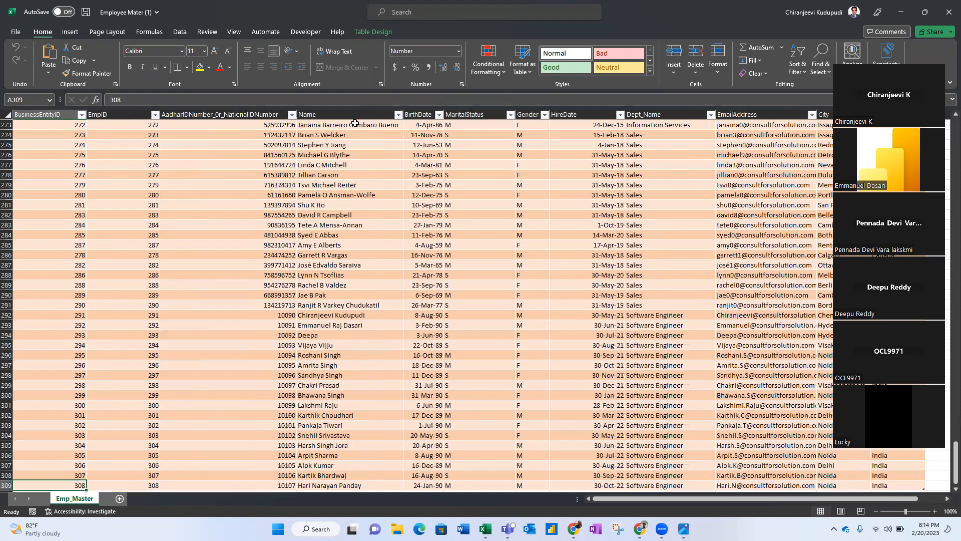
key(Down)
key(Up)
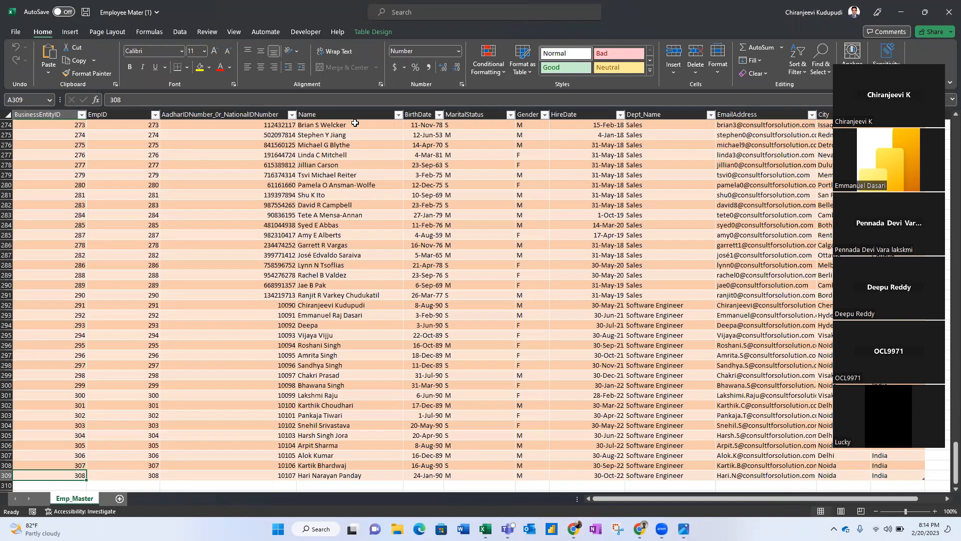
key(ctrl+Home)
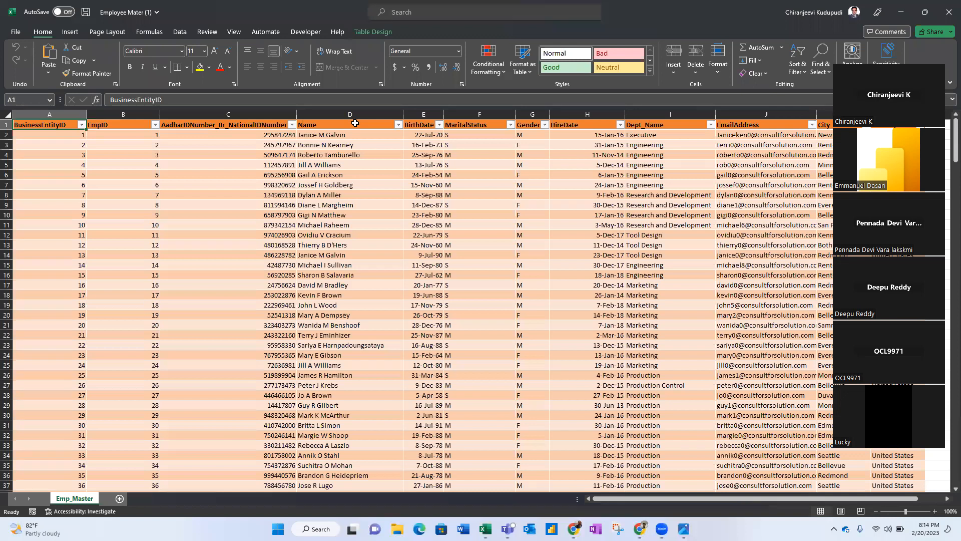
Add a new sheet and copy the entire BusinessEntityID column from Emp_Master into its column A.
click(120, 499)
click(75, 499)
key(ctrl+shift+Down)
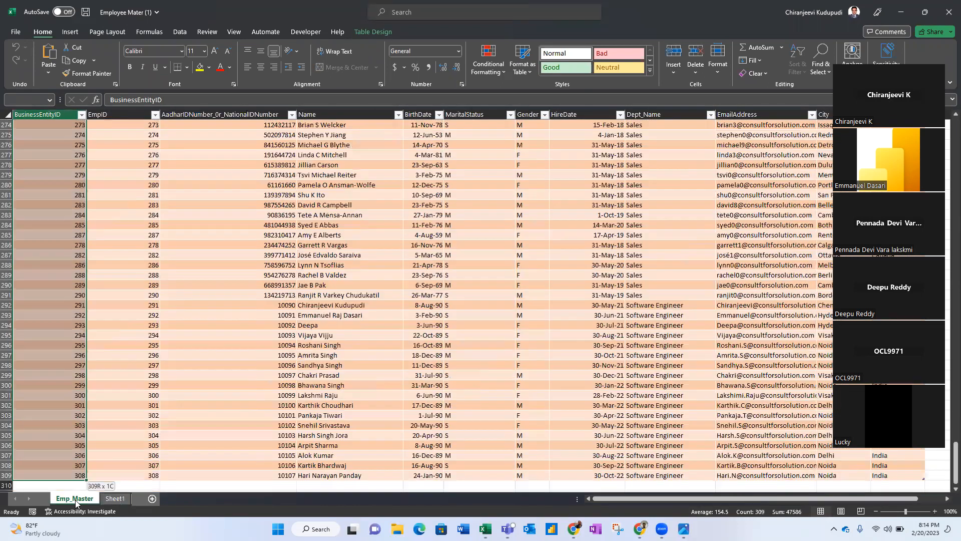
key(ctrl+c)
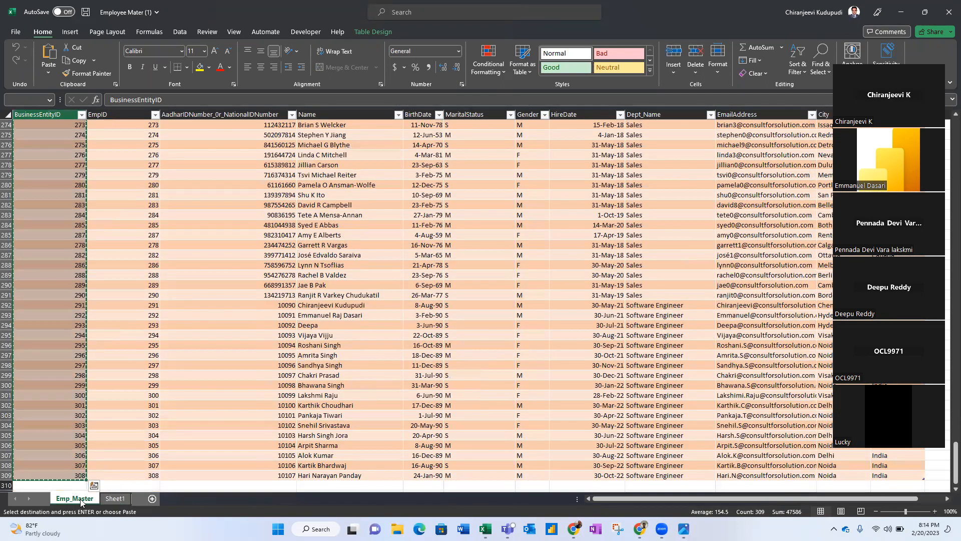
click(112, 499)
key(ctrl+v)
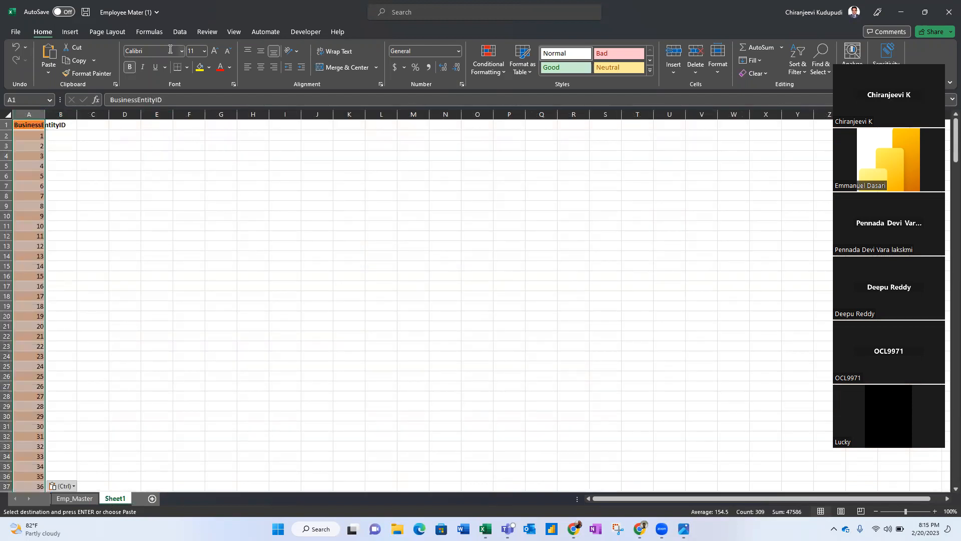
Run Remove Duplicates on the copied BusinessEntityID column with headers included, and dismiss the result message.
click(179, 33)
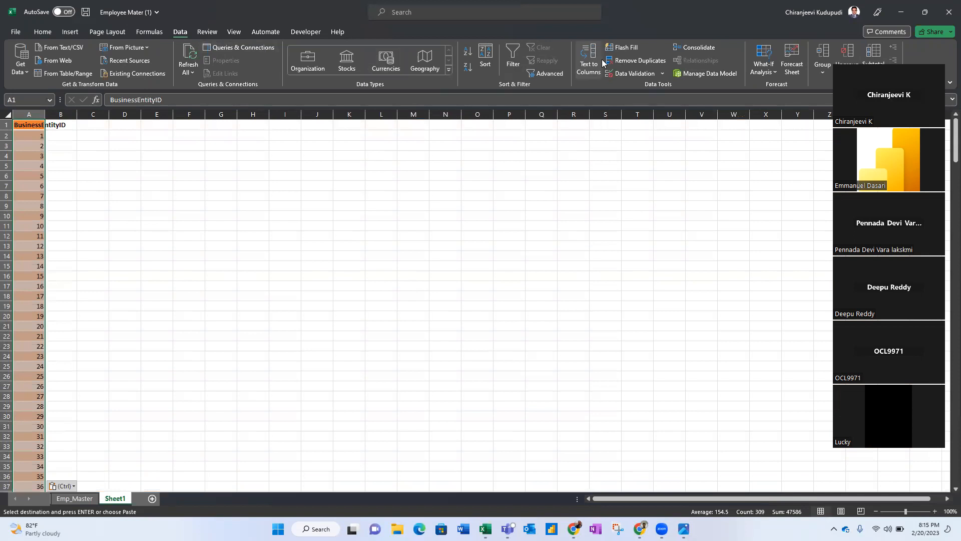
click(635, 61)
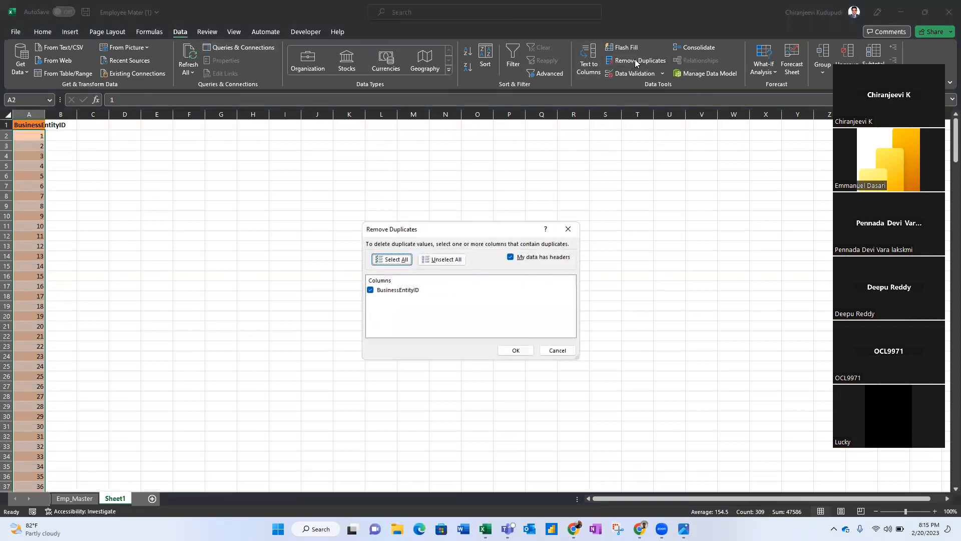
click(513, 349)
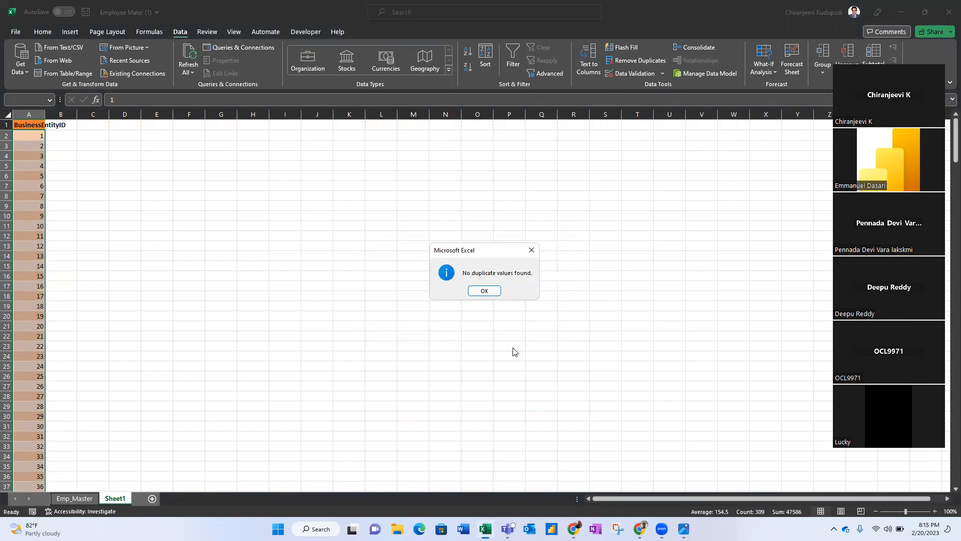
click(484, 290)
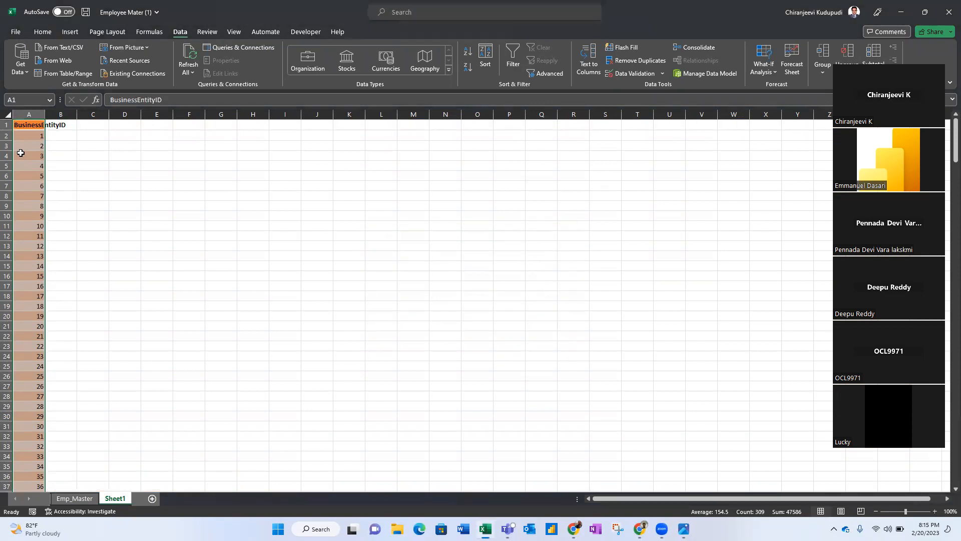
Copy IDs 1 to 7 from A2:A8 and paste them over A16:A22 to create duplicate values.
drag(34, 137, 36, 194)
key(ctrl+c)
click(31, 277)
key(ctrl+v)
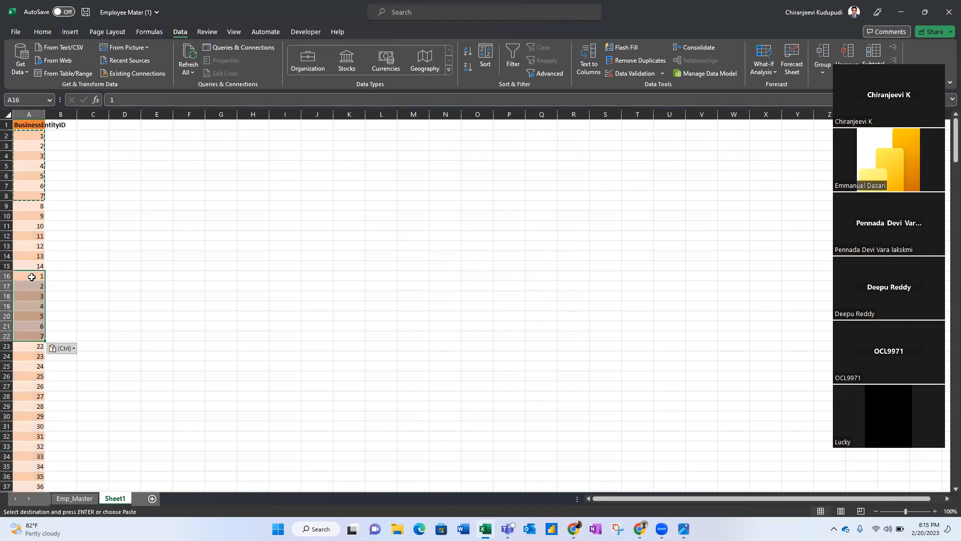
key(Escape)
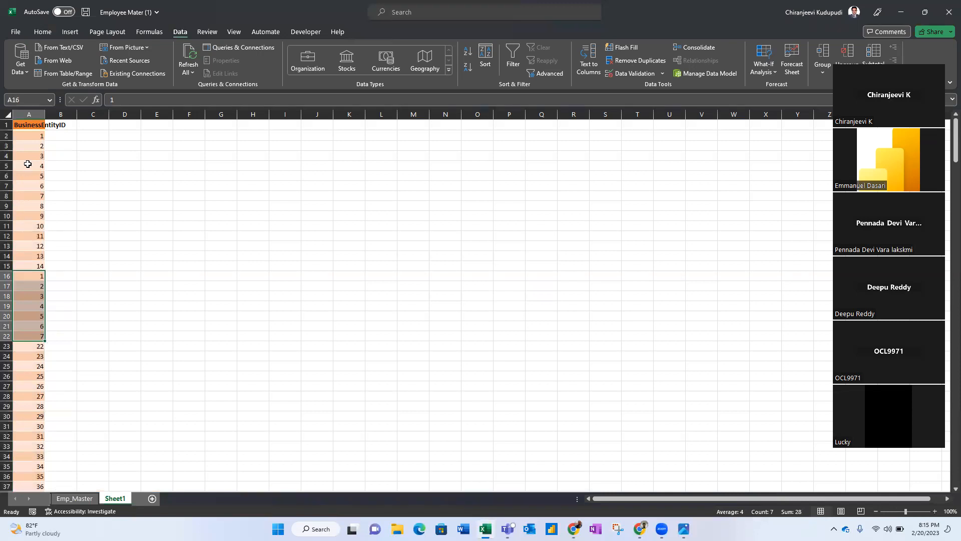
Remove the duplicate values from the whole BusinessEntityID column in Sheet1, and compare the sheet with Emp_Master.
click(29, 125)
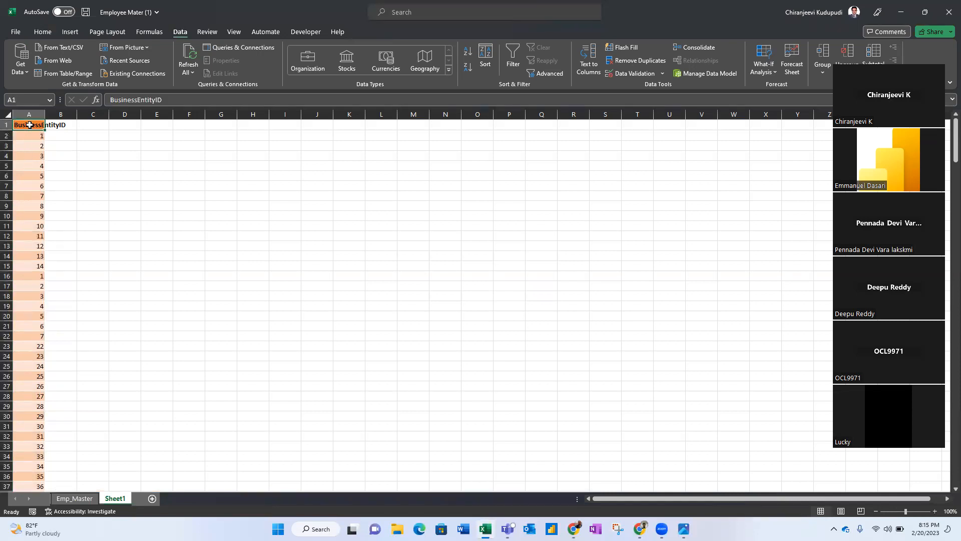
key(ctrl+shift+Down)
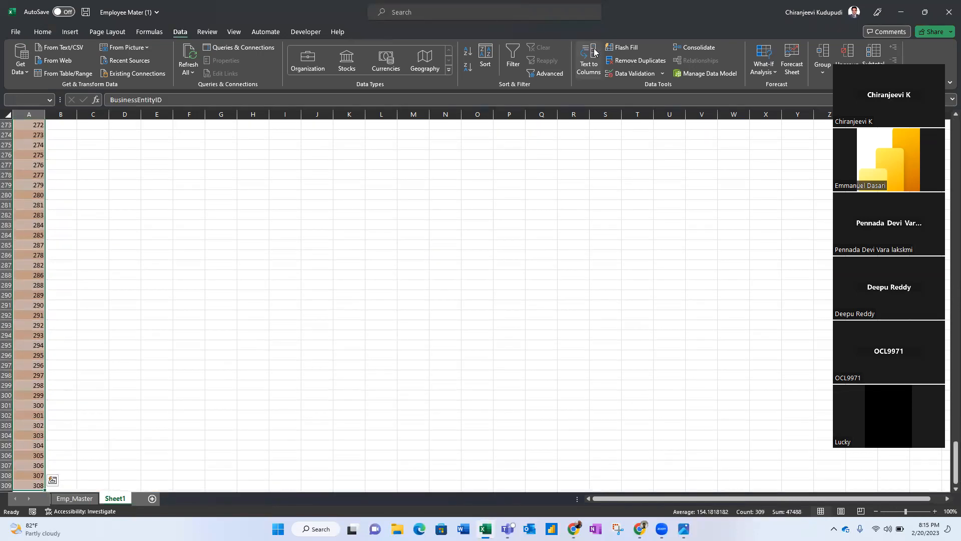
click(621, 60)
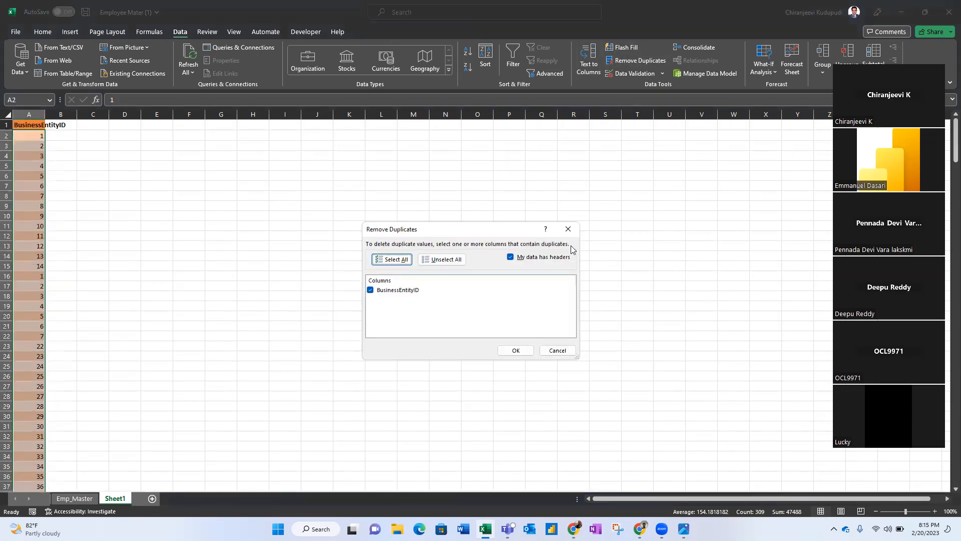
click(521, 350)
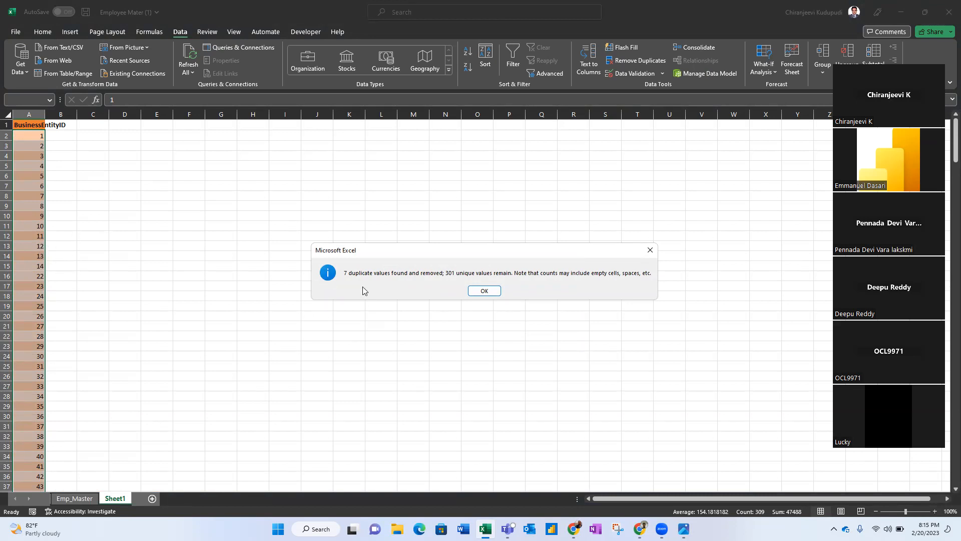
click(483, 290)
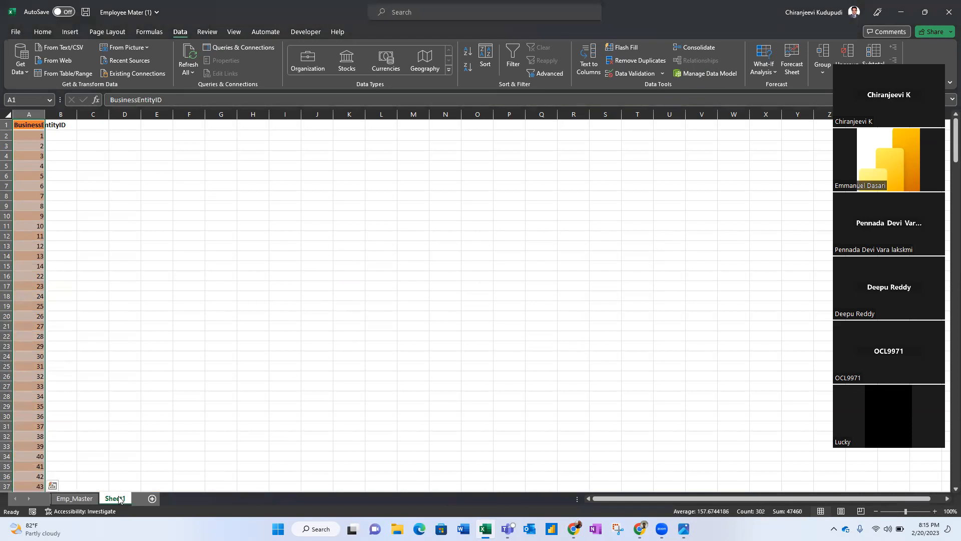
click(74, 498)
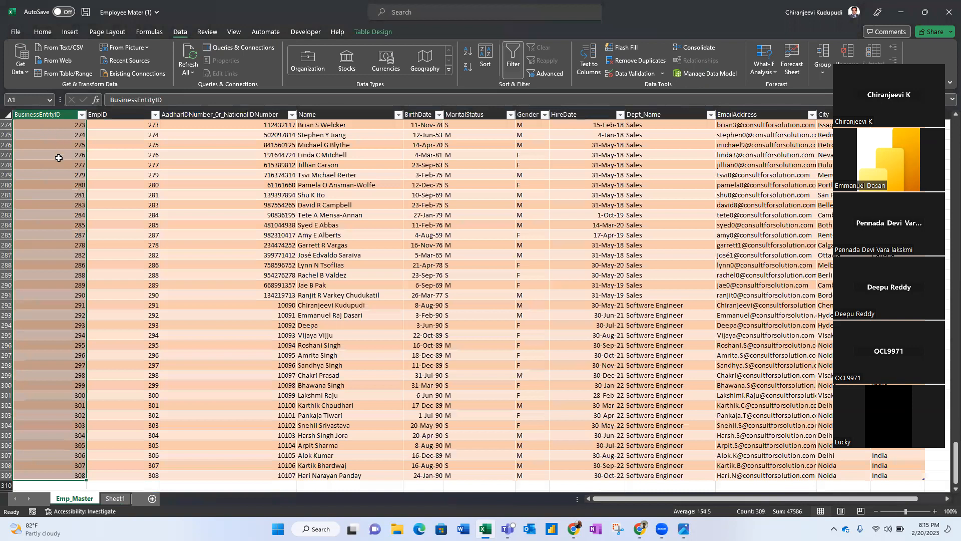
click(116, 499)
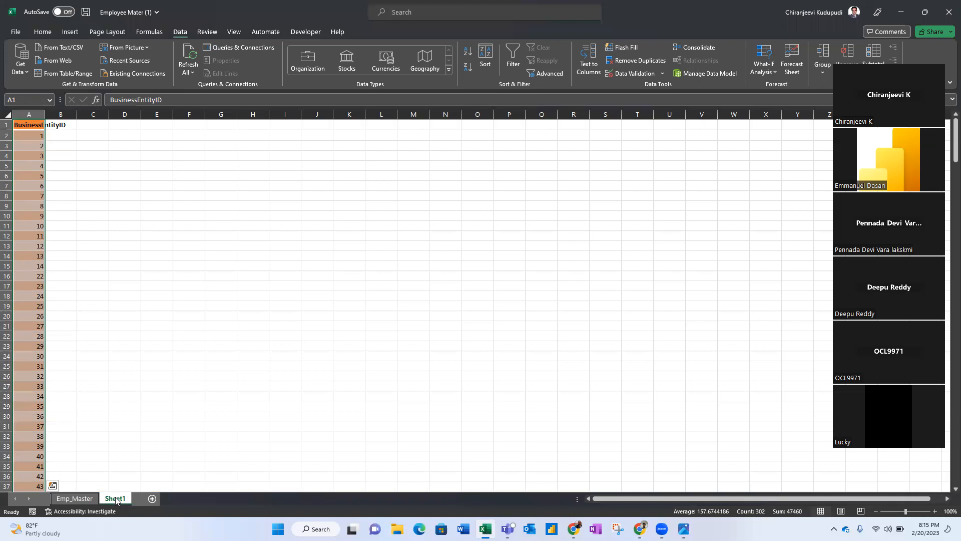
Delete Sheet1 from the Employee Mater (1) workbook and confirm its permanent removal.
right_click(115, 499)
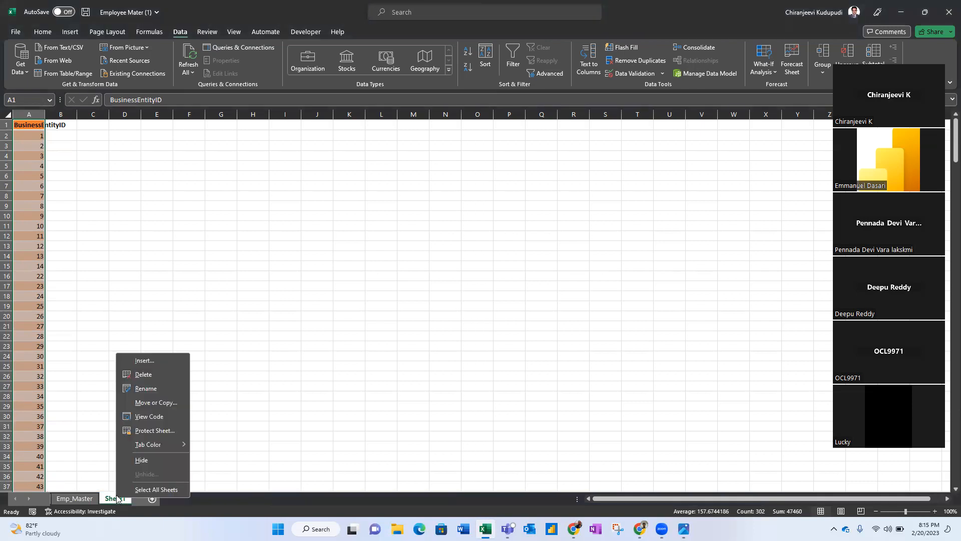
click(142, 374)
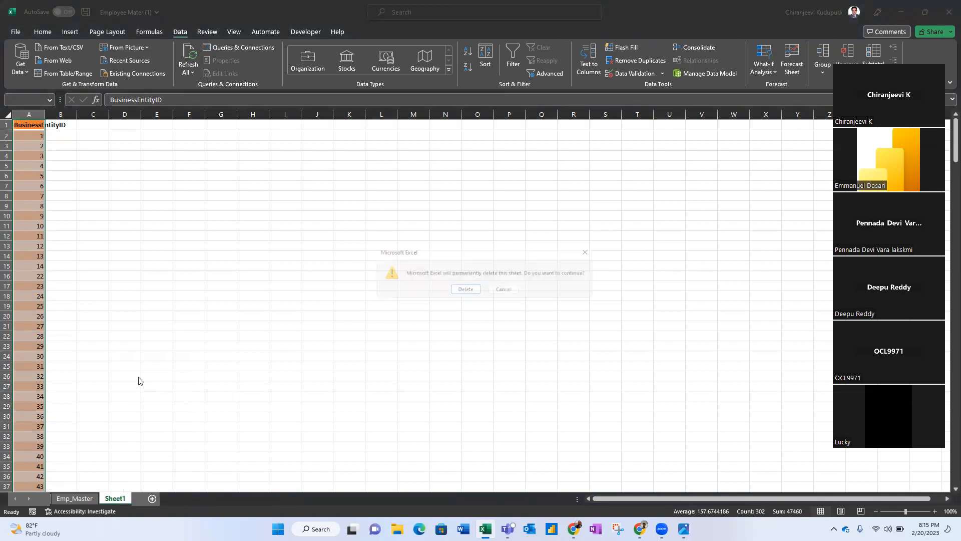
click(460, 291)
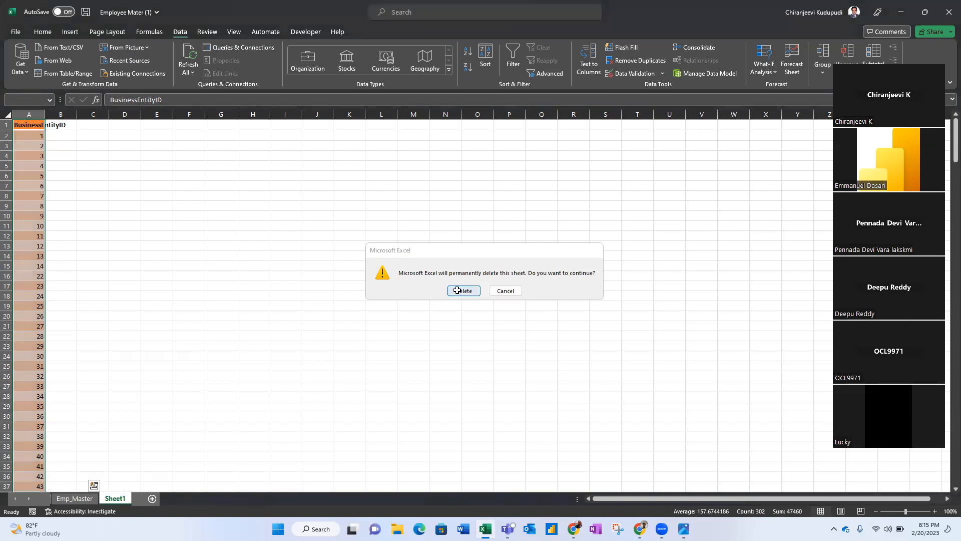
Review the Emp_Master column headings from BusinessEntityID through Country, and return to cell A1.
scroll(457, 290, up, 20)
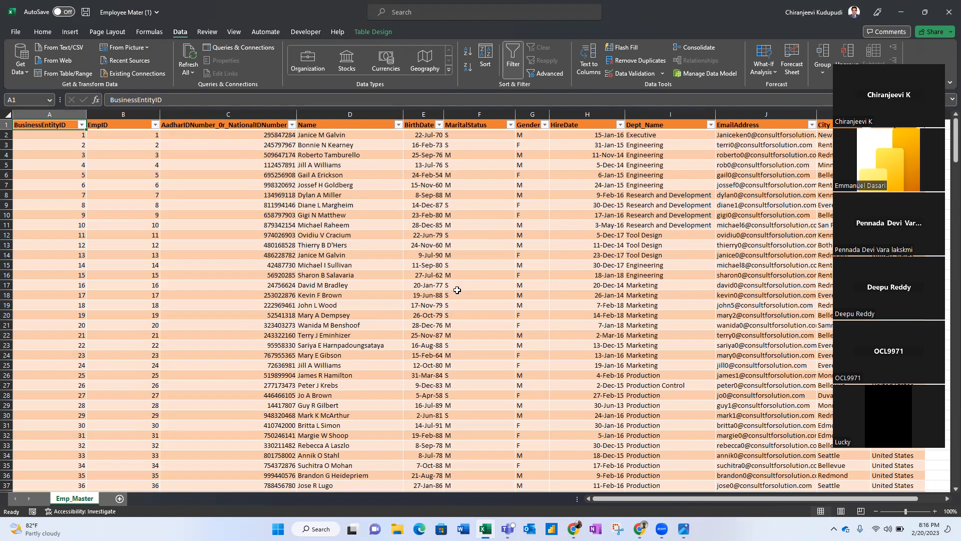
key(Right)
key(Right)
key(Right)
key(Right)
key(Right)
key(Right)
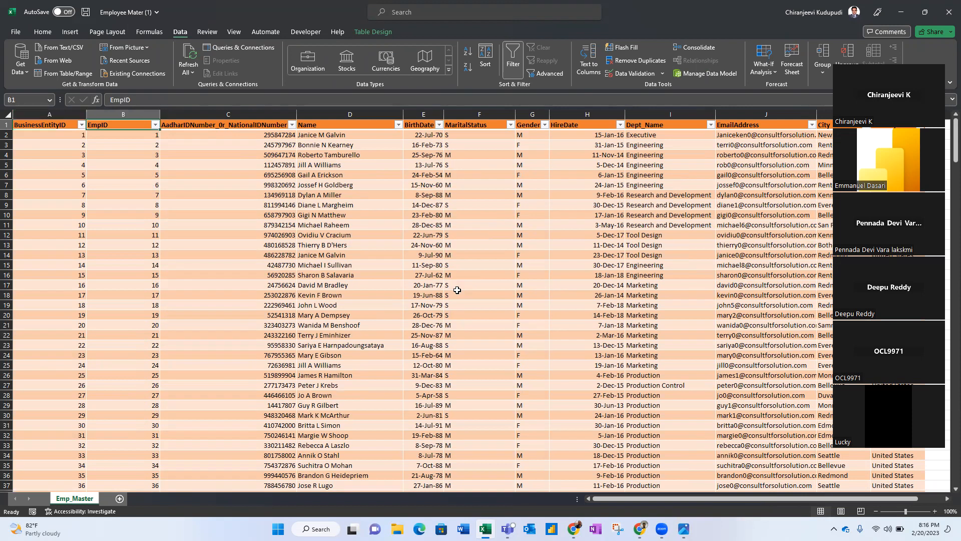
key(Right)
key(Right)
key(Right)
key(Right)
key(Right)
key(Right)
key(Right)
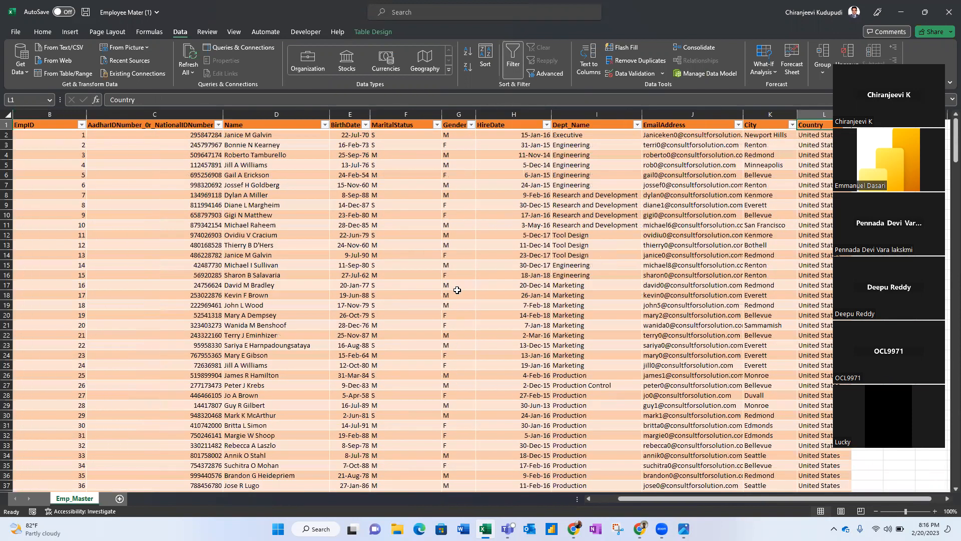
key(ctrl+Home)
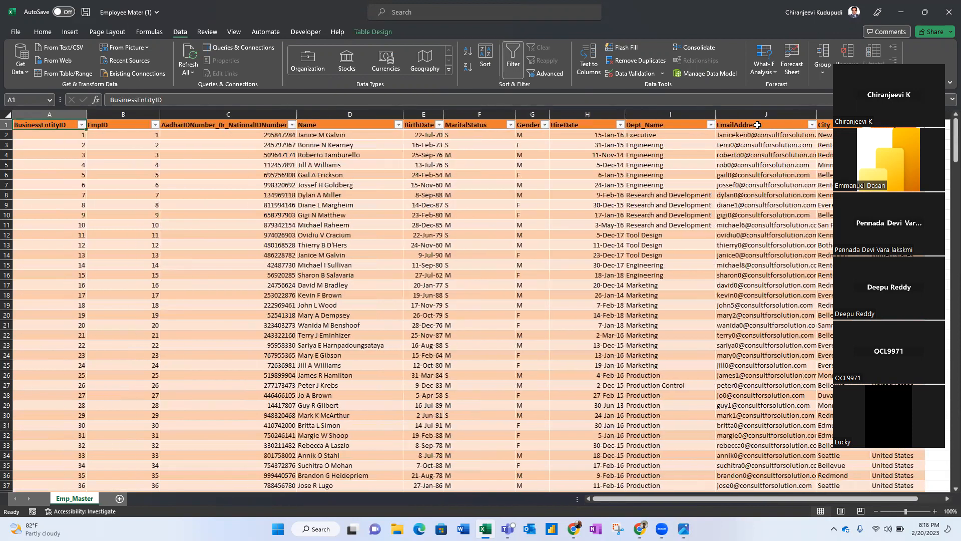
Switch to the browser, open the downloaded HR Attendance Report workbook and enable editing.
click(900, 12)
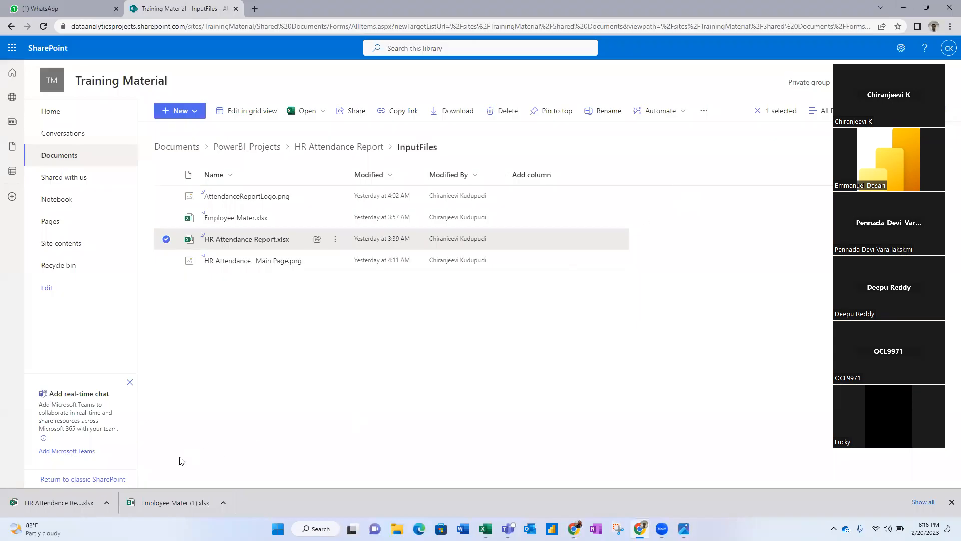
click(56, 505)
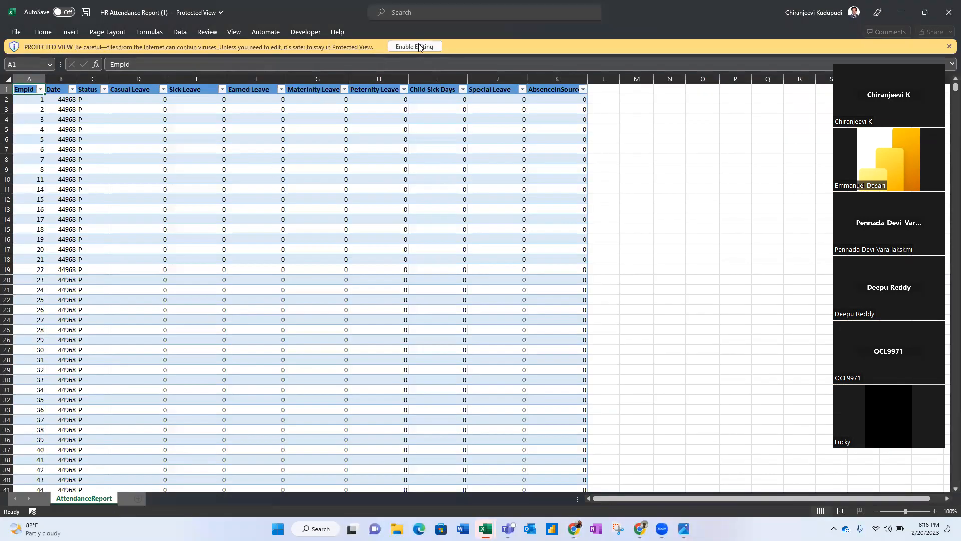
click(419, 46)
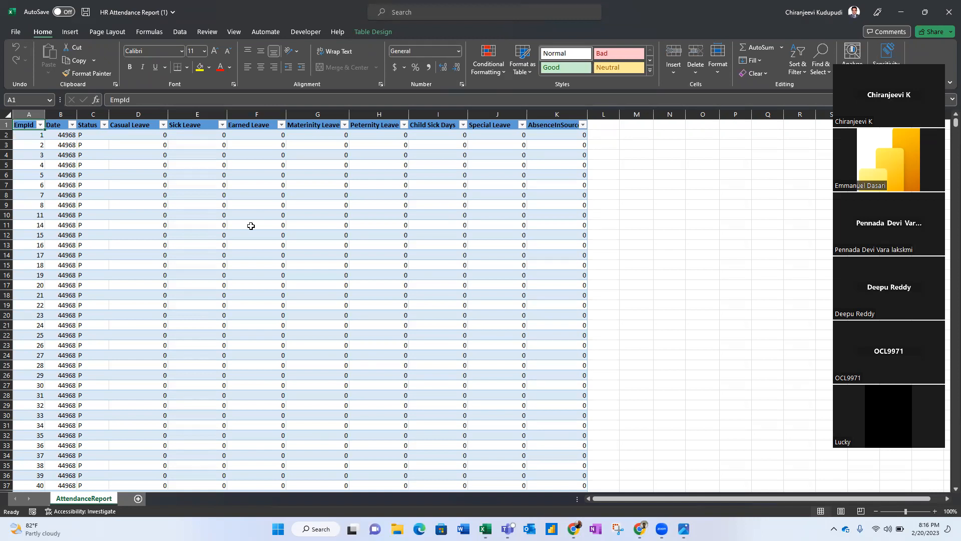
Check the available Status values in AttendanceReport and filter the Status column to show only P.
key(Right)
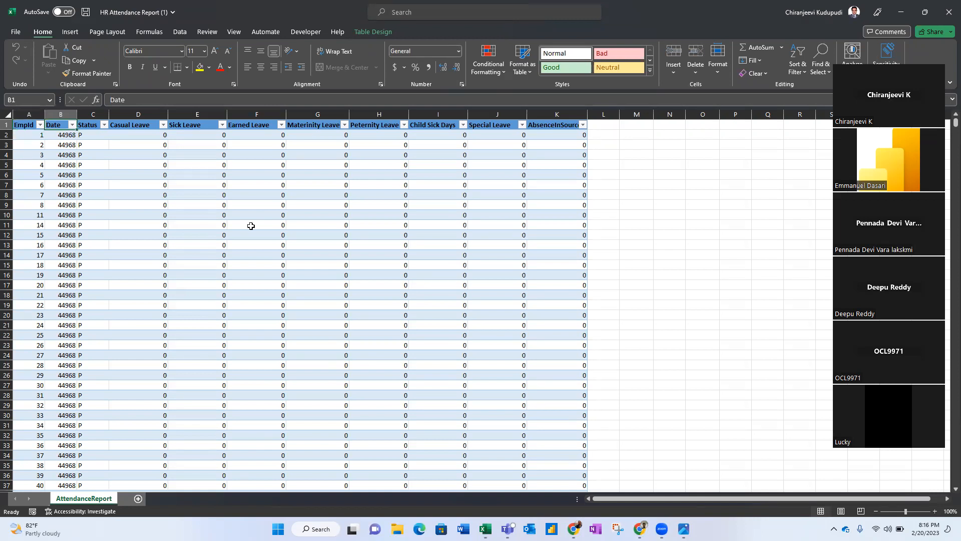
key(Right)
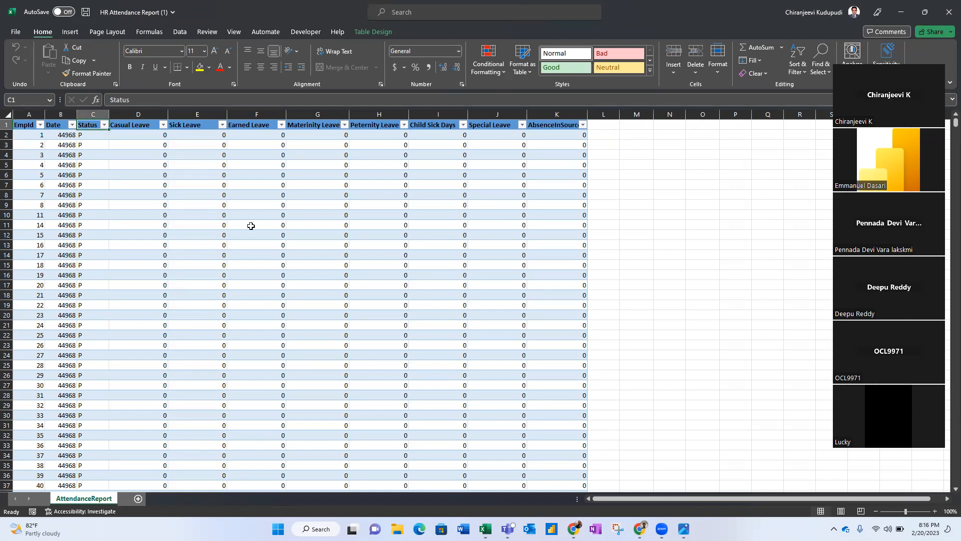
key(alt+Down)
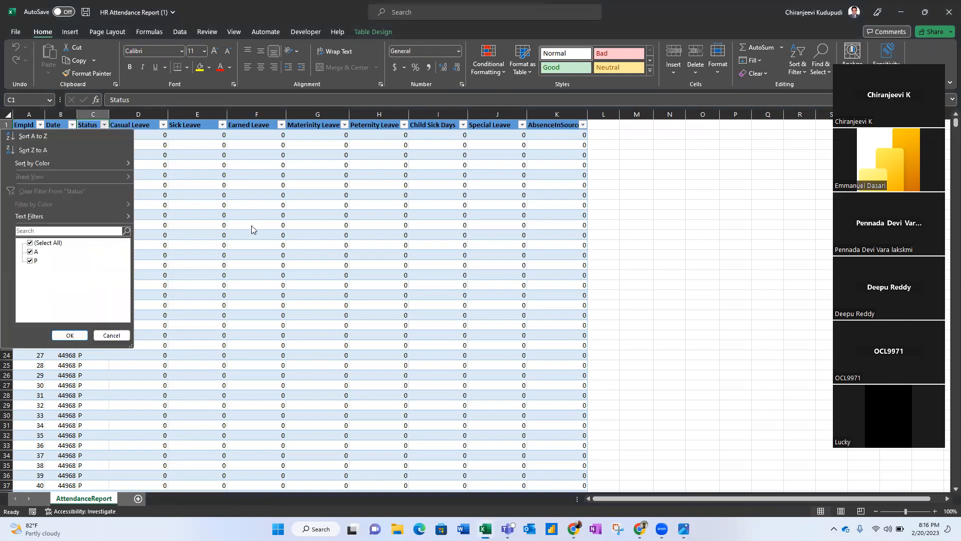
key(Escape)
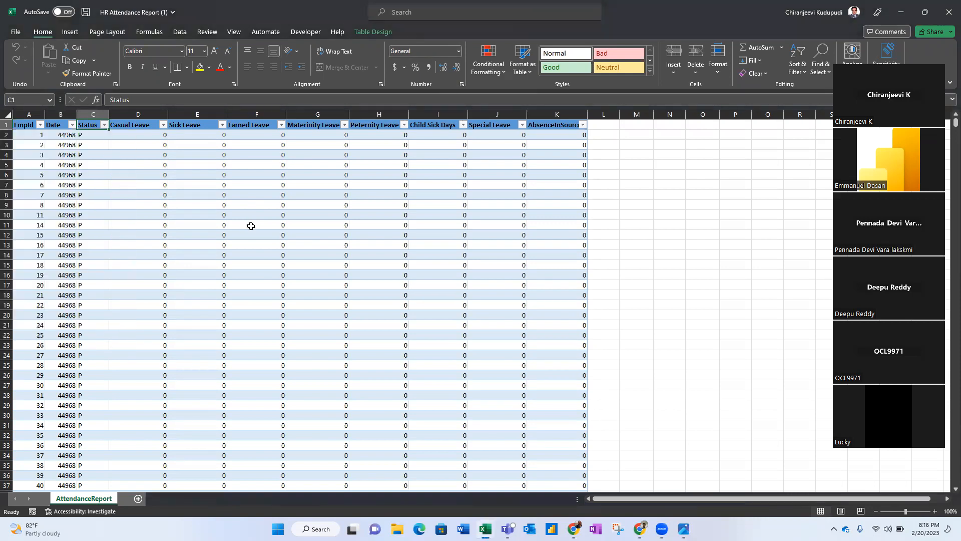
key(alt+Down)
click(30, 252)
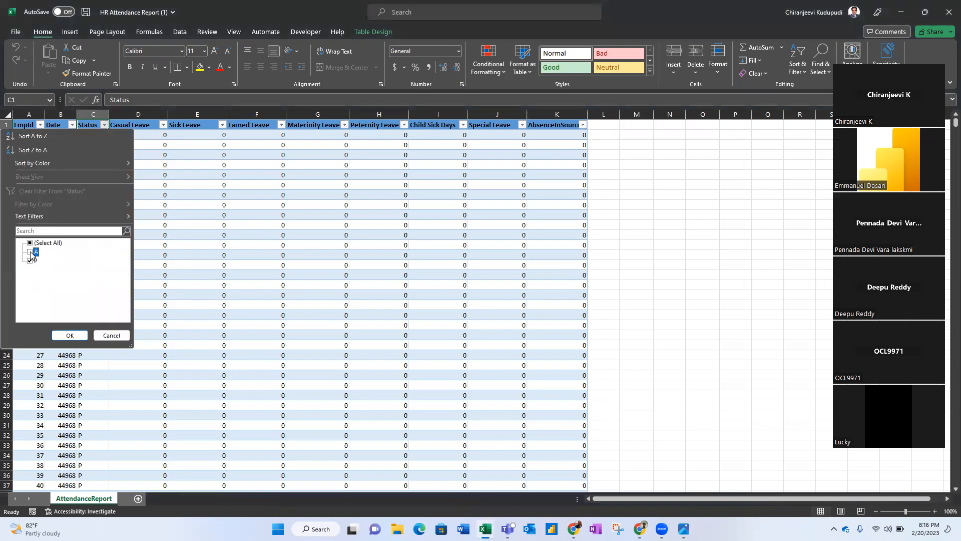
click(75, 335)
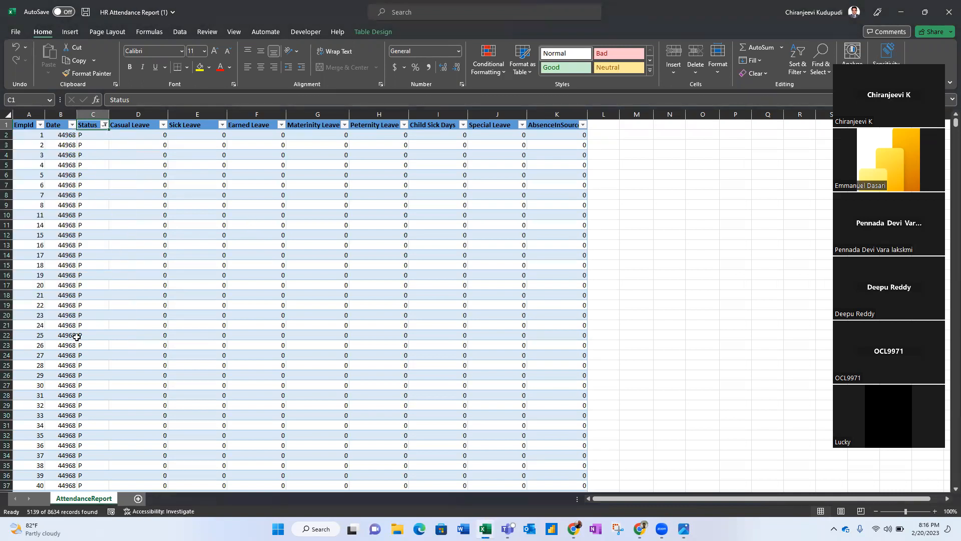
Select the Casual Leave through Special Leave values for all filtered P rows and check their sum.
key(Down)
key(Right)
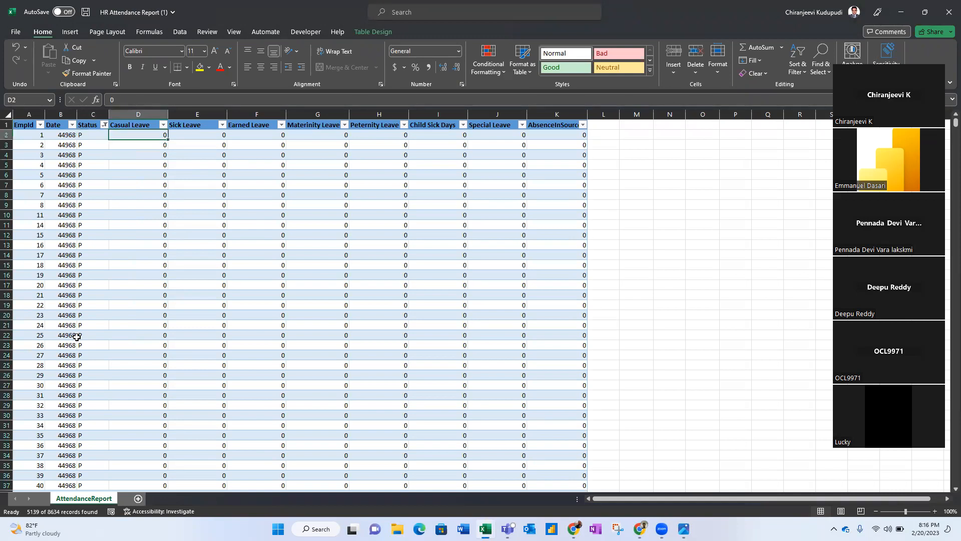
key(shift+Right)
key(shift+Right)
key(shift+Right)
key(shift+Right)
key(shift+Right)
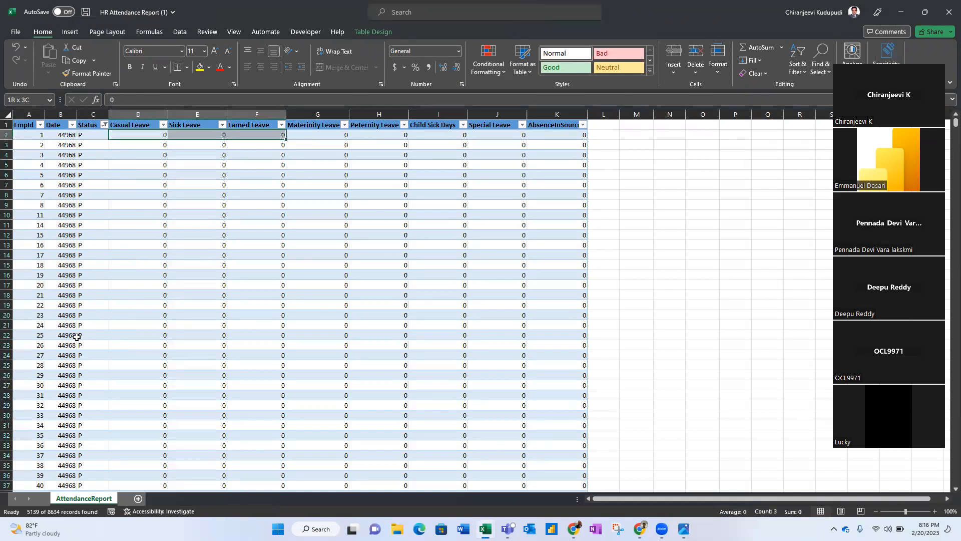
key(shift+Right)
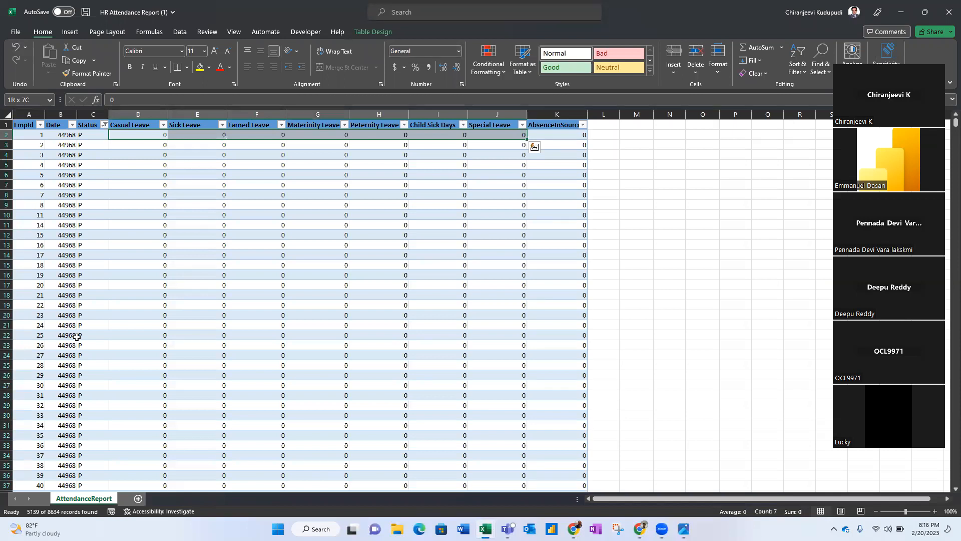
key(ctrl+shift+Down)
key(ctrl+q)
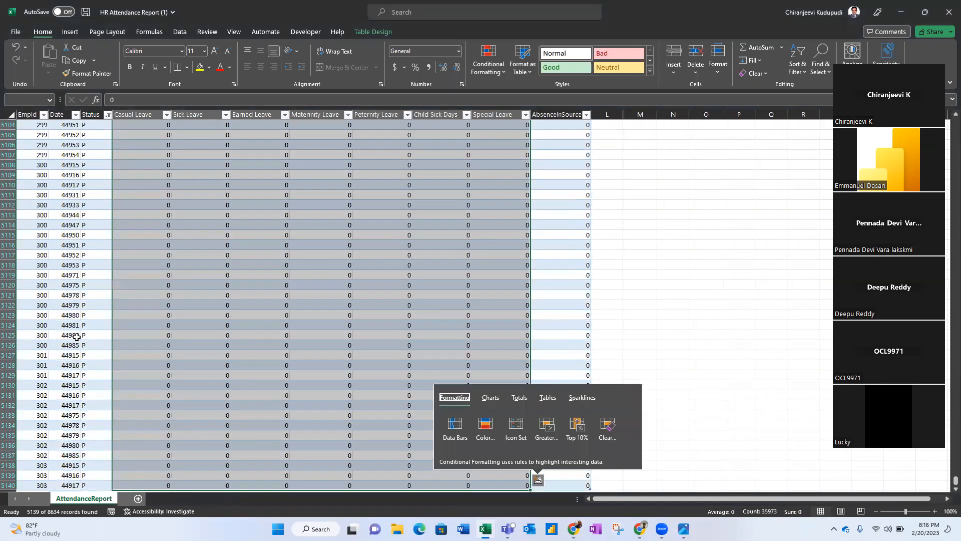
key(Escape)
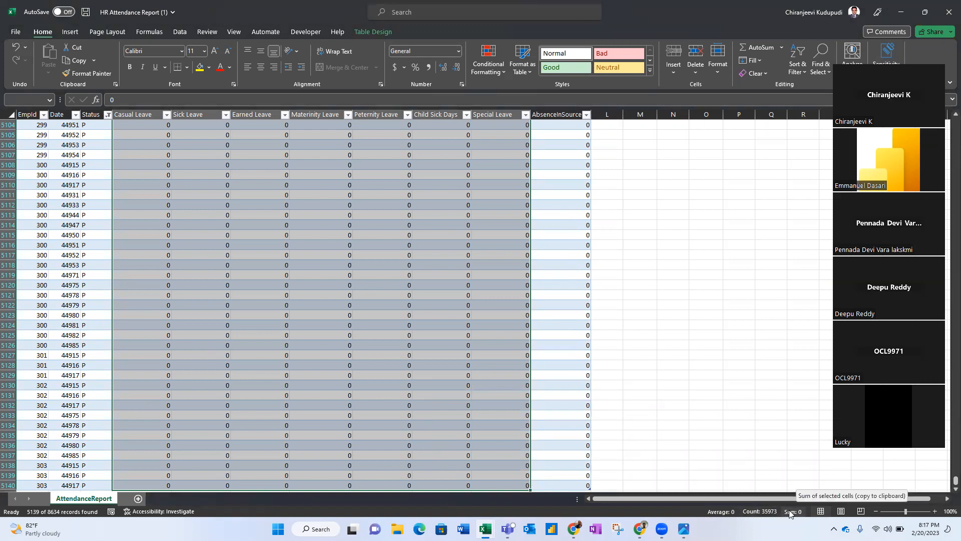
Review the leave-type headings from Casual Leave to Special Leave, and examine the AbsenceInSource column for the P rows.
key(ctrl+Up)
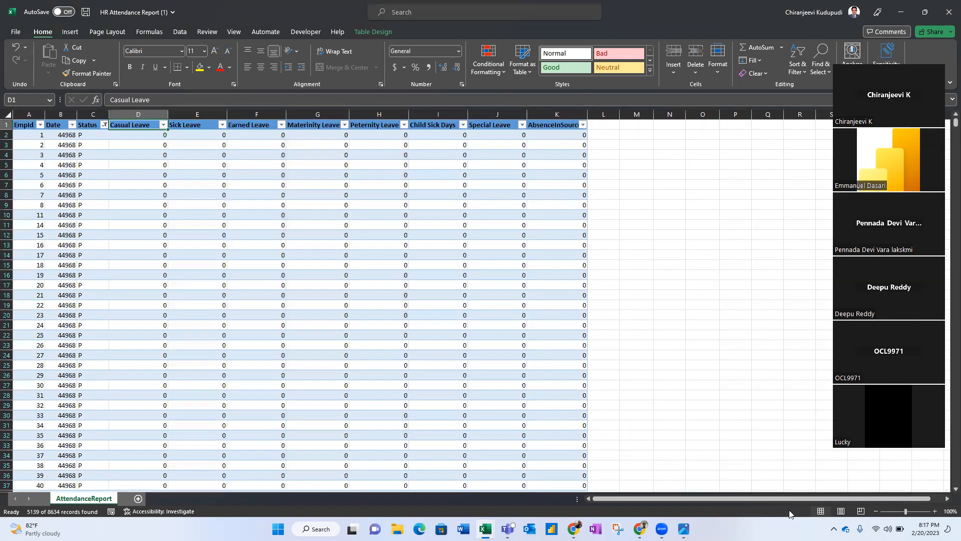
key(Right)
key(Right)
key(Right)
key(Right)
key(Right)
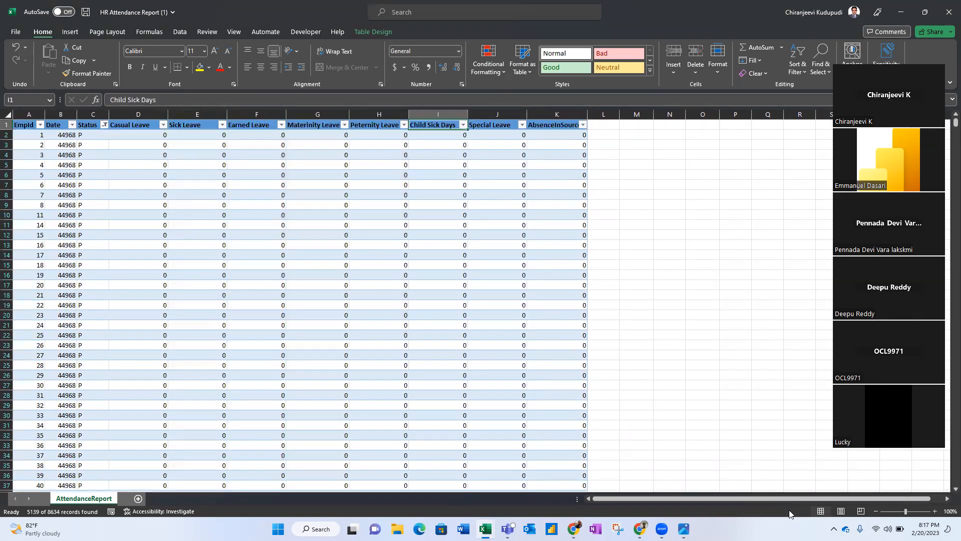
key(Right)
key(Right)
key(Down)
key(Up)
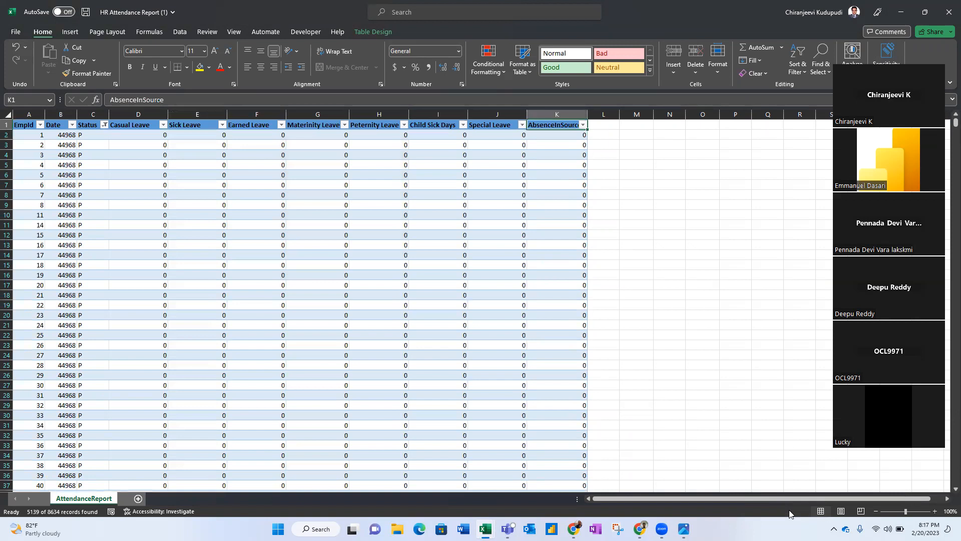
key(Down)
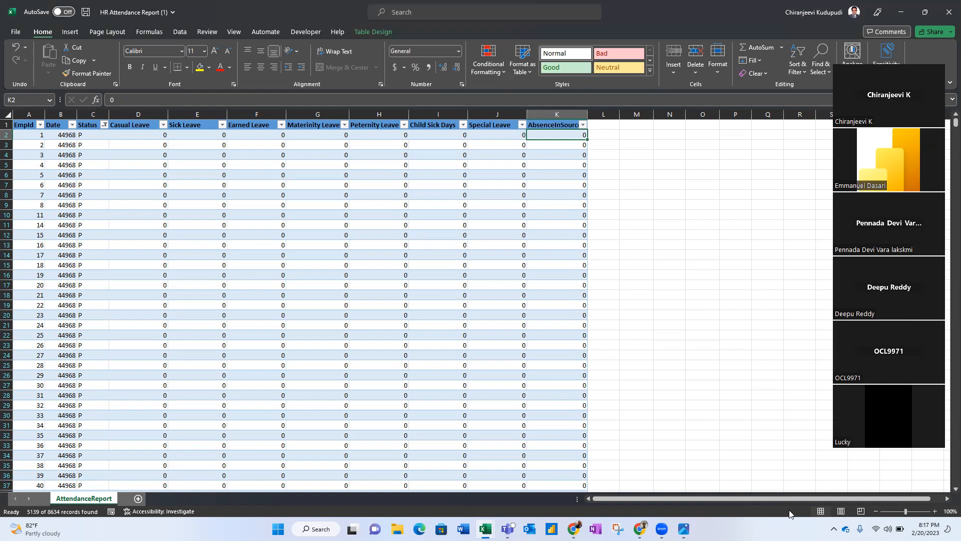
Change the Status column filter to show only A instead of P.
key(Left)
key(Left)
key(Left)
key(Left)
key(Left)
key(Left)
key(Left)
key(Left)
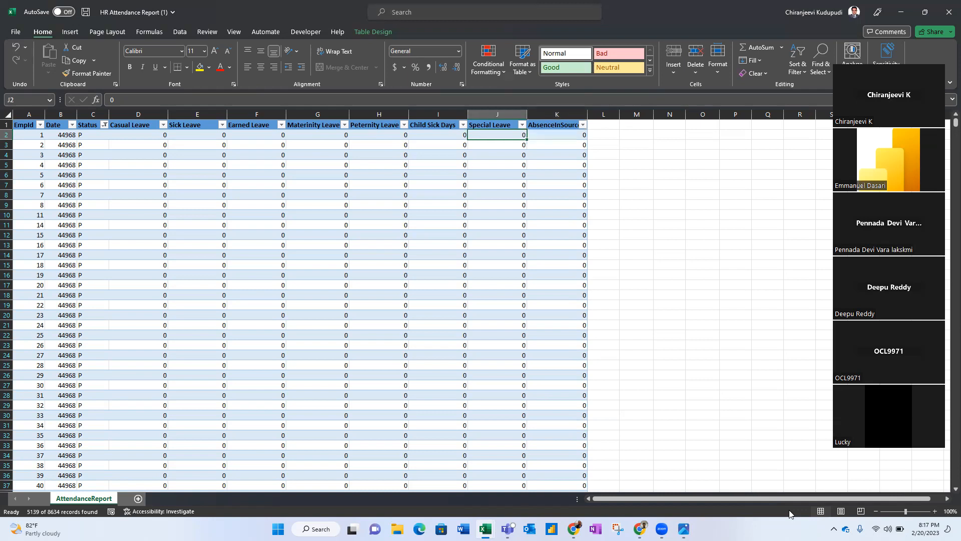
key(Up)
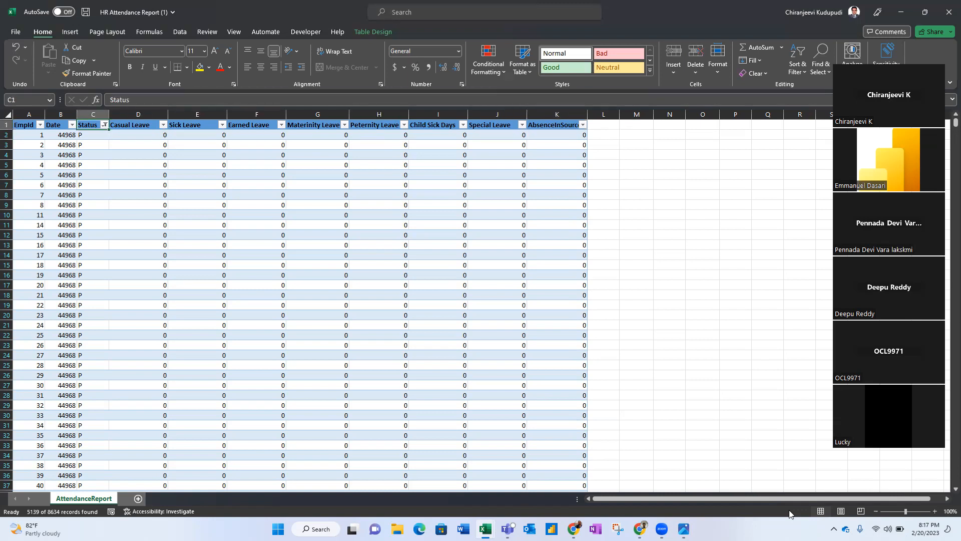
key(alt+Down)
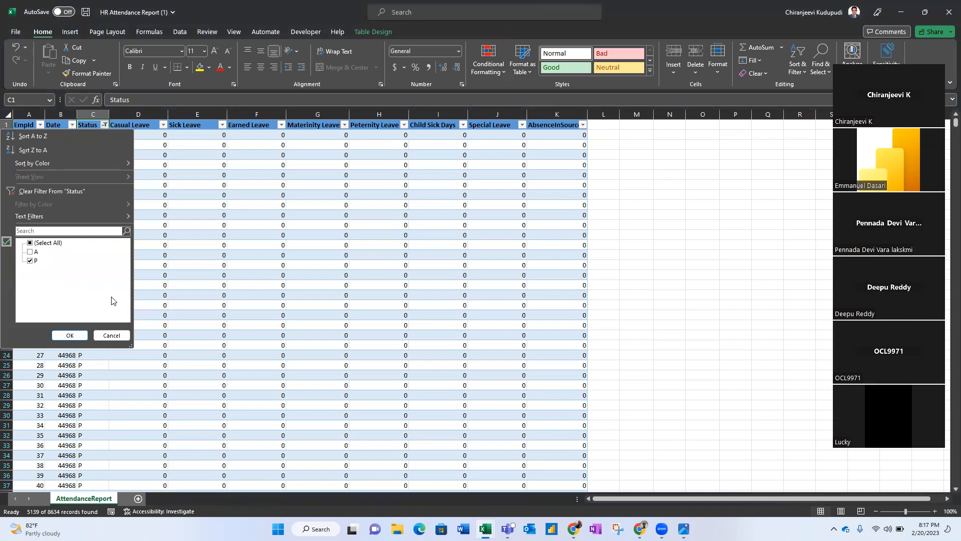
click(30, 252)
click(30, 252)
click(70, 334)
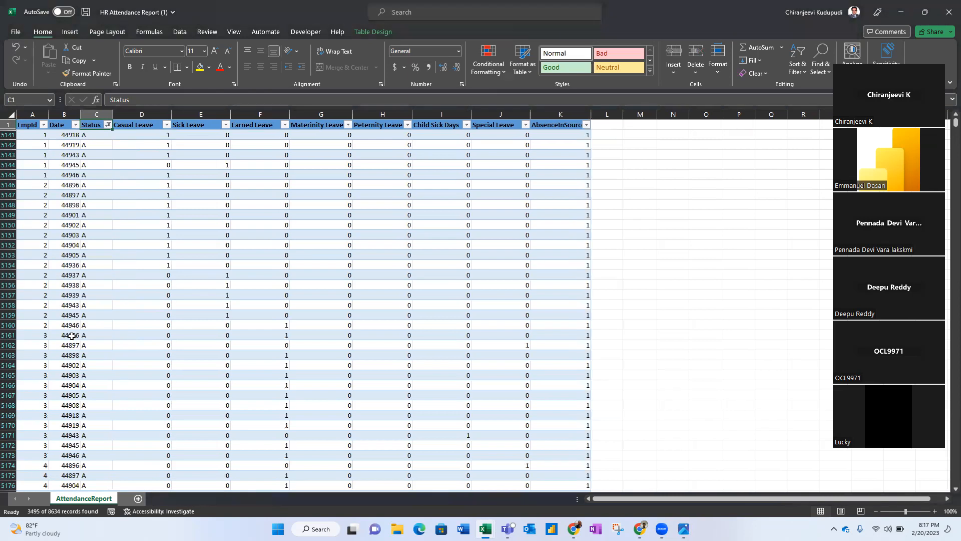
Examine the Casual Leave values in the first A rows and the other leave-type columns beside them.
key(Down)
key(Right)
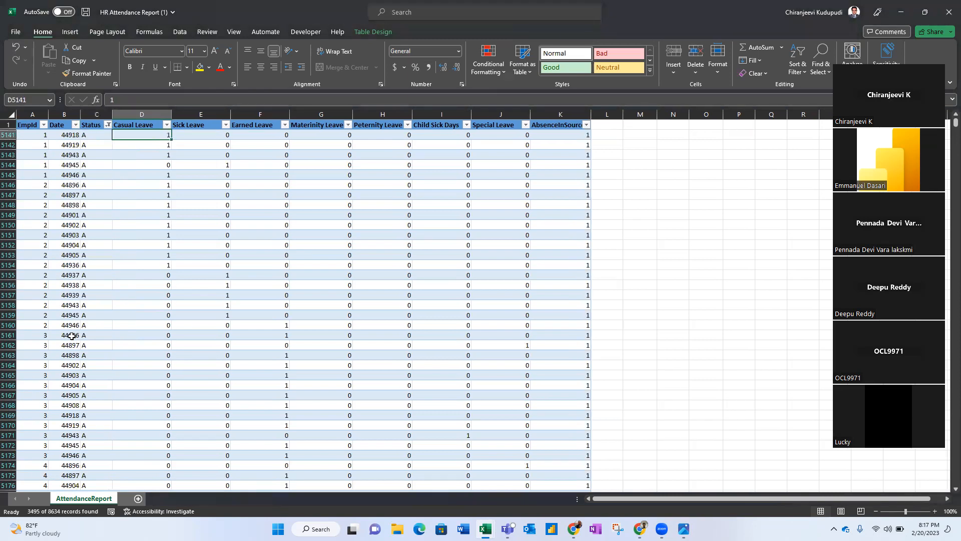
key(Down)
key(Down)
key(Down)
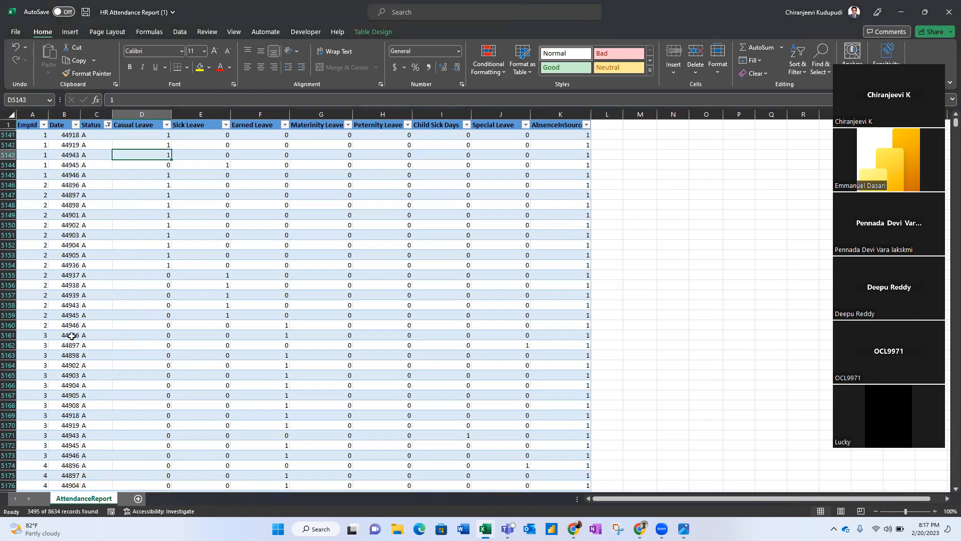
key(Right)
key(Up)
key(Right)
key(Right)
key(Right)
key(Right)
key(Right)
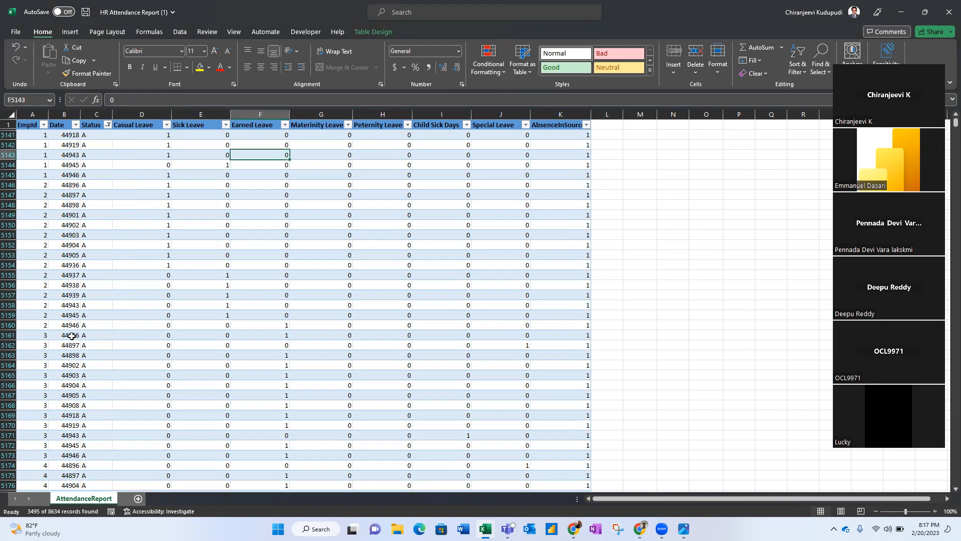
Examine the AbsenceInSource values for the A rows down to row 5151.
key(Right)
key(Up)
key(Up)
key(Down)
key(Down)
key(Down)
key(Down)
key(Down)
key(Down)
key(Down)
key(Down)
key(Down)
key(Down)
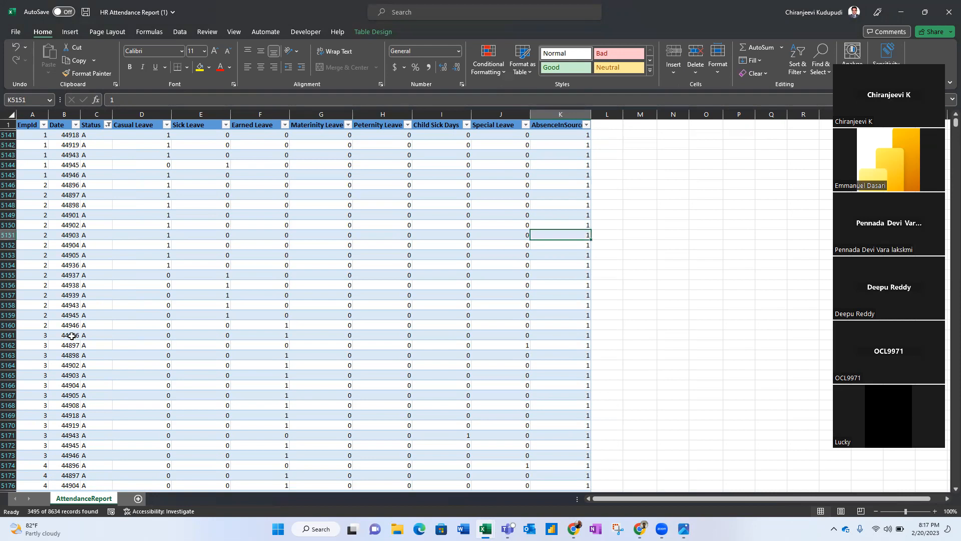
Compare the leave-type values in row 5151, selecting its Casual Leave through Earned Leave cells.
key(Left)
key(Left)
key(Left)
key(Left)
key(Left)
key(Left)
key(Right)
key(Left)
key(Left)
key(Right)
key(Right)
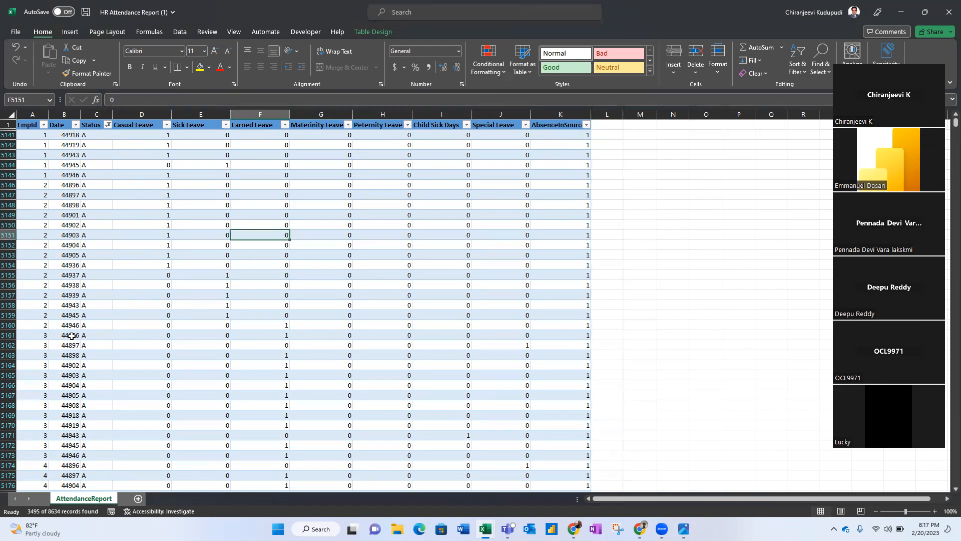
key(Left)
key(Left)
key(shift+Right)
key(shift+Right)
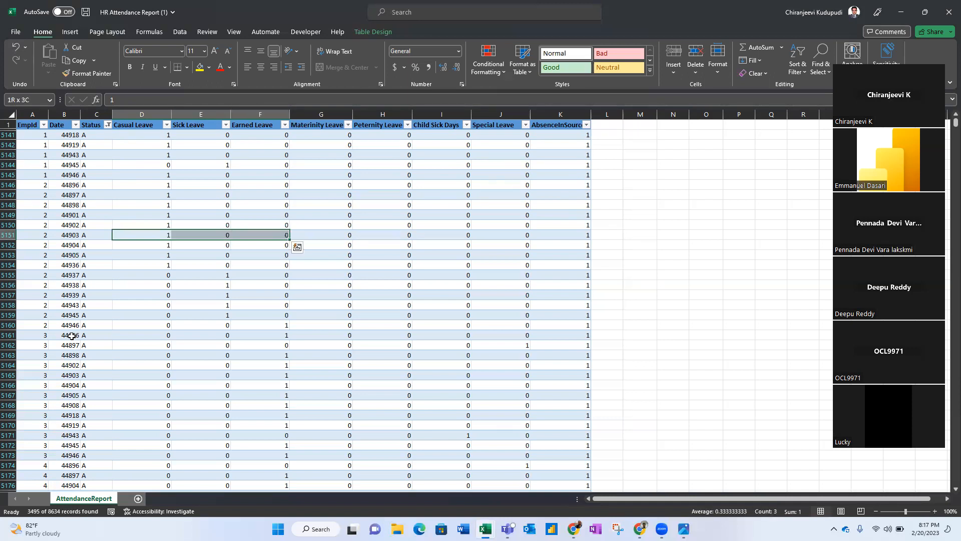
Check the AbsenceInSource value in row 5151 and the Date values in rows 5147 and 5141.
click(574, 234)
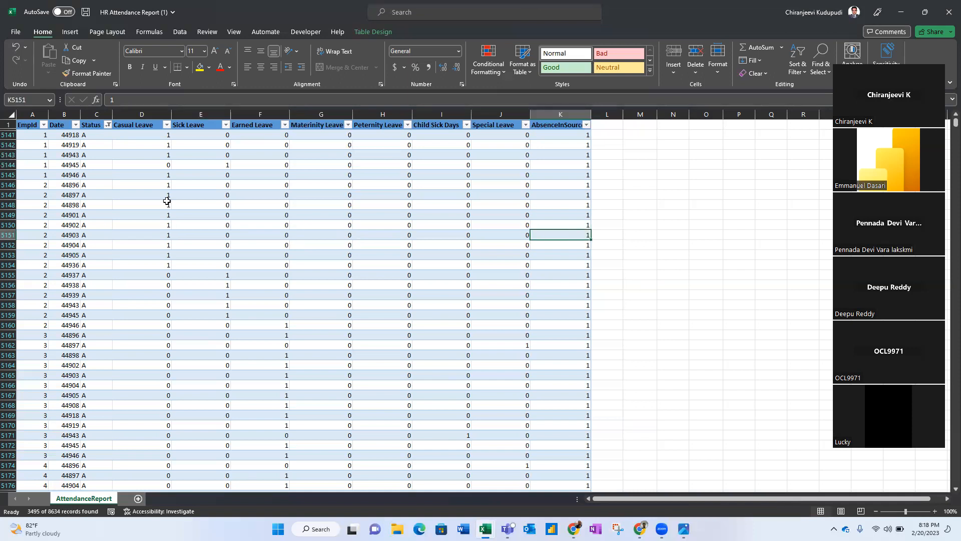
click(65, 194)
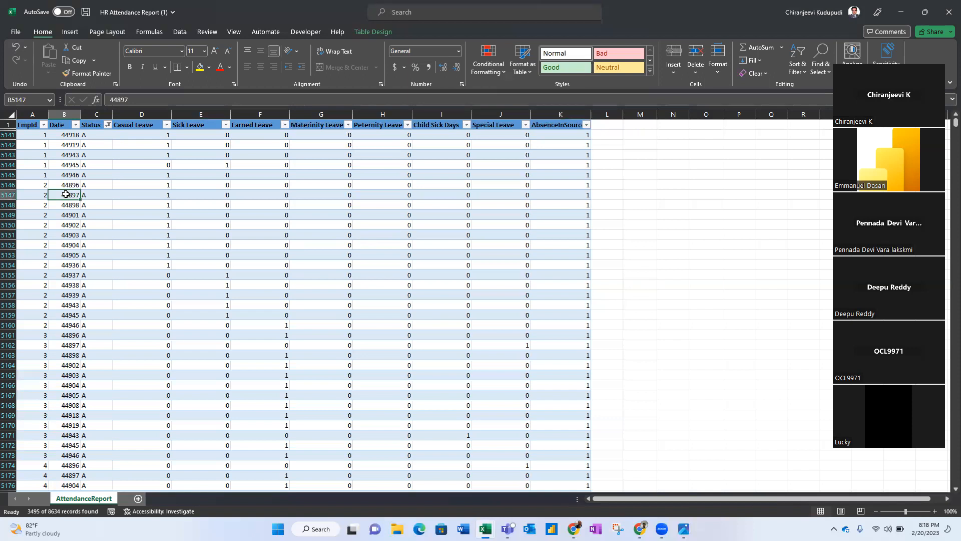
click(62, 135)
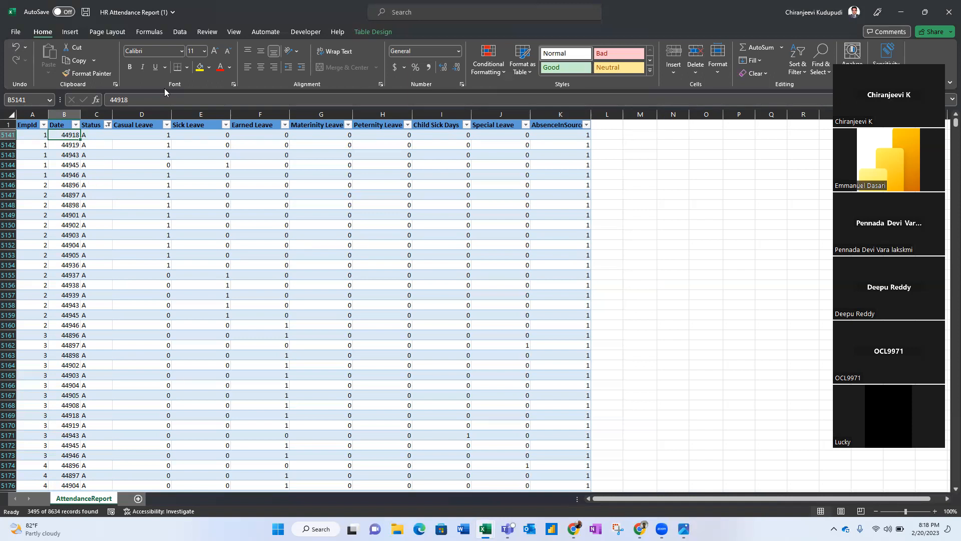
click(679, 87)
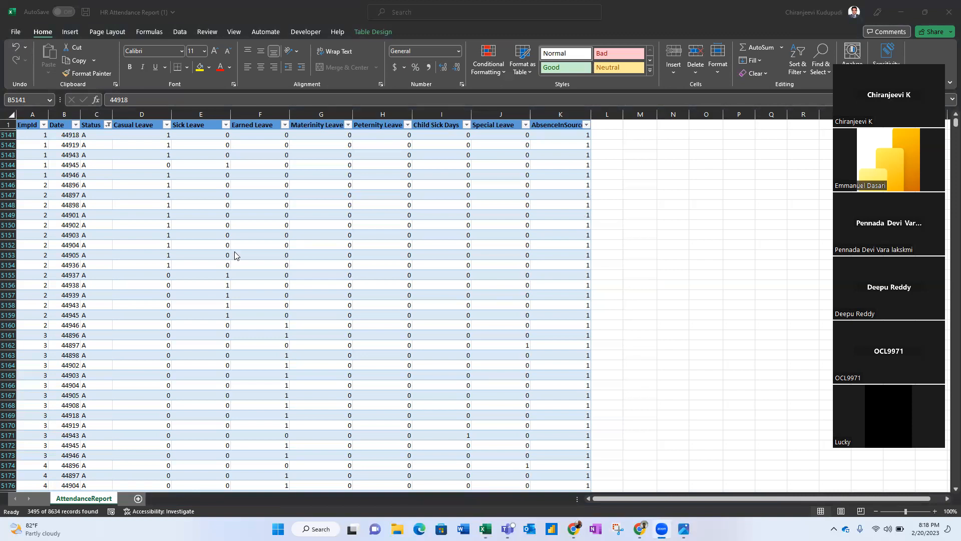
Copy the Date header with its first three filtered values into cell I3 of a new sheet and widen column I.
click(63, 135)
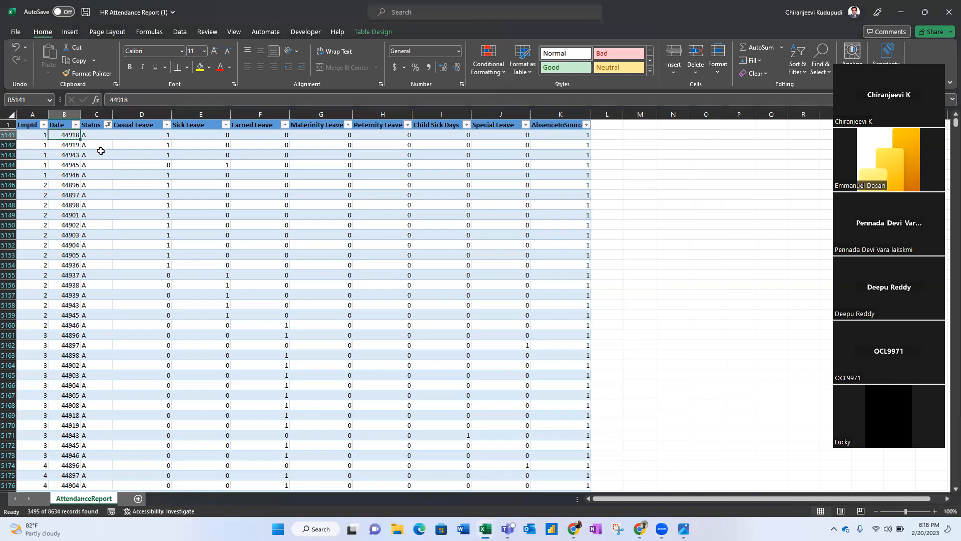
key(ctrl+shift+Up)
key(ctrl+c)
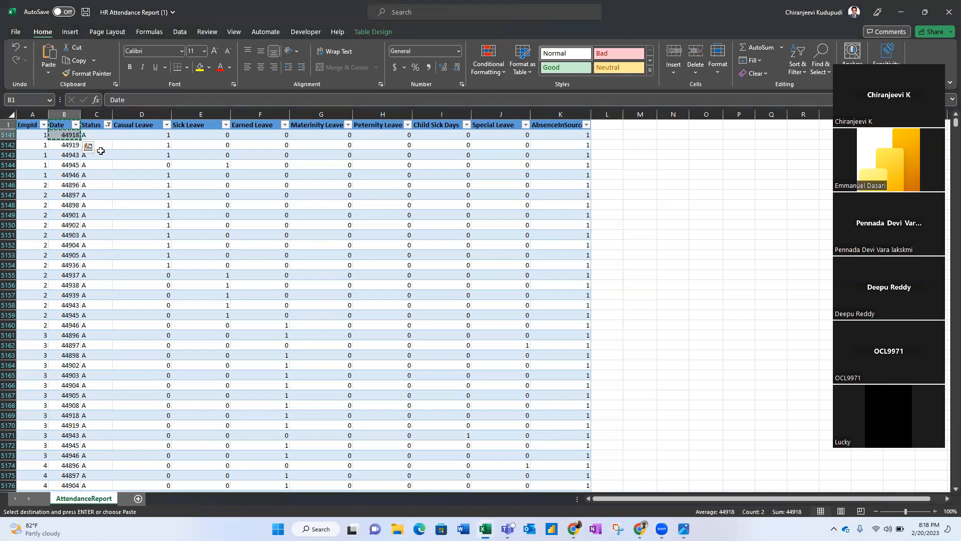
key(shift+Down)
key(shift+Down)
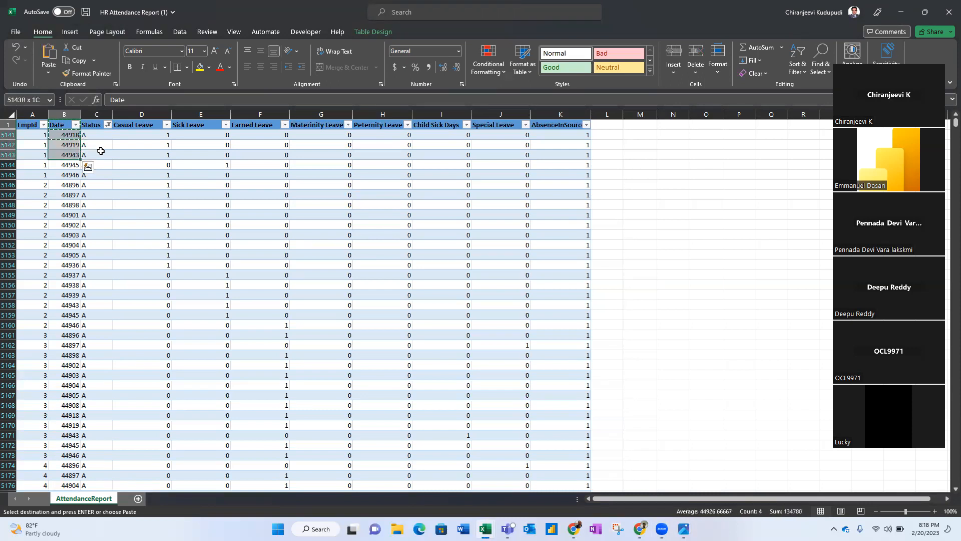
click(138, 499)
click(284, 143)
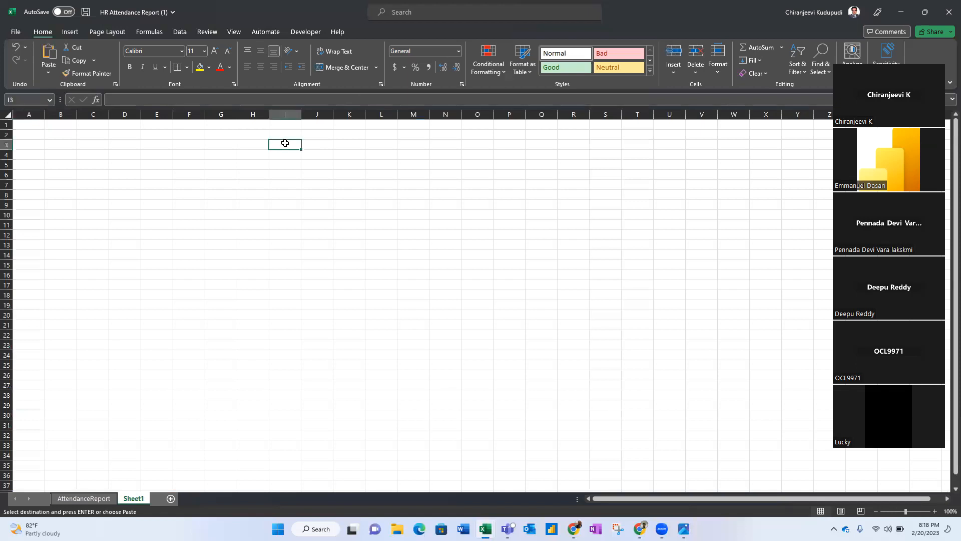
key(ctrl+v)
drag(301, 113, 339, 113)
Copy the three date numbers from I4:I6 to I10 and format the copies as Short Date.
click(316, 155)
drag(316, 155, 320, 175)
key(ctrl+c)
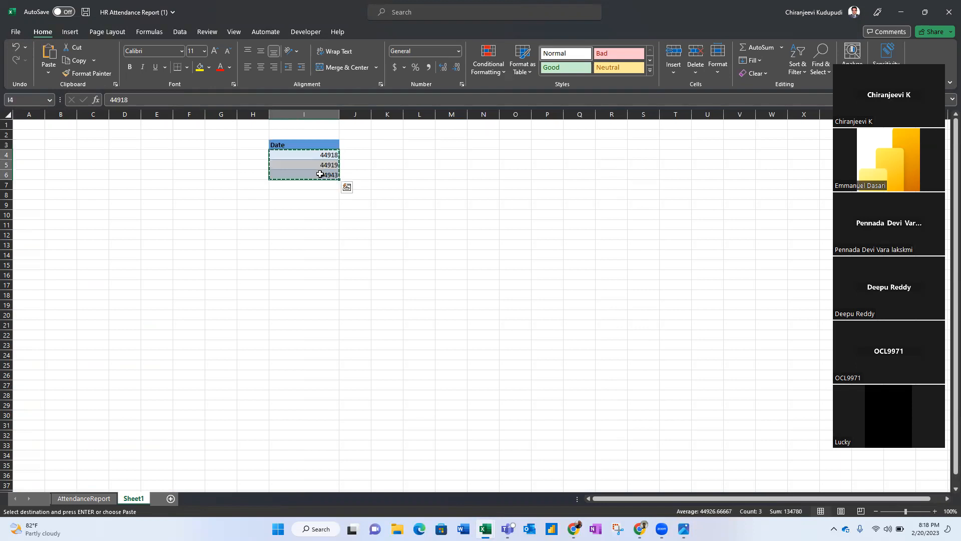
click(319, 213)
key(ctrl+v)
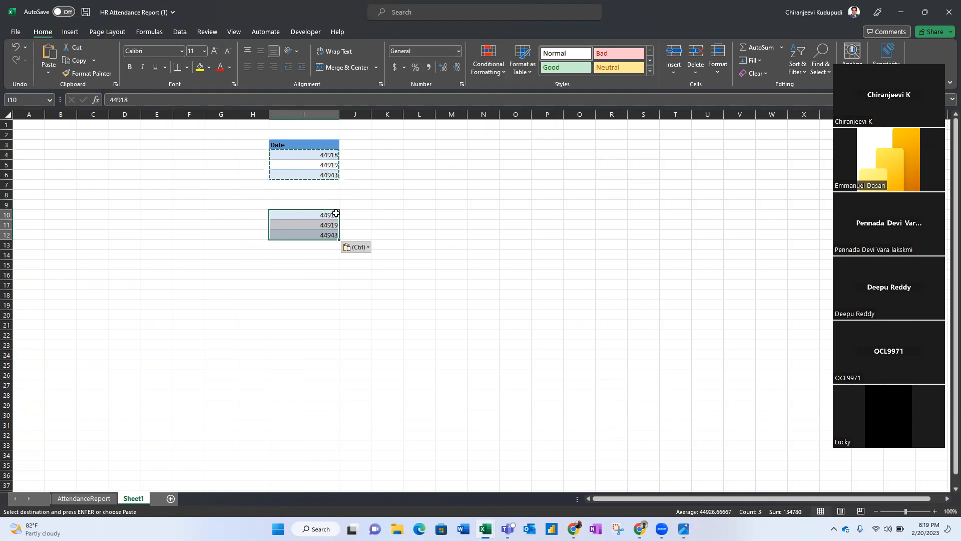
click(458, 51)
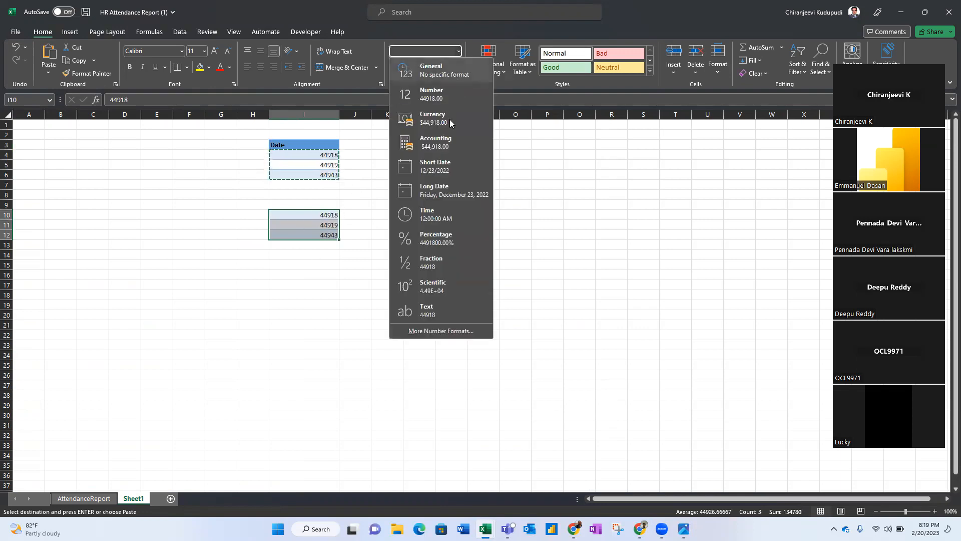
click(445, 164)
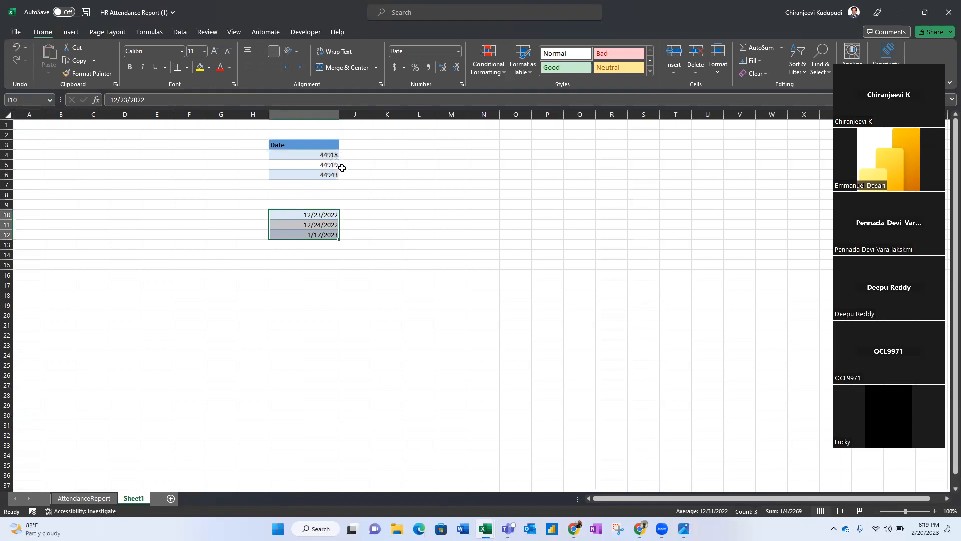
Enter the base date 1/1/1900 in cell I19.
click(312, 301)
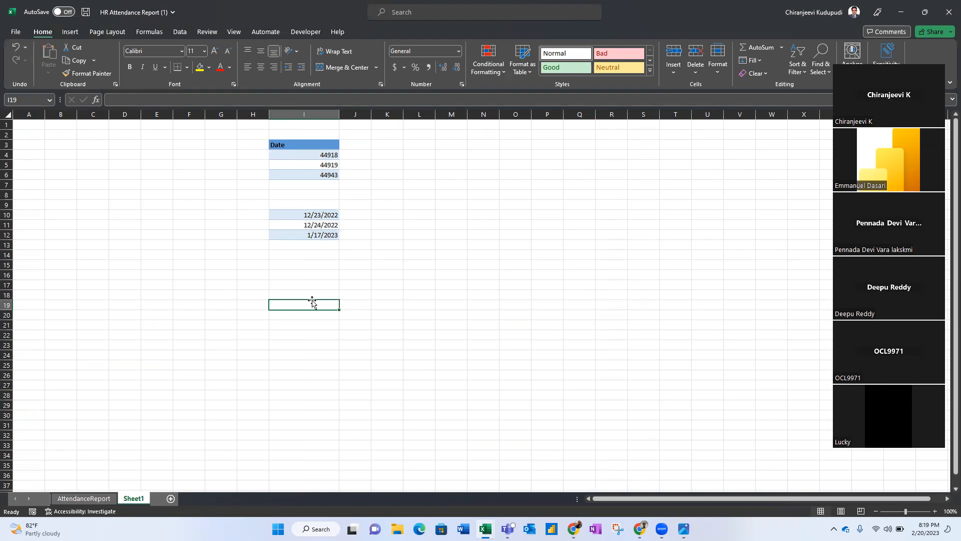
text(1/1/)
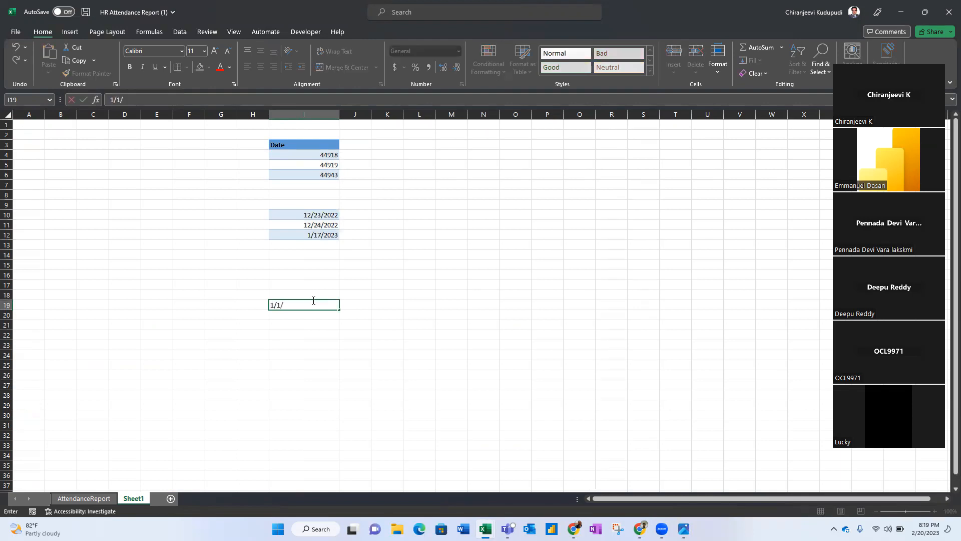
text(1900)
key(Return)
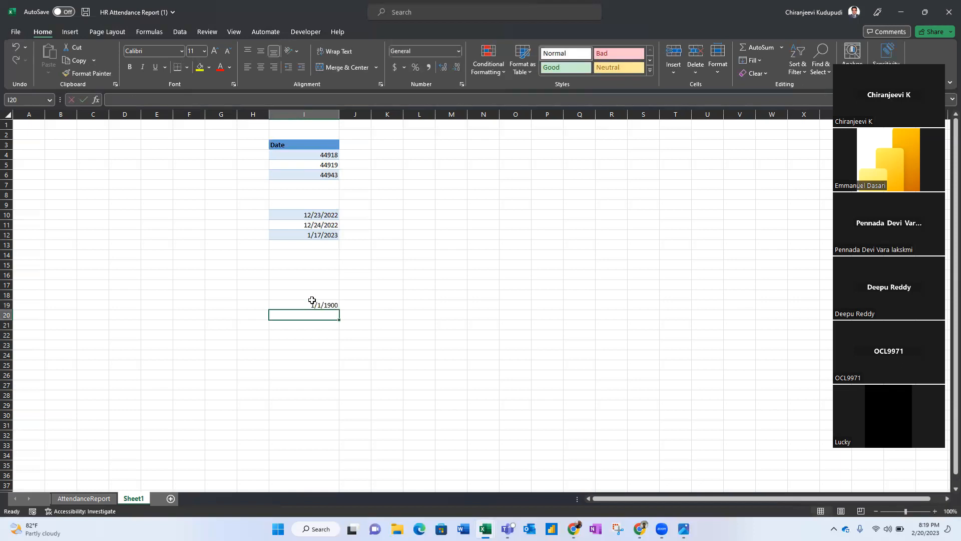
Enter the formula =I19+I4 in cell J19 and compare its result with the base date.
key(Up)
key(Right)
text(=)
click(312, 304)
text(+)
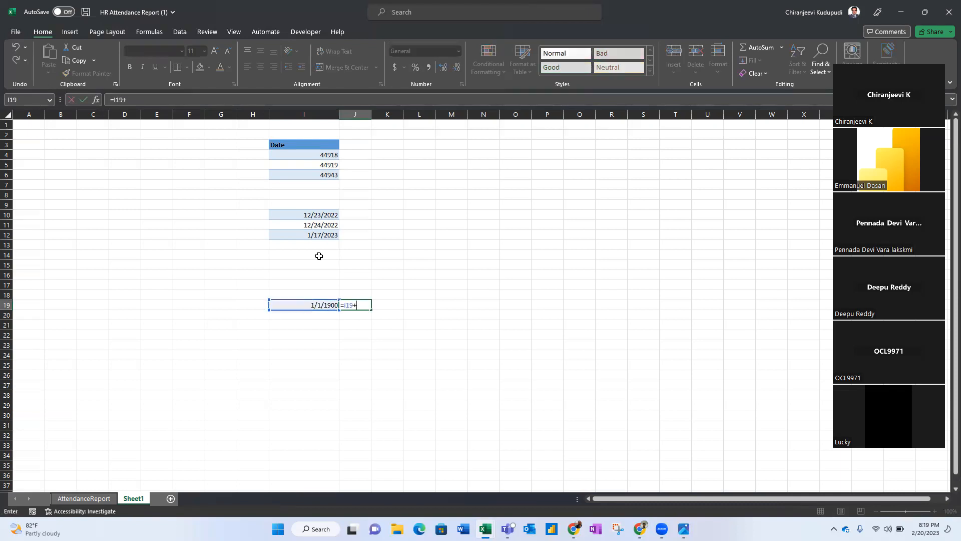
click(318, 157)
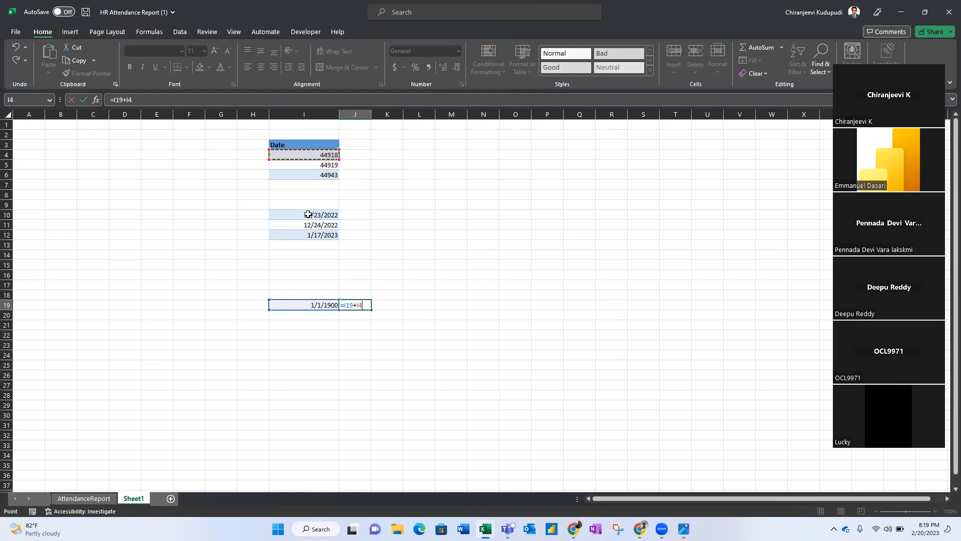
key(Return)
key(Up)
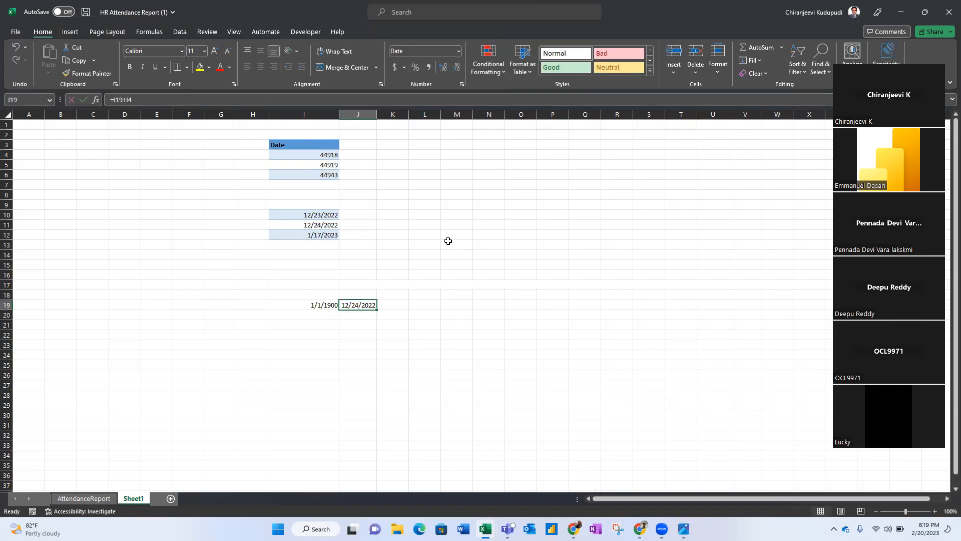
click(320, 305)
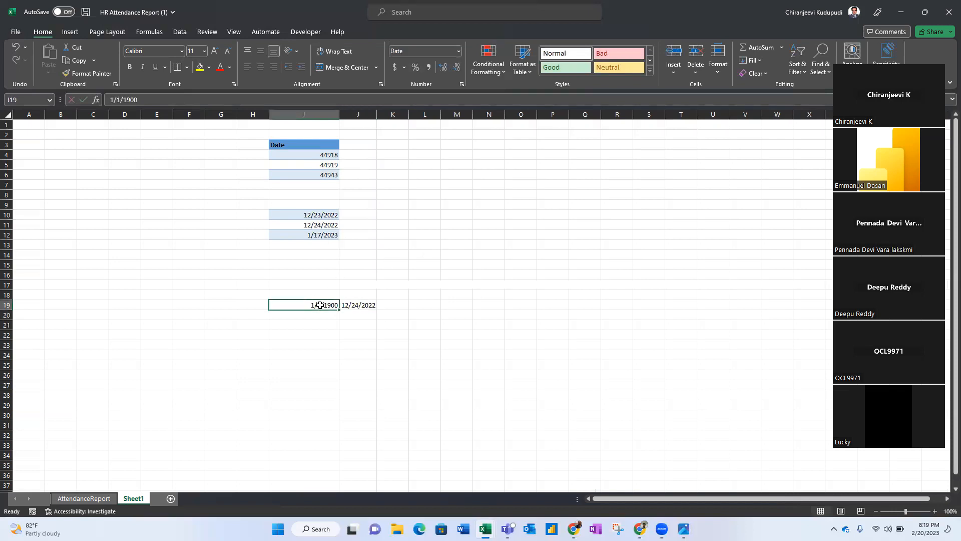
click(366, 305)
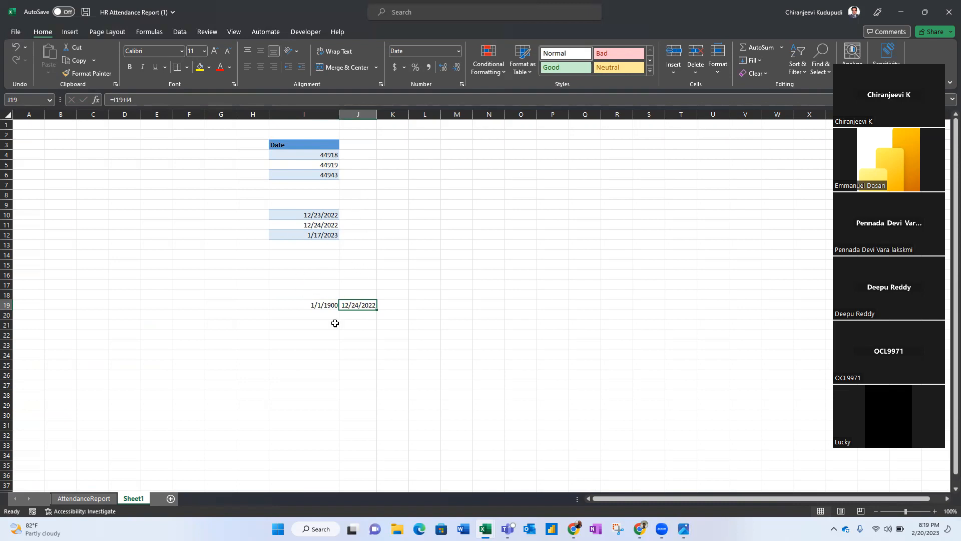
click(311, 304)
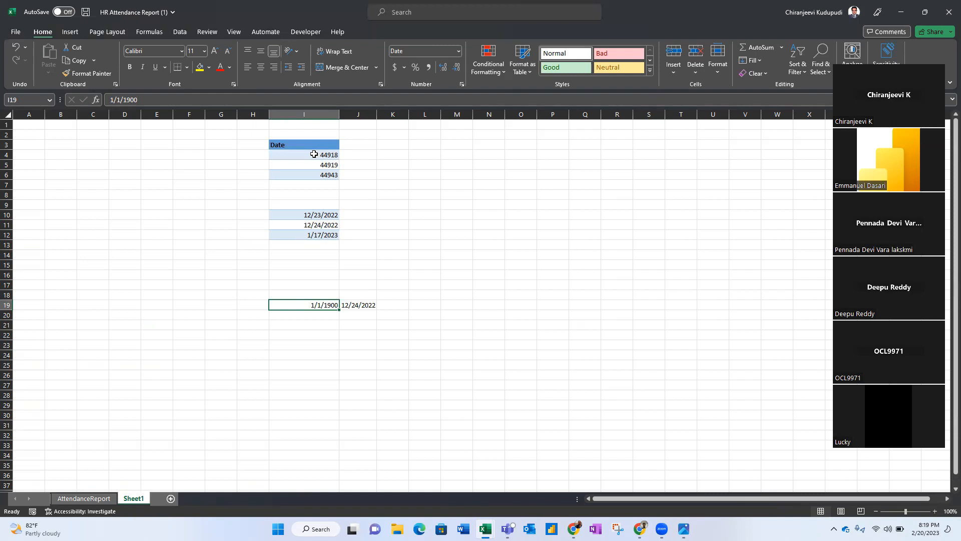
Enter the sample day numbers 23, 45 and 366 in cells I22 to I24.
click(311, 336)
text(23)
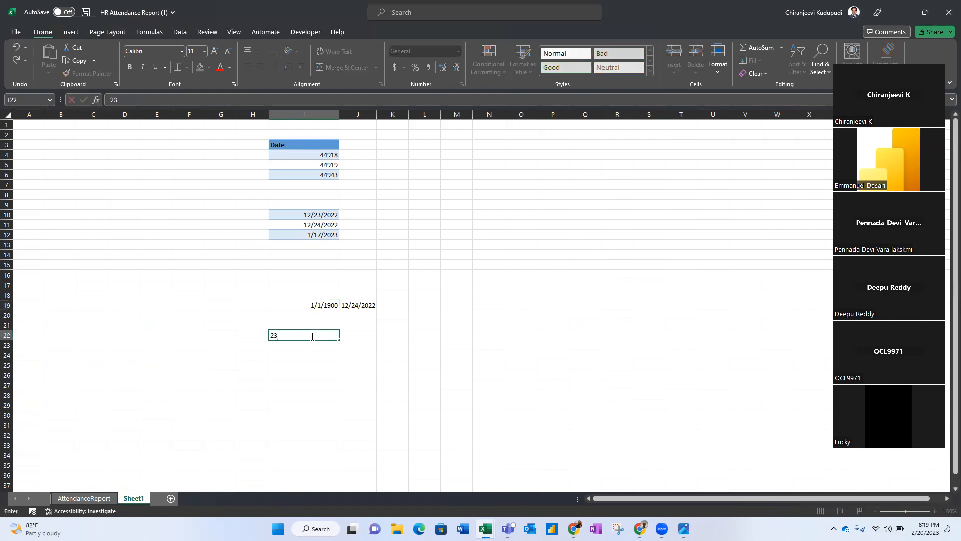
key(Return)
text(45)
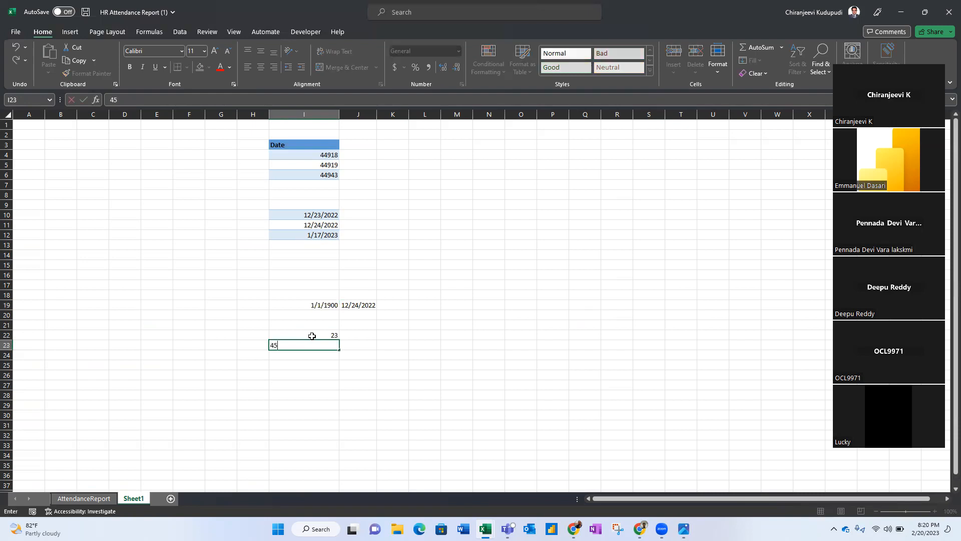
key(Return)
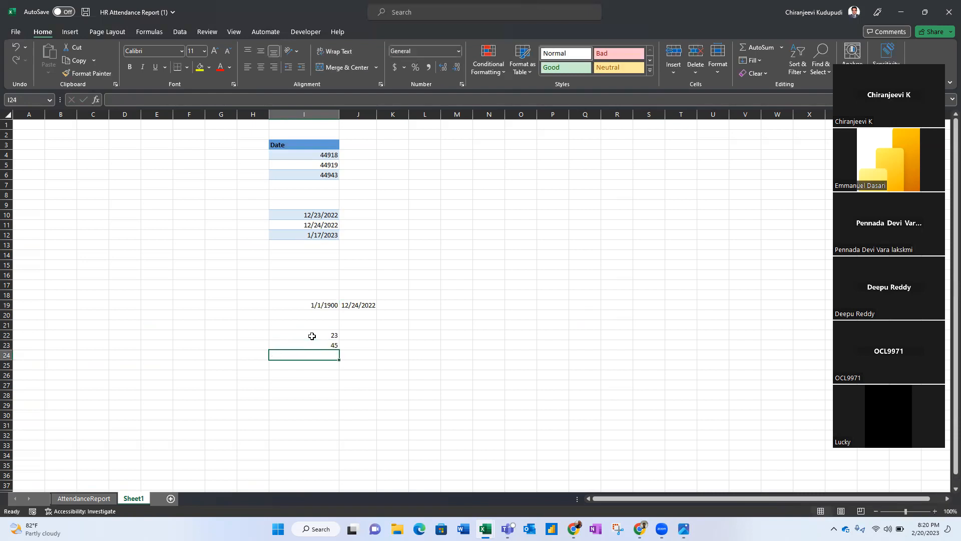
text(366)
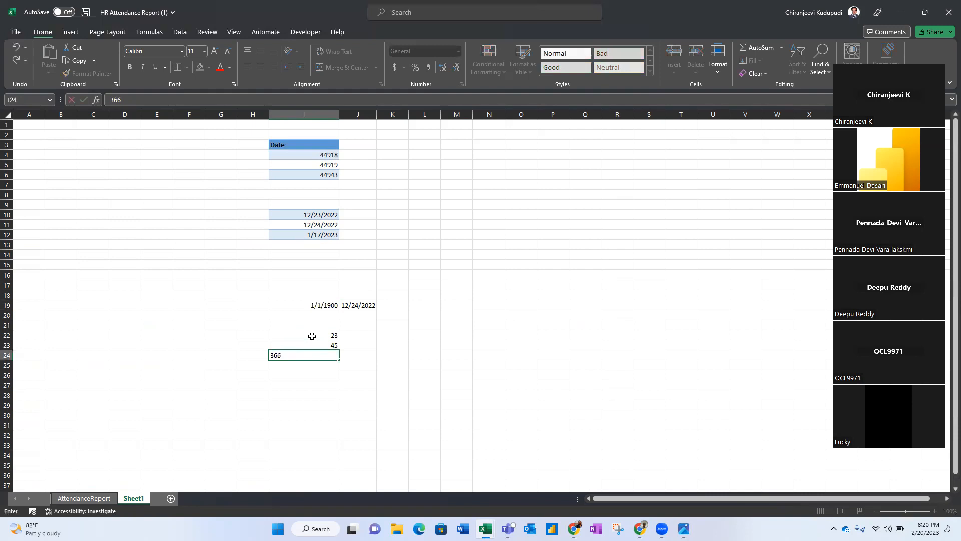
key(Return)
Format the sample numbers in I22:I24 as Short Date and compare them with the first date number in I4.
click(312, 336)
key(shift+Down)
key(shift+Down)
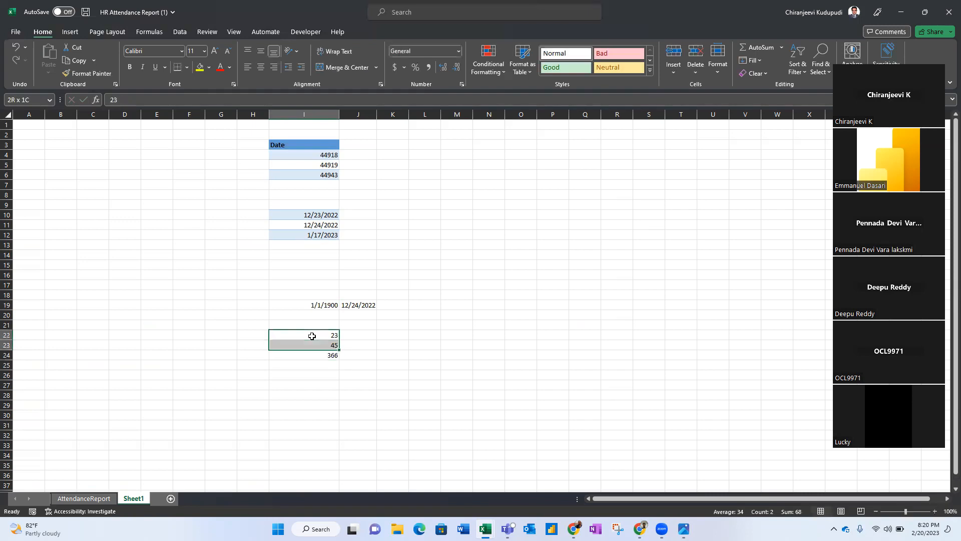
click(458, 51)
click(440, 159)
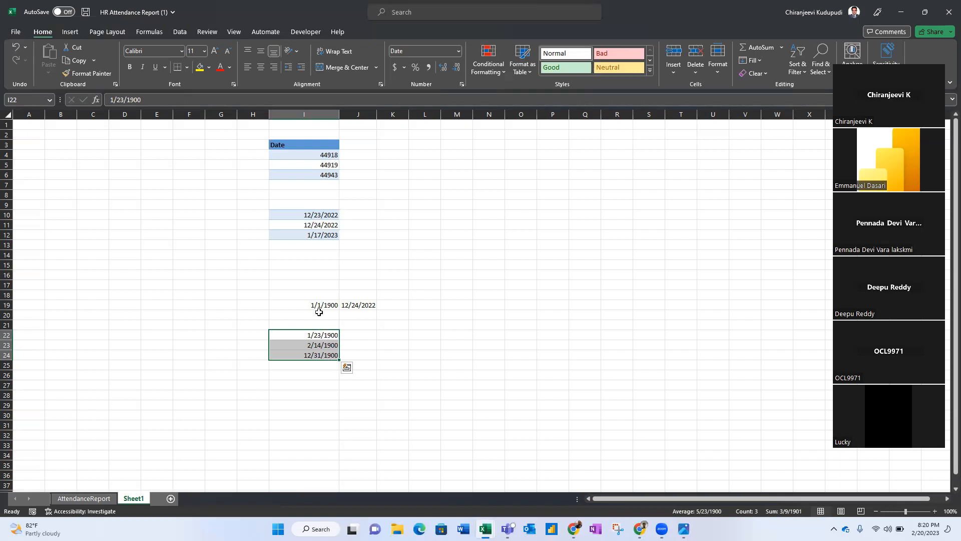
click(317, 157)
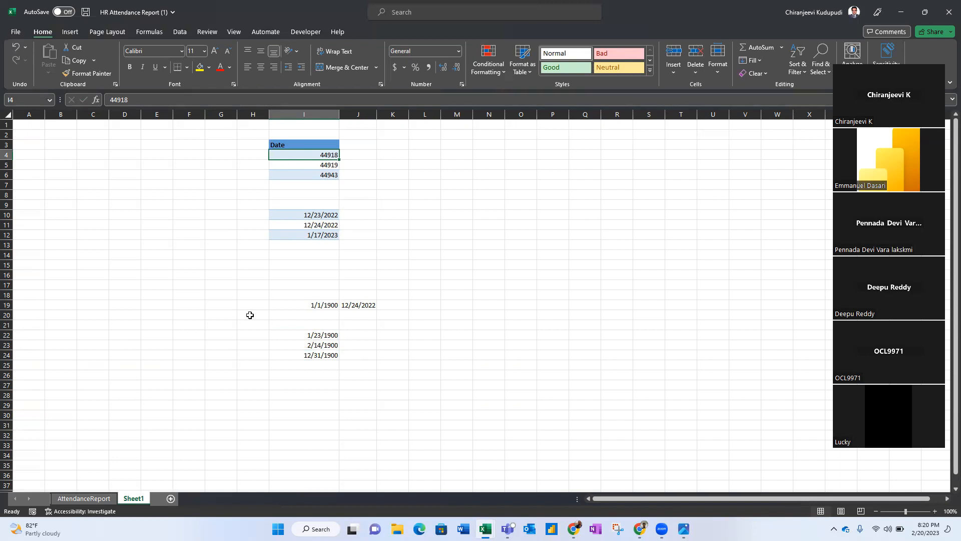
Delete column I and remove the whole scratch sheet Sheet1 from the workbook.
click(308, 112)
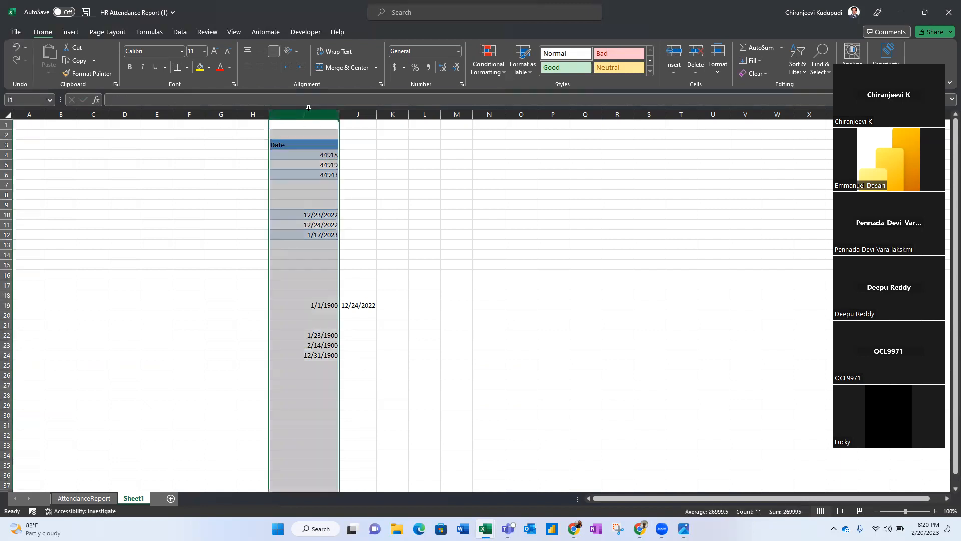
key(ctrl+minus)
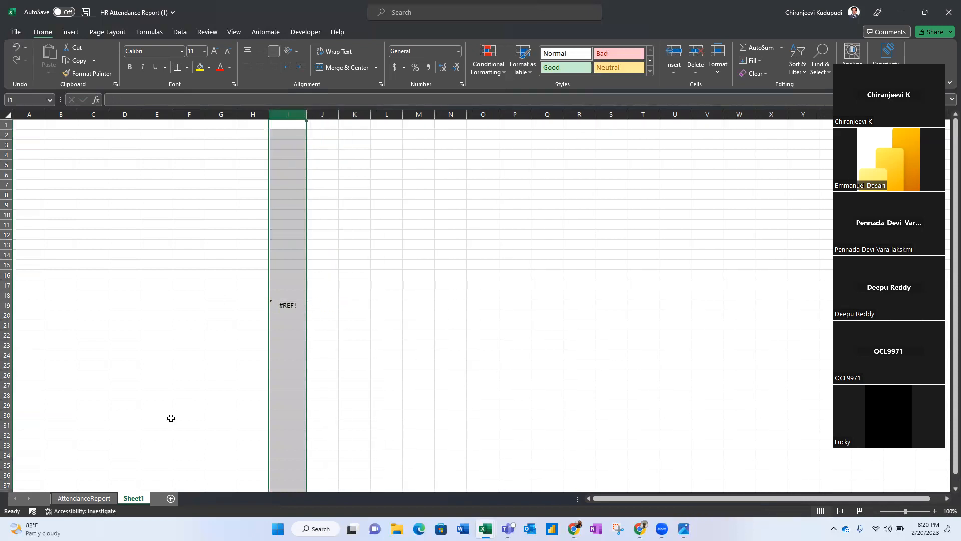
right_click(137, 500)
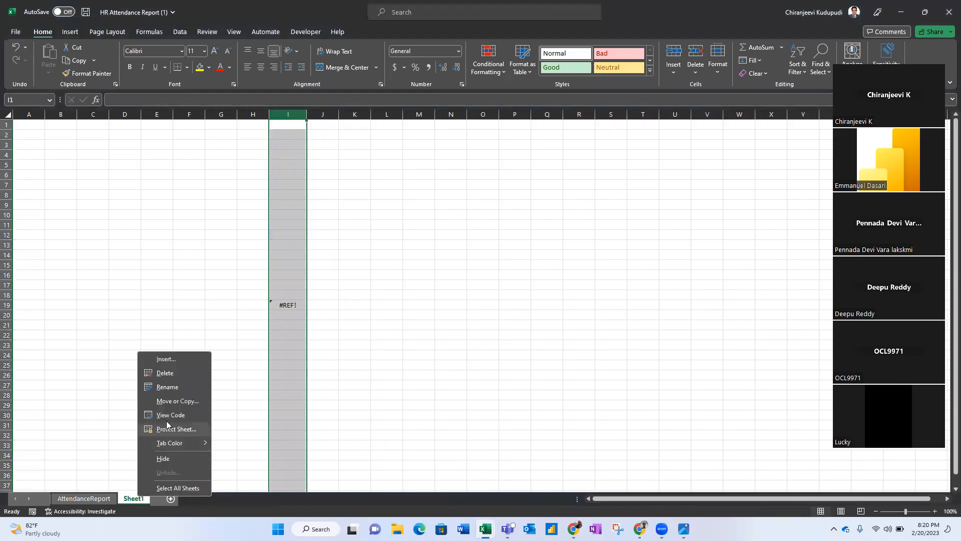
click(163, 379)
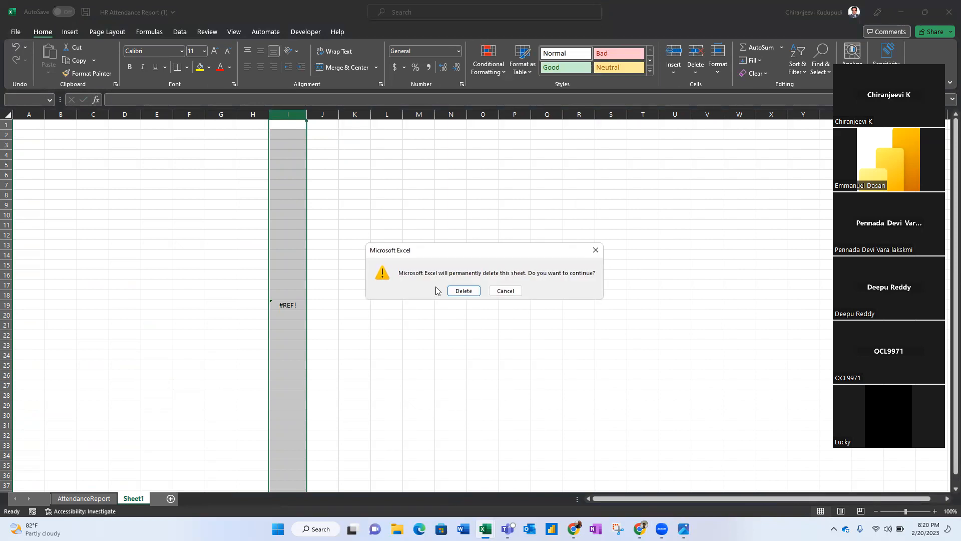
click(466, 291)
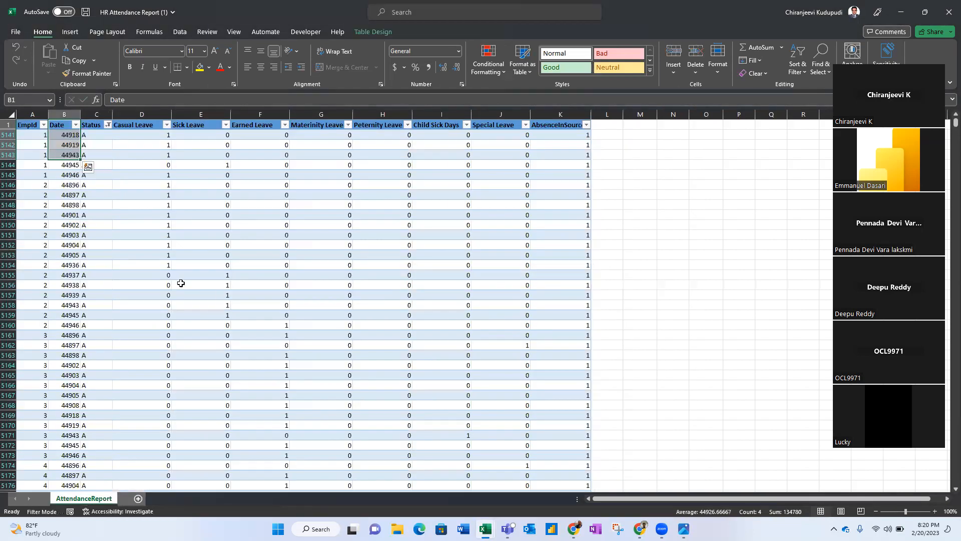
Check the numeric Date values in rows 5149 and 5143 of the attendance table.
click(68, 213)
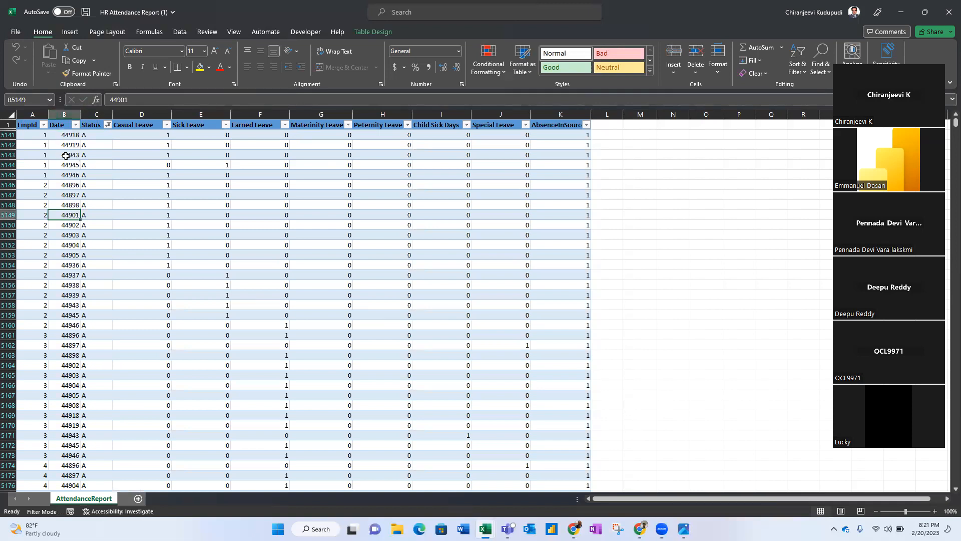
click(61, 153)
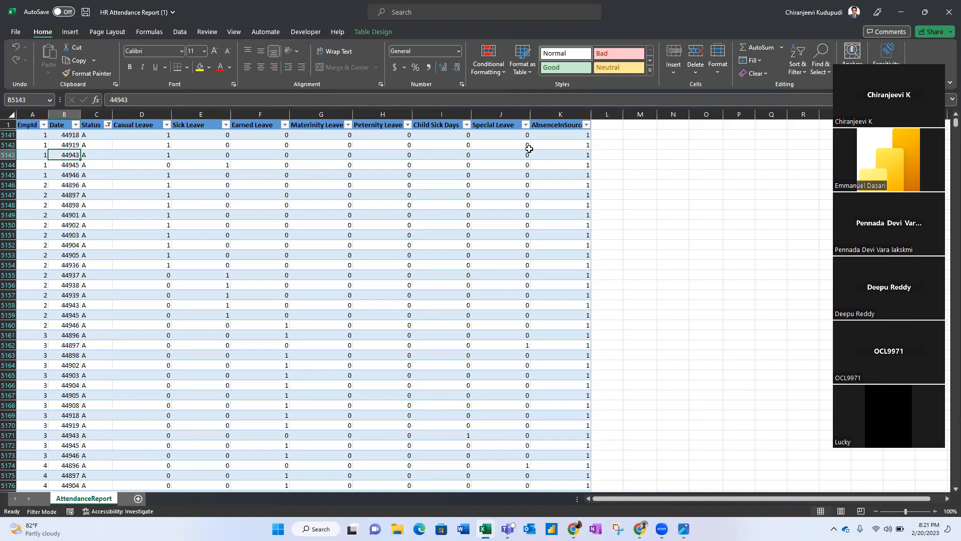
Add a column headed "absence" in L1, directly after AbsenceInSource in the attendance table.
click(560, 123)
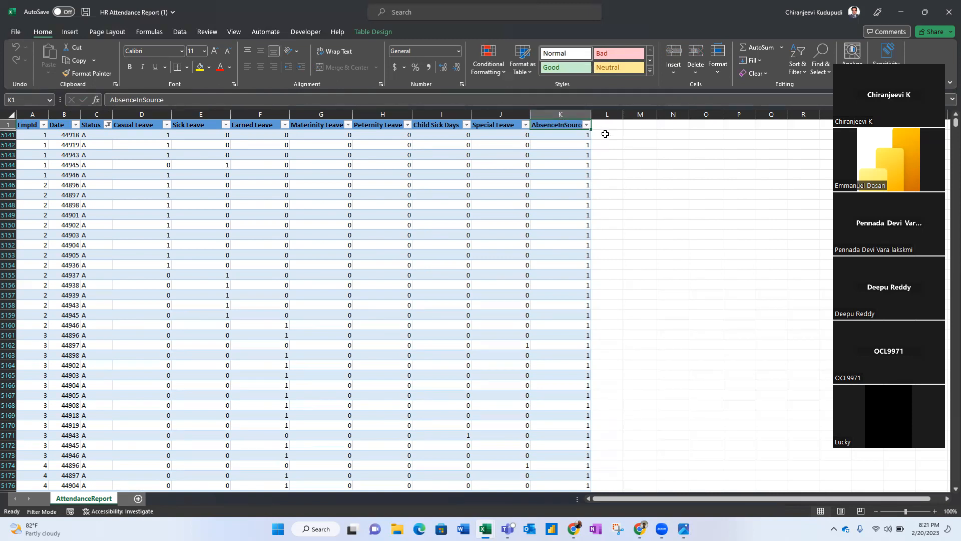
click(605, 116)
click(605, 125)
text(absence)
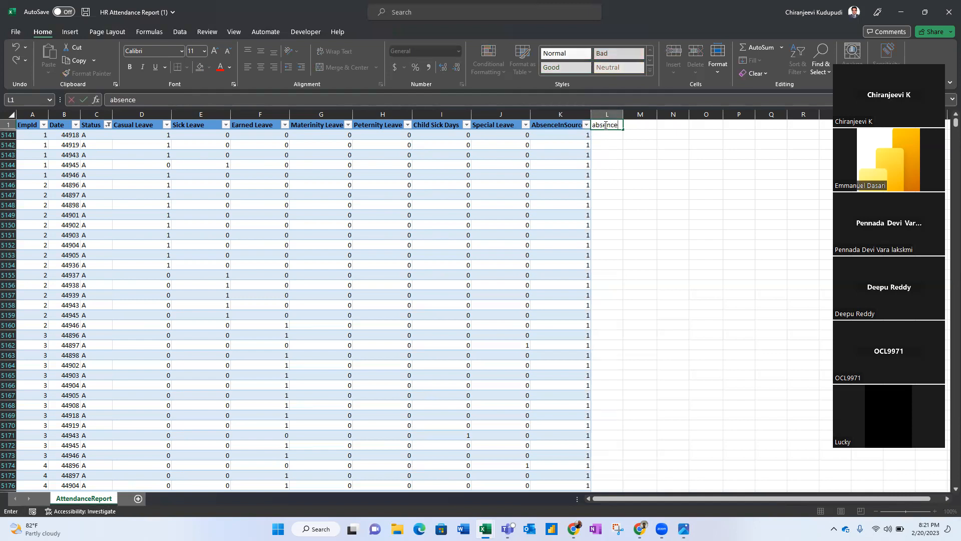
key(Return)
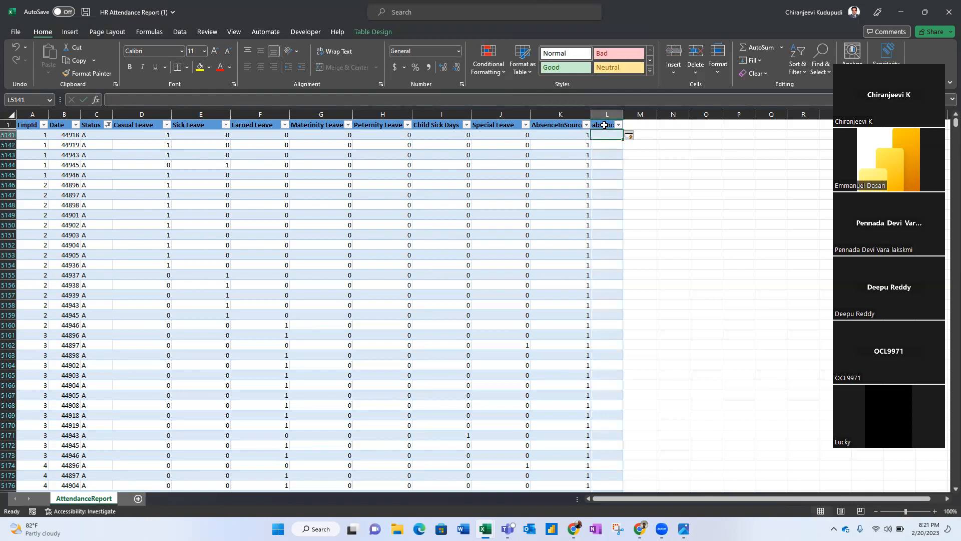
Fill the absence column with a formula summing Casual Leave, Sick Leave, Earned Leave, Materinity Leave, Peternity Leave, Child Sick Days and Special Leave.
text(=)
key(Left)
key(Left)
key(Left)
key(Left)
key(Left)
key(Left)
key(Left)
key(Left)
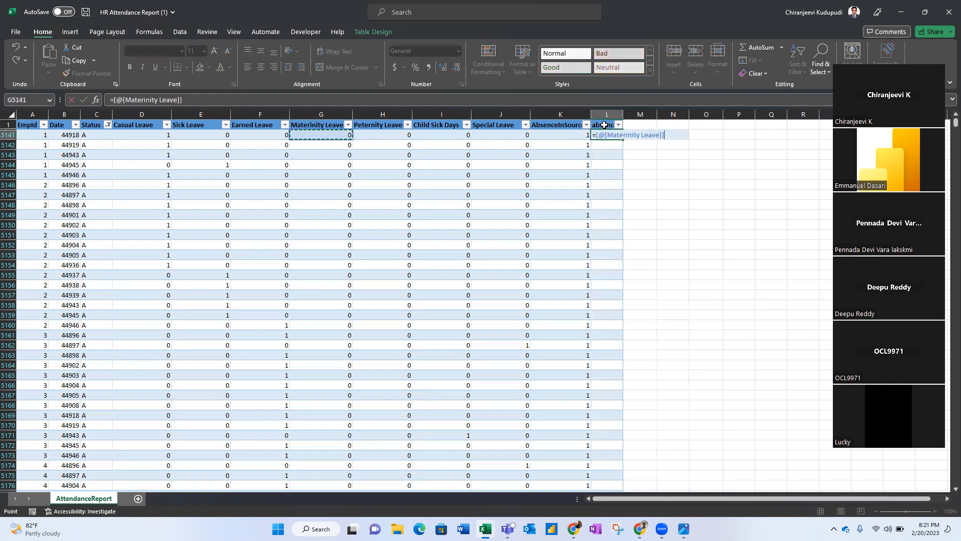
text(+)
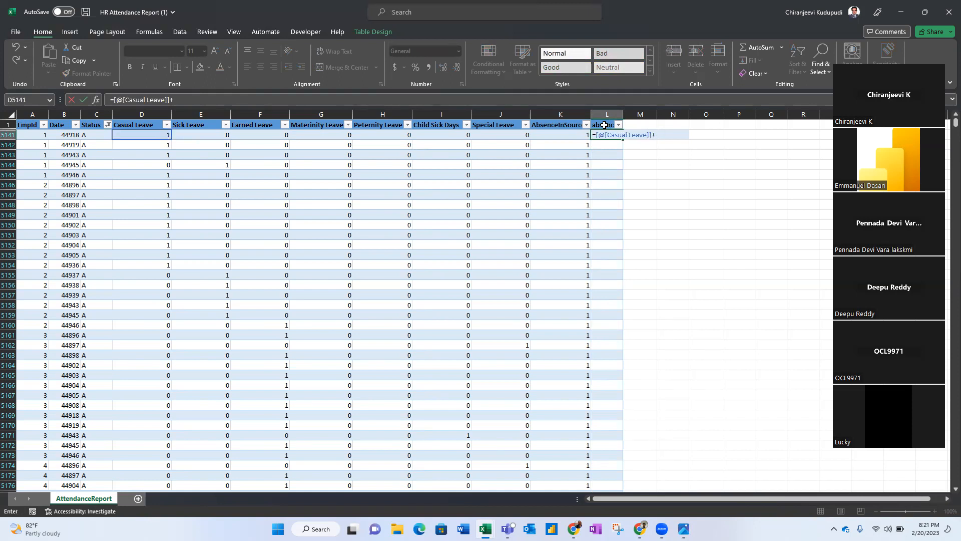
key(Left)
key(Left)
key(Left)
key(Left)
key(Left)
key(Left)
key(Left)
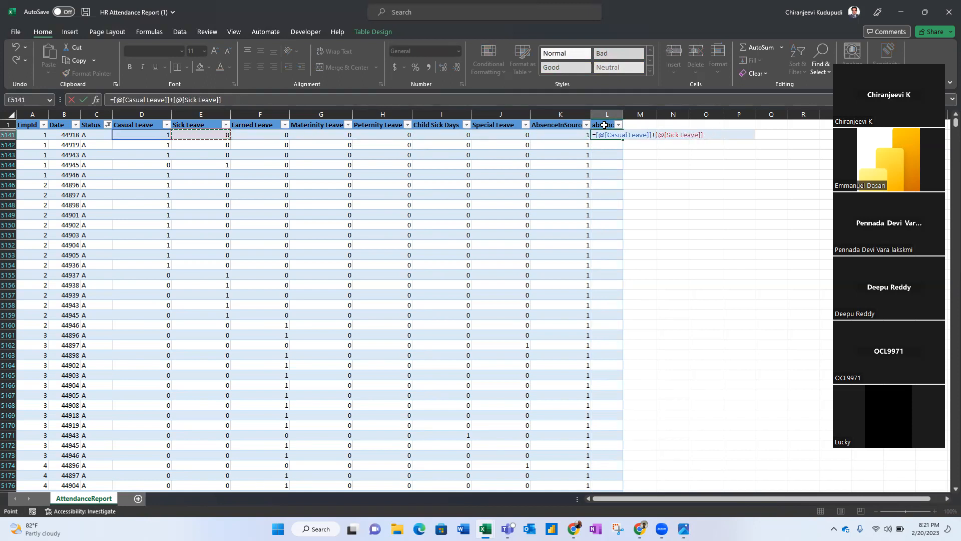
text(+)
key(Left)
key(Left)
key(Left)
key(Left)
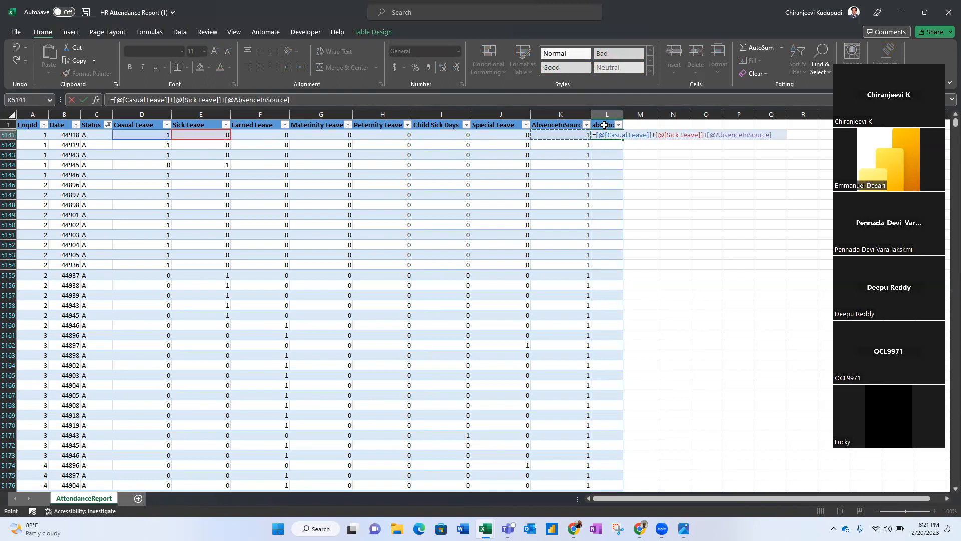
key(Left)
key(Left)
text(+)
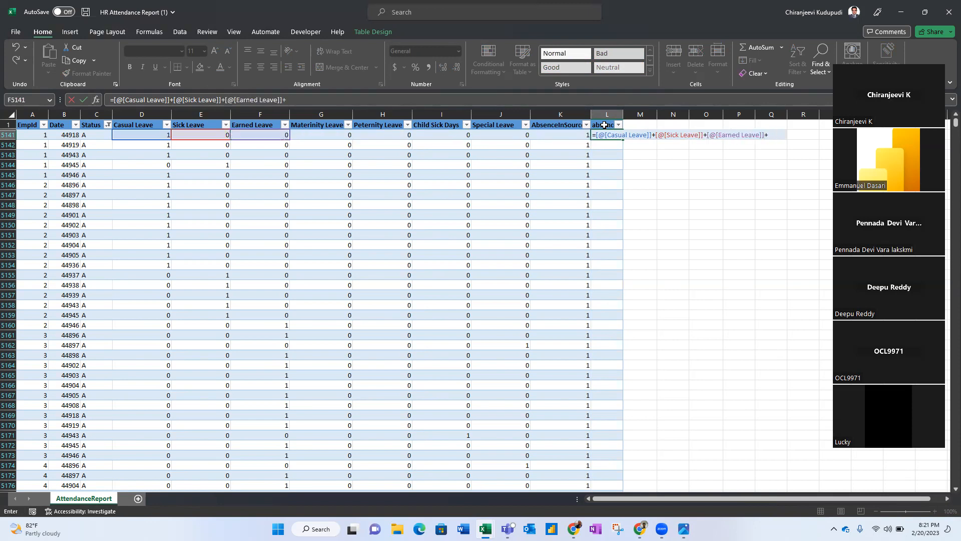
key(Left)
key(Left)
key(Left)
key(Left)
key(Left)
text(+)
key(Left)
key(Left)
key(Left)
key(Left)
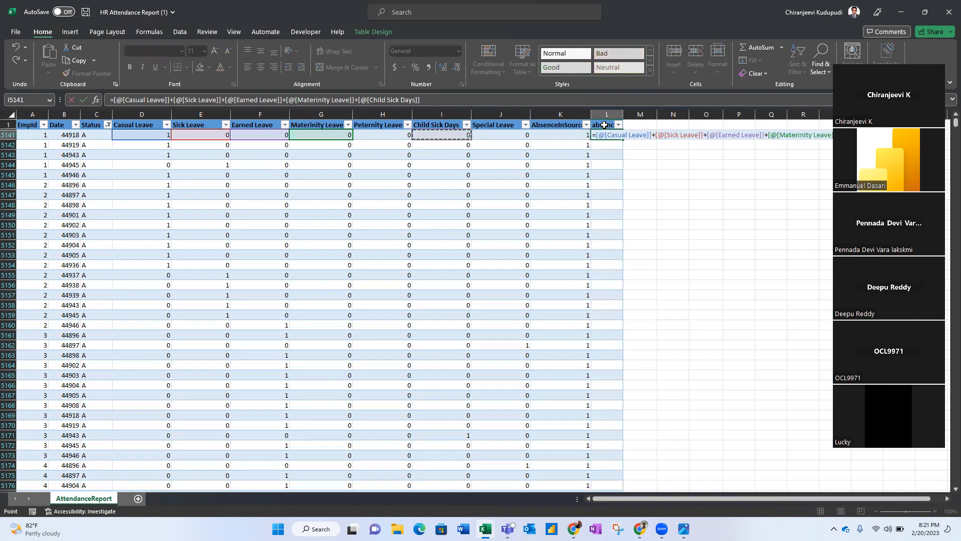
text(+)
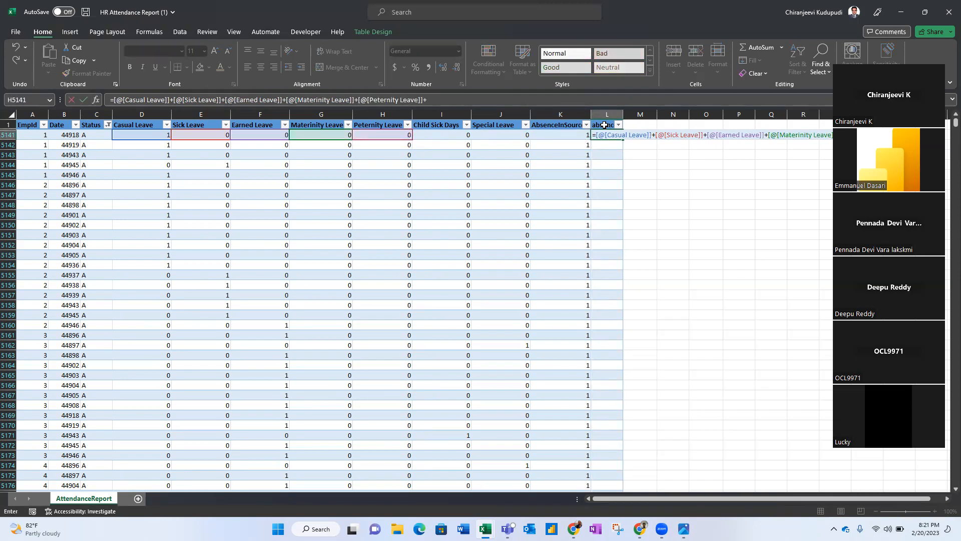
key(Left)
key(Left)
key(Left)
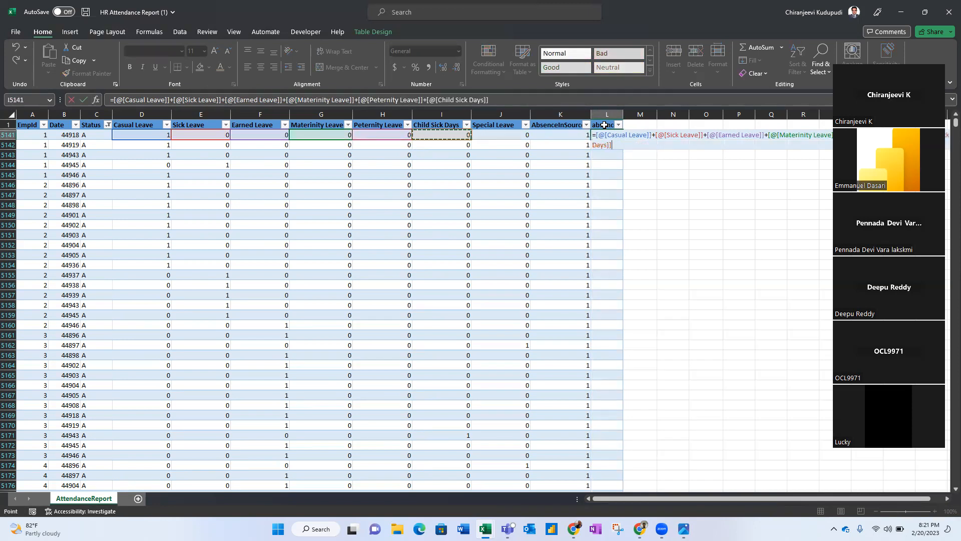
text(+)
key(Left)
key(Left)
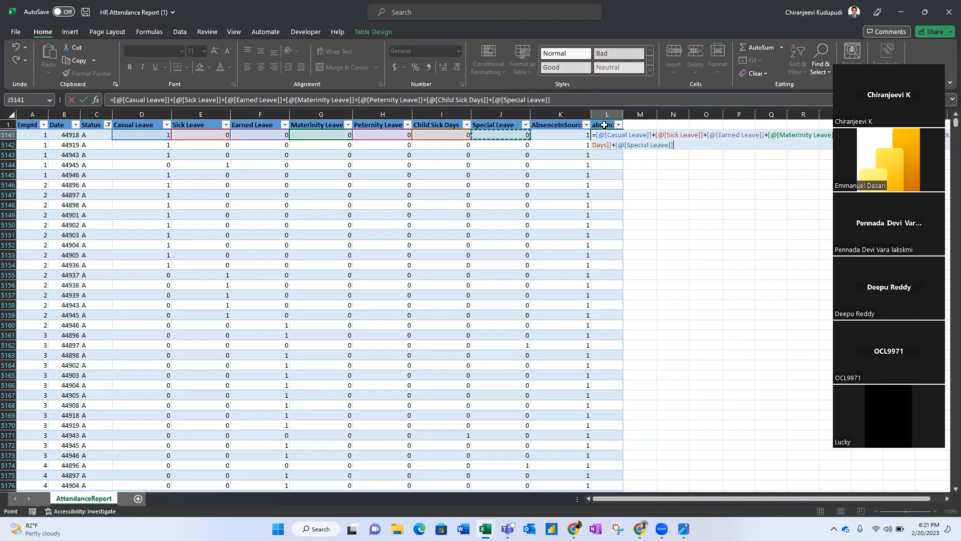
key(Return)
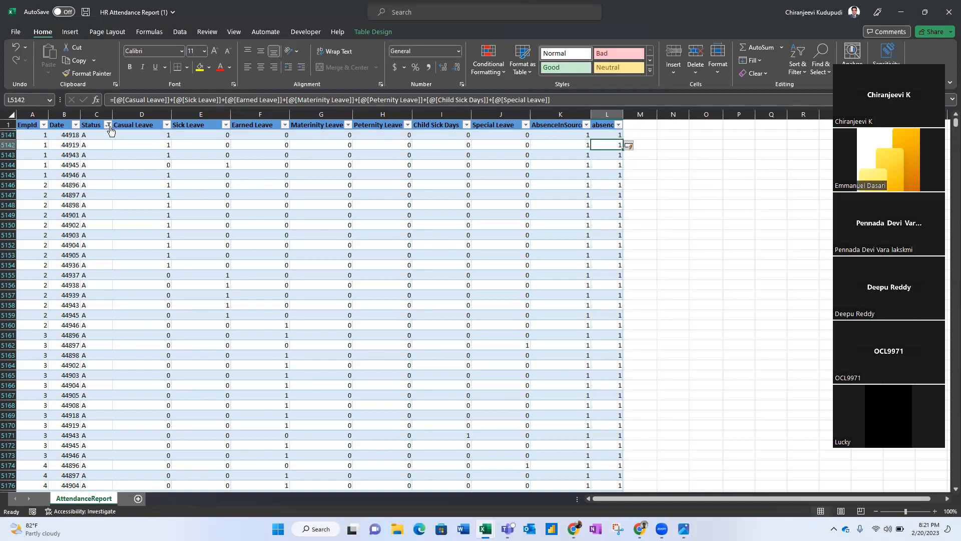
Check the calculated absence values of the filtered Status A rows against the AbsenceInSource column.
click(618, 125)
click(617, 125)
click(611, 233)
click(605, 323)
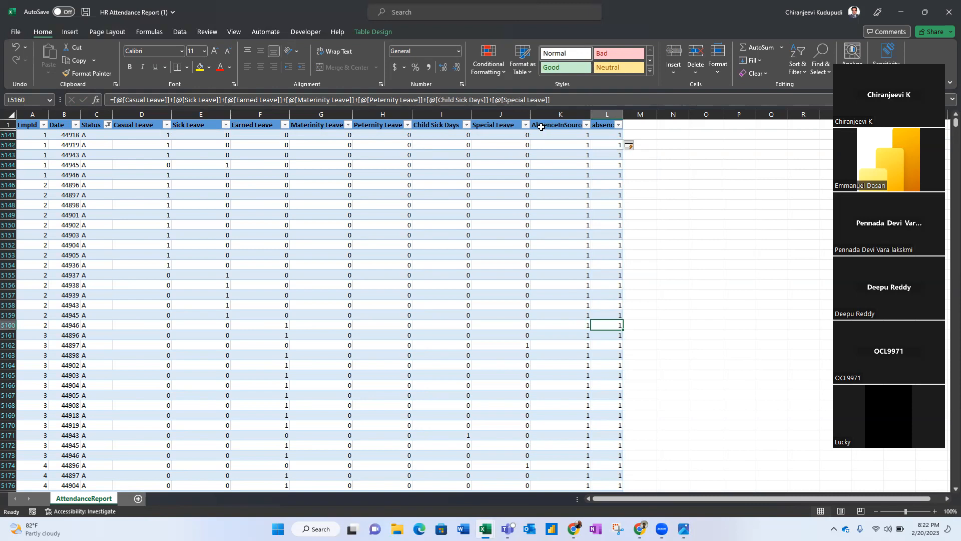
click(586, 124)
click(244, 161)
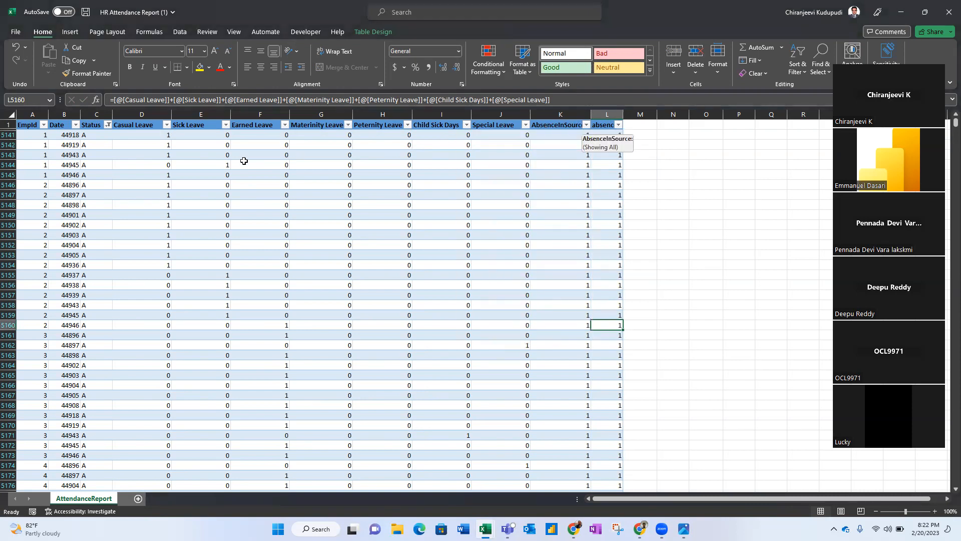
Reset the Status filter to include all values, both A and P.
click(108, 125)
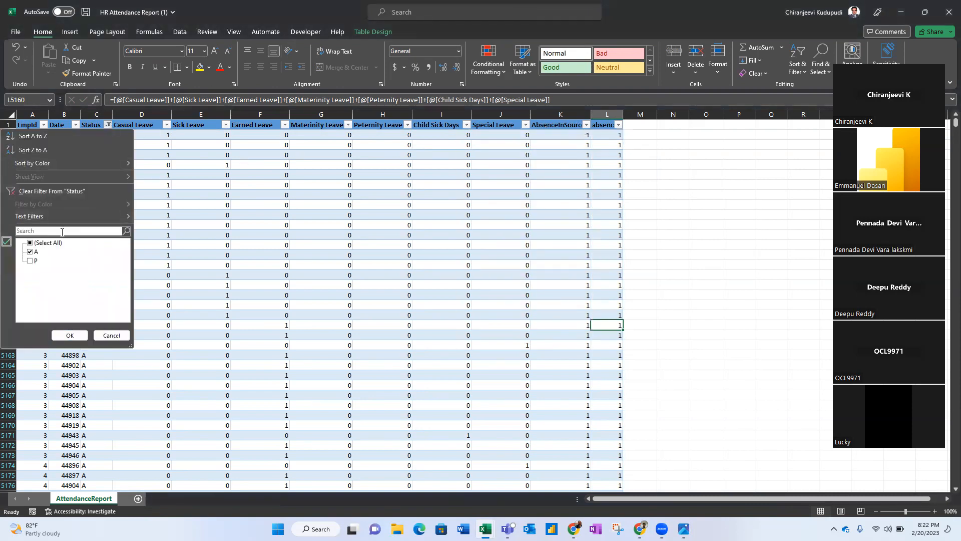
click(43, 243)
click(69, 335)
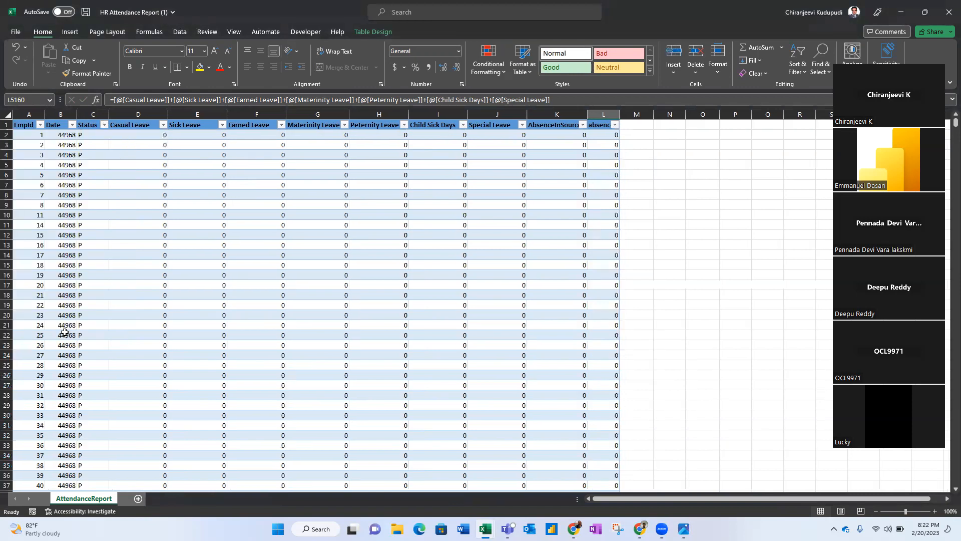
Review the absence column for the unfiltered rows and inspect the full leave-sum formula in L2.
click(615, 125)
click(615, 125)
click(612, 153)
click(612, 134)
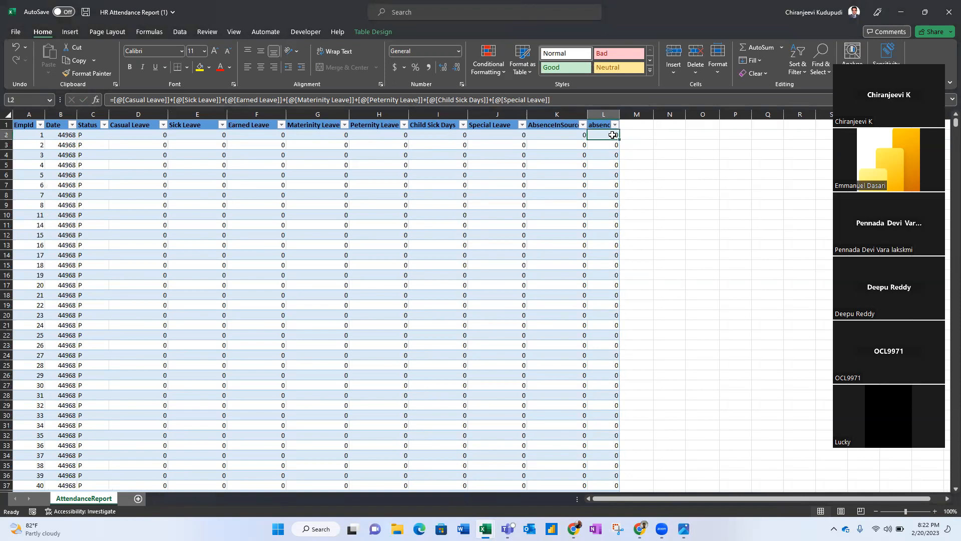
drag(559, 99, 68, 116)
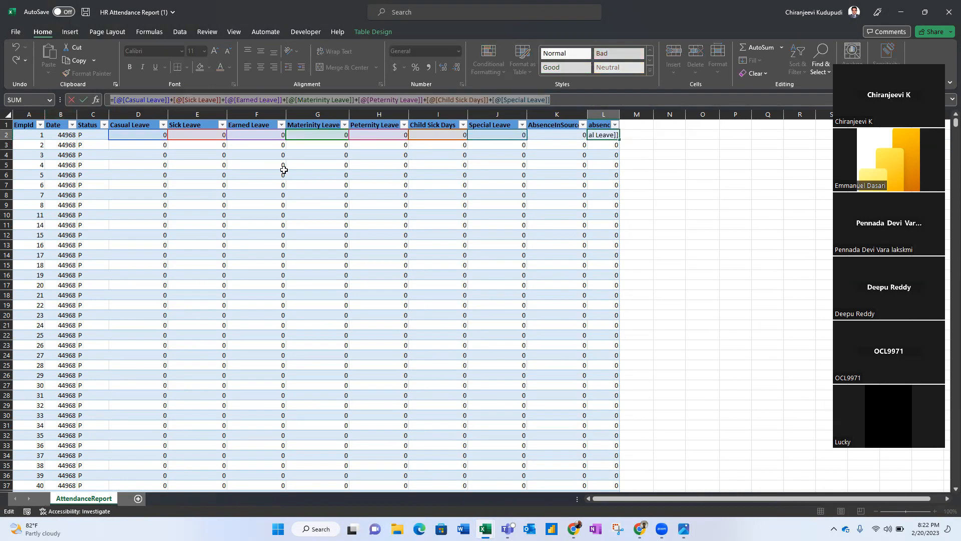
key(Escape)
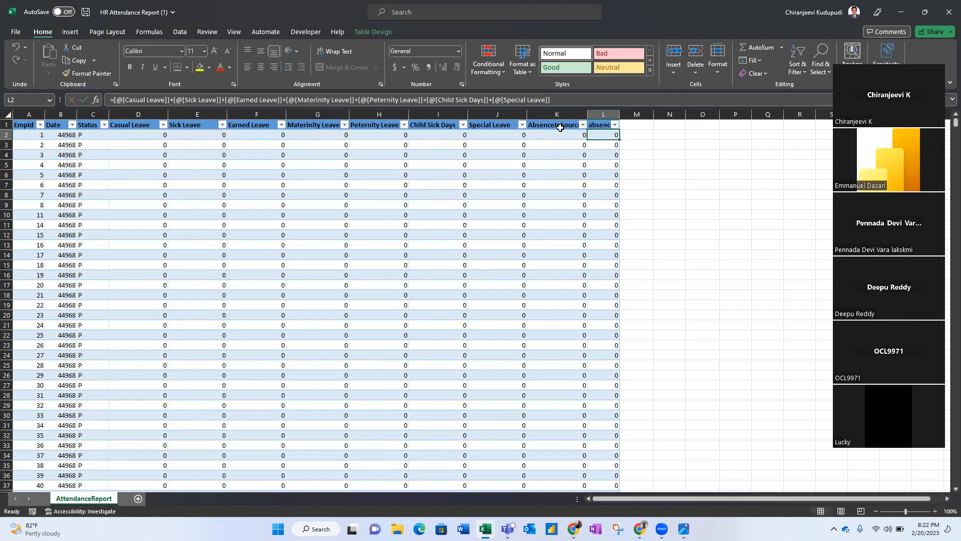
Compare the AbsenceInSource and absence values row by row between rows 3 and 14.
click(566, 145)
click(609, 146)
click(555, 152)
click(610, 156)
click(561, 215)
click(607, 216)
click(564, 236)
click(609, 252)
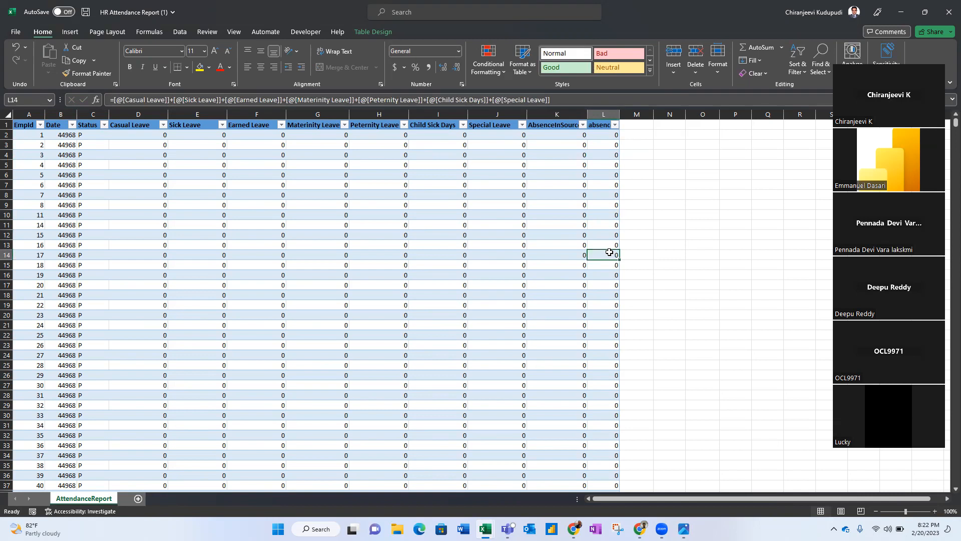
Add a column headed "Validation" in M1, next to the absence column.
click(638, 125)
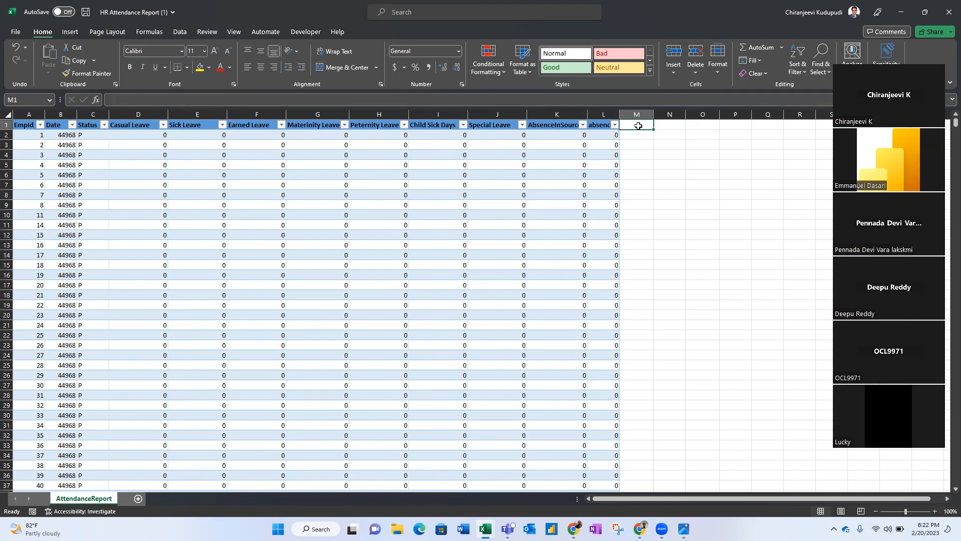
text(Validation)
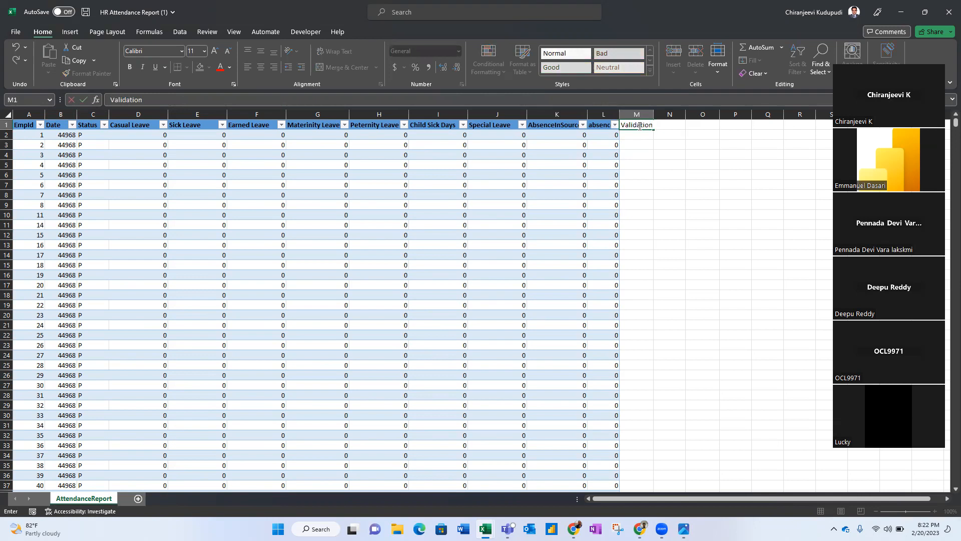
key(Return)
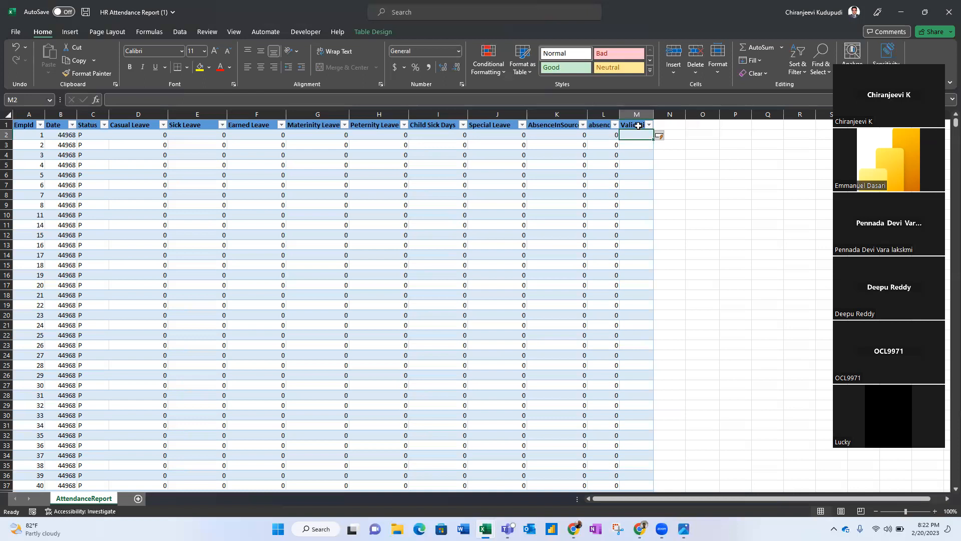
text(=)
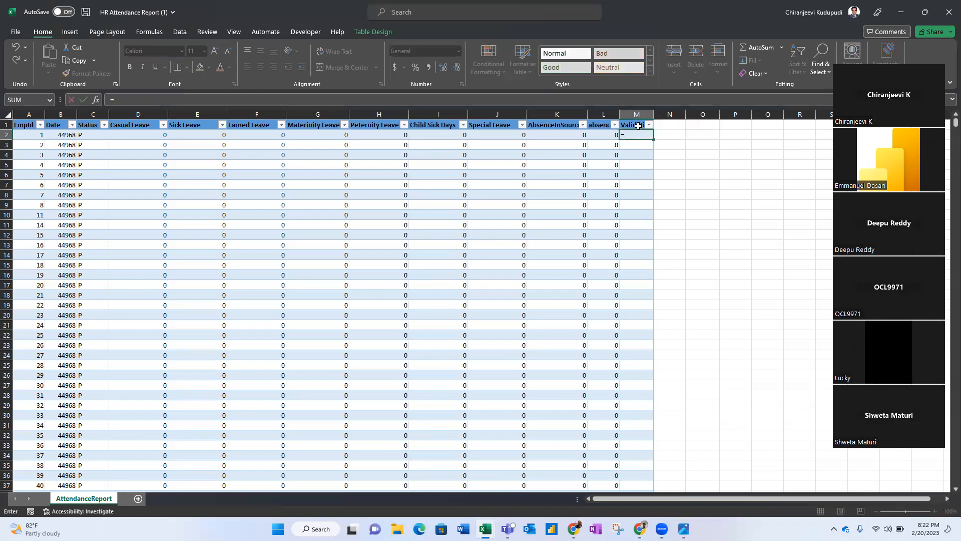
key(Left)
key(Left)
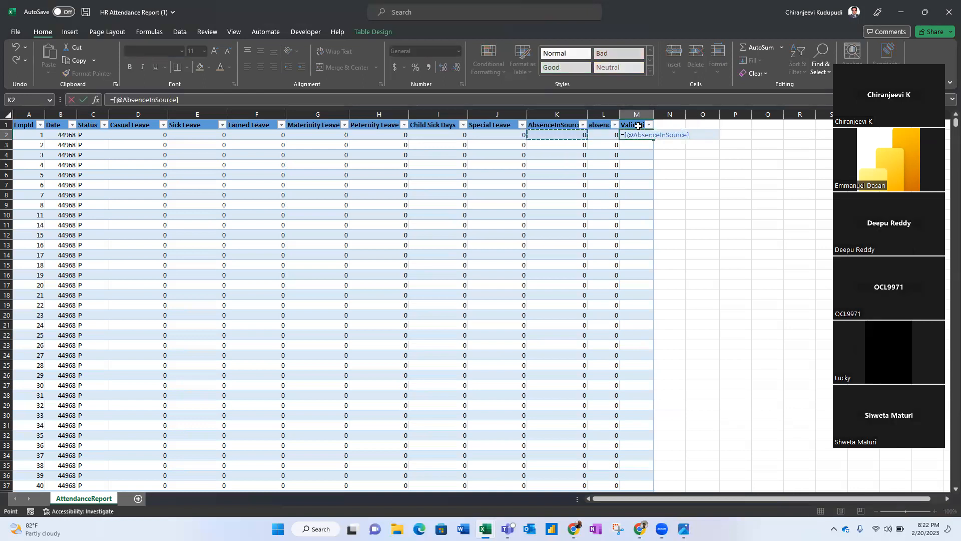
text(=)
key(Left)
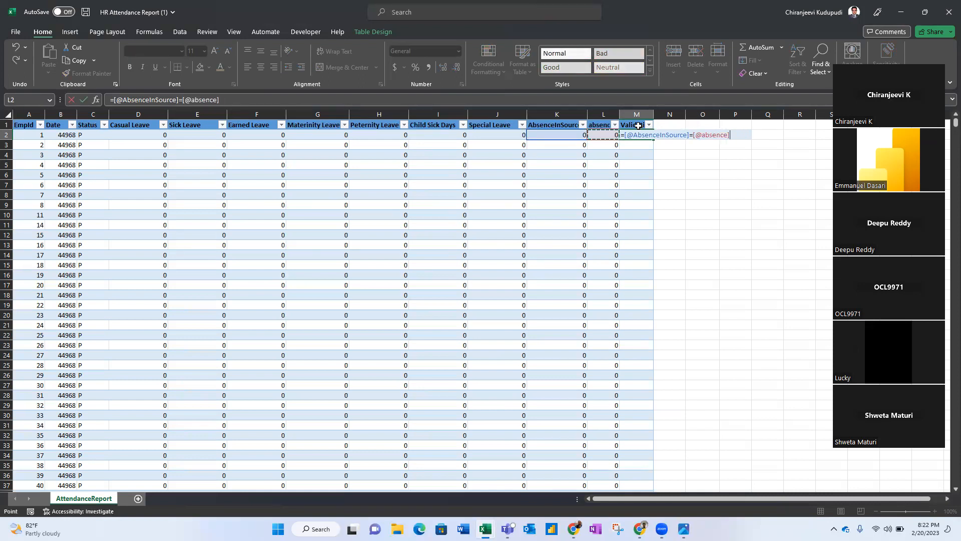
key(Return)
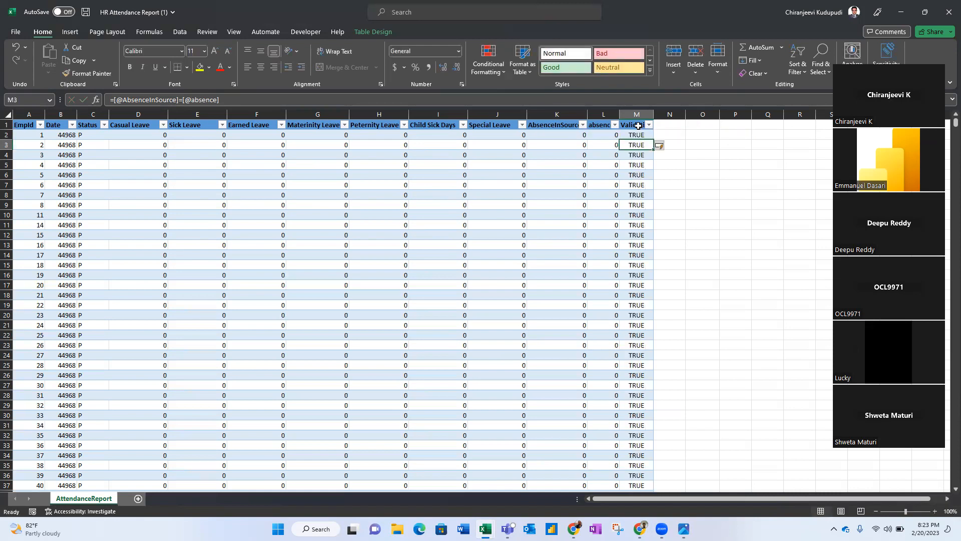
click(649, 126)
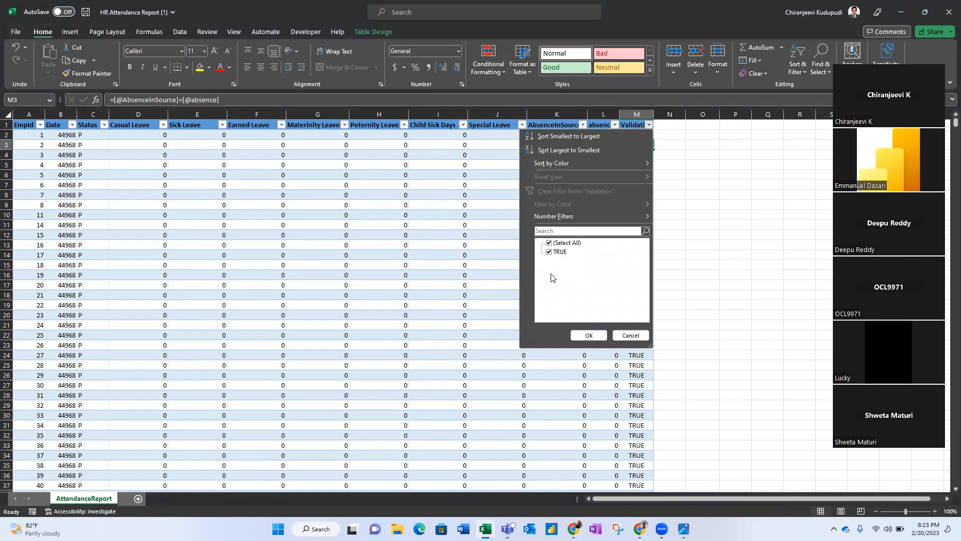
click(632, 336)
Set AbsenceInSource in K25 to 1 as a test mismatch and inspect the Validation cell in M25.
click(581, 370)
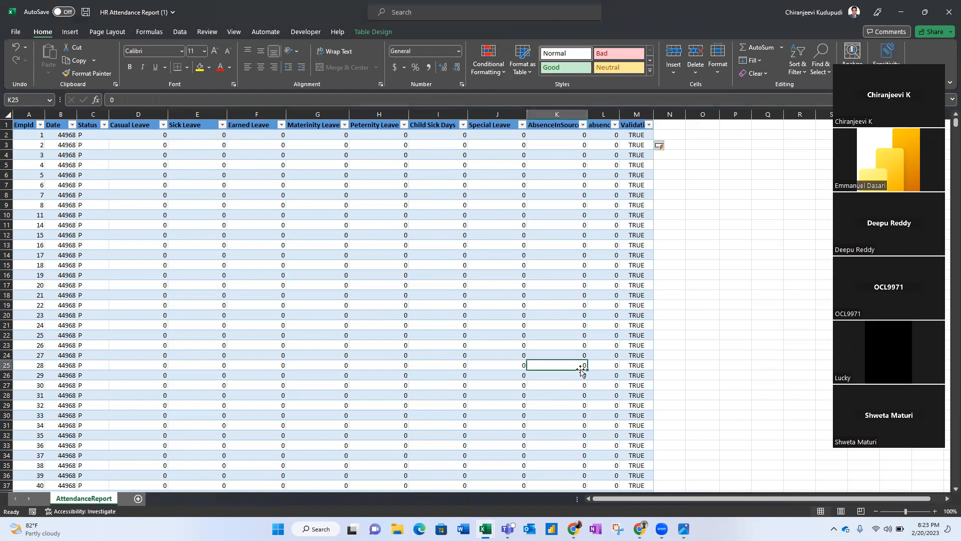
text(1)
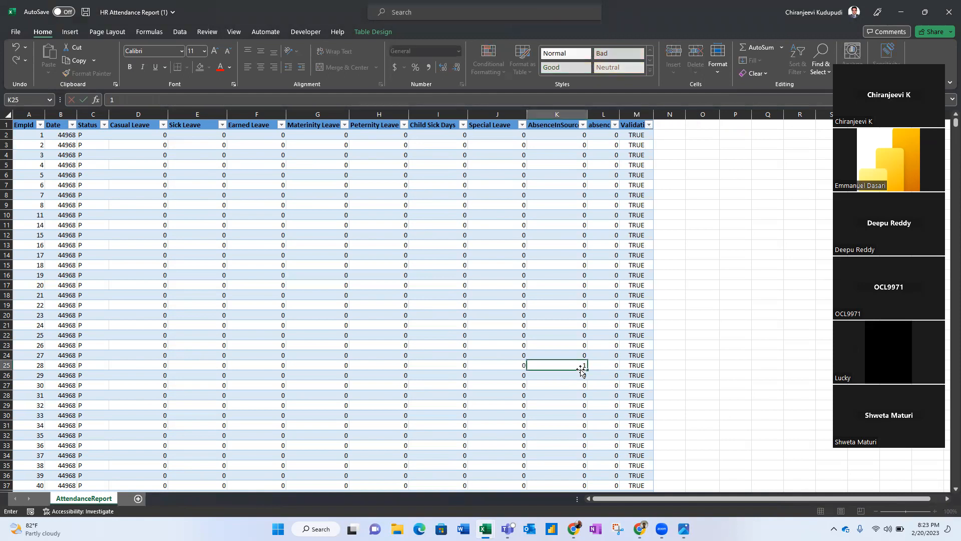
key(Return)
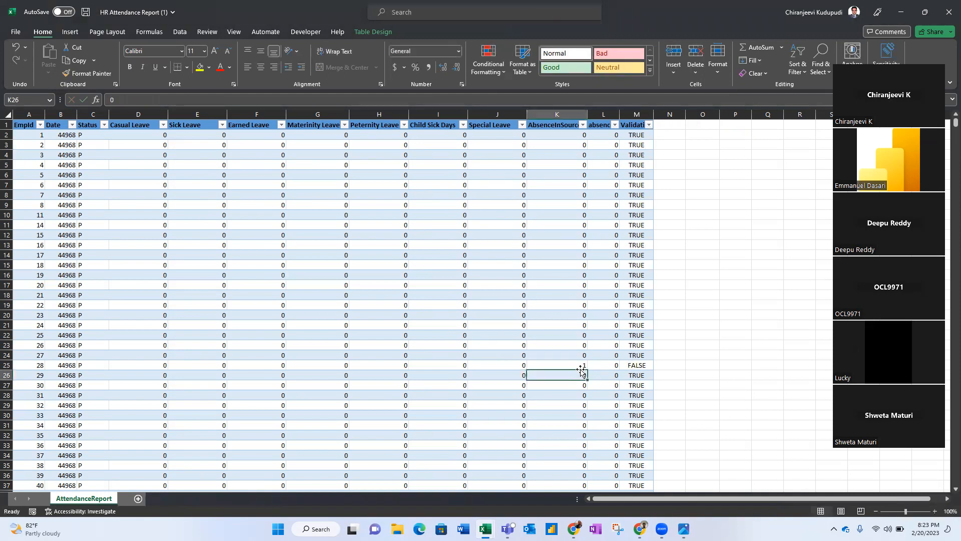
click(634, 365)
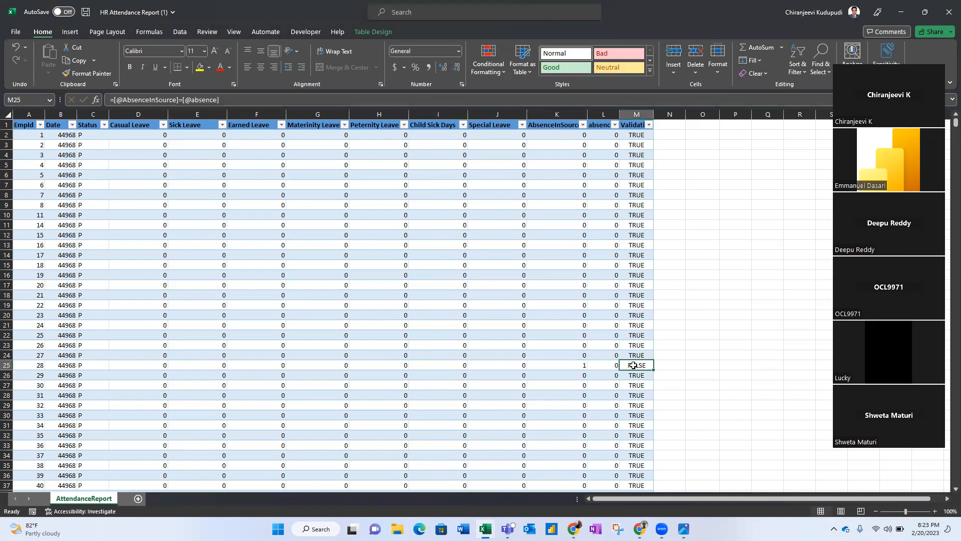
Filter the Validation column to show only FALSE rows.
click(650, 128)
click(549, 260)
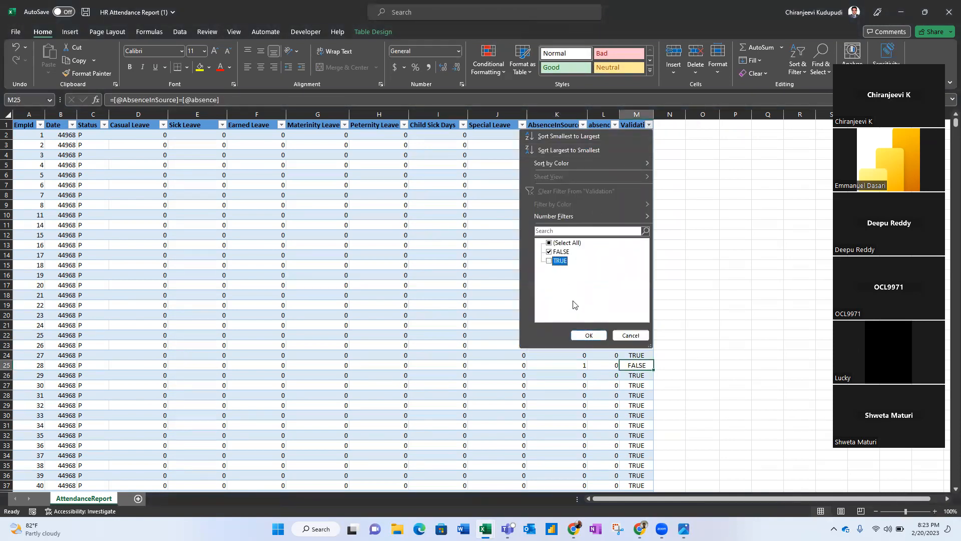
click(586, 338)
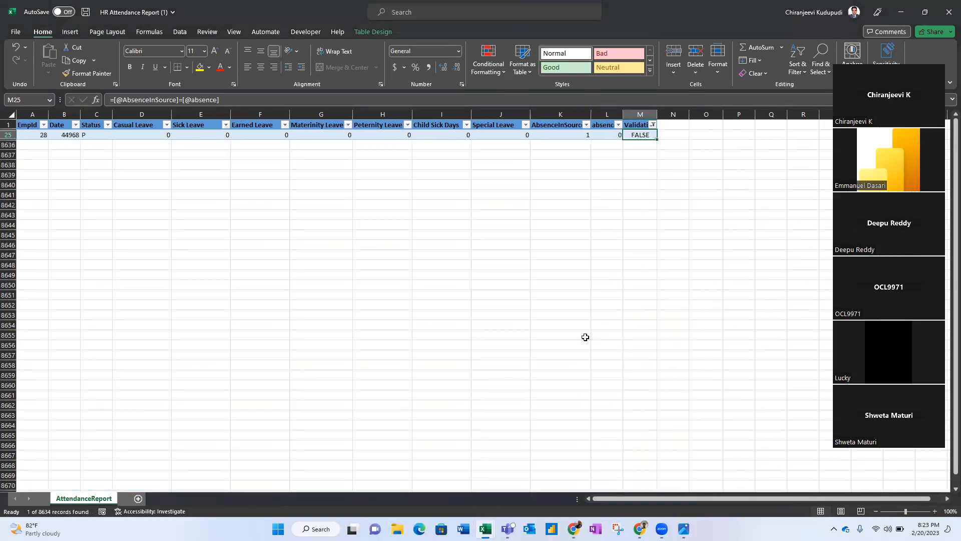
Check the FALSE row's AbsenceInSource value and Validation formula, then clear the filter from the Validation column.
click(574, 136)
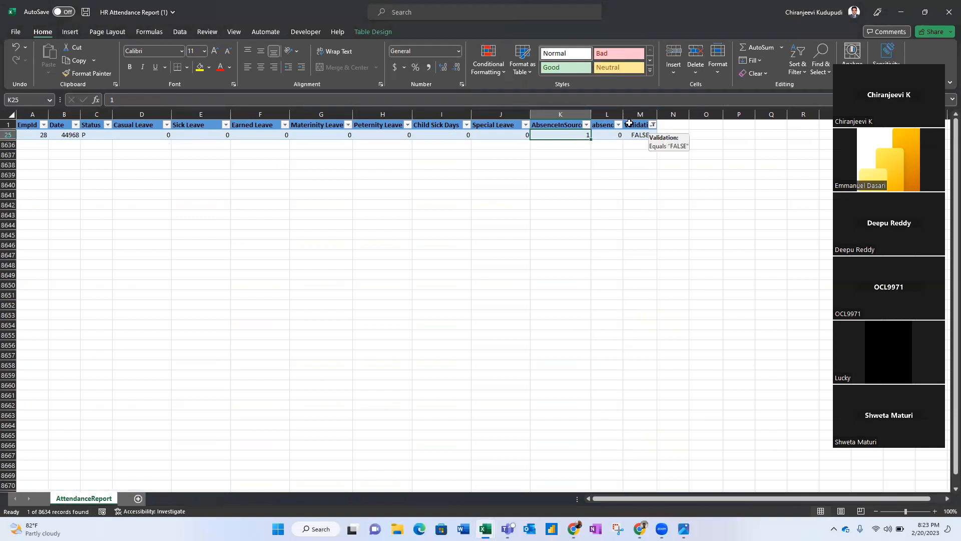
click(638, 135)
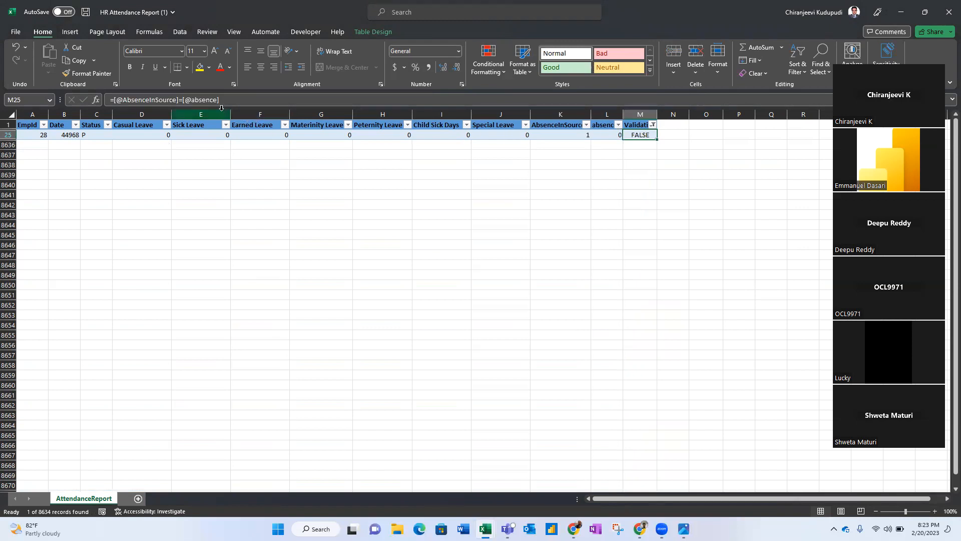
click(652, 125)
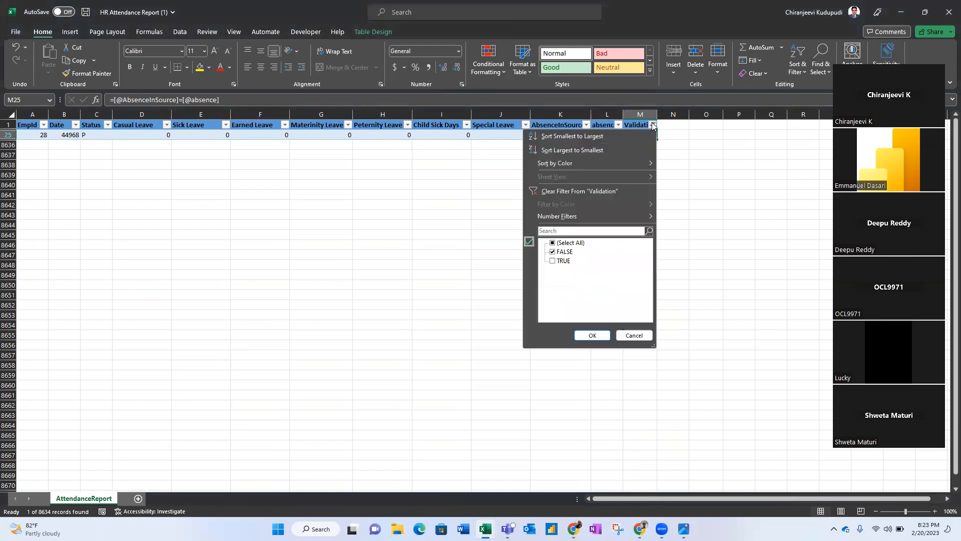
click(599, 193)
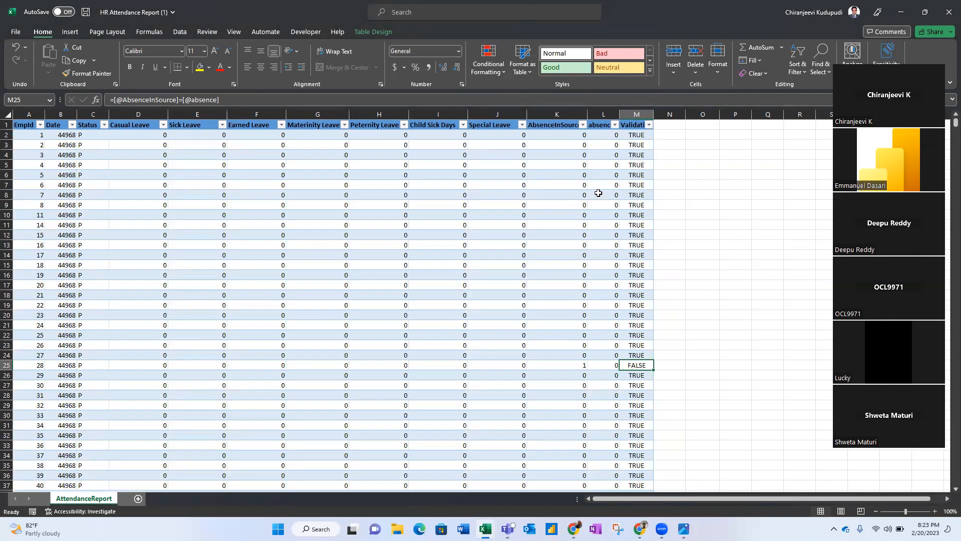
Delete the AbsenceInSource, absence and Validation columns (K to M) and save the HR Attendance Report workbook.
click(608, 134)
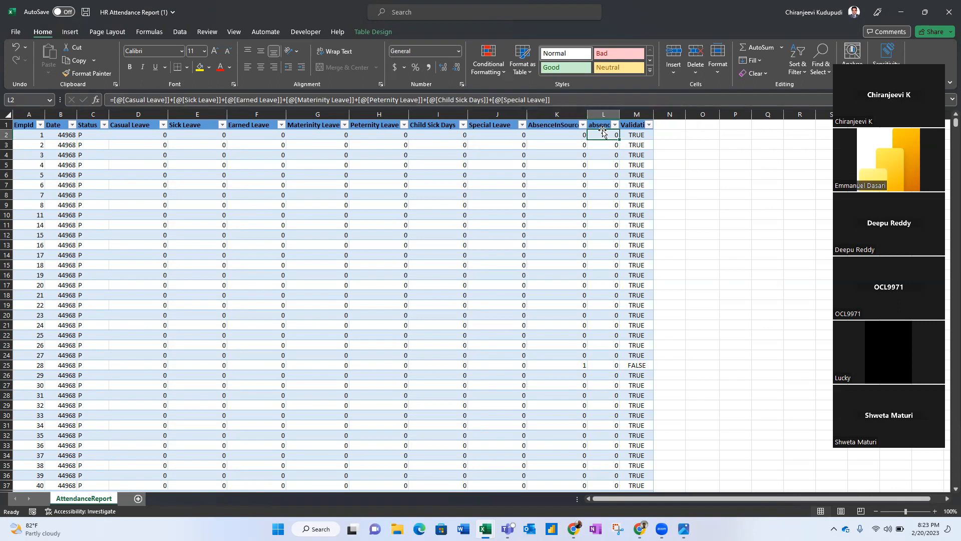
drag(565, 111, 631, 115)
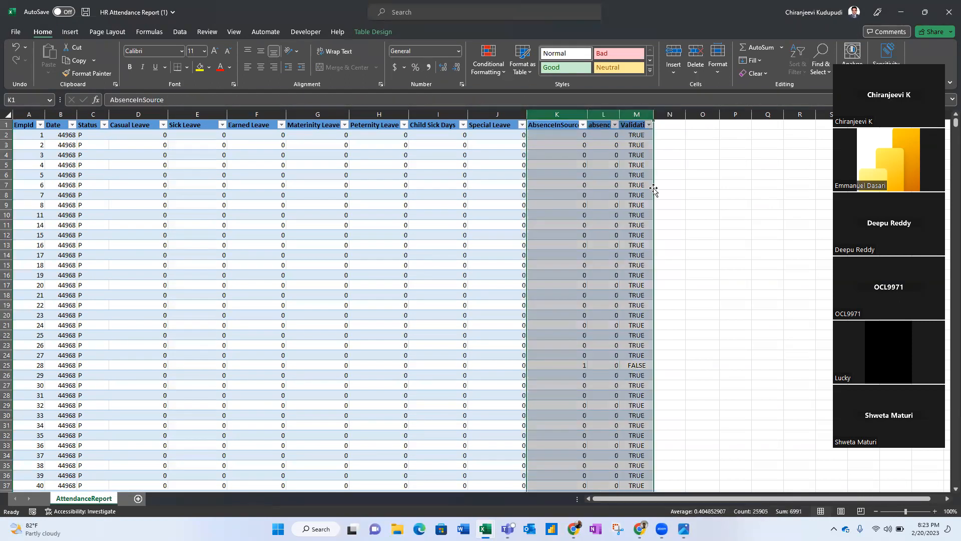
key(ctrl+minus)
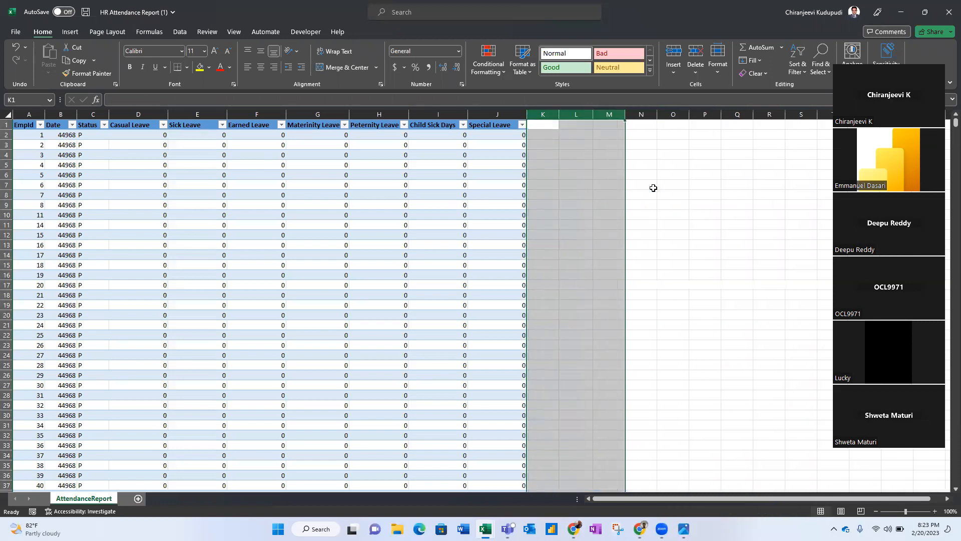
key(ctrl+Home)
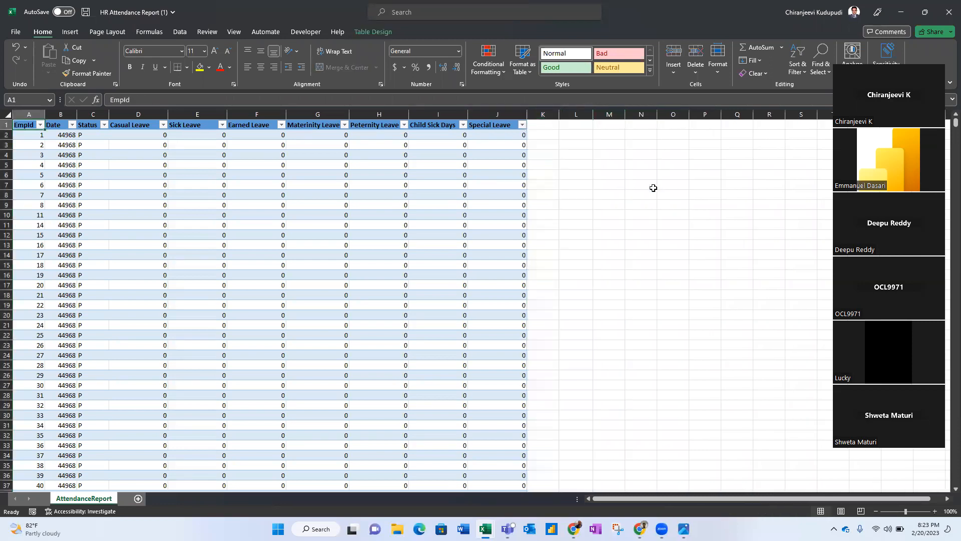
key(ctrl+s)
Close the HR Attendance Report workbook and the Employee Mater workbook, discarding the latter's changes.
click(947, 11)
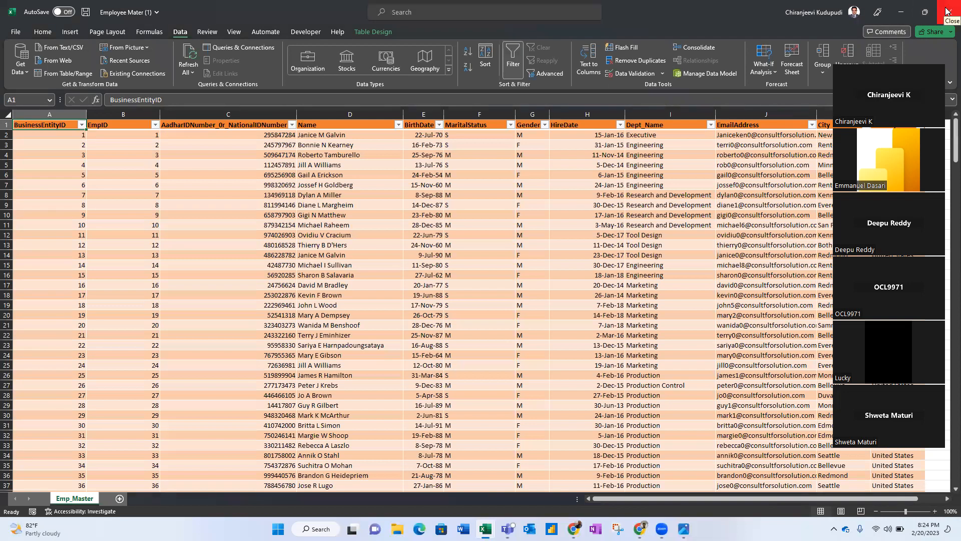
click(948, 11)
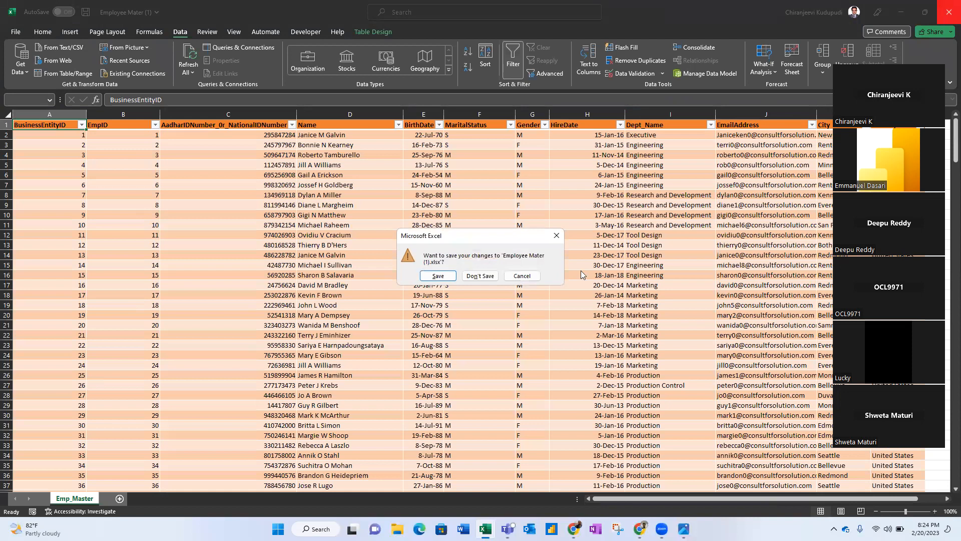
click(472, 276)
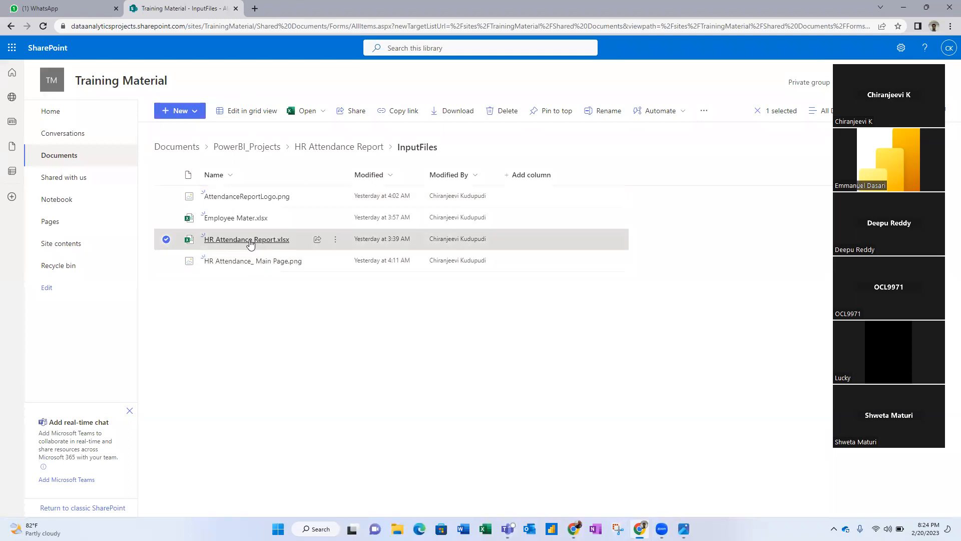
Launch Power BI Desktop and dismiss its start screen to reach the blank report.
mouse_move(251, 243)
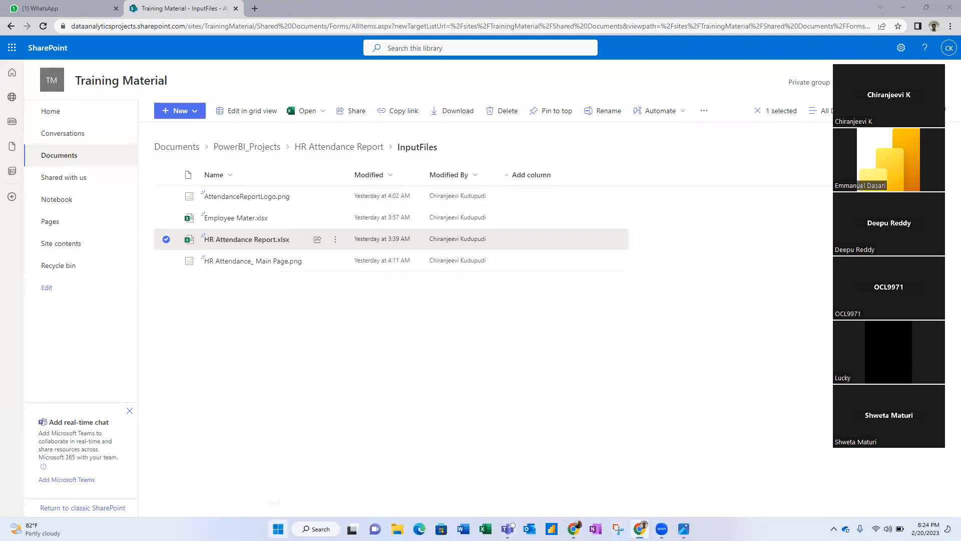
click(278, 529)
text(pow)
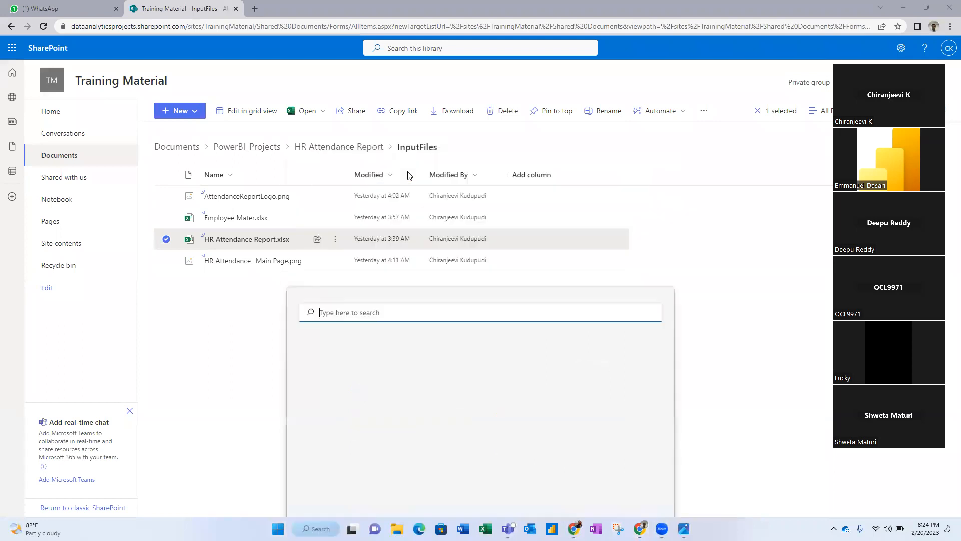
text(er)
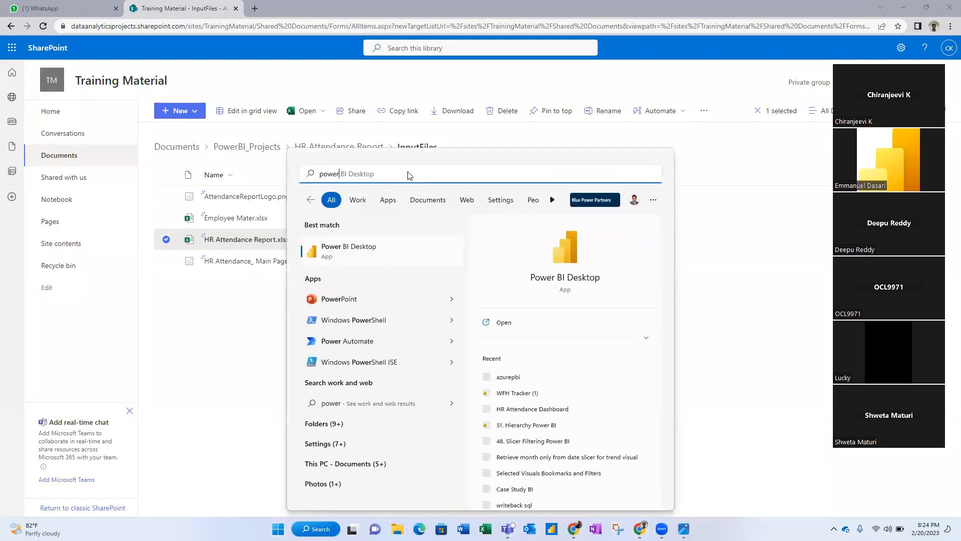
key(Tab)
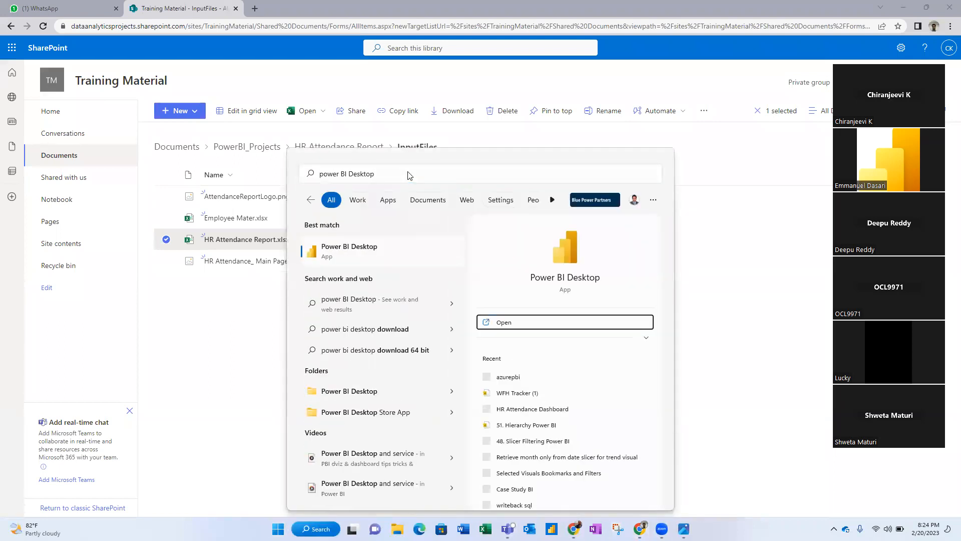
click(514, 325)
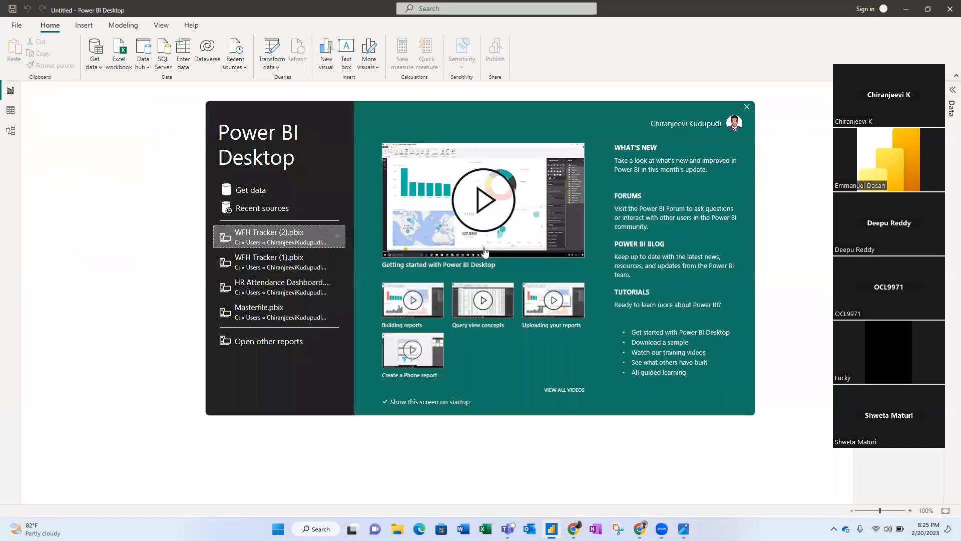
click(746, 106)
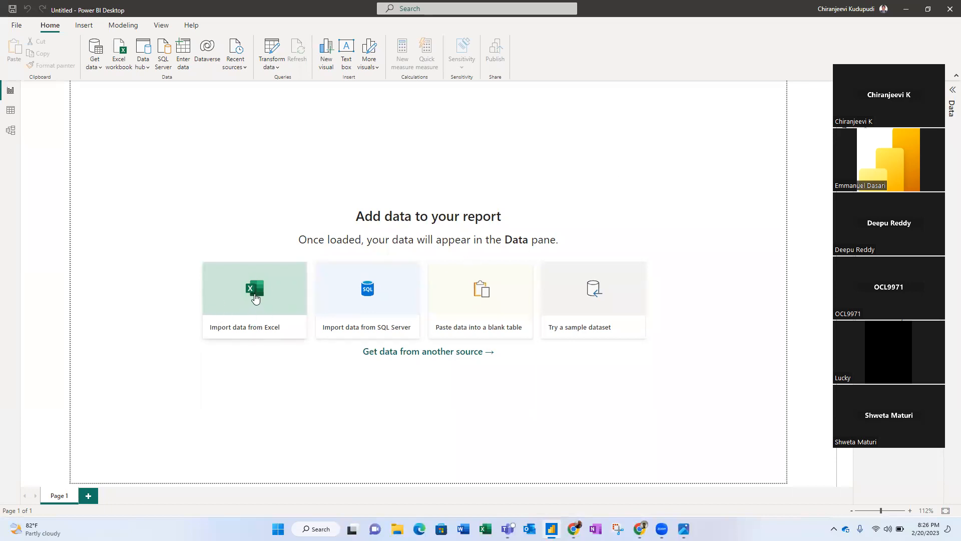
Open the Power Query Editor for the blank report, view both windows, and return to the editor.
click(94, 69)
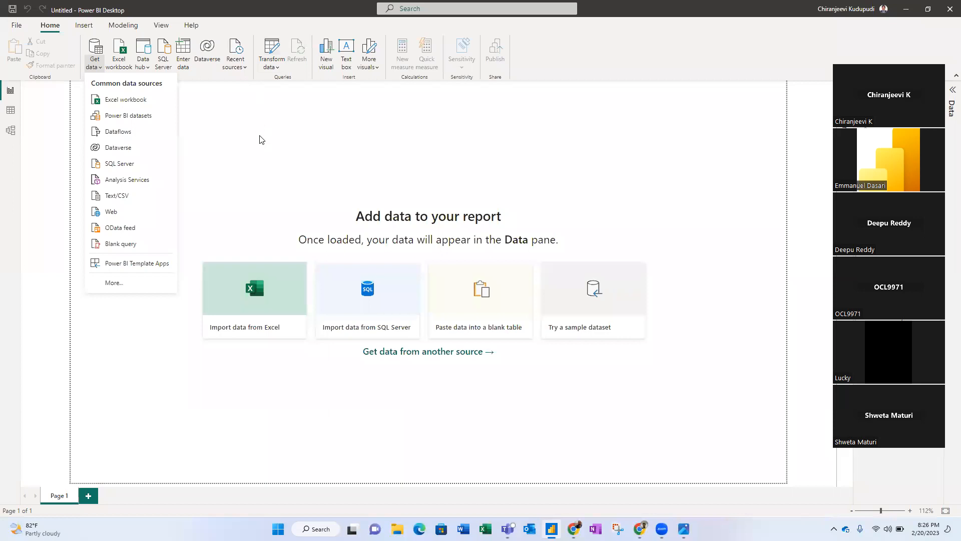
click(255, 109)
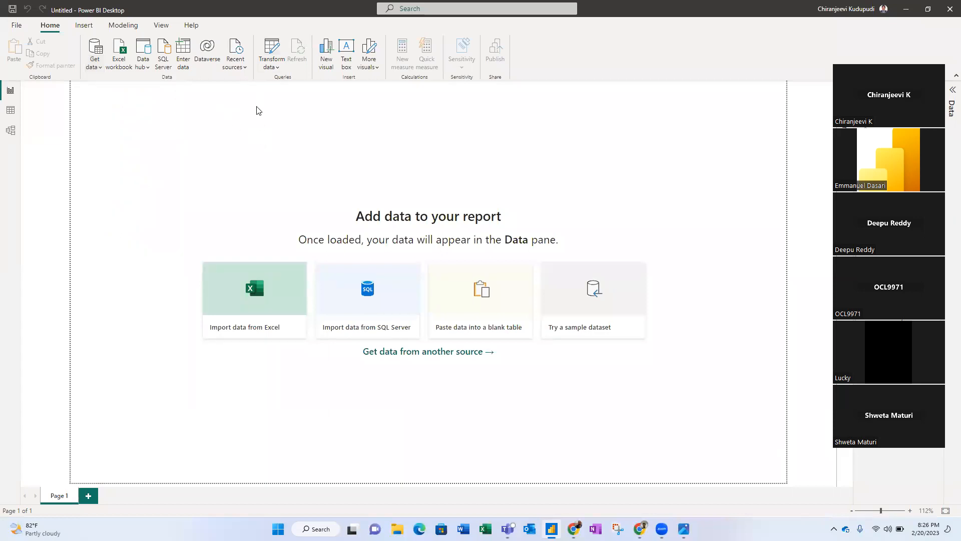
click(273, 52)
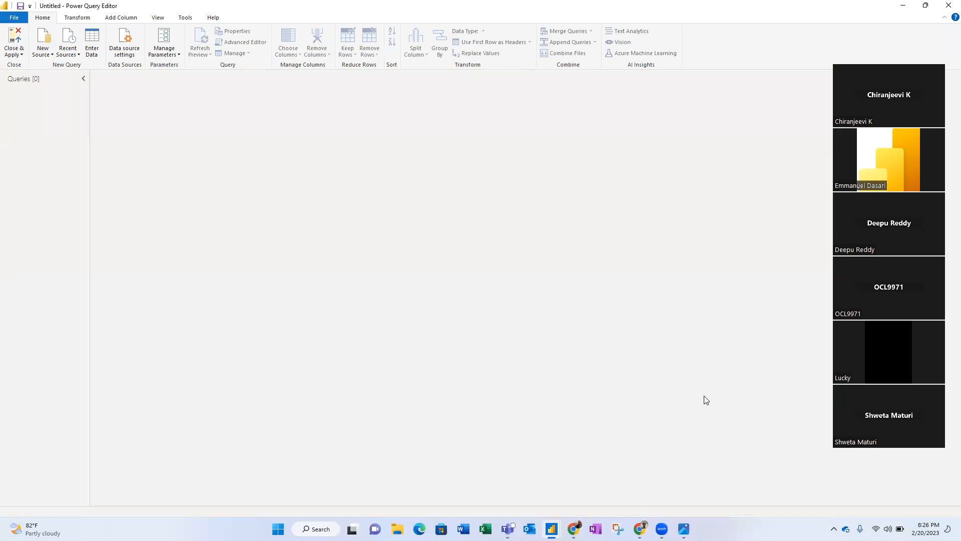
mouse_move(551, 529)
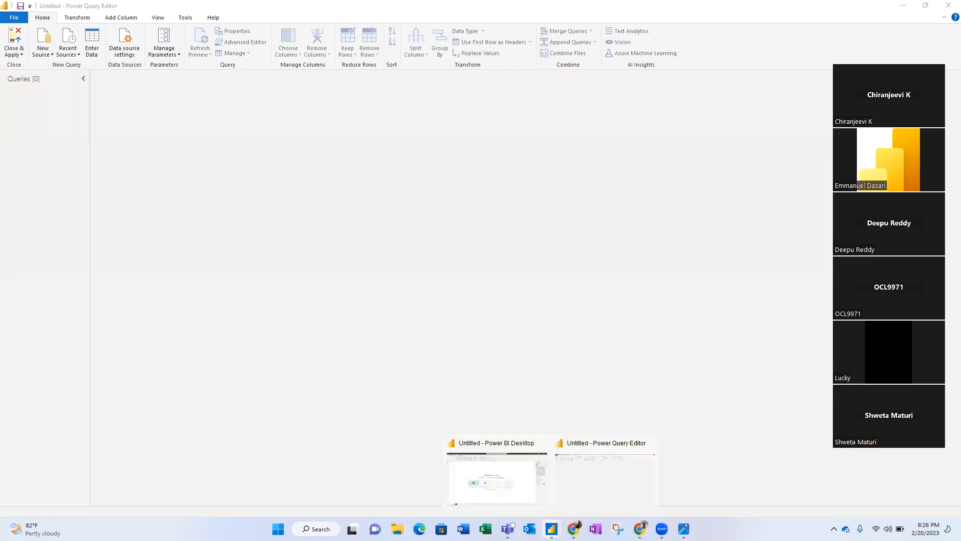
click(504, 490)
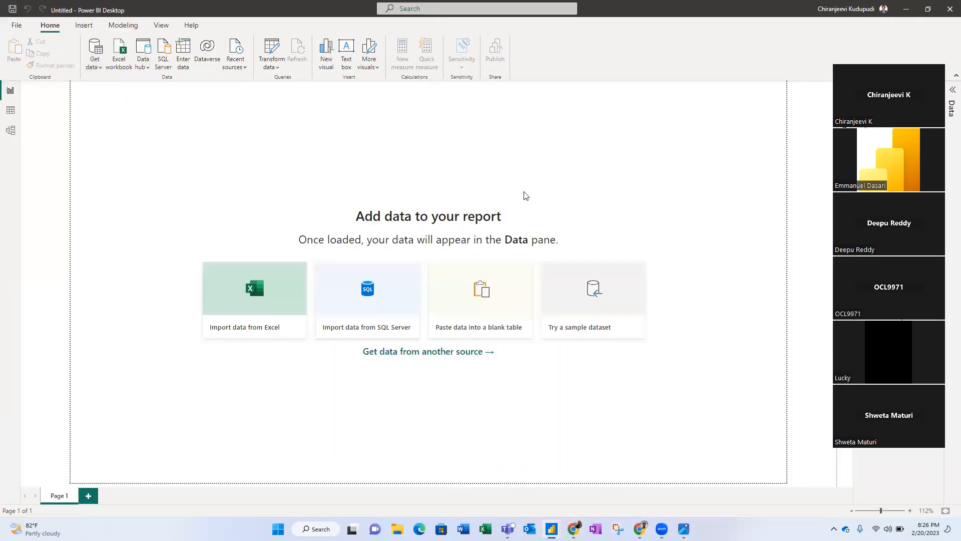
mouse_move(551, 529)
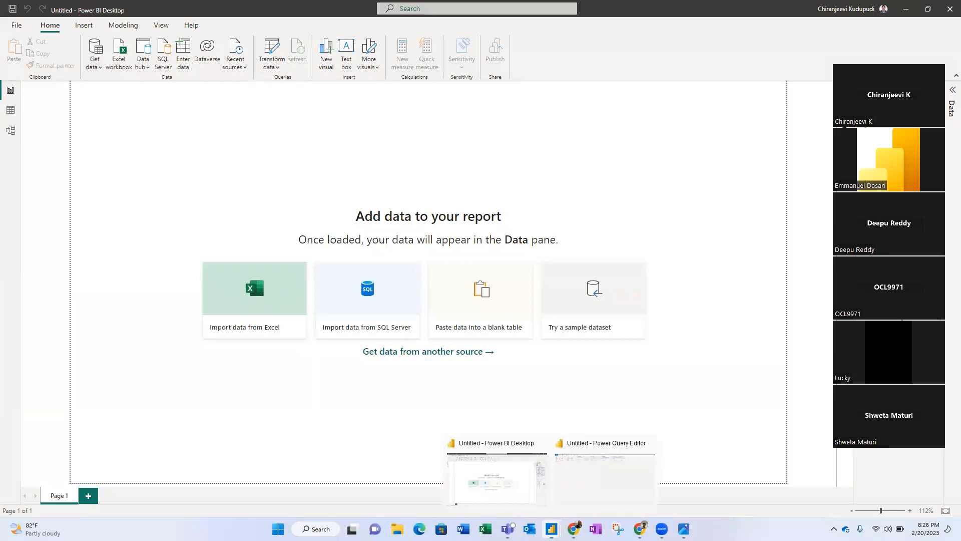
click(612, 466)
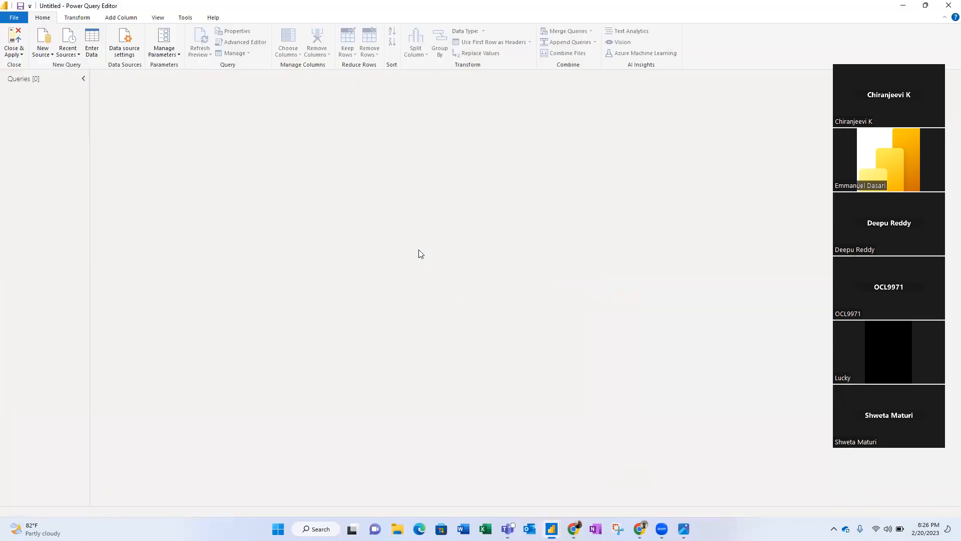
Start a new query source from the full connector list and connect using Excel Workbook.
click(47, 55)
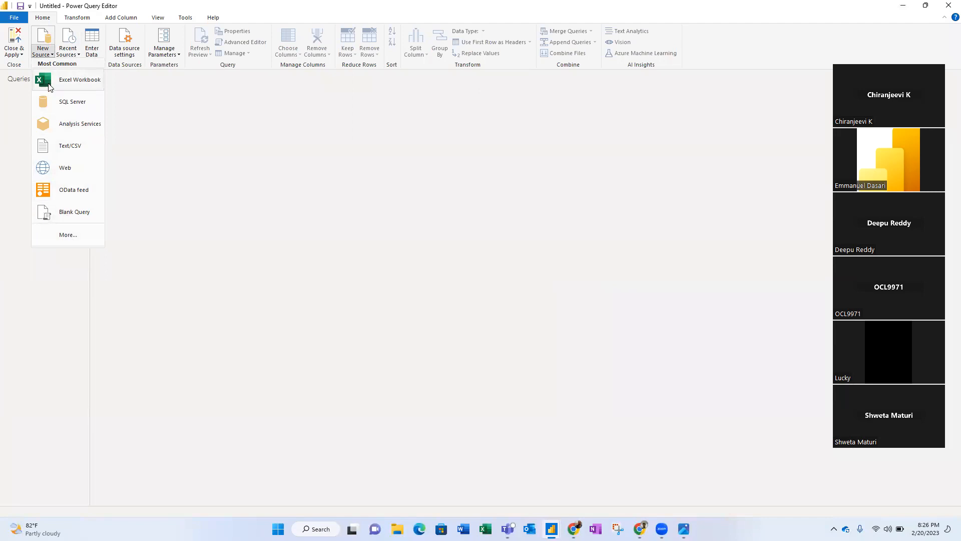
click(66, 236)
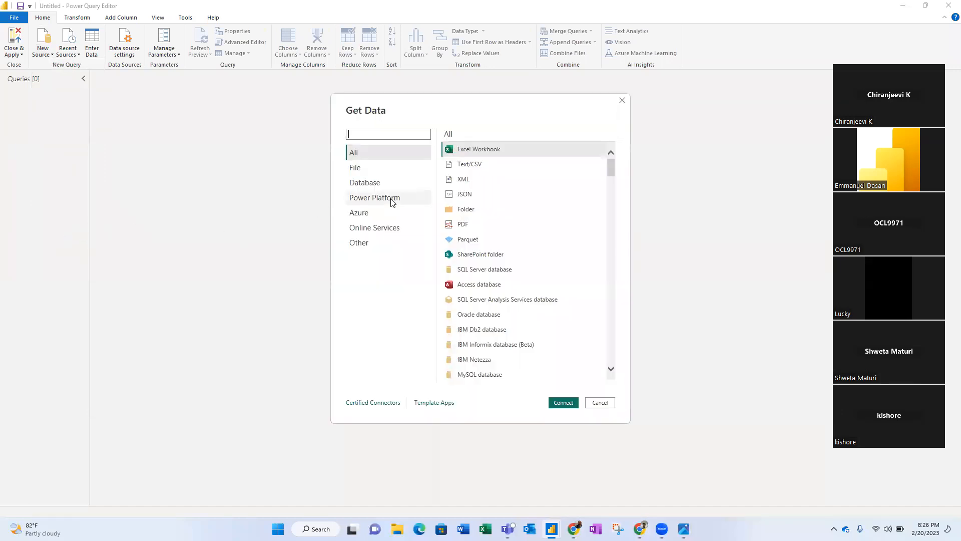
text(excel)
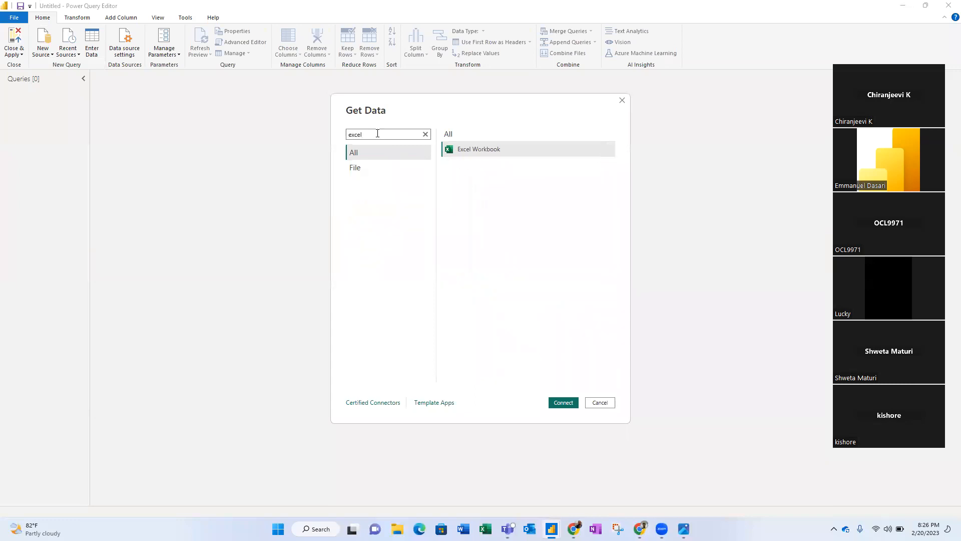
click(426, 135)
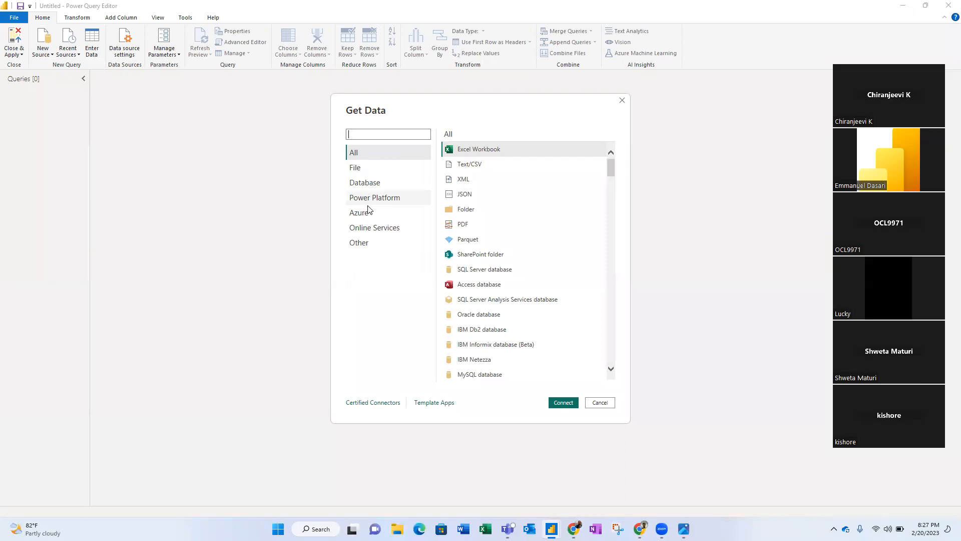
click(475, 149)
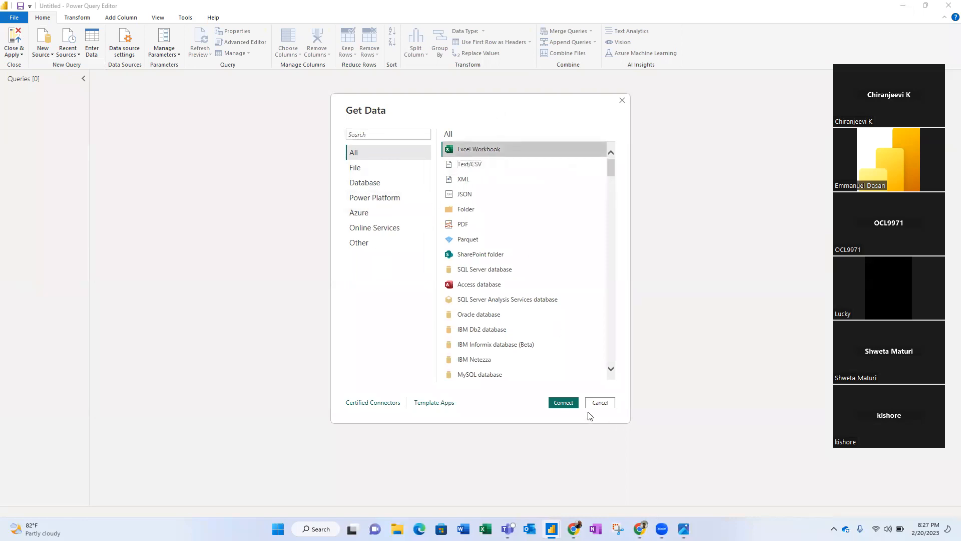
click(567, 405)
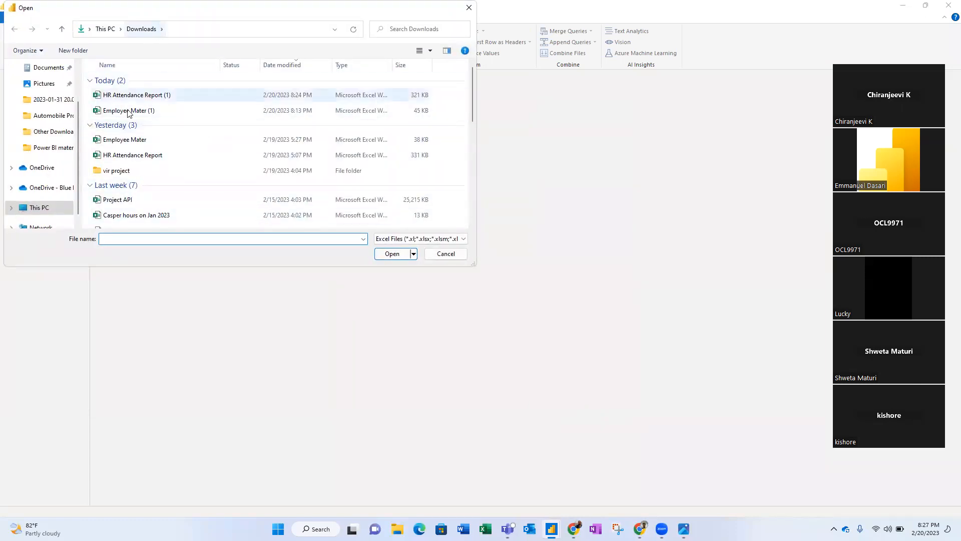
Open HR Attendance Report (1) from the Downloads folder as the source and preview Table1 in the Navigator.
click(54, 149)
click(45, 132)
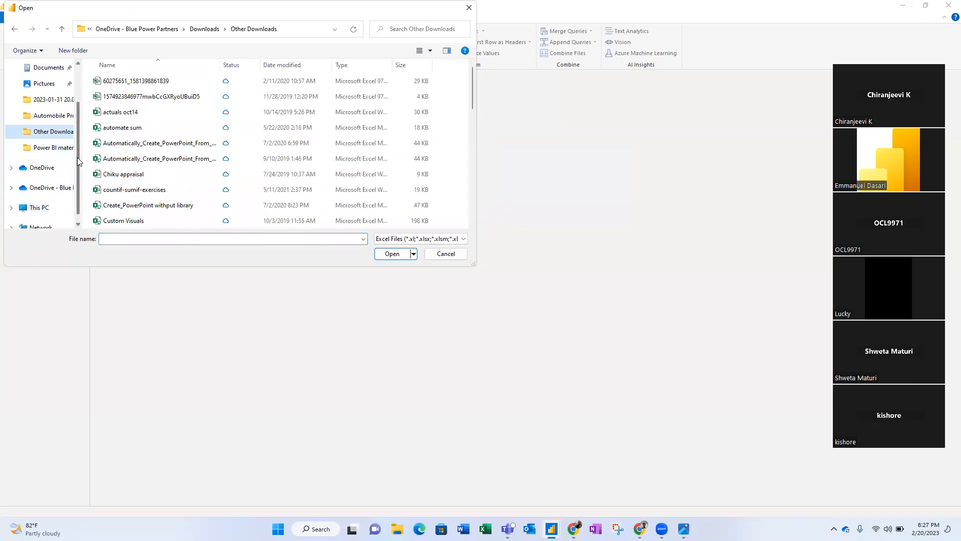
drag(77, 157, 77, 135)
scroll(76, 130, up, 1)
click(43, 107)
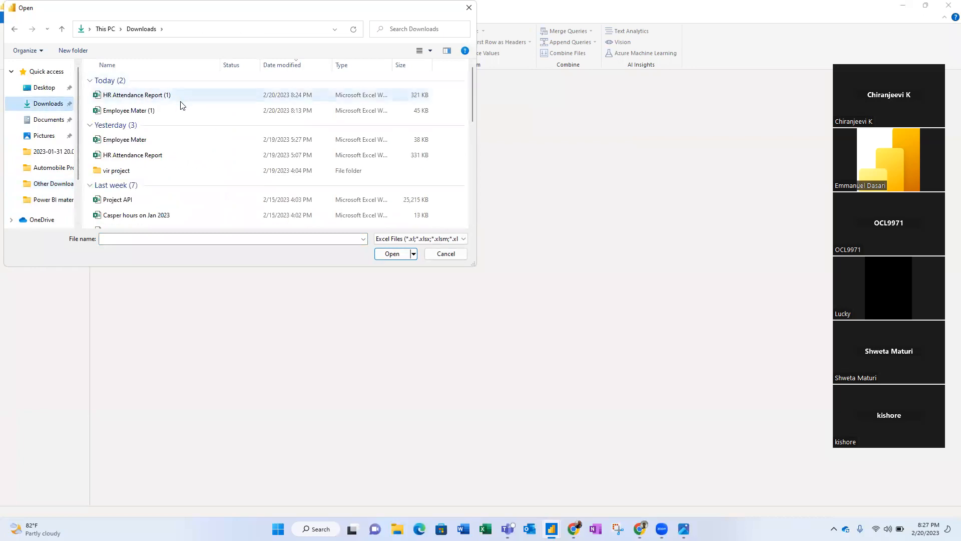
click(154, 98)
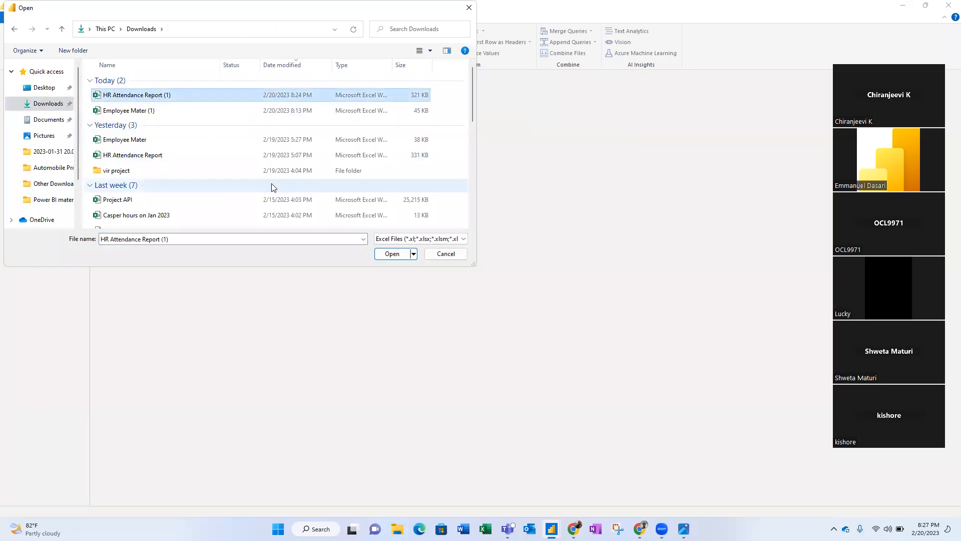
click(392, 255)
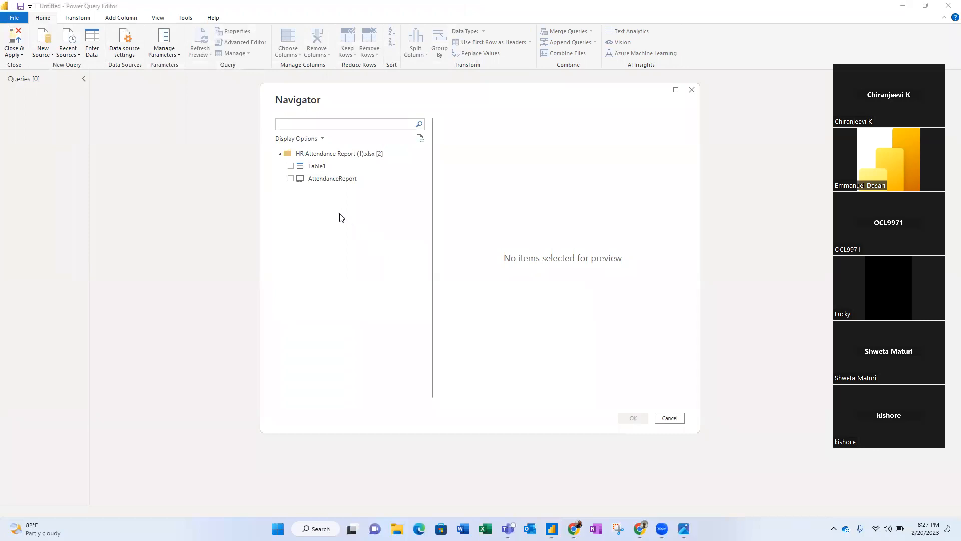
click(314, 169)
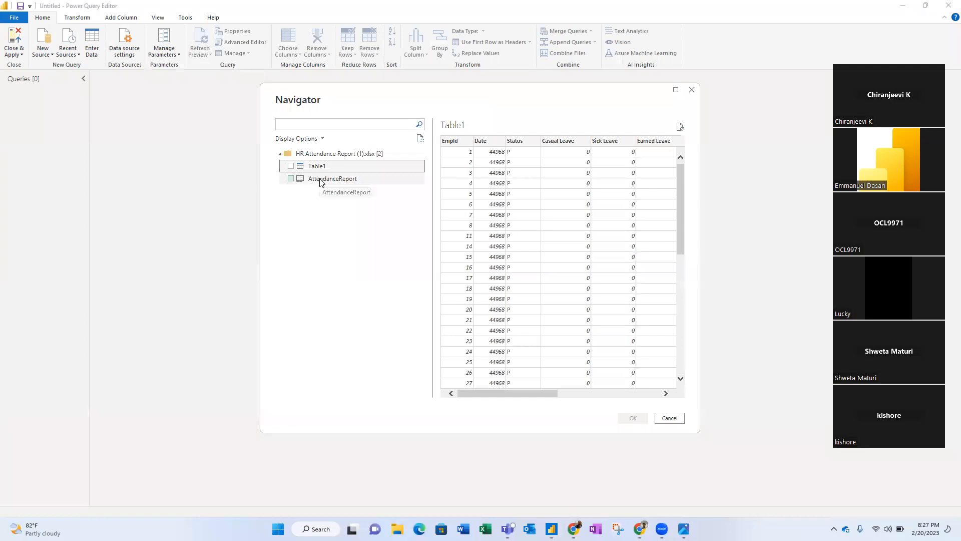
Compare the AttendanceReport sheet with Table1 in the Navigator preview, and import only Table1 as a query.
click(321, 181)
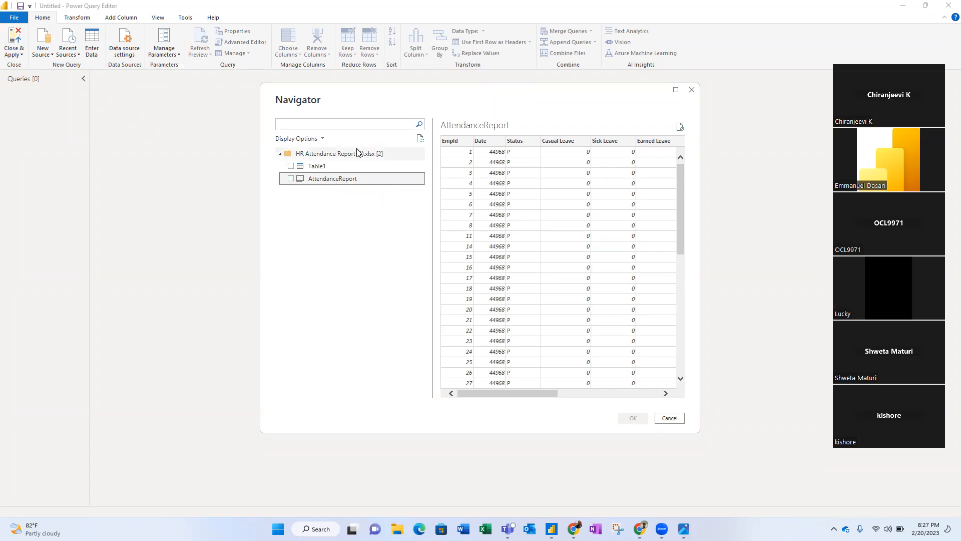
click(315, 170)
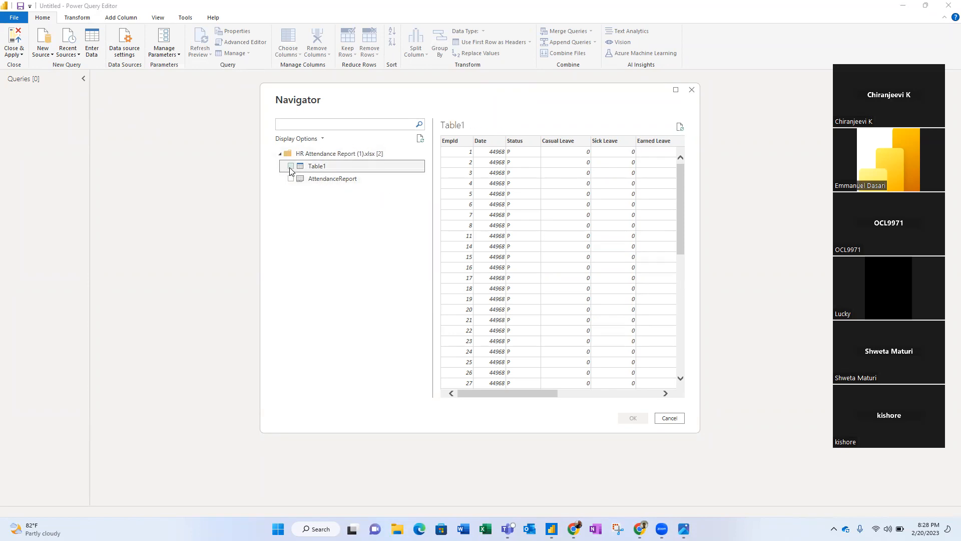
click(291, 168)
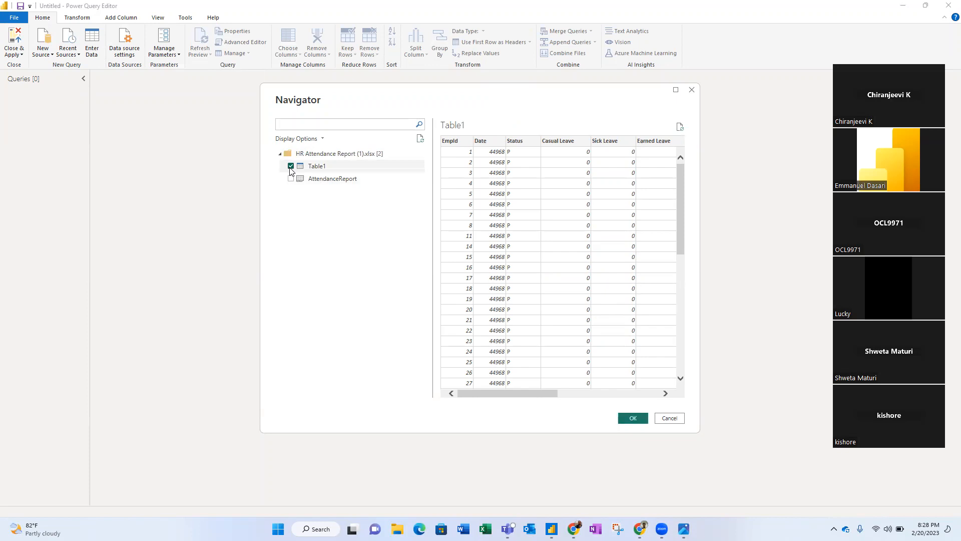
click(634, 418)
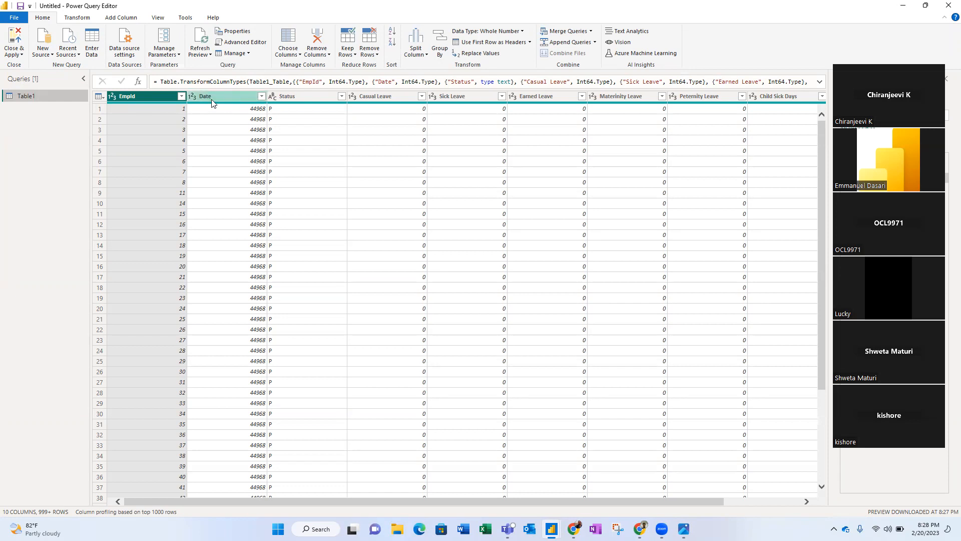
Add Employee Mater (1) from Downloads as a new Excel Workbook source and import its EmpMaterTable.
click(45, 55)
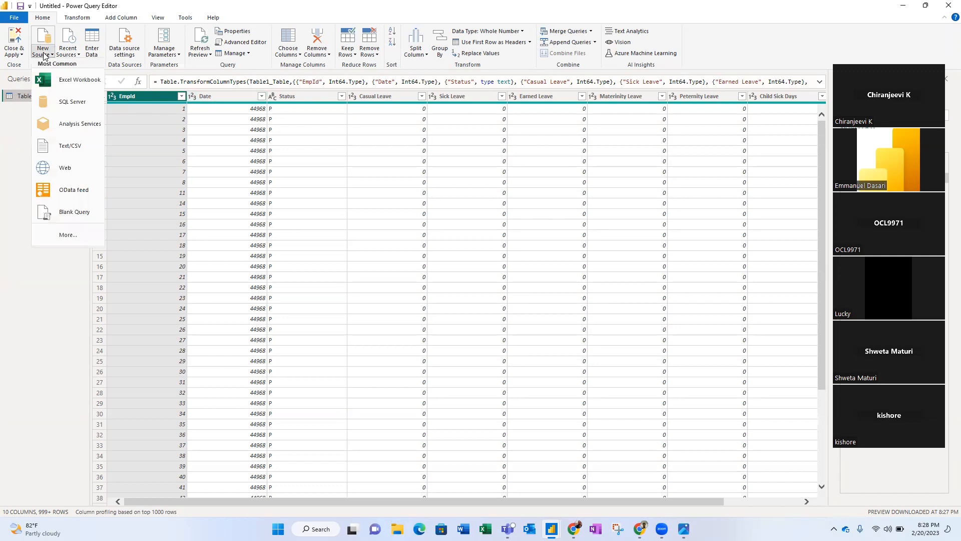
click(65, 85)
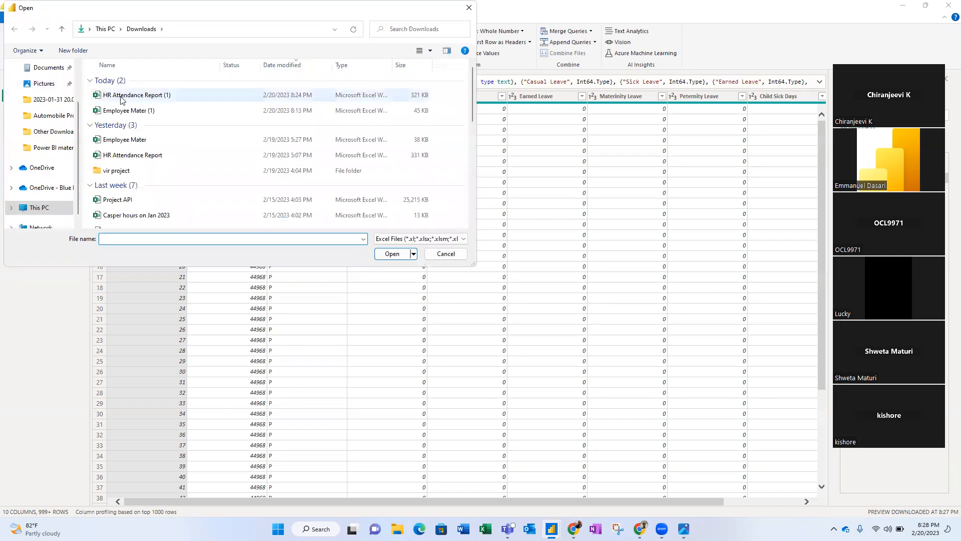
click(136, 111)
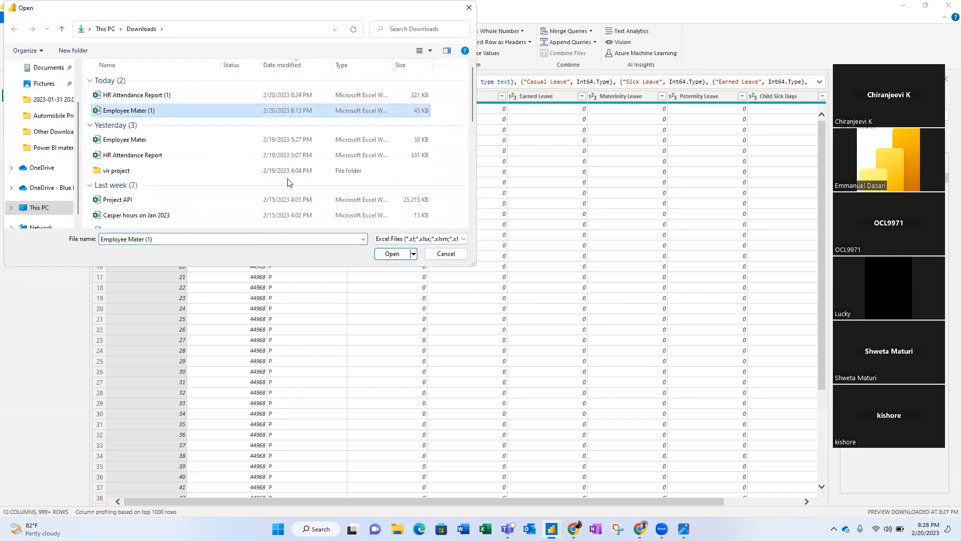
click(392, 253)
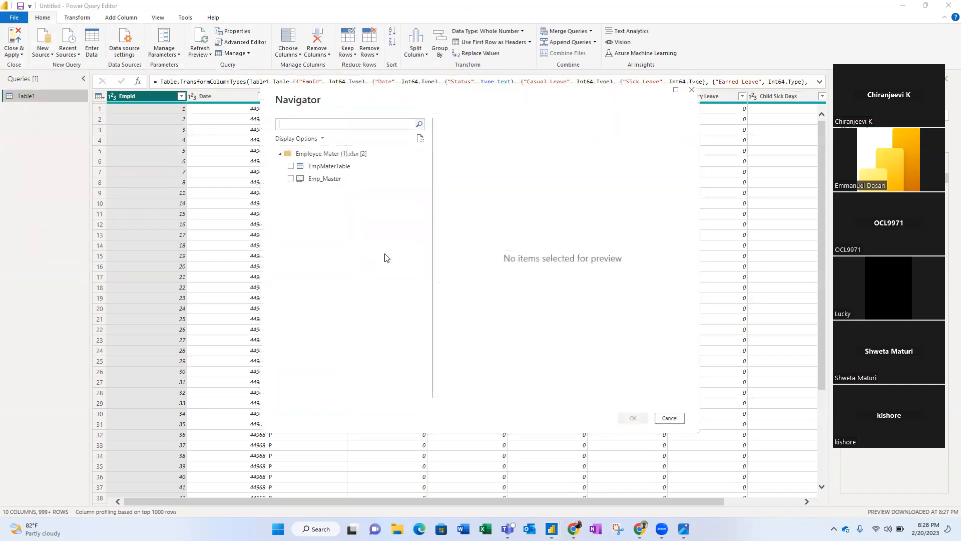
click(291, 166)
click(632, 418)
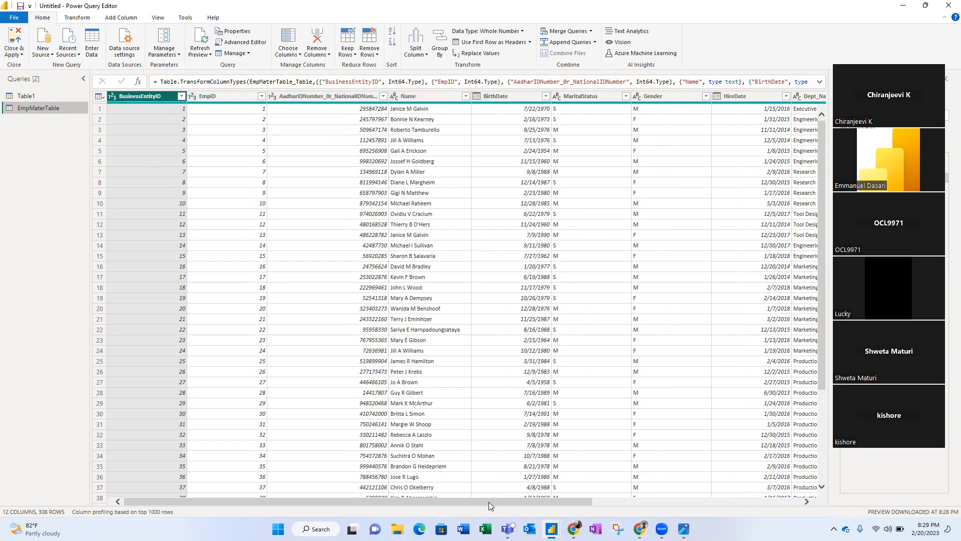
Review the EmpMaterTable columns from BusinessEntityID through Country, and return to the Table1 query.
drag(491, 502, 764, 492)
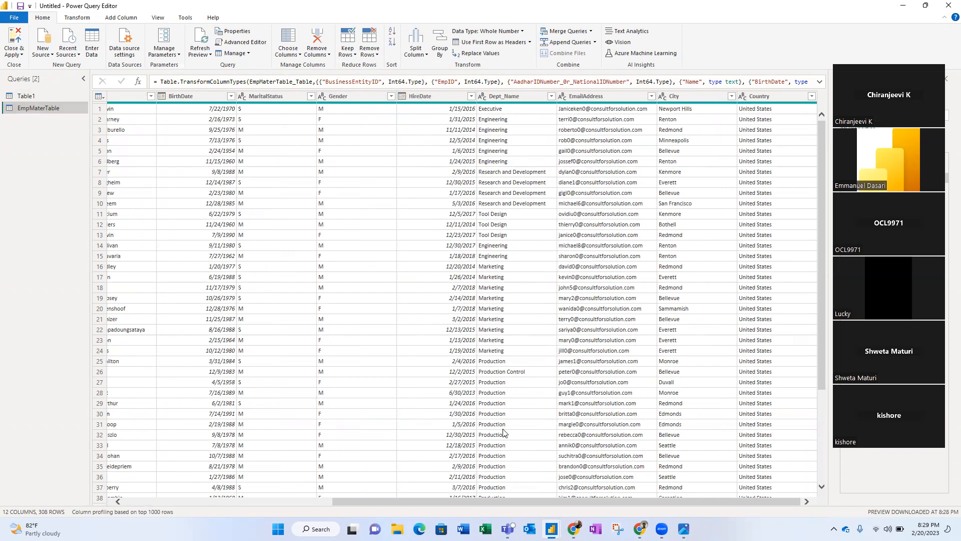
drag(505, 502, 224, 510)
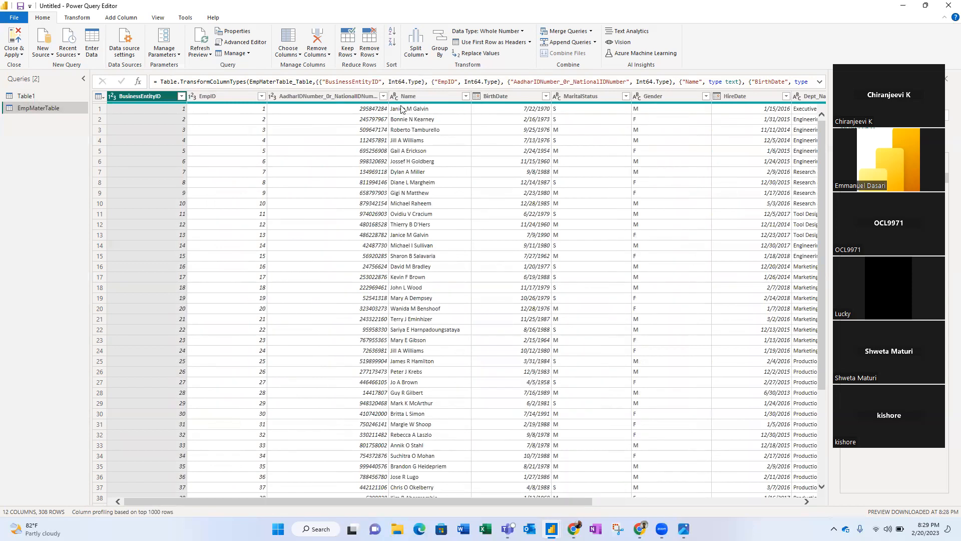
click(47, 96)
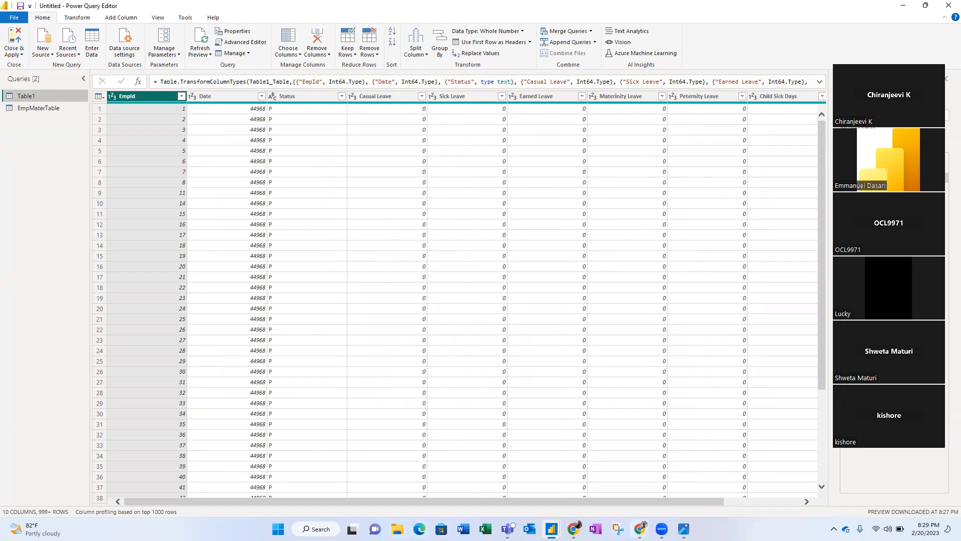
Check the attendance file's name in the SharePoint InputFiles folder, return to Power Query Editor, and rename Table1 to Daily Attendance Report.
click(640, 528)
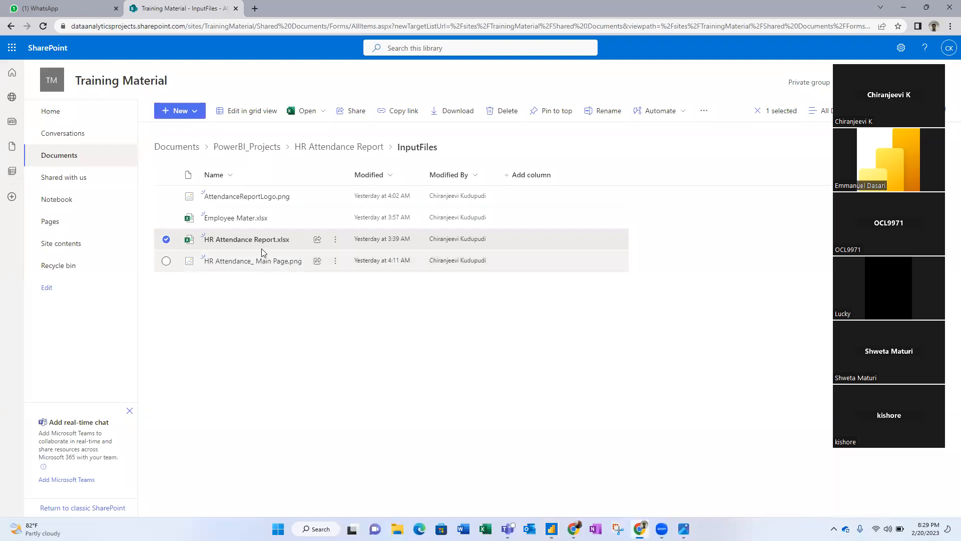
mouse_move(250, 241)
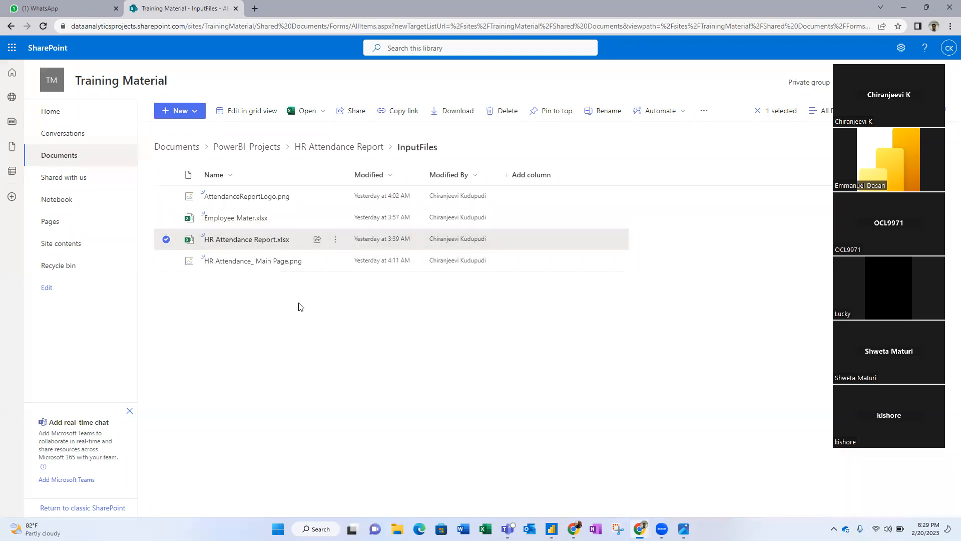
key(alt+Tab)
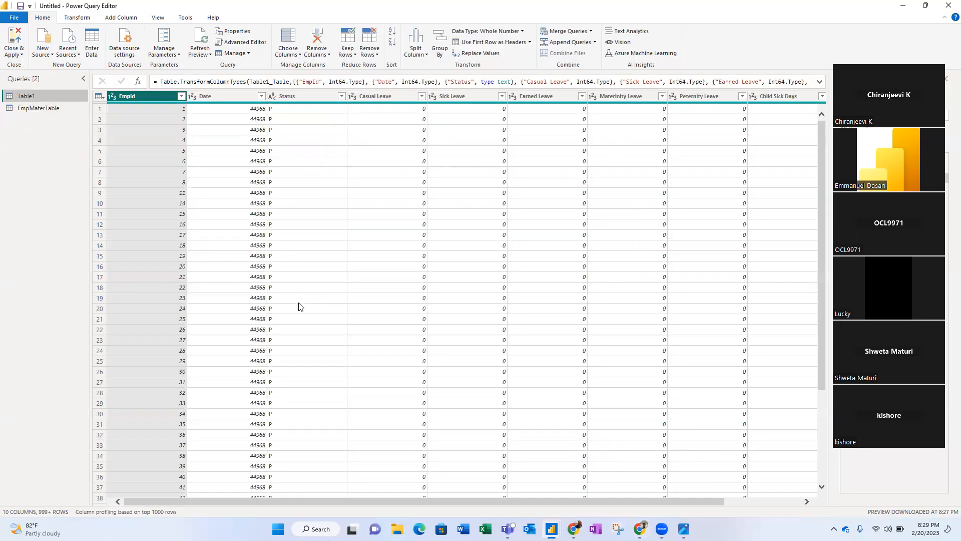
right_click(31, 99)
click(60, 142)
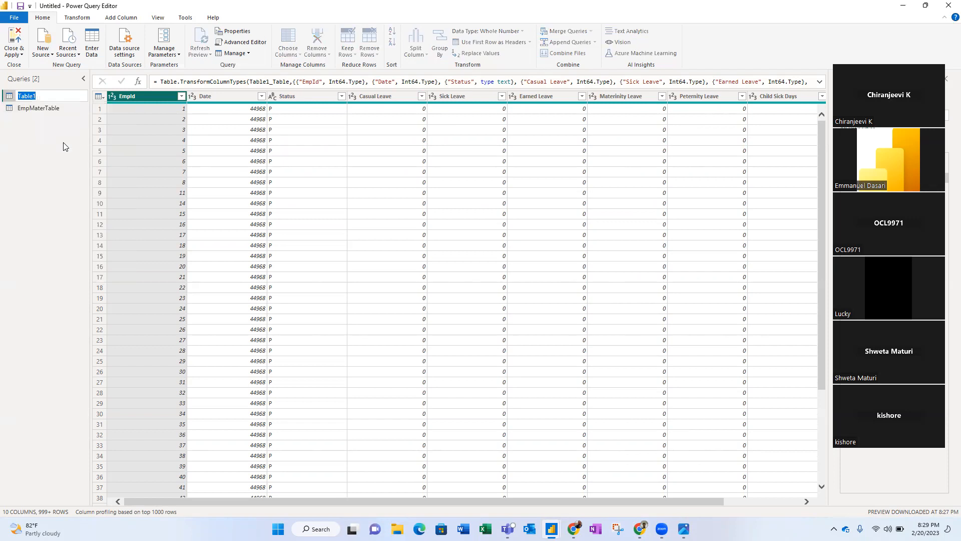
text(Daily Attendance Report)
key(Return)
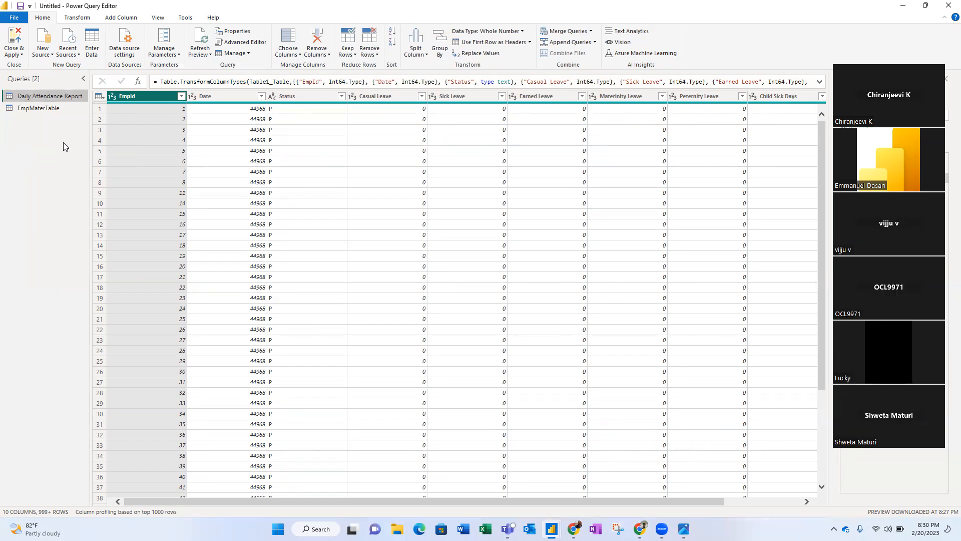
Change the Date column of Daily Attendance Report to the Date data type, replacing the current type conversion.
click(221, 97)
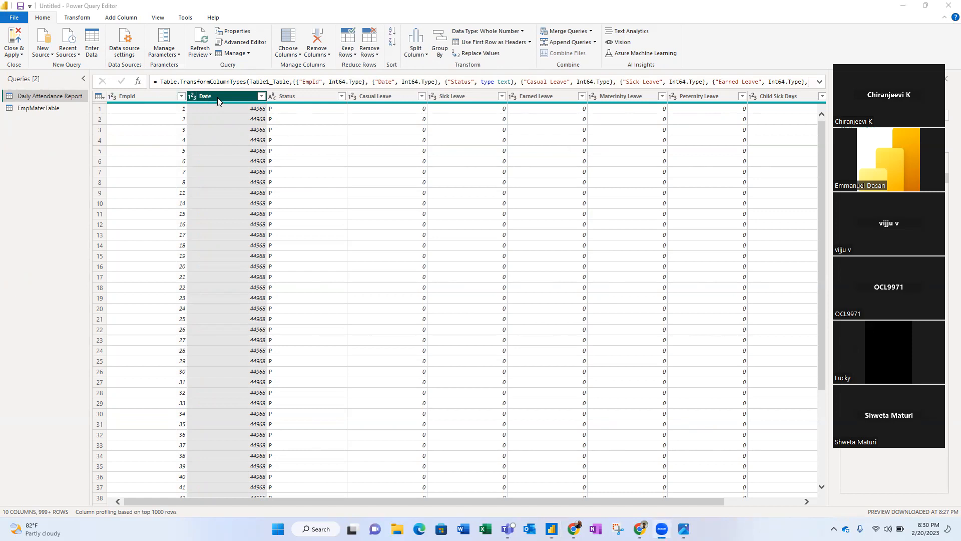
click(80, 19)
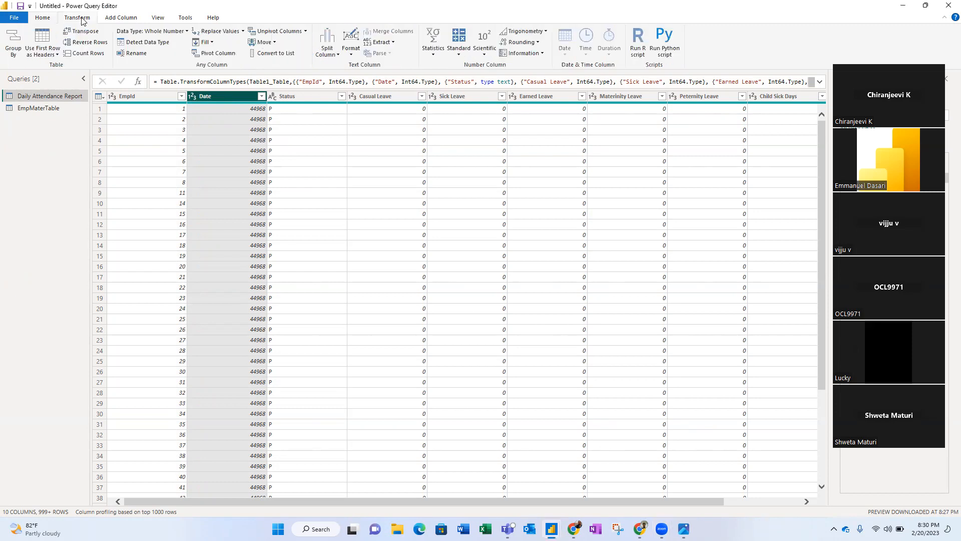
click(182, 31)
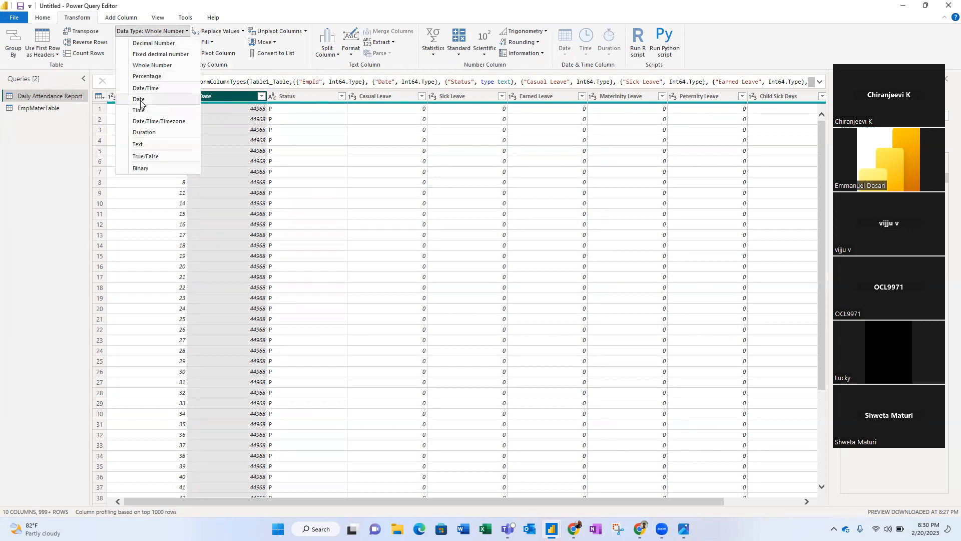
click(235, 100)
right_click(235, 101)
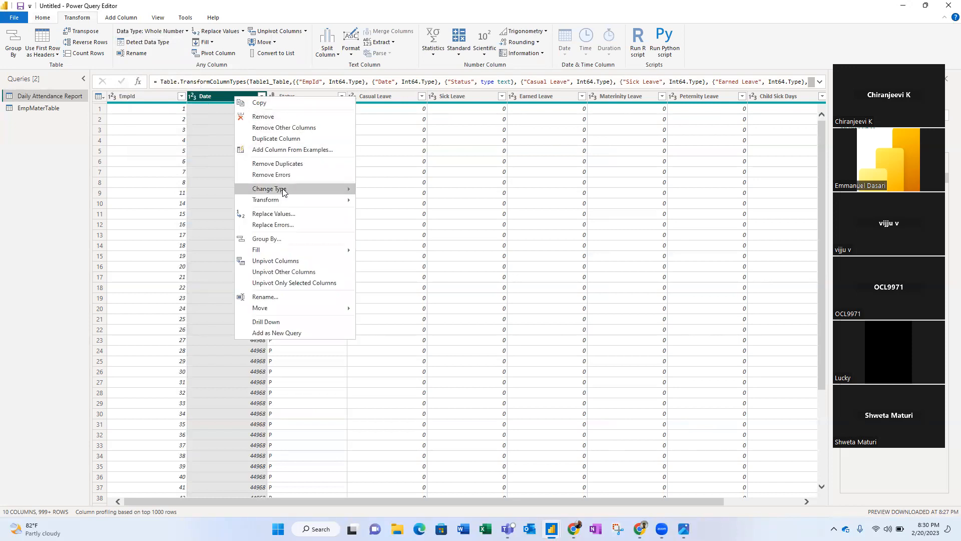
mouse_move(284, 193)
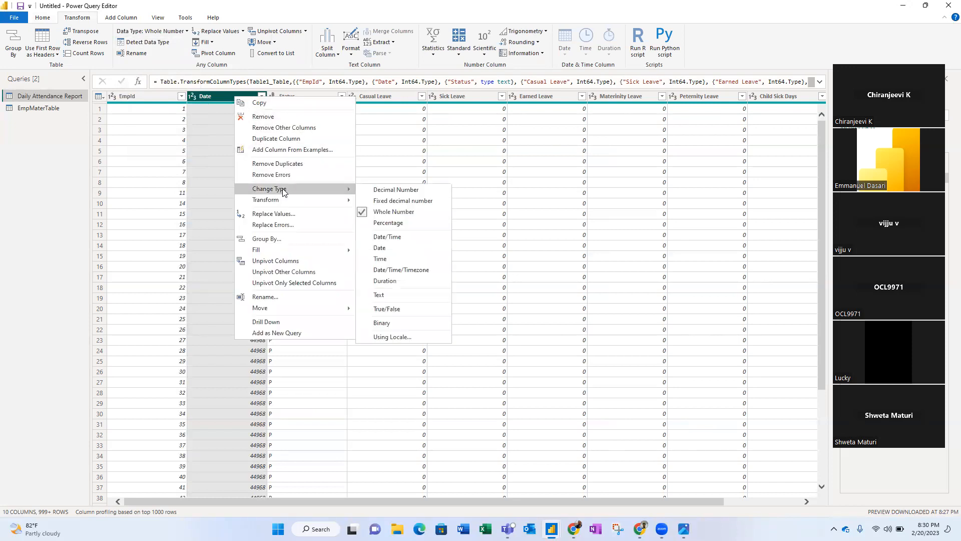
click(383, 251)
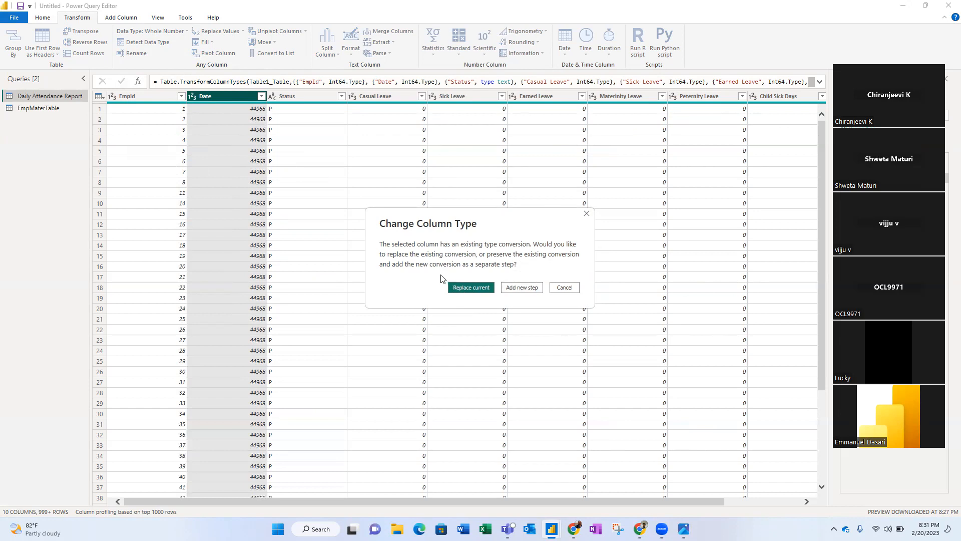
click(471, 288)
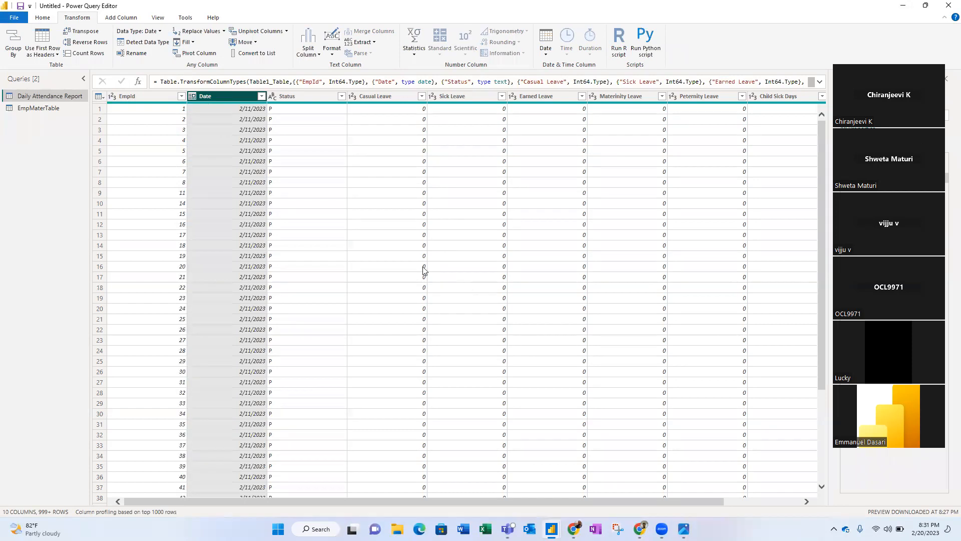
Review the attendance columns through Special Leave, and check the Date column's data type options.
click(300, 141)
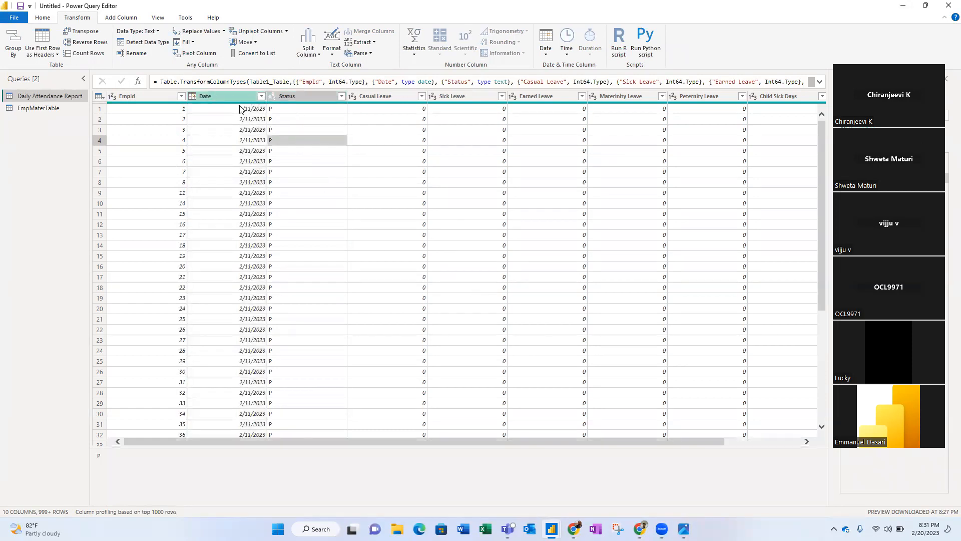
drag(477, 440, 574, 445)
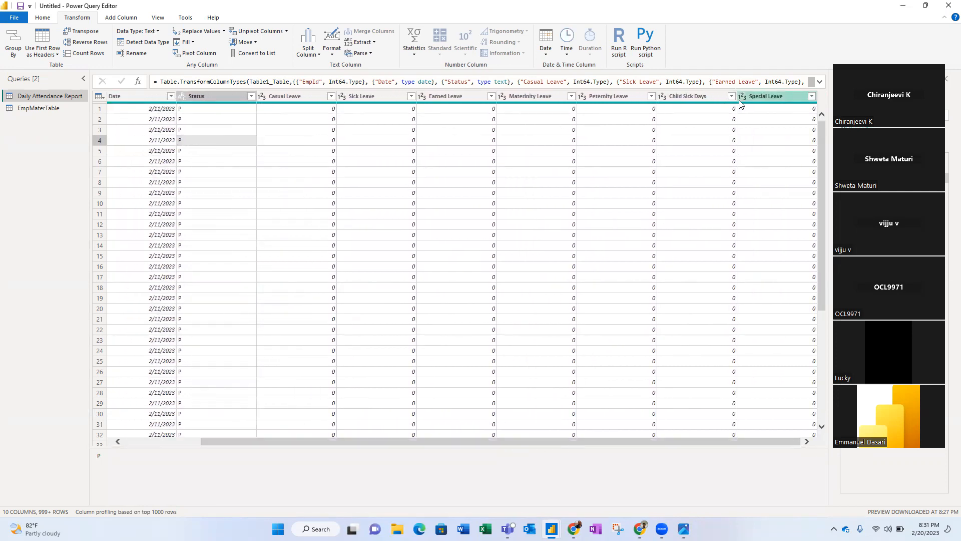
mouse_move(758, 106)
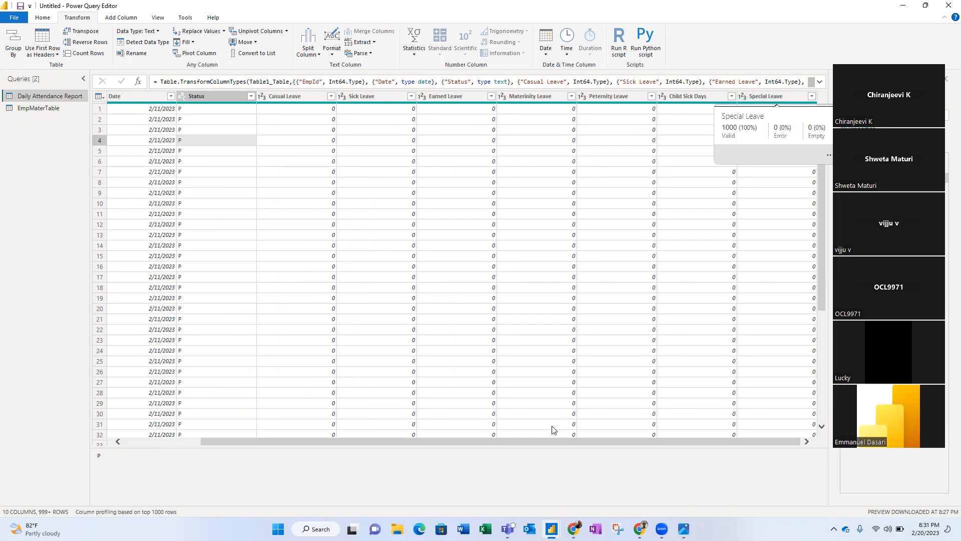
drag(533, 442, 350, 435)
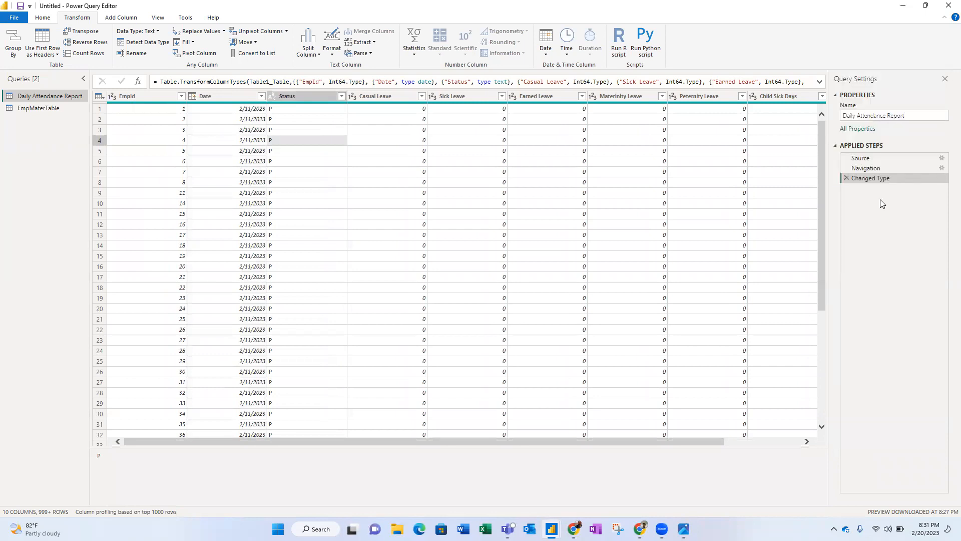
click(221, 99)
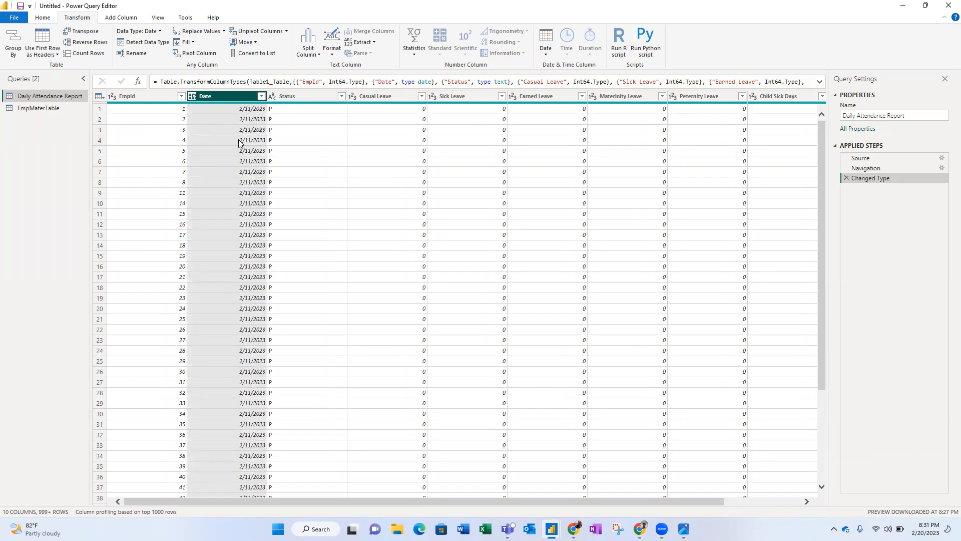
right_click(220, 99)
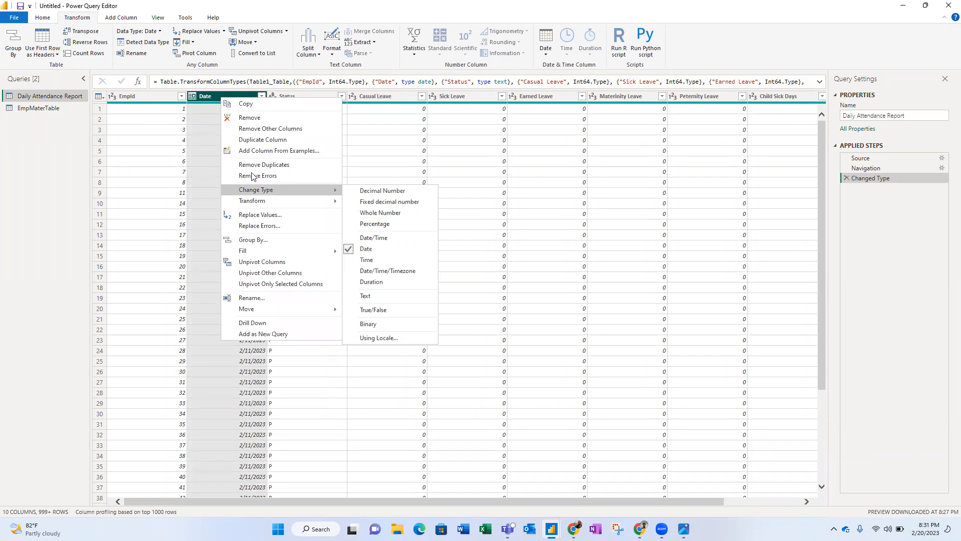
click(198, 99)
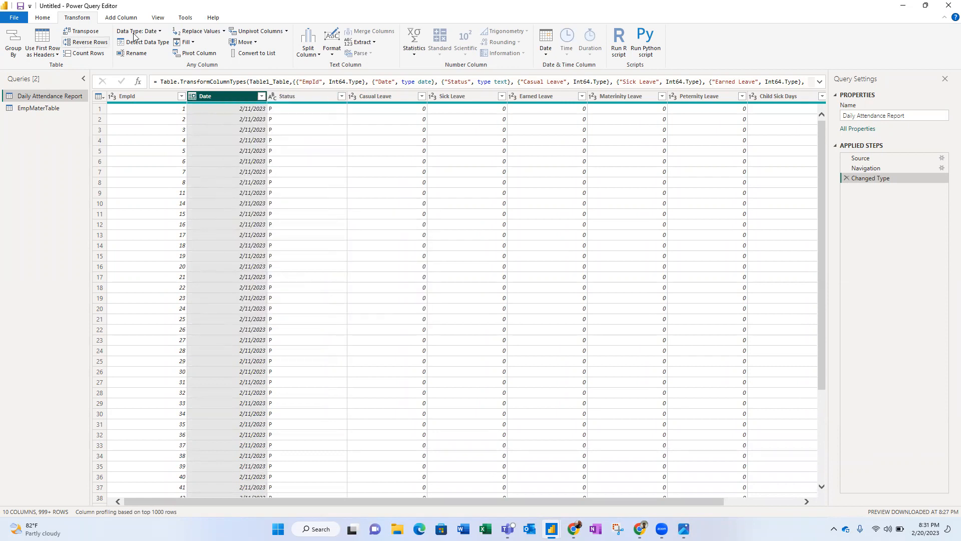
Examine the Changed Type line in the Daily Attendance Report query's M code.
click(44, 19)
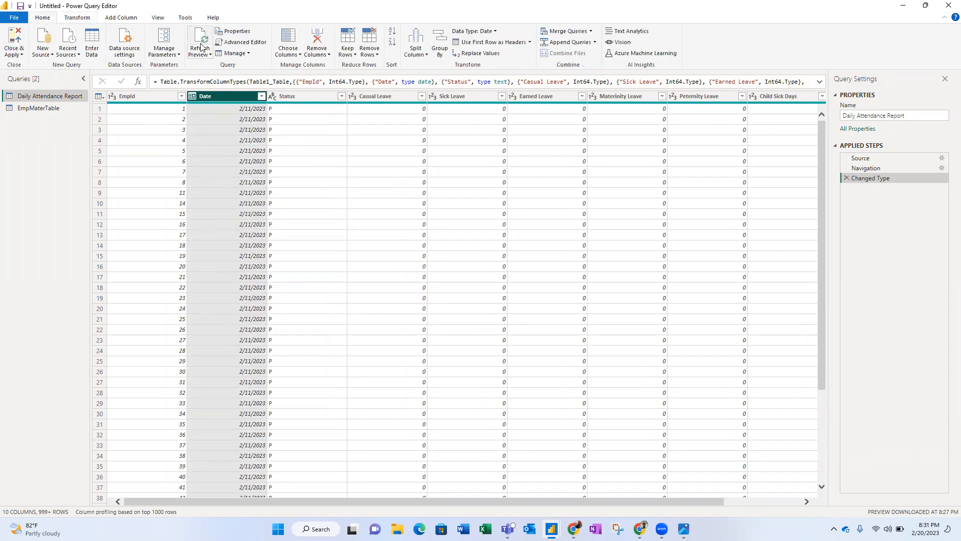
click(242, 44)
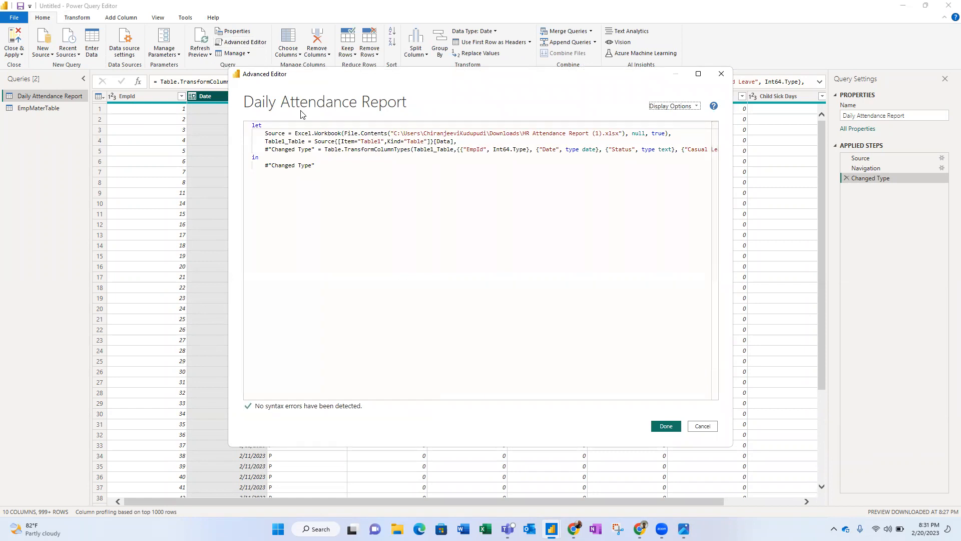
drag(260, 149, 362, 152)
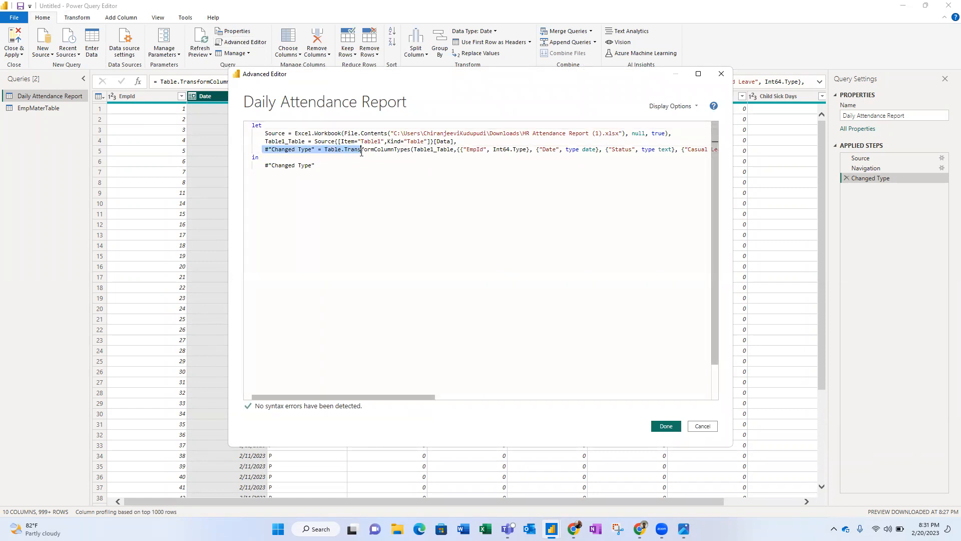
click(463, 150)
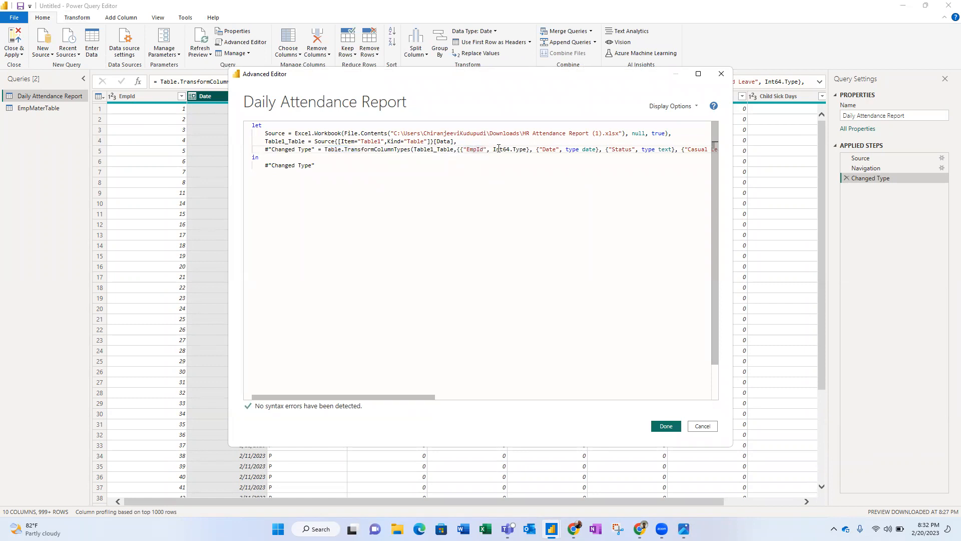
click(664, 149)
Replace the Date column's date type with Int64.Type in the Changed Type line of the query code.
drag(398, 401, 340, 395)
drag(582, 150, 596, 150)
drag(494, 149, 595, 150)
text(Int64.Type)
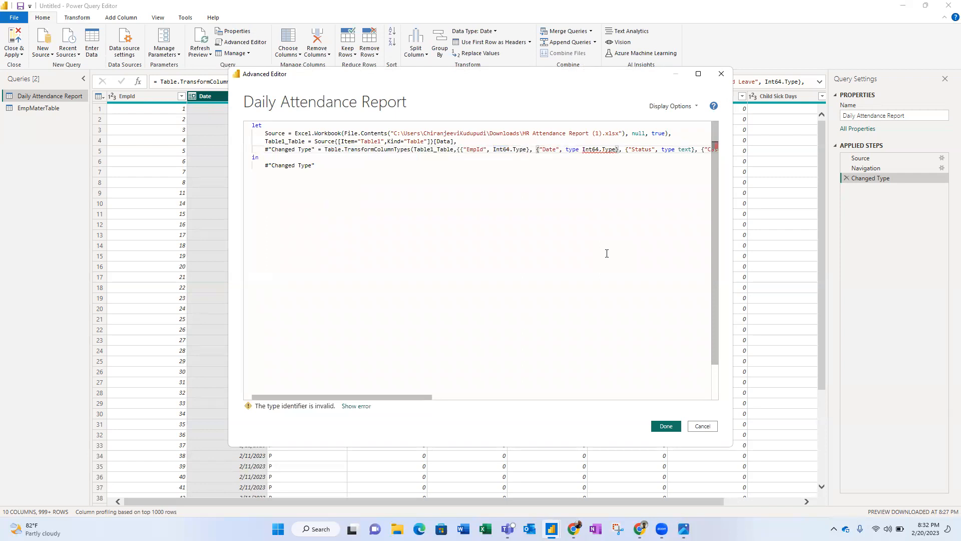
click(519, 151)
click(561, 188)
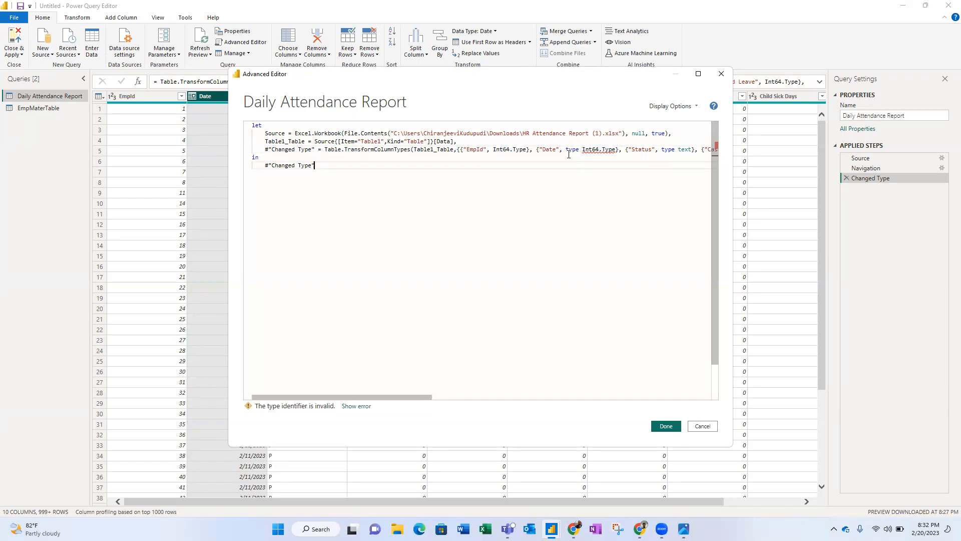
Remove the leftover "type" keyword before the Date column's Int64.Type and apply the edited query code.
mouse_move(615, 150)
click(579, 152)
key(BackSpace)
key(BackSpace)
key(BackSpace)
key(BackSpace)
click(575, 182)
click(666, 425)
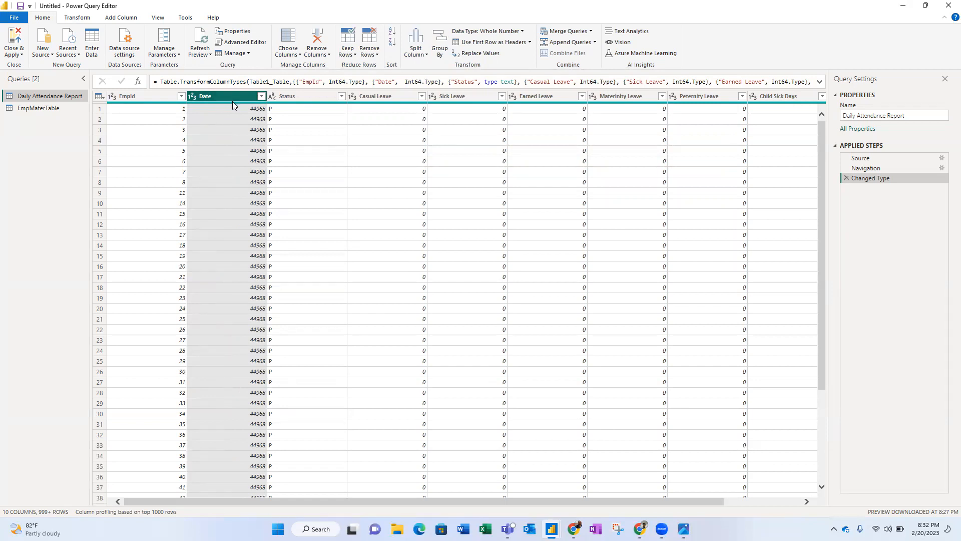
Change the Date column's Int64.Type back to "type date" in the query code and apply it.
click(239, 44)
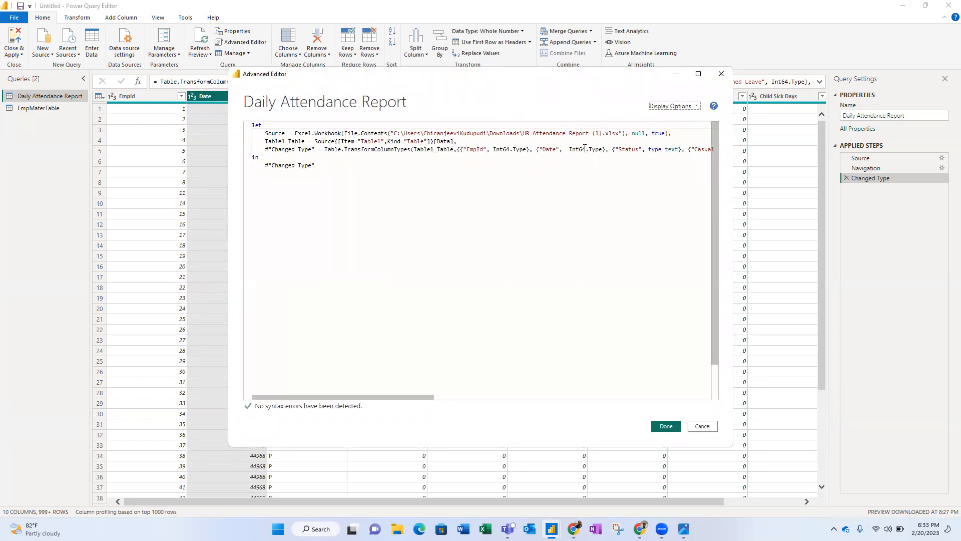
drag(569, 150, 603, 150)
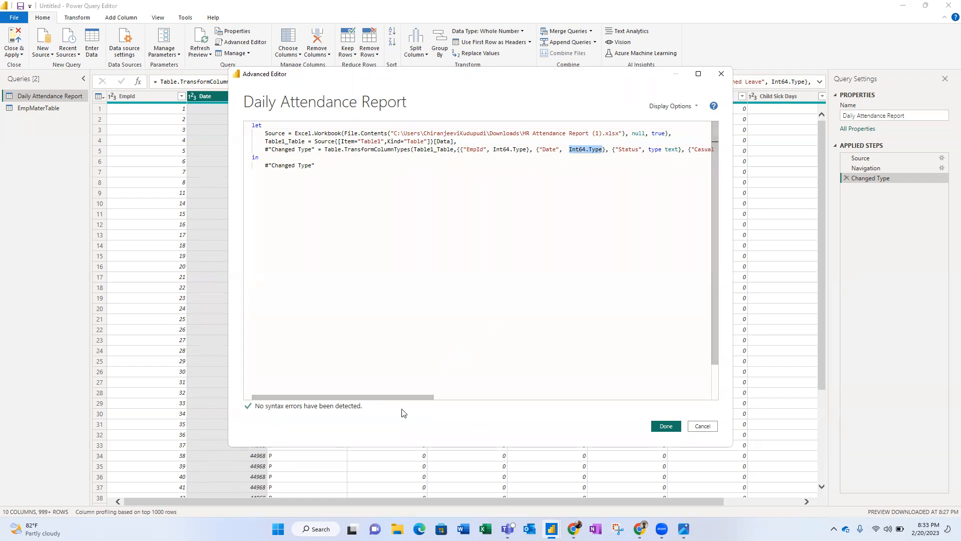
drag(403, 397, 471, 400)
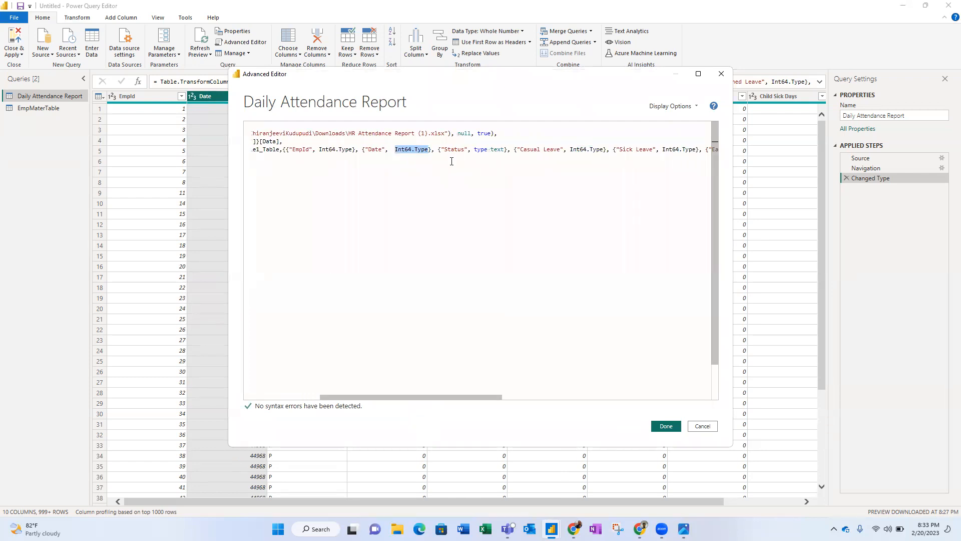
text(date)
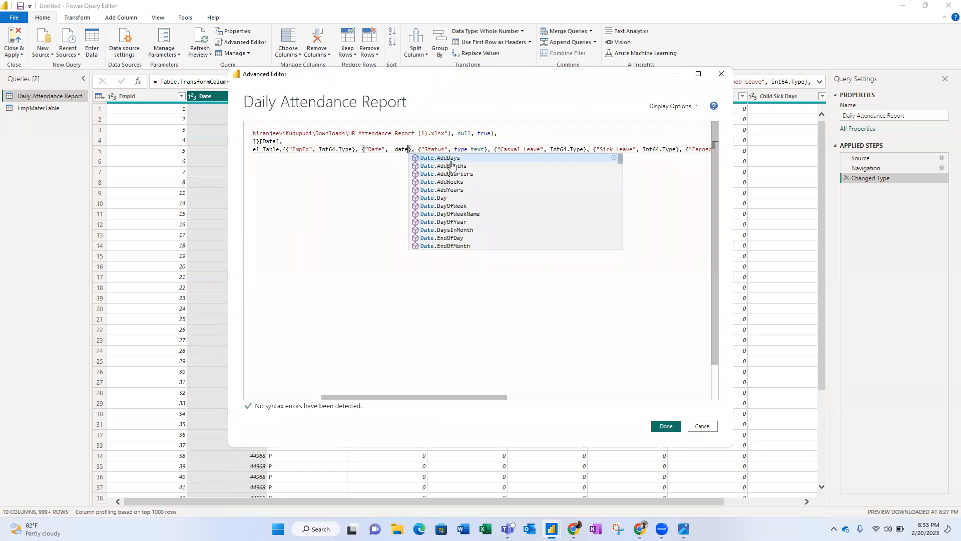
click(390, 150)
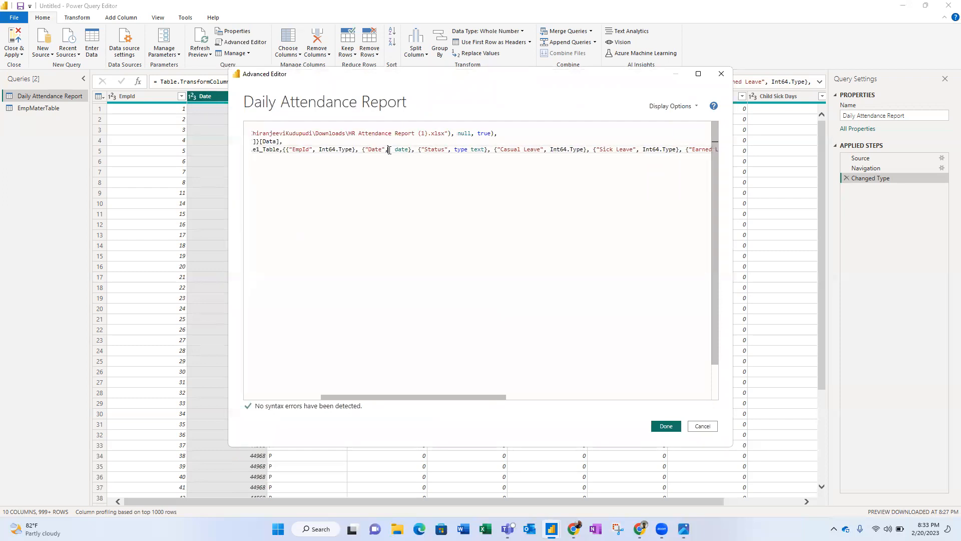
text(type)
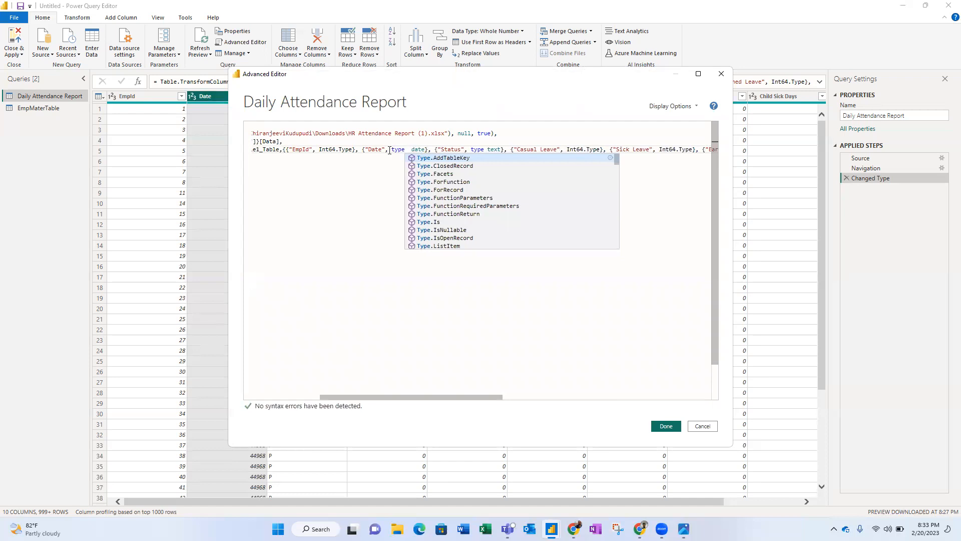
click(390, 176)
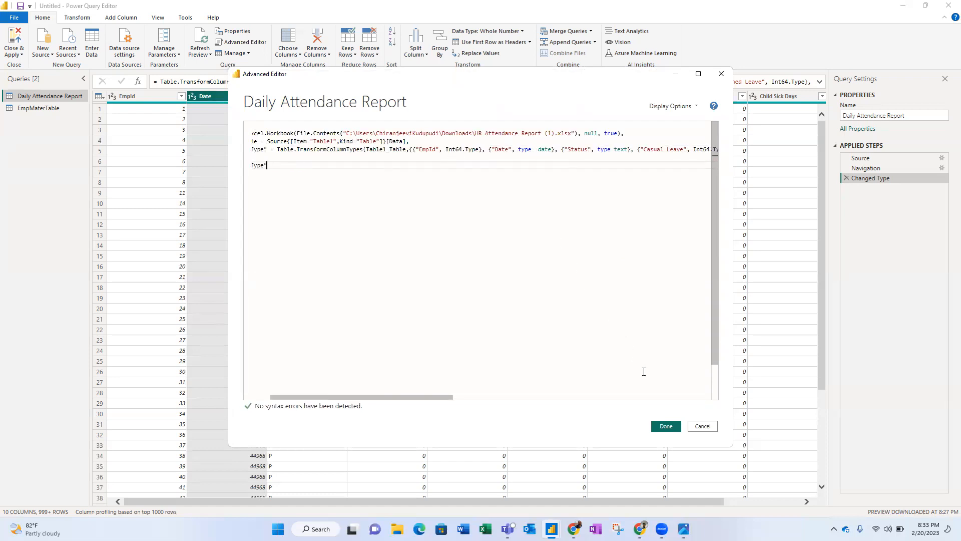
click(666, 426)
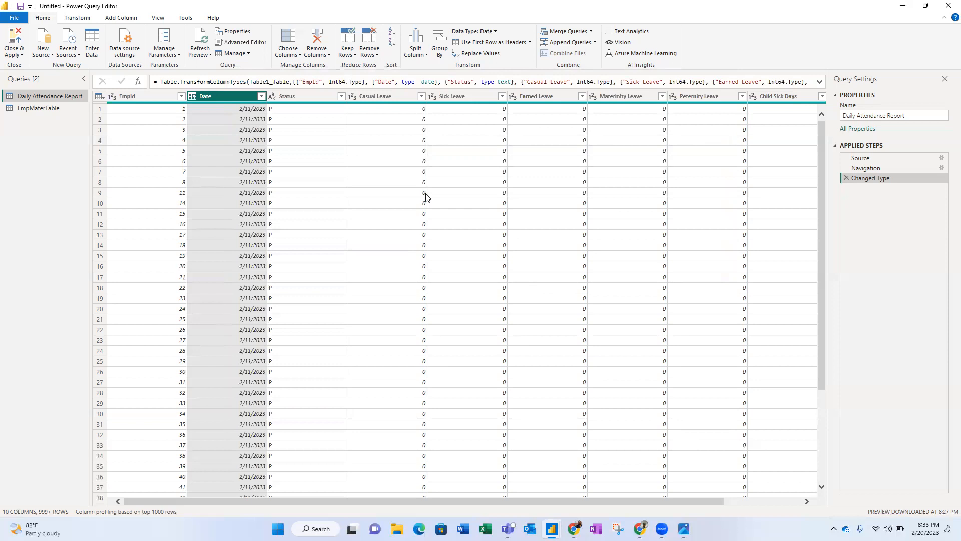
Review the source workbook's file path in the Daily Attendance Report query code, leaving the code as it is.
click(259, 46)
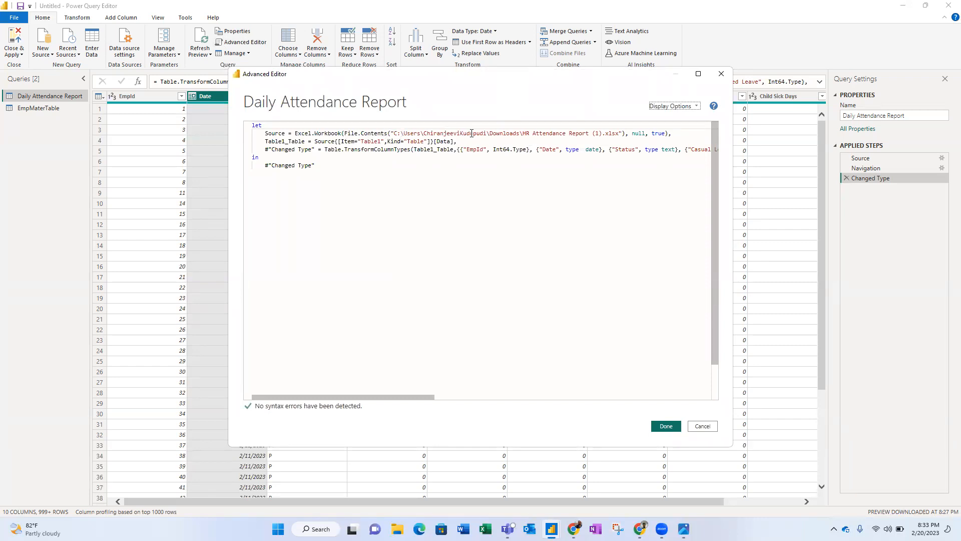
drag(394, 133, 621, 134)
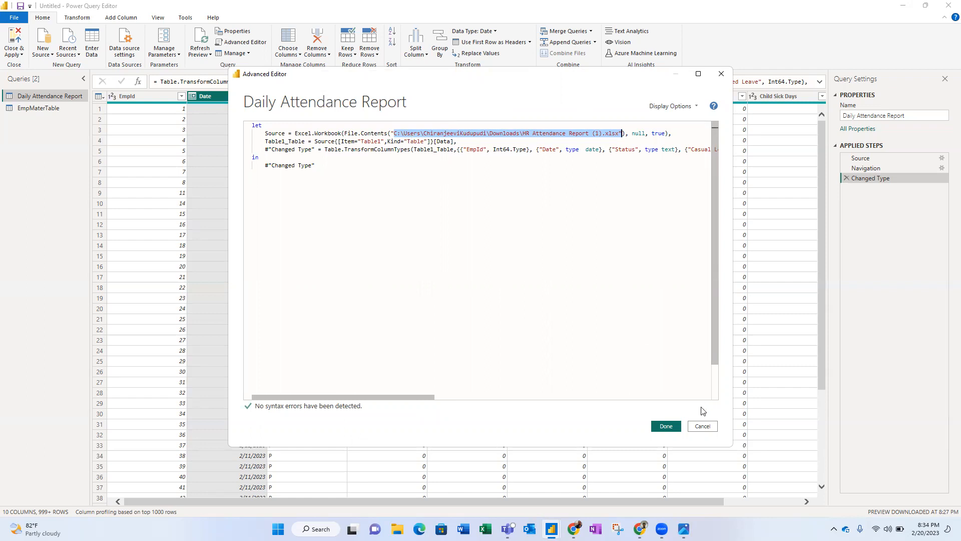
click(703, 427)
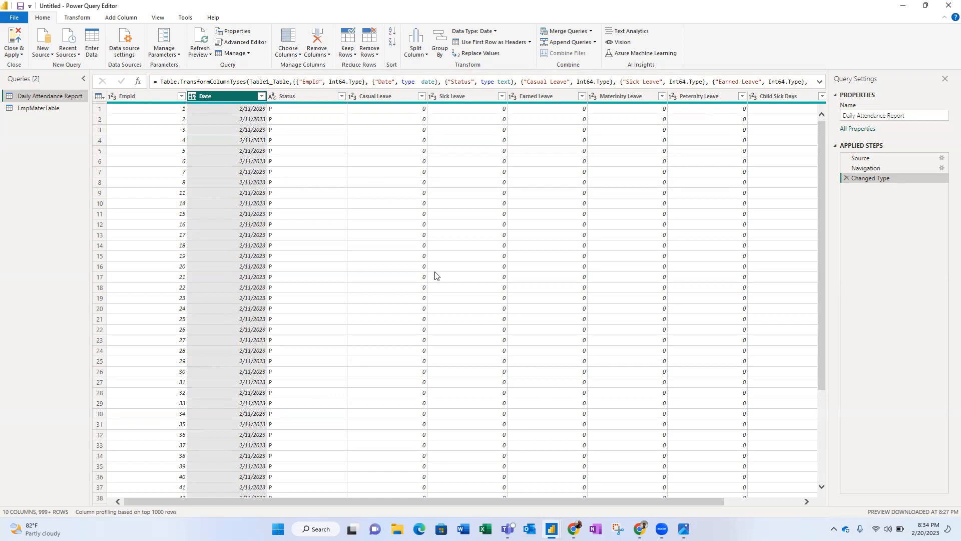
Start a custom column in Daily Attendance Report and name it AbsenceAndPresencePowerQuery.
drag(498, 506, 621, 507)
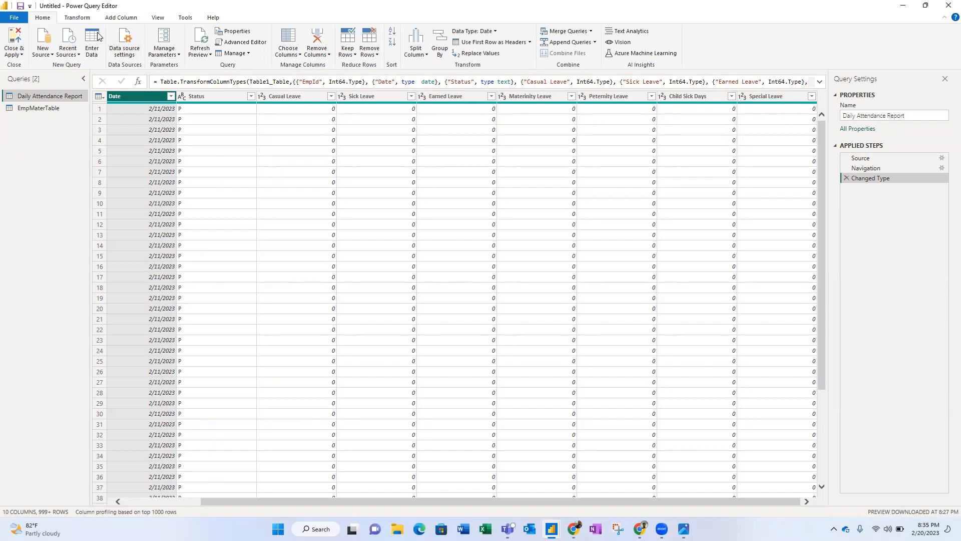
click(123, 19)
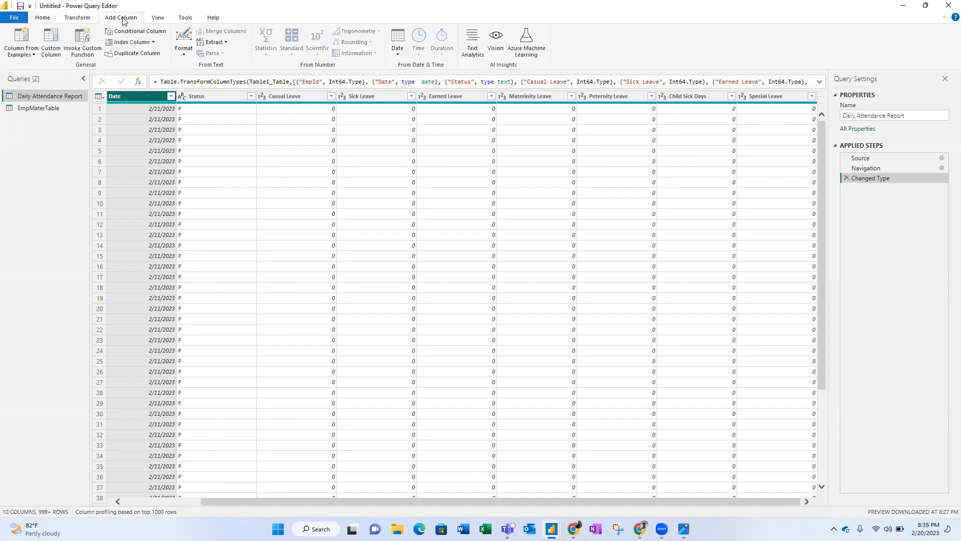
click(51, 50)
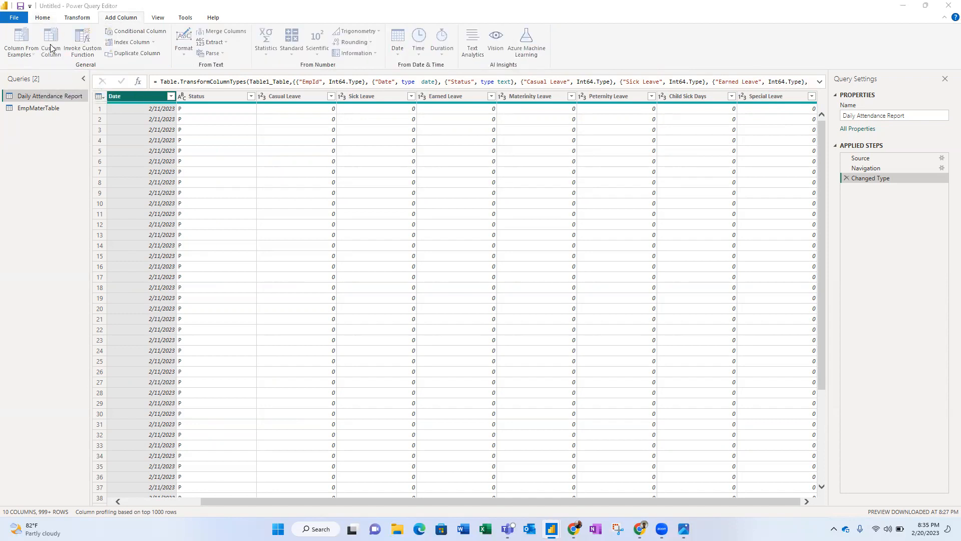
drag(355, 211, 313, 212)
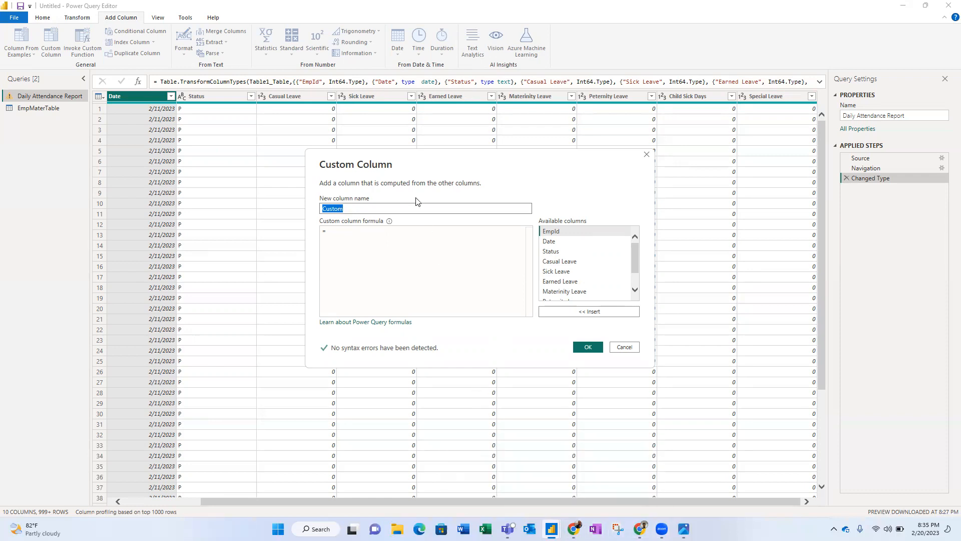
click(373, 210)
drag(344, 209, 325, 213)
text(AbsenceOrPre)
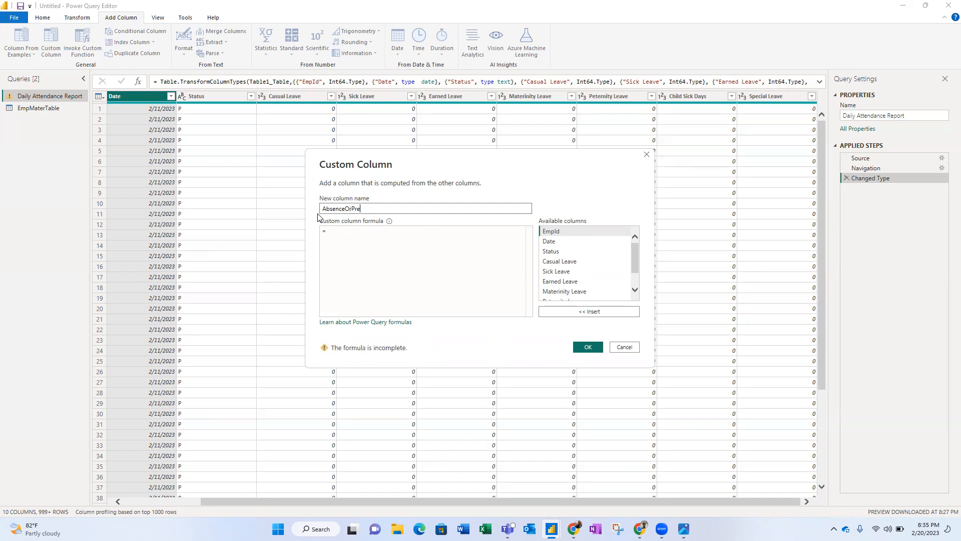
key(BackSpace)
key(BackSpace)
key(BackSpace)
key(BackSpace)
key(BackSpace)
text(AndPresence)
text(PowerQuery)
Begin the custom column formula with the sum [Casual Leave] + [Sick Leave] + [Earned Leave].
click(349, 232)
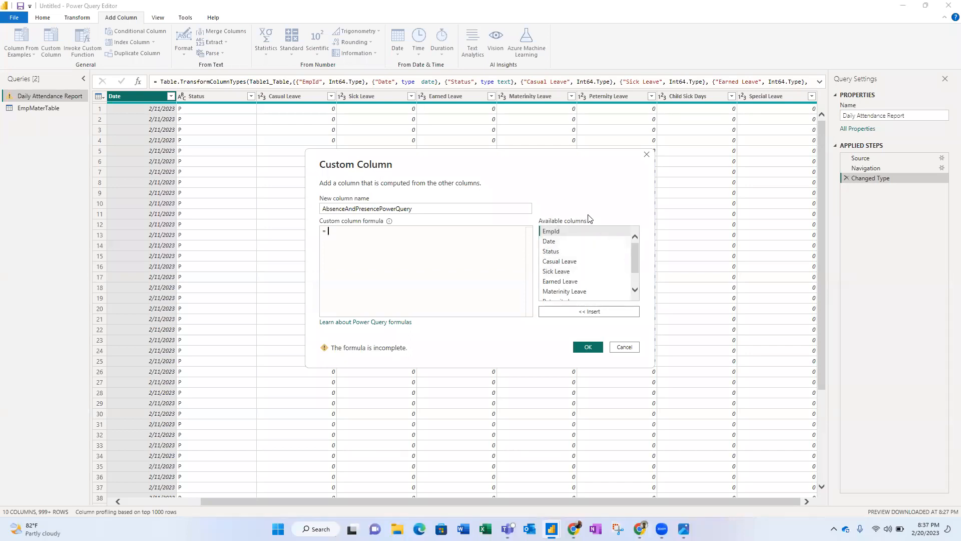
double_click(558, 262)
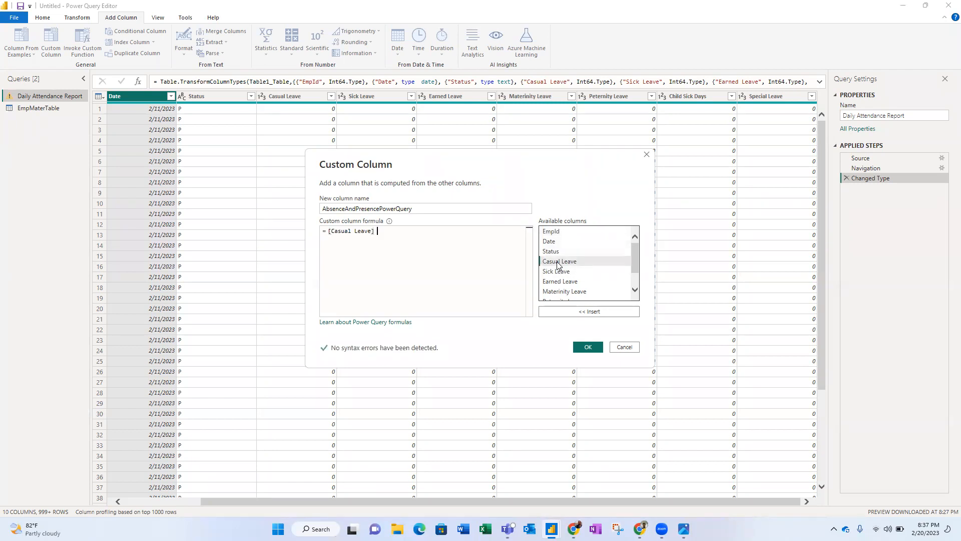
text(+)
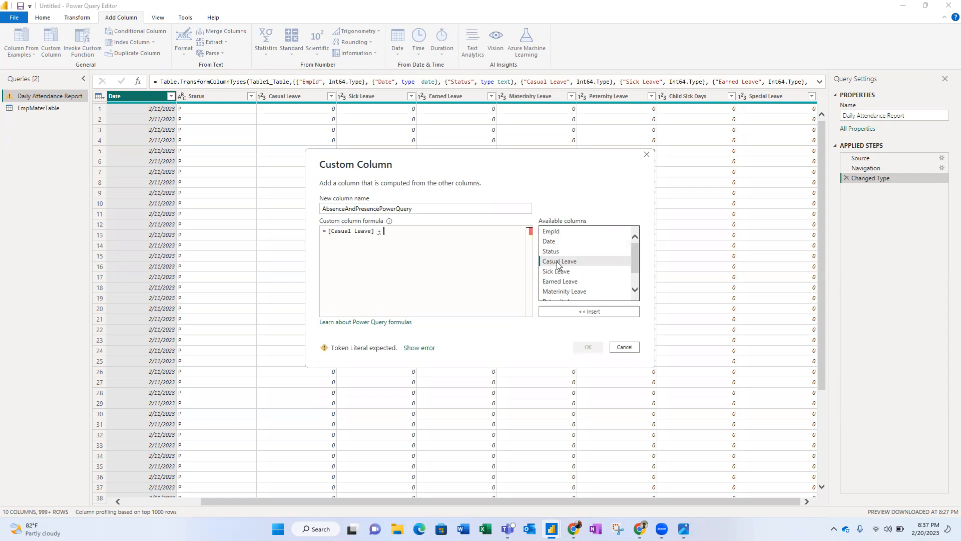
double_click(559, 275)
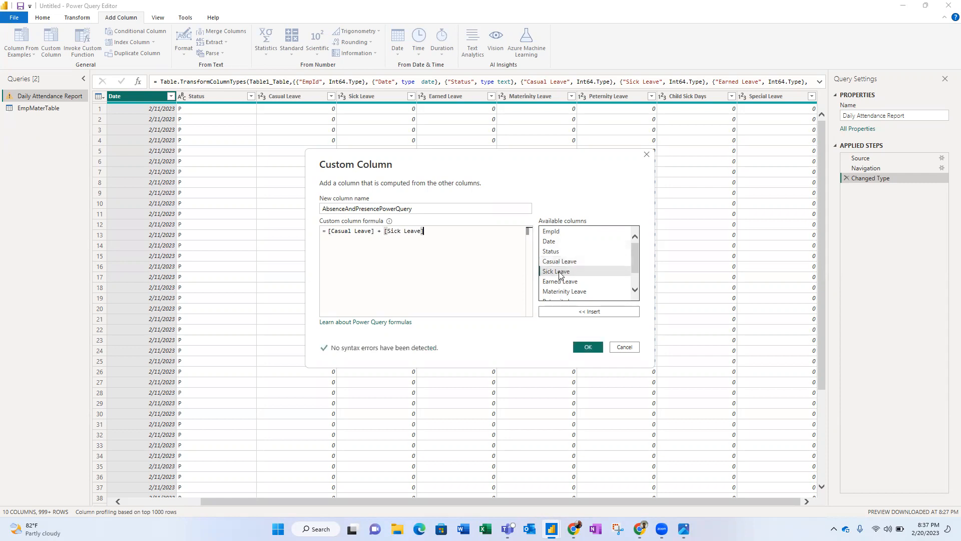
text(+)
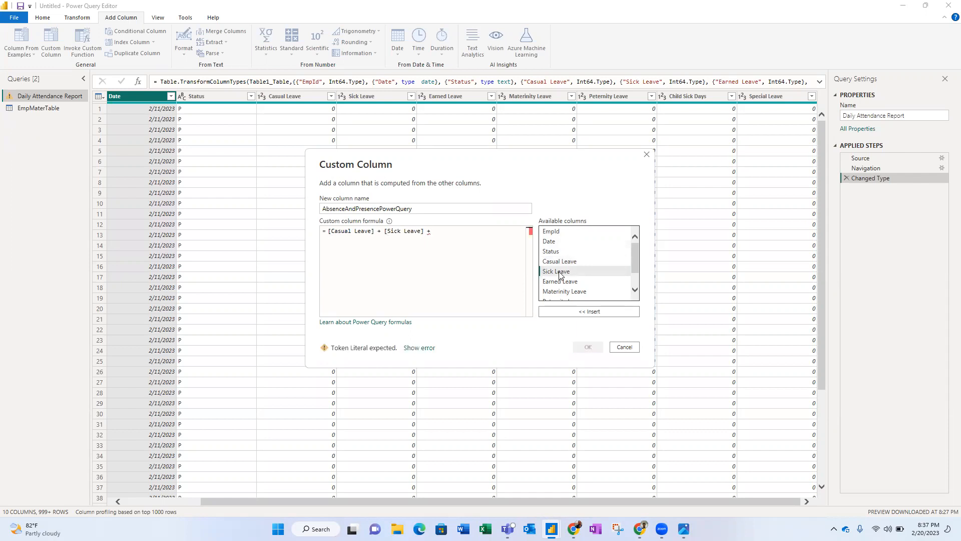
double_click(574, 282)
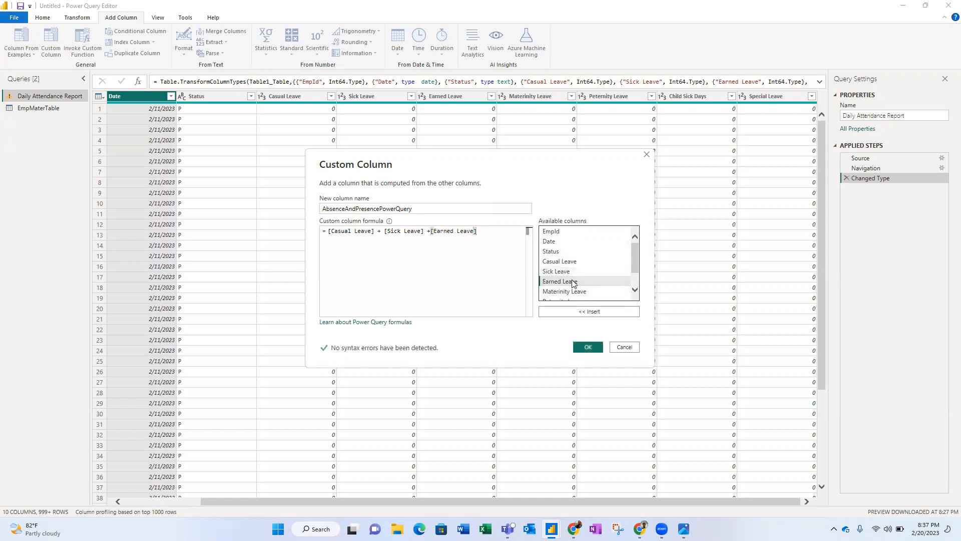
Extend the sum in the formula with [Materinity Leave], [Peternity Leave], [Child Sick Days] and [Special Leave], and create the custom column.
text(+)
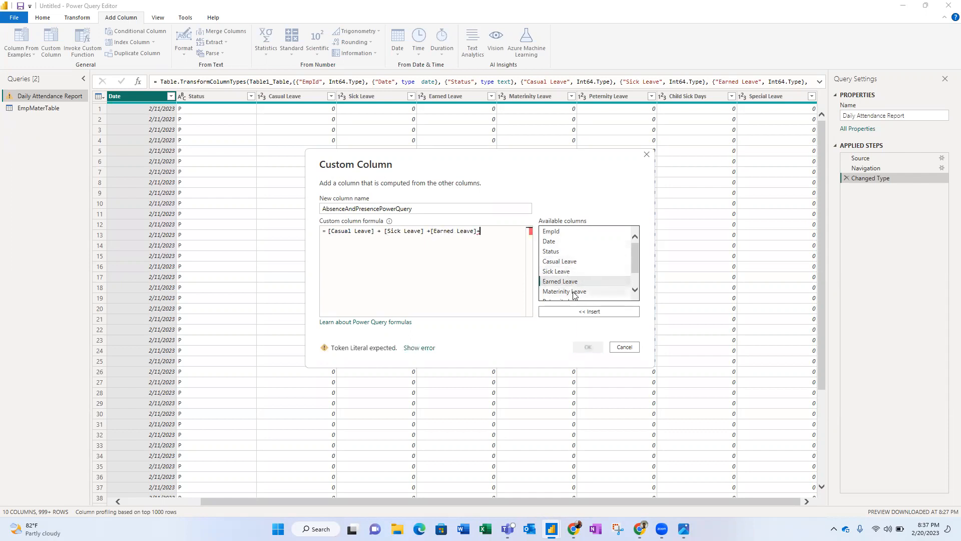
double_click(574, 292)
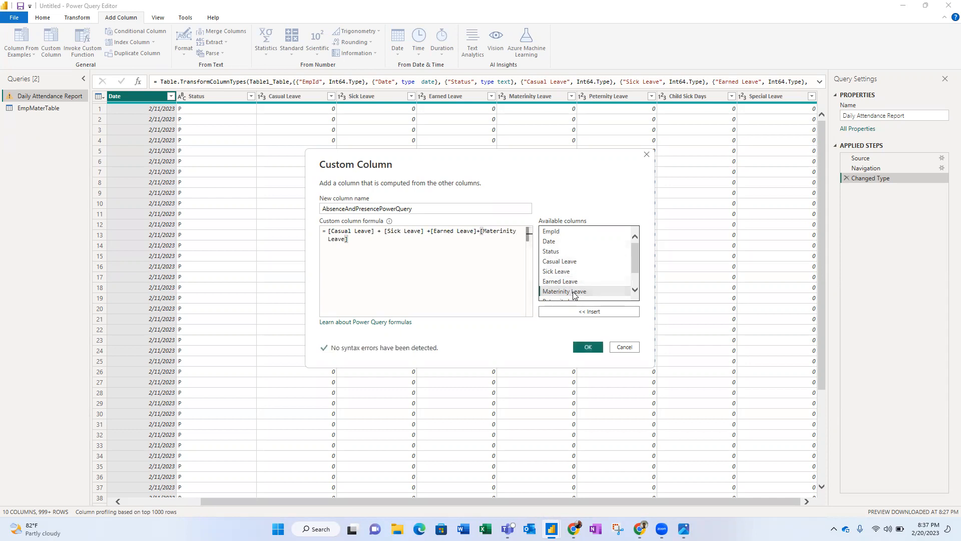
text(+)
click(635, 290)
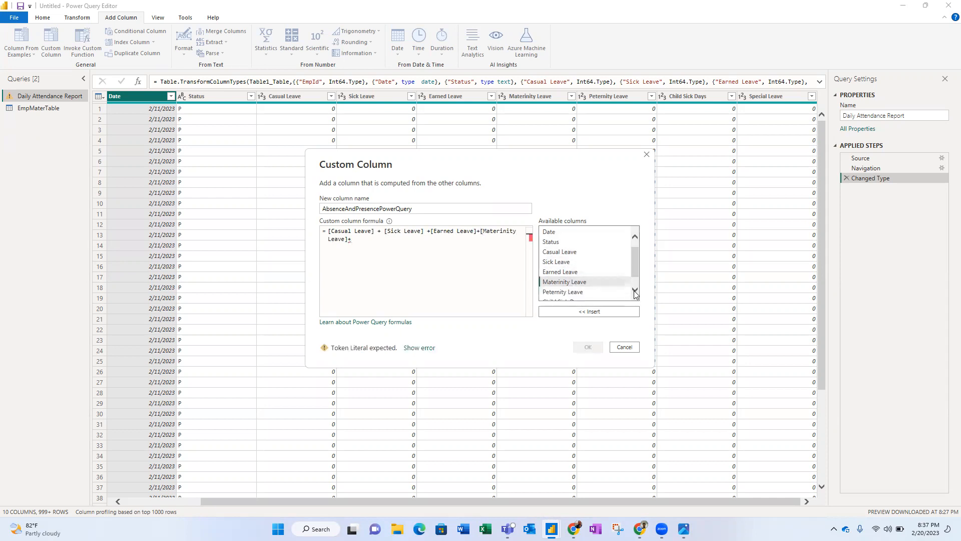
double_click(578, 279)
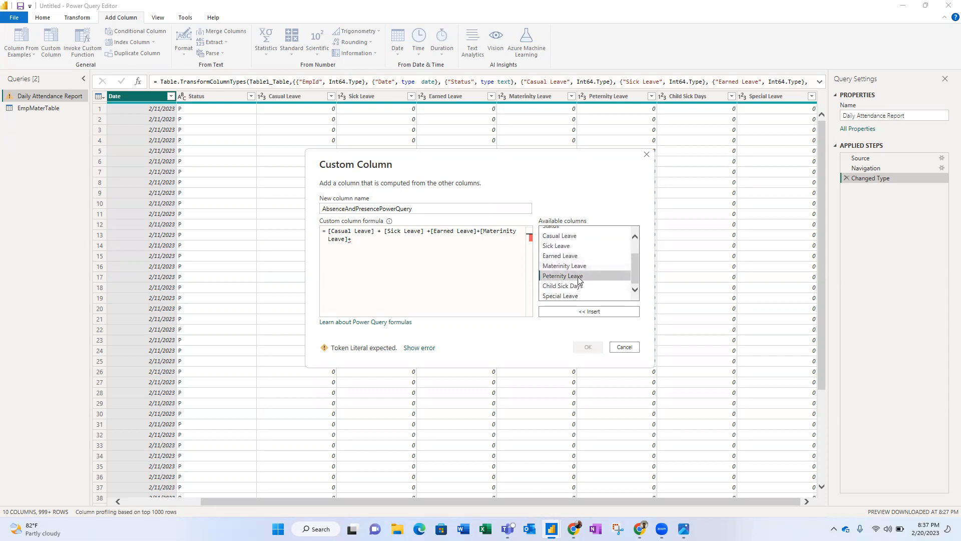
text(+)
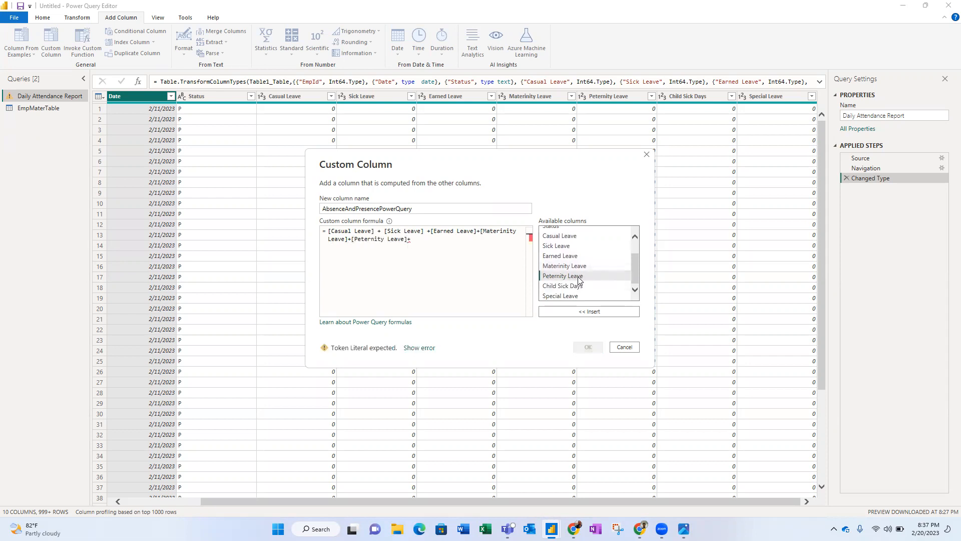
double_click(578, 287)
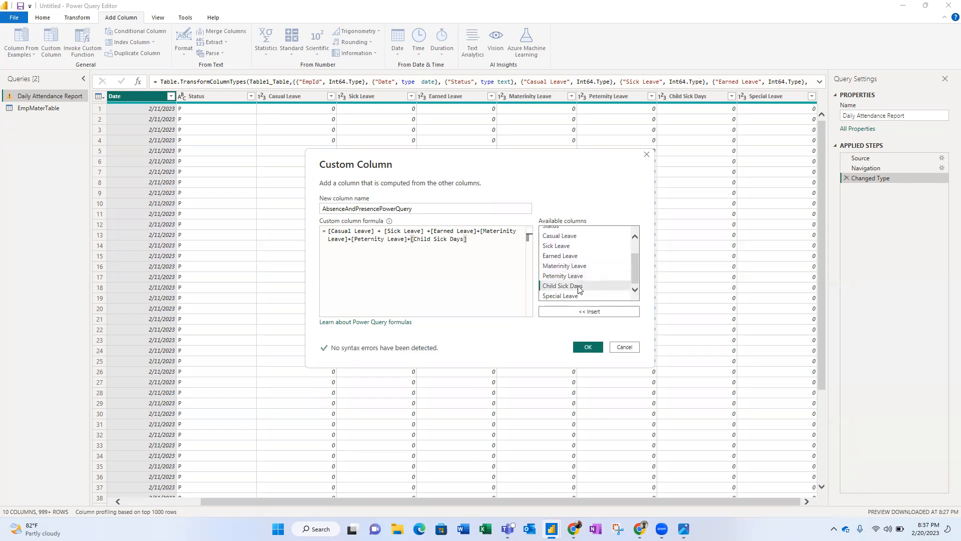
text(+)
double_click(578, 295)
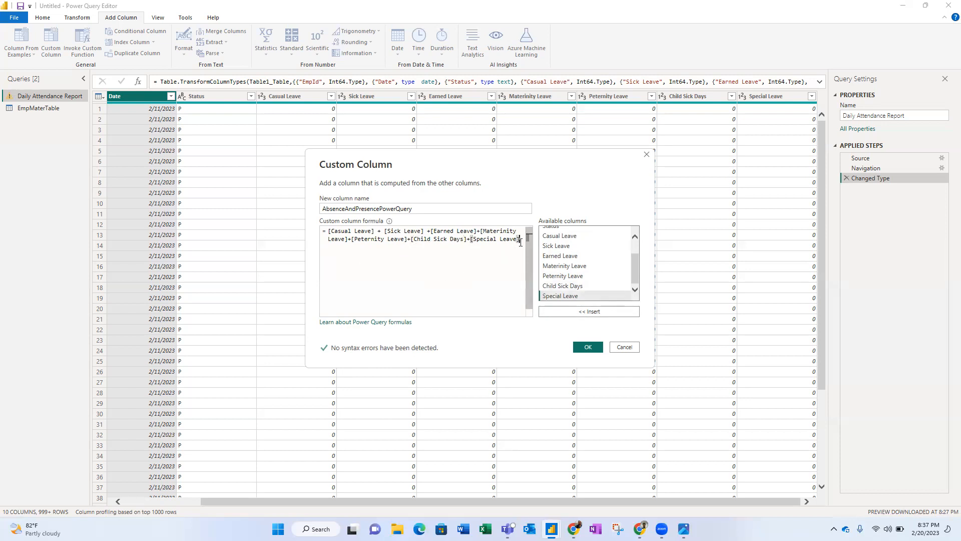
key(BackSpace)
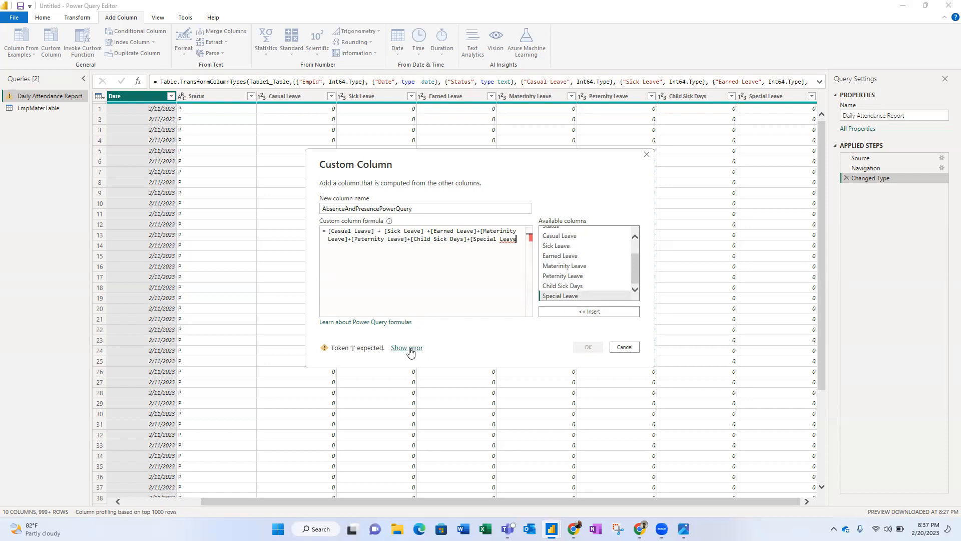
text(])
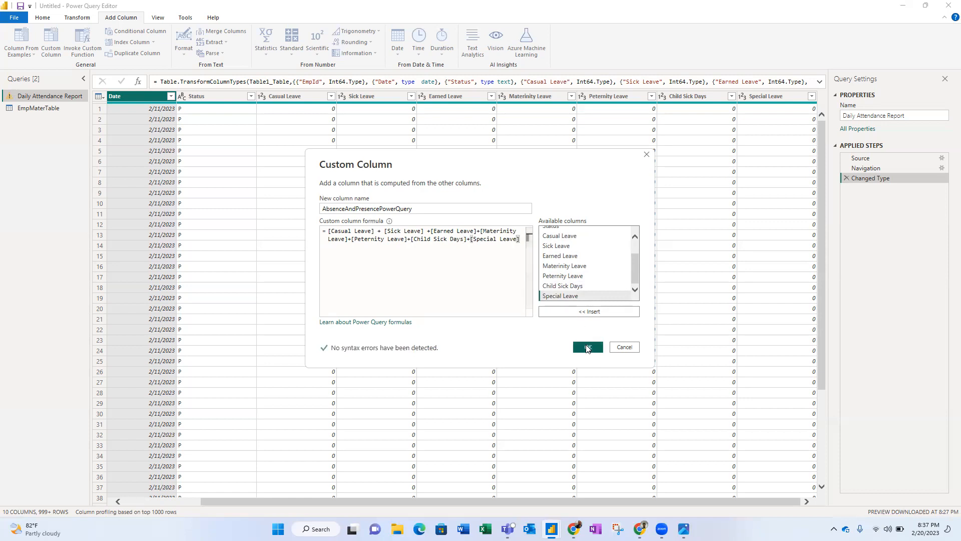
click(587, 348)
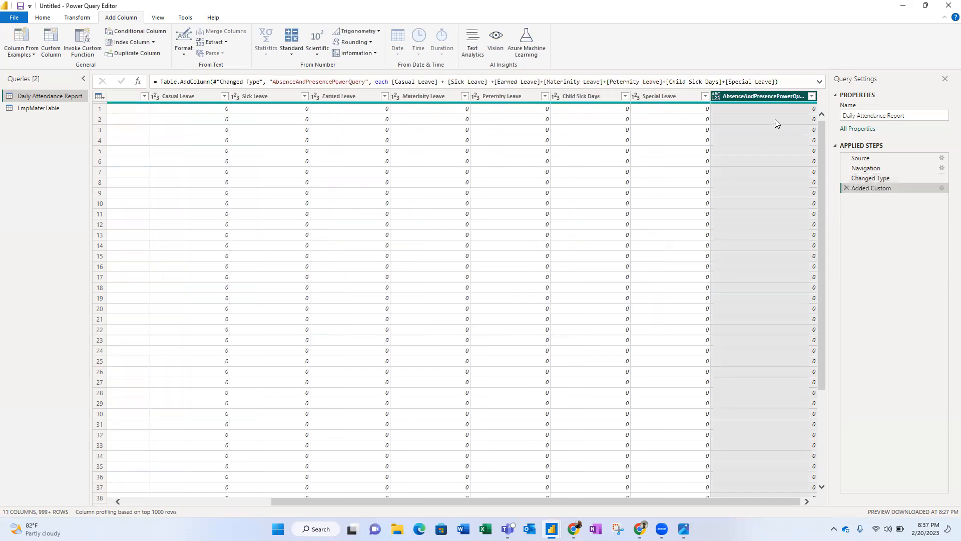
Check the full list of distinct values in the AbsenceAndPresencePowerQuery column and the listed values in Special Leave, without filtering either column.
click(812, 97)
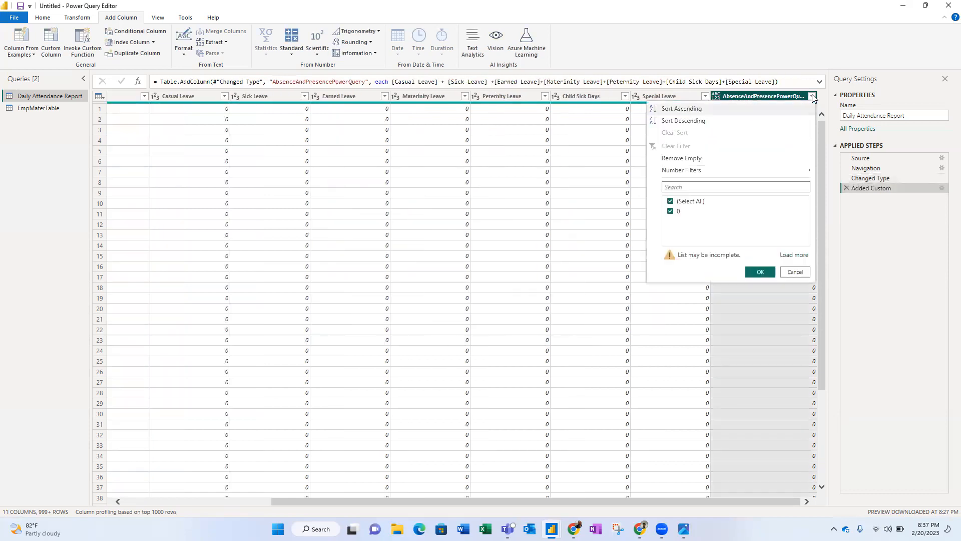
click(794, 254)
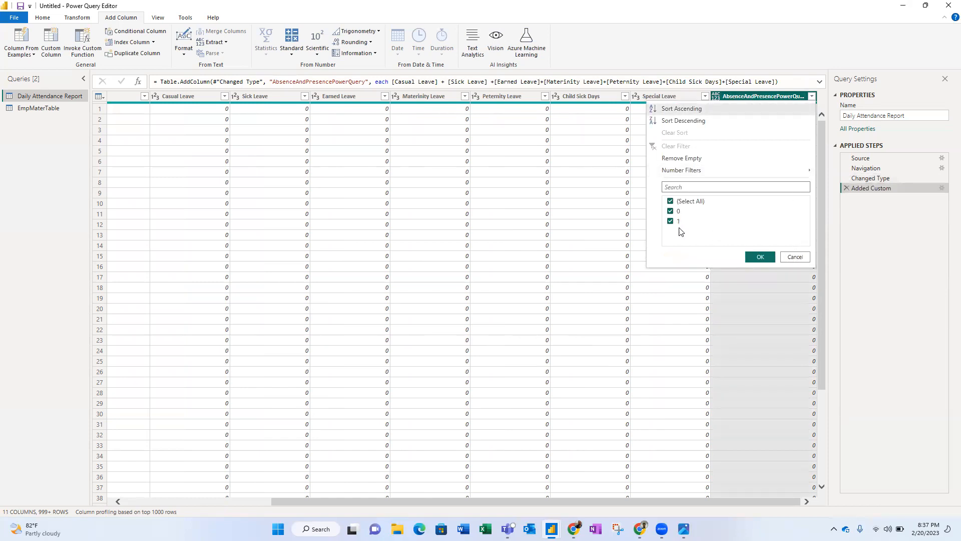
click(795, 257)
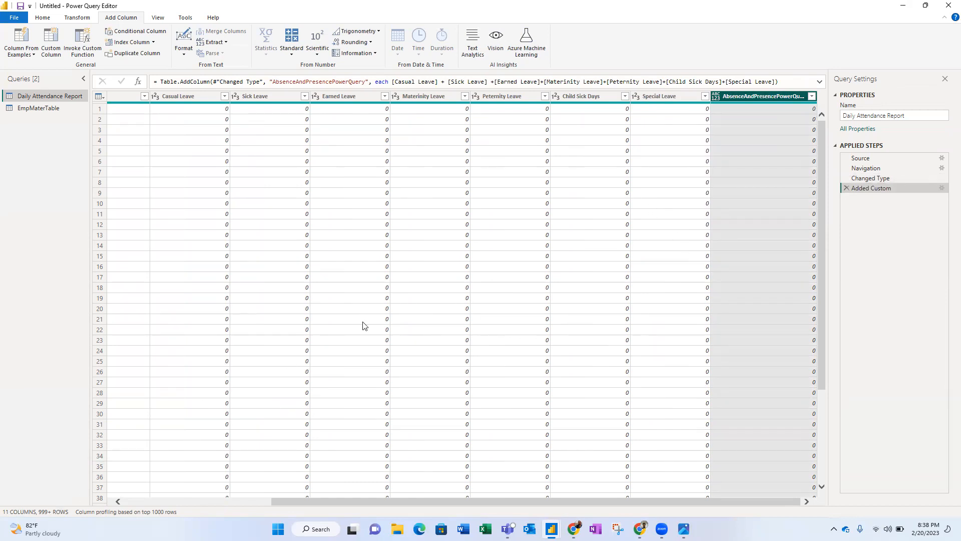
click(706, 98)
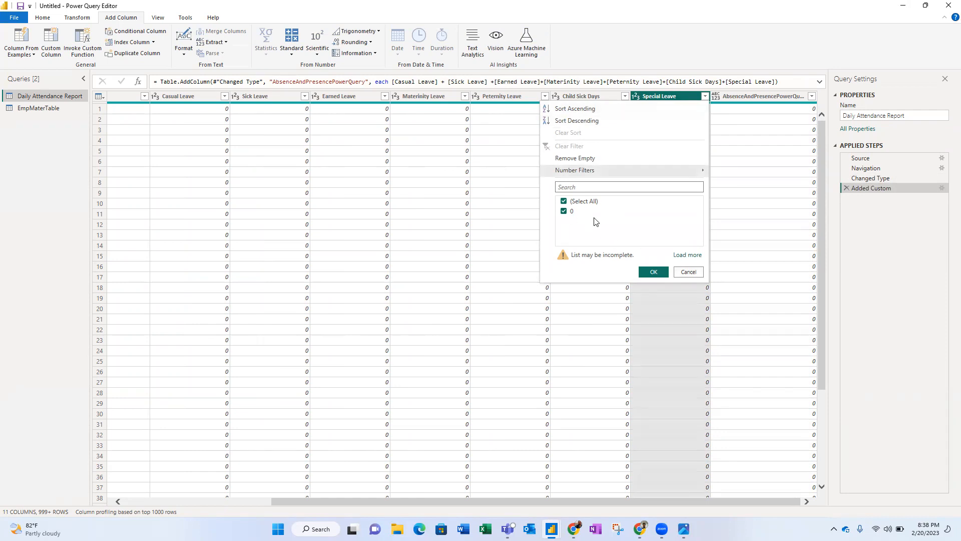
click(689, 272)
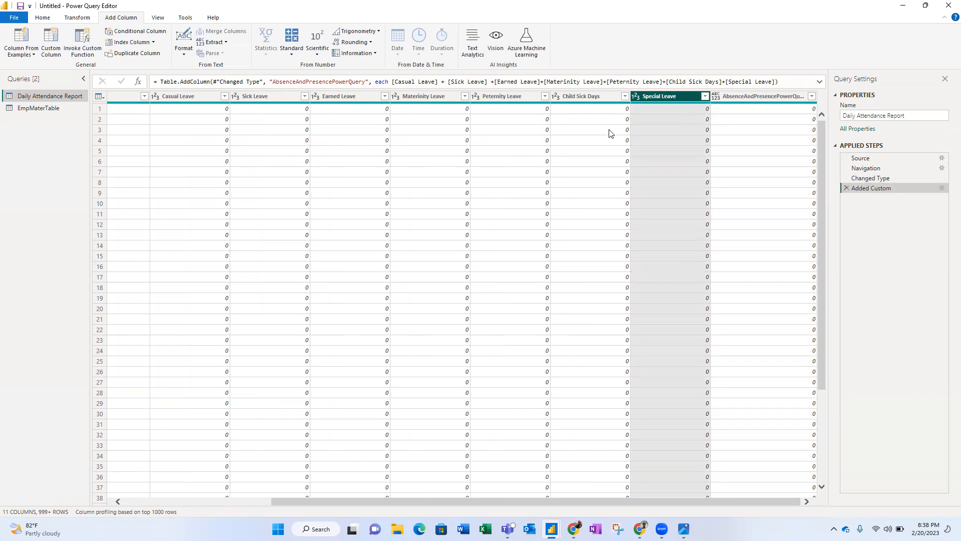
drag(557, 500, 411, 500)
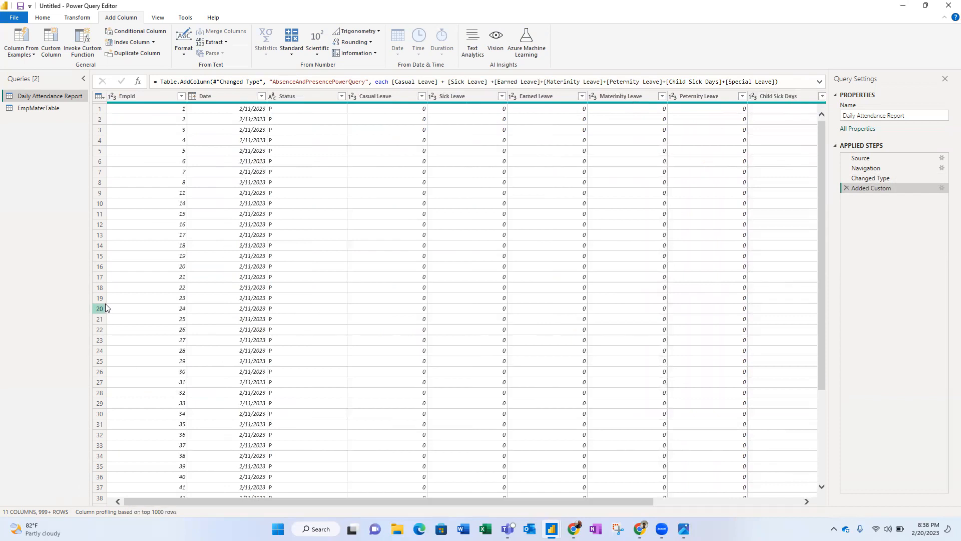
Close the query editor with the changes applied to the model, and display the Daily Attendance Report table in Data view.
click(42, 18)
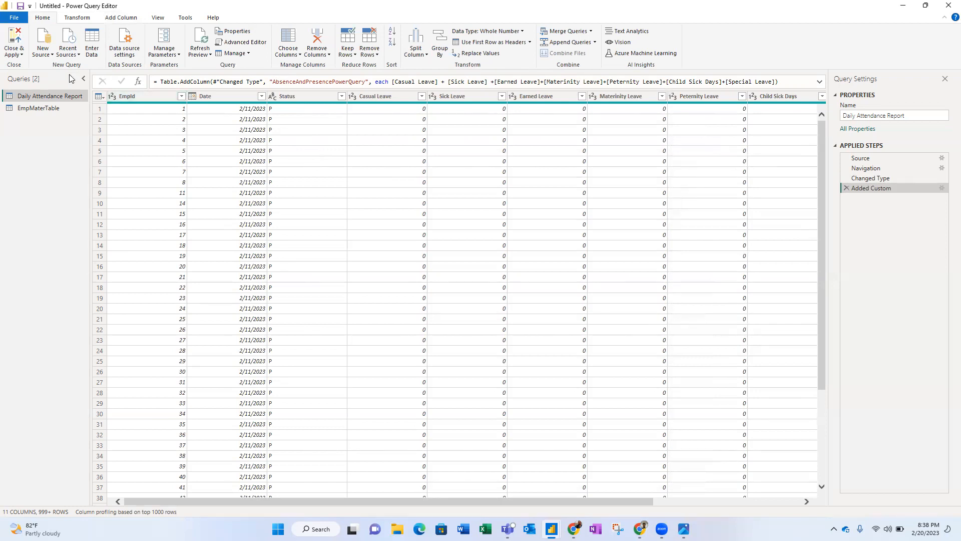
click(20, 55)
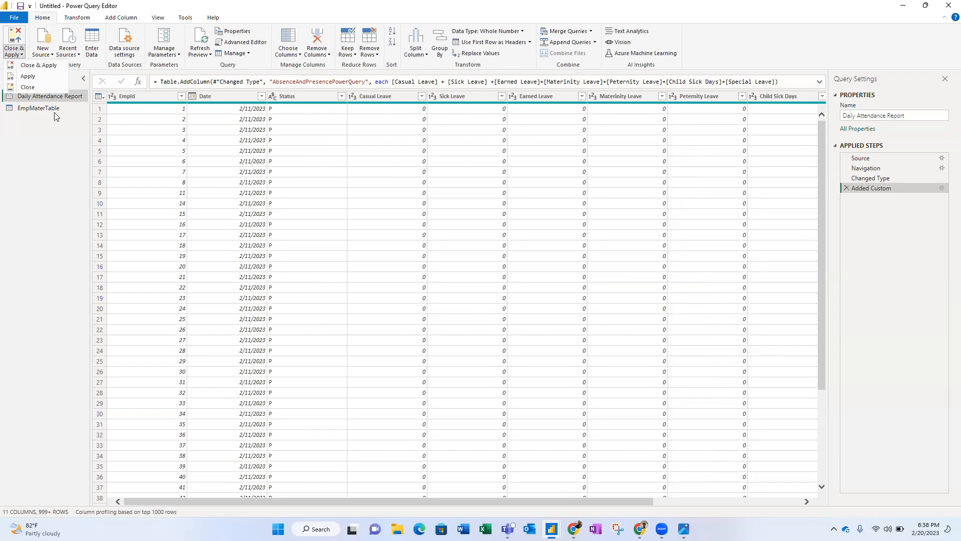
click(35, 67)
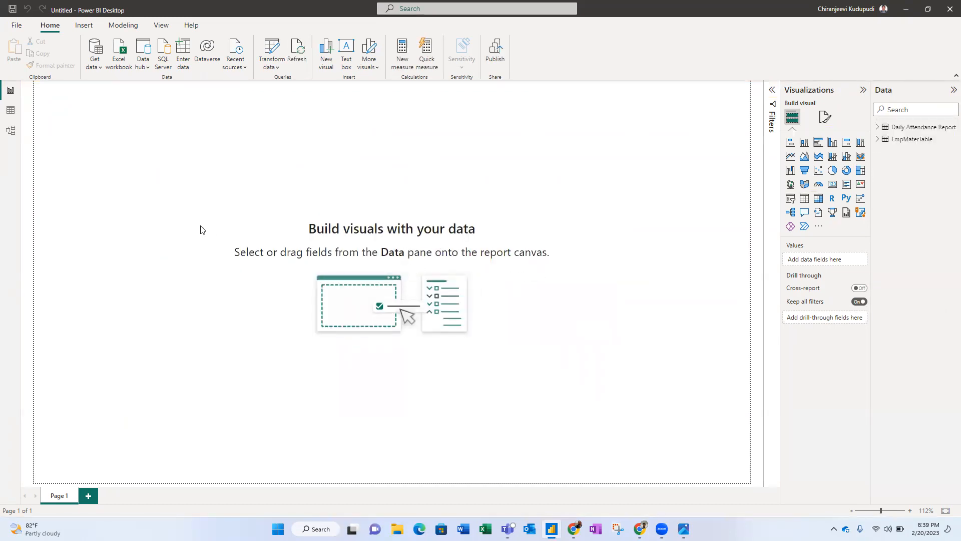
click(10, 114)
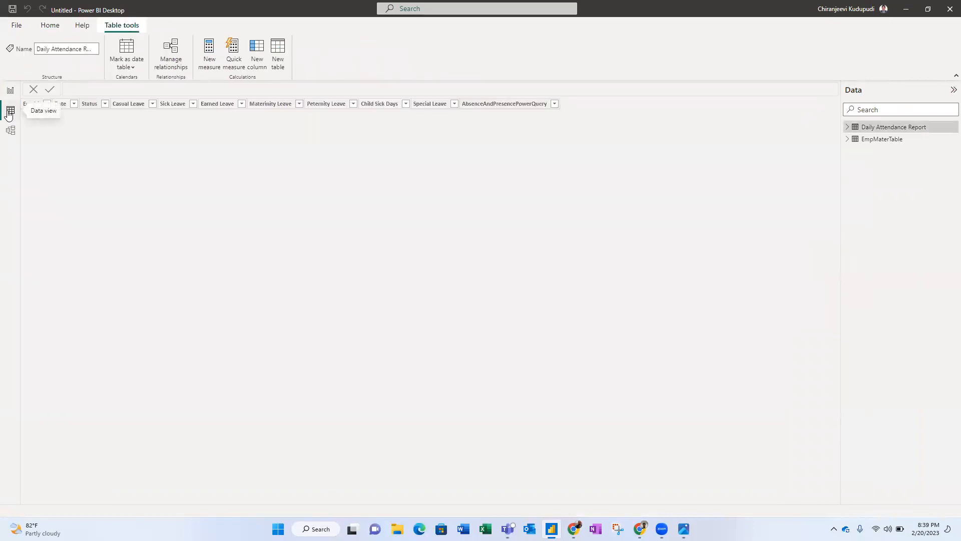
Review the records of Daily Attendance Report and EmpMaterTable, and check the distinct values in the Child Sick Days column.
click(8, 90)
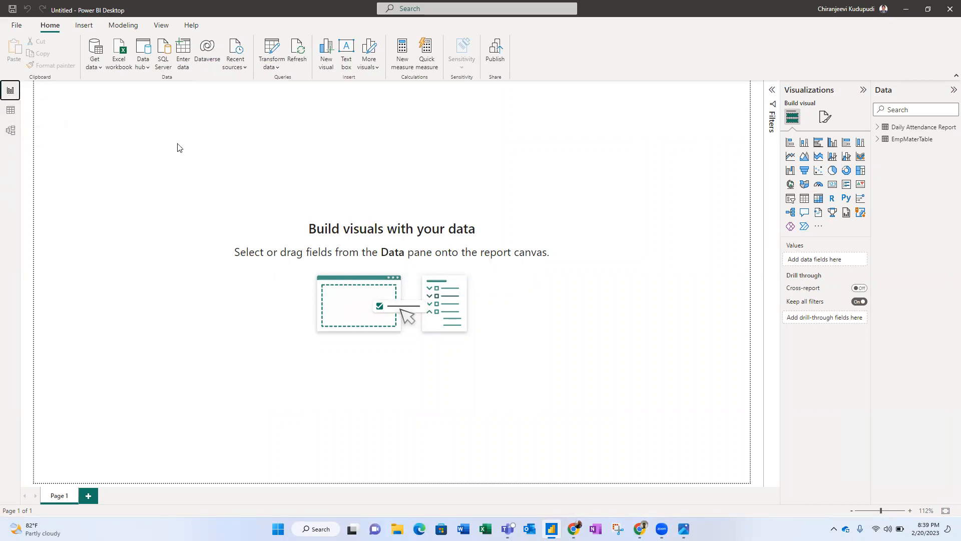
click(11, 111)
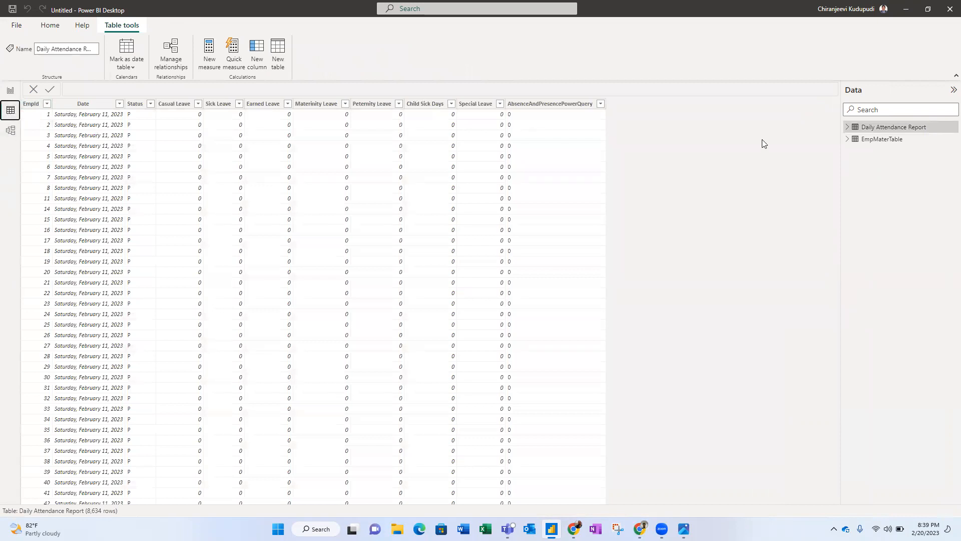
click(875, 140)
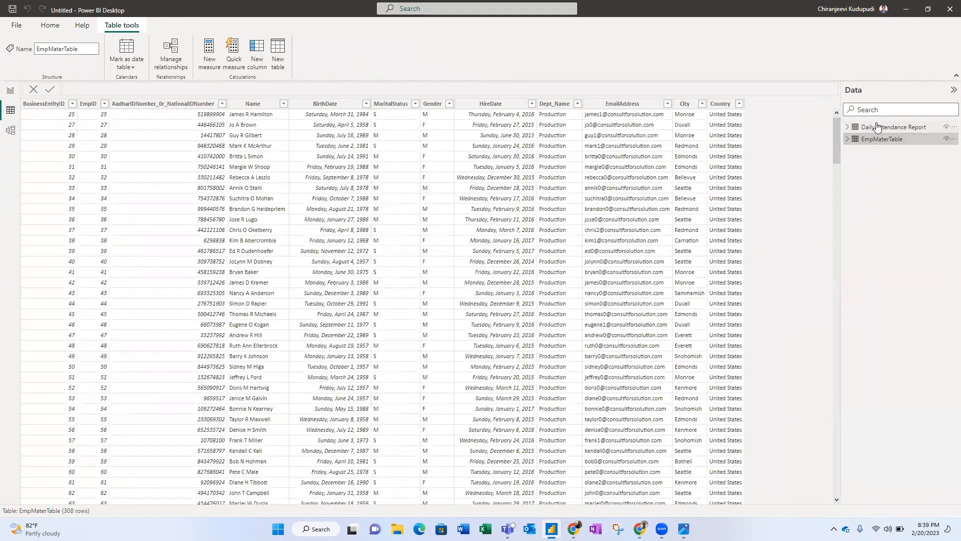
click(877, 128)
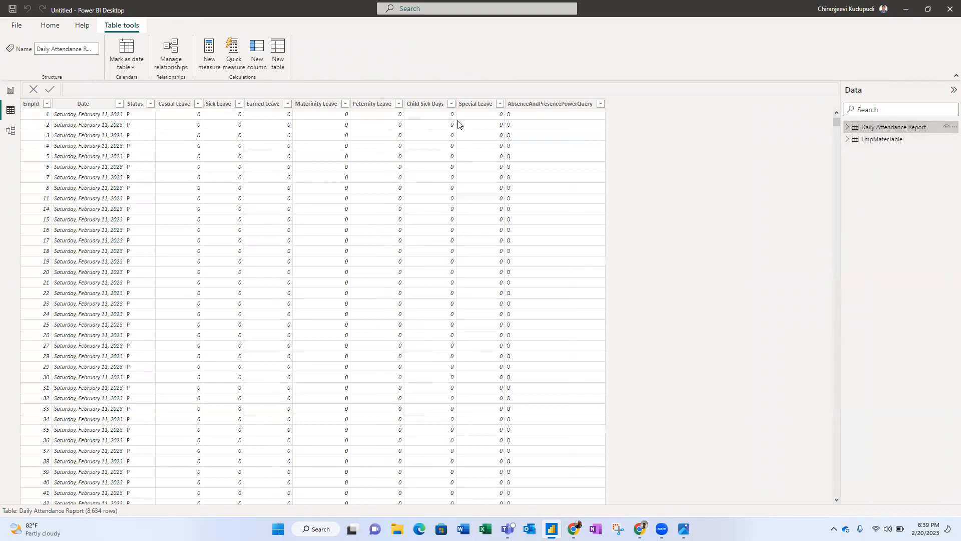
click(451, 105)
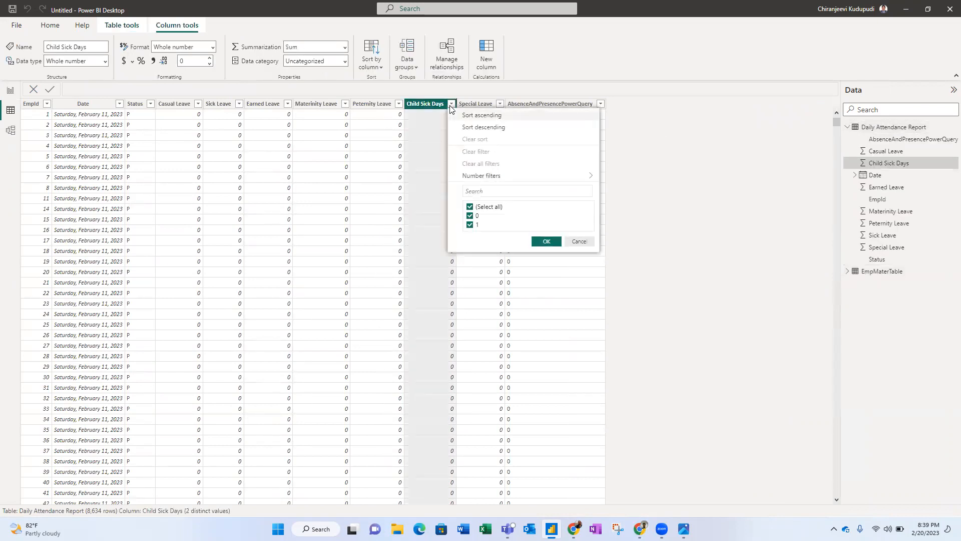
click(643, 244)
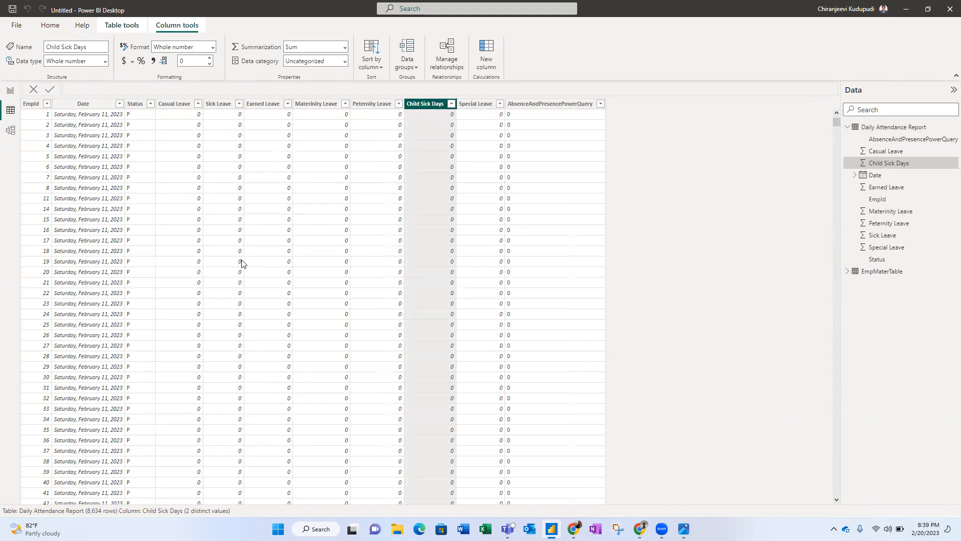
Arrange the model diagram so EmpMaterTable sits above the Daily Attendance Report table.
click(10, 131)
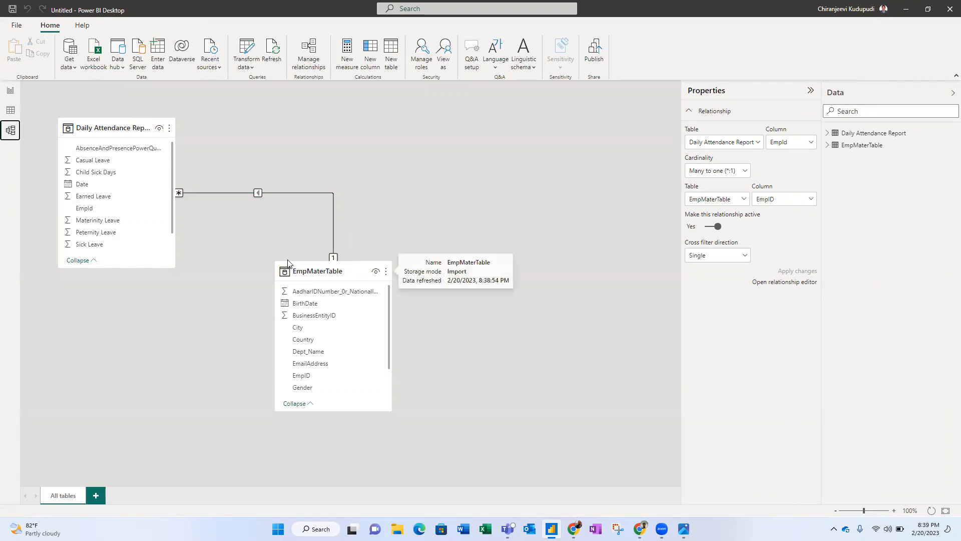
drag(311, 270, 357, 114)
drag(90, 128, 367, 332)
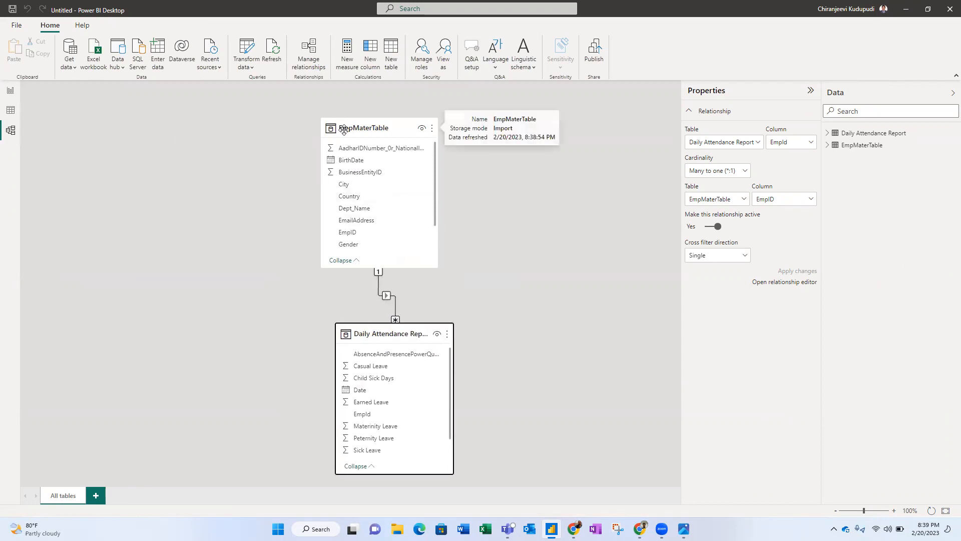
drag(342, 128, 263, 128)
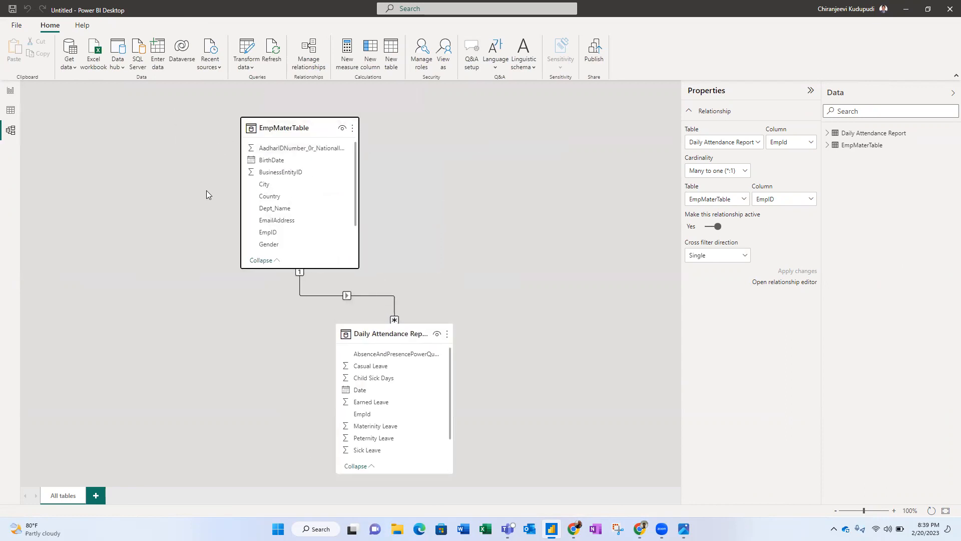
drag(359, 334, 330, 344)
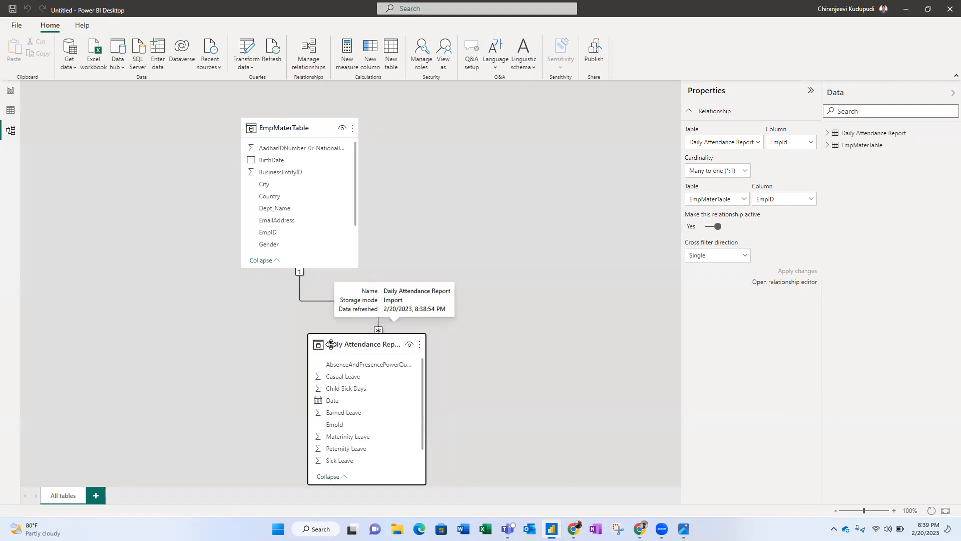
Delete the relationship between EmpMaterTable and Daily Attendance Report from the model.
right_click(303, 303)
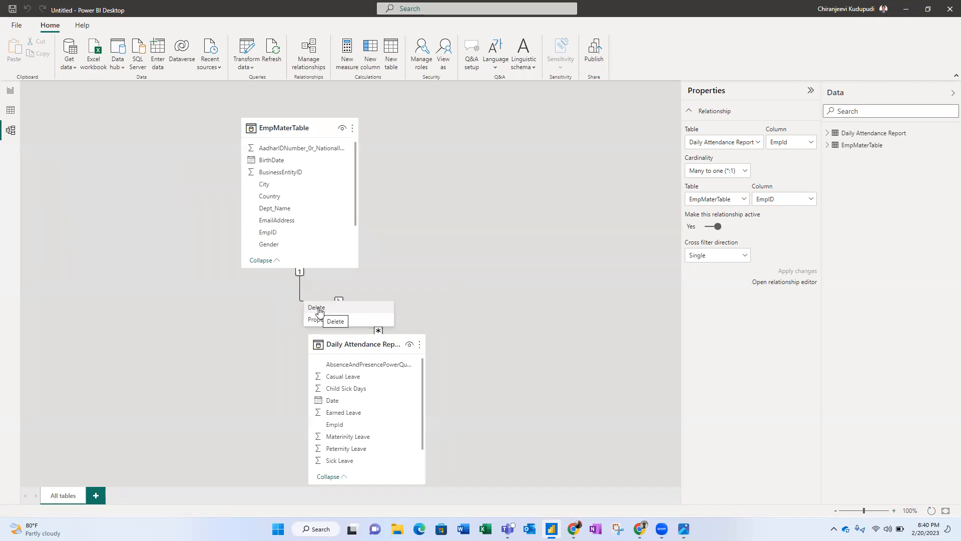
click(318, 308)
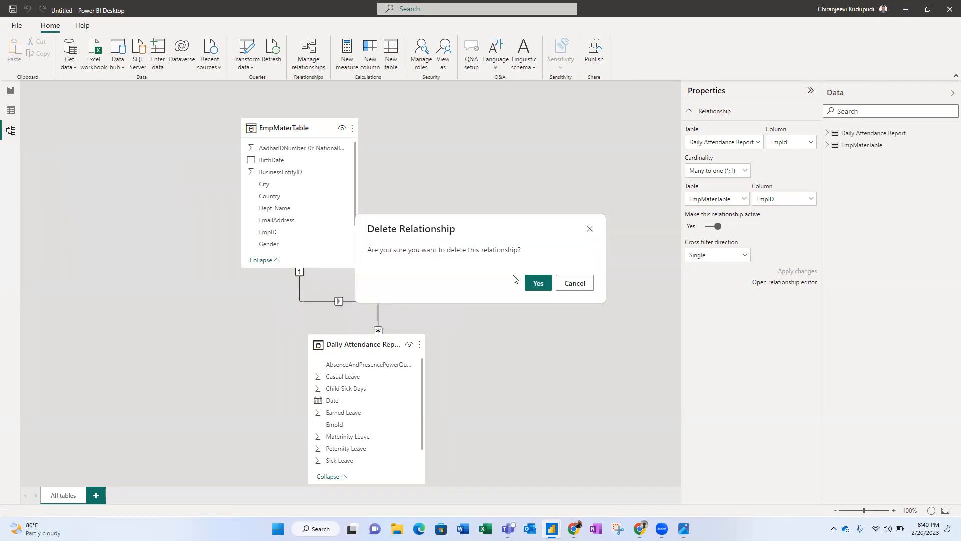
click(531, 284)
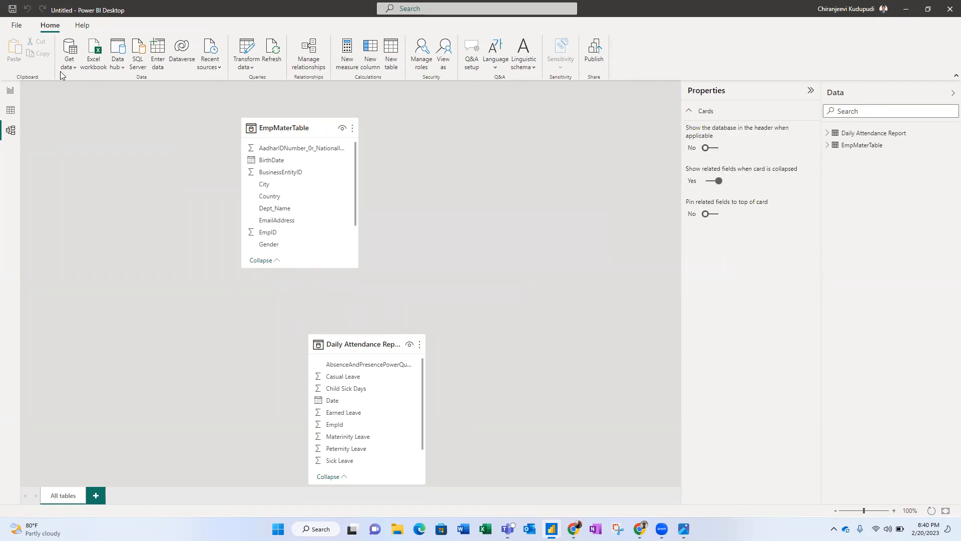
Turn off auto date/time for new files in the global Data Load options.
click(16, 25)
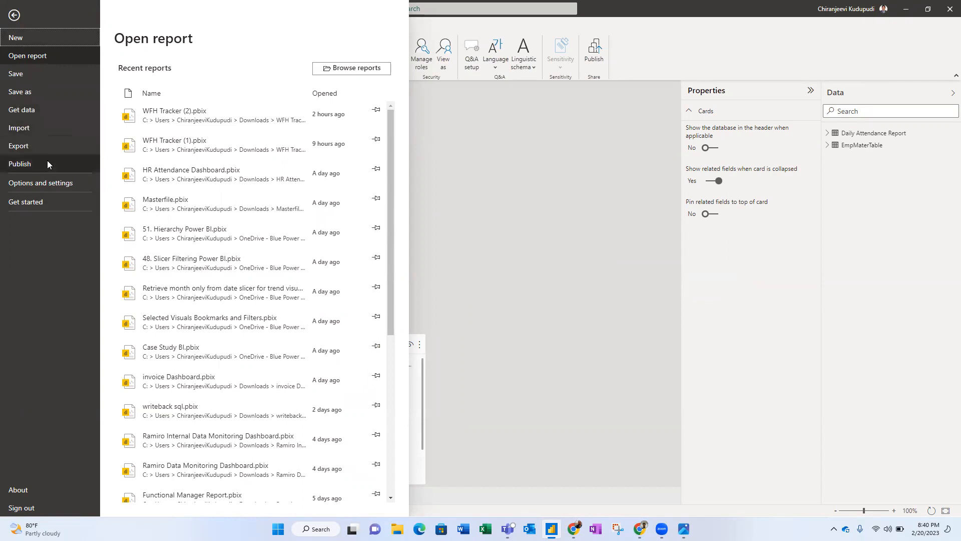
click(52, 184)
click(155, 69)
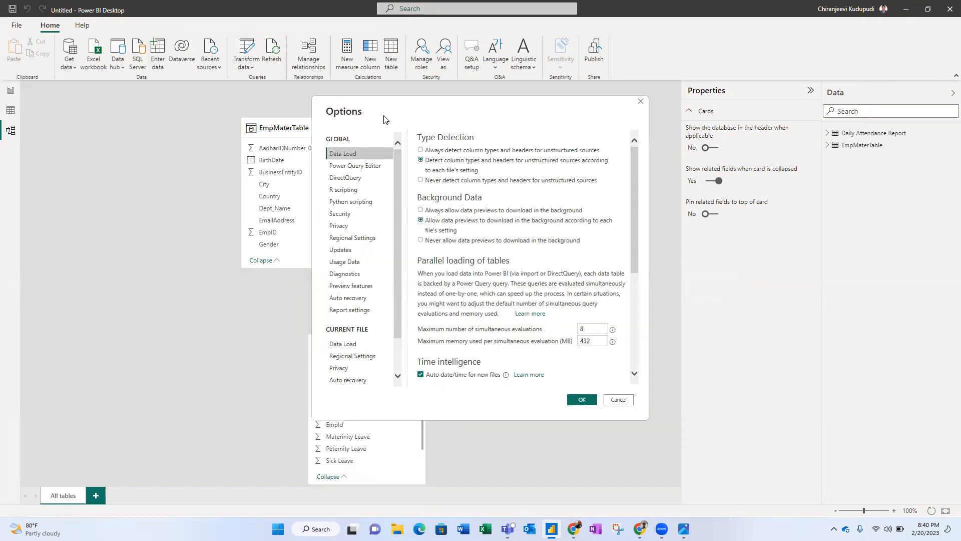
scroll(631, 208, down, 3)
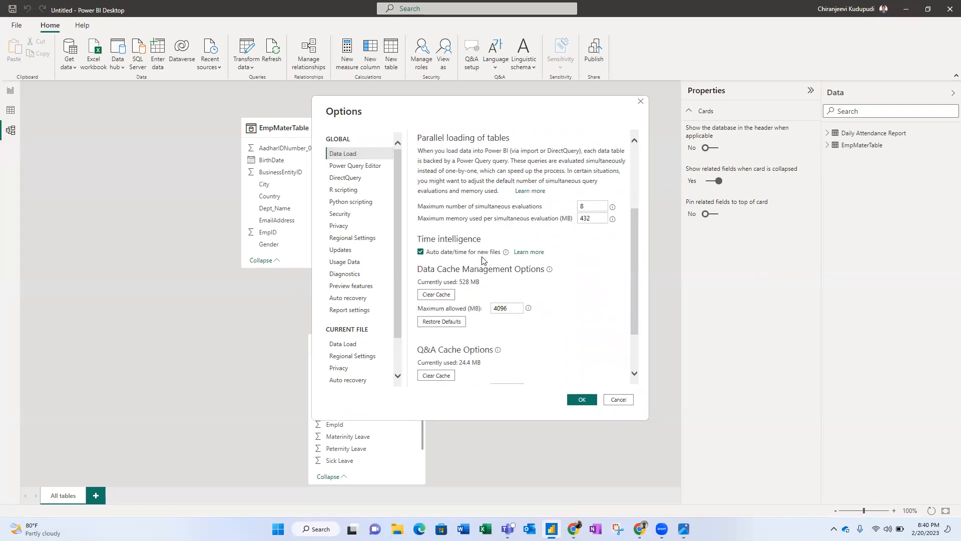
click(421, 255)
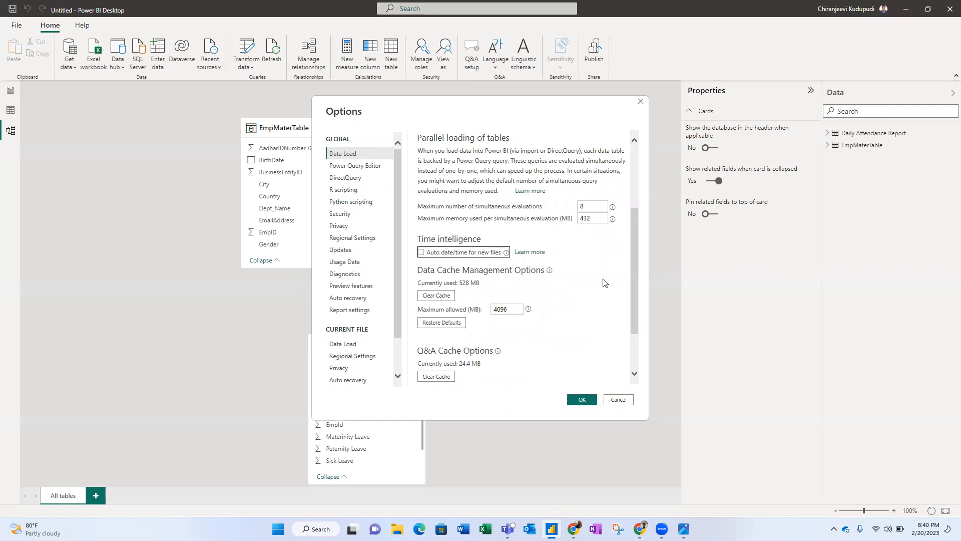
Examine the remaining global option categories, from Power Query Editor and DirectQuery through Preview features, Auto recovery and Report settings.
drag(637, 278, 619, 202)
click(339, 168)
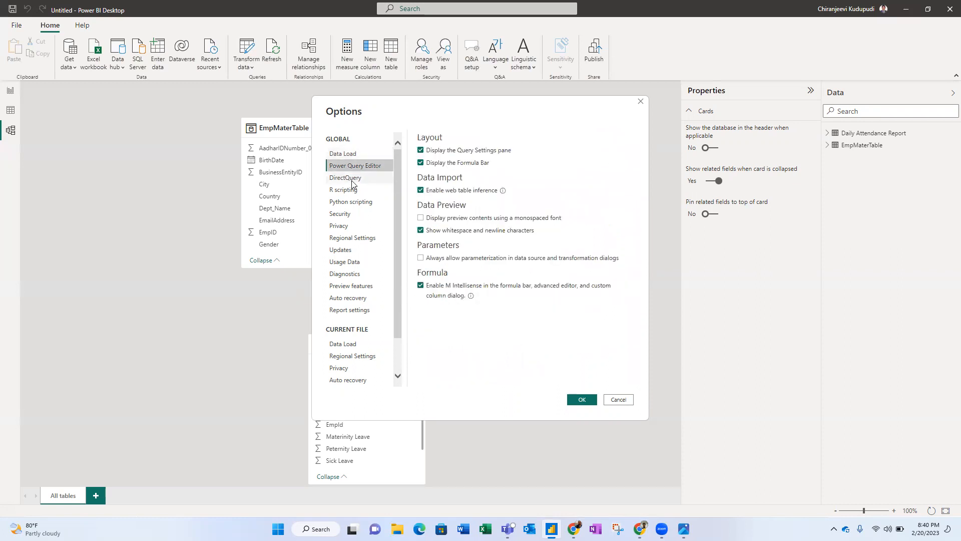
click(352, 181)
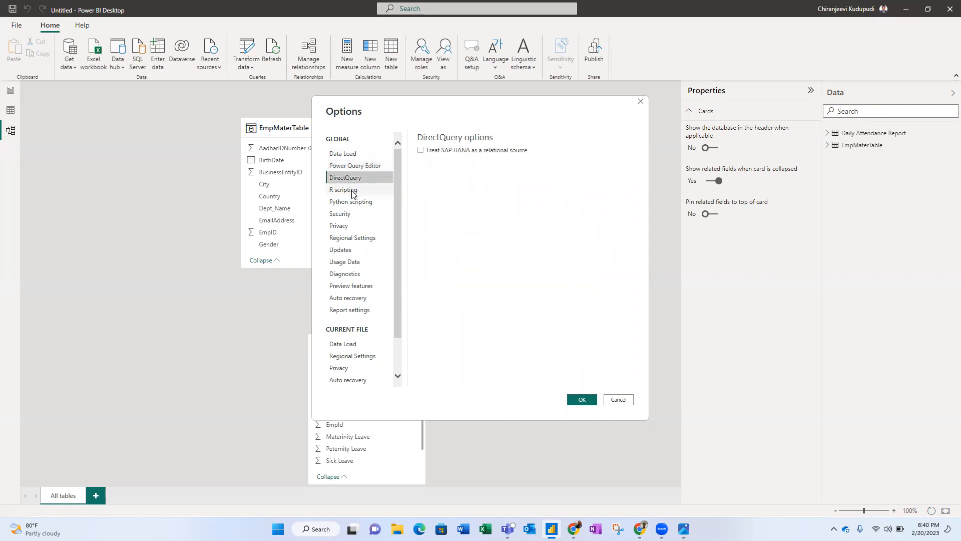
click(357, 227)
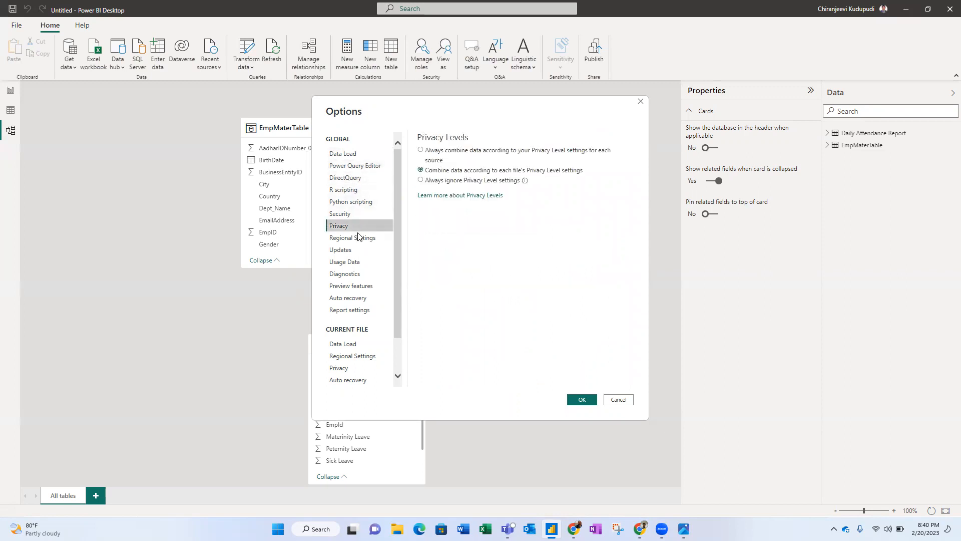
click(359, 239)
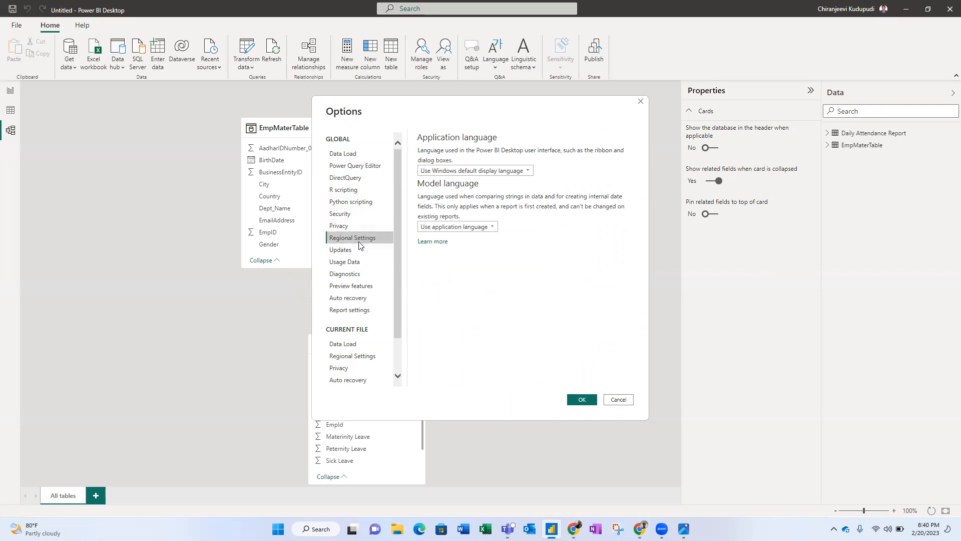
click(350, 251)
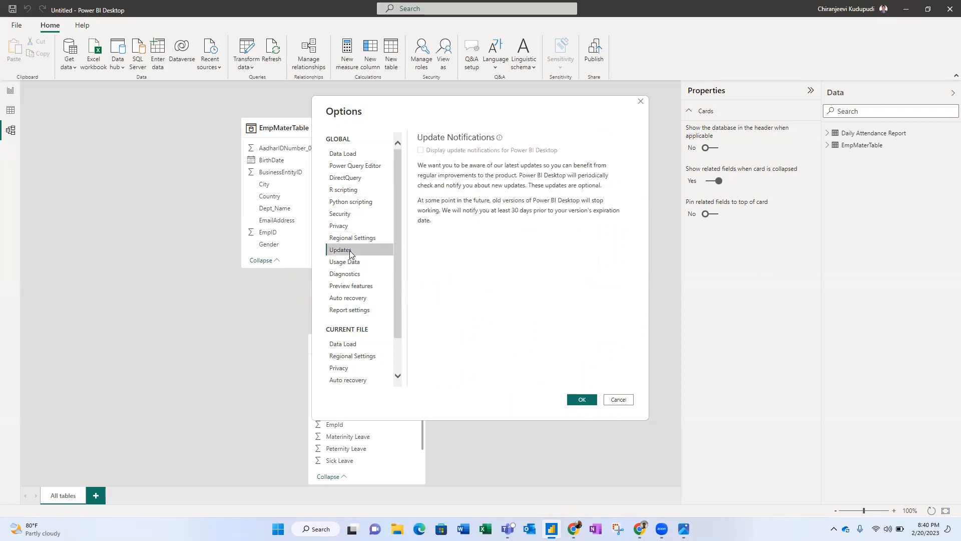
click(352, 262)
click(354, 275)
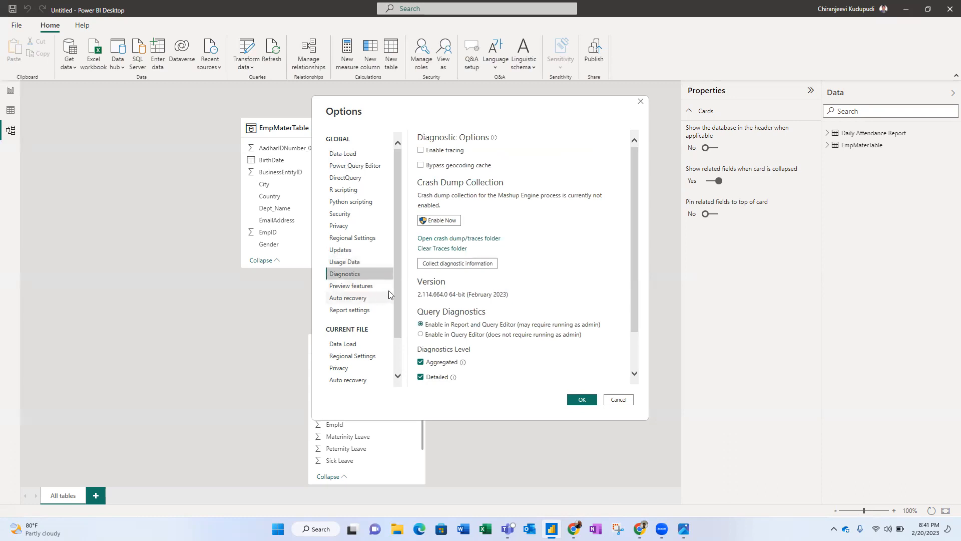
click(352, 288)
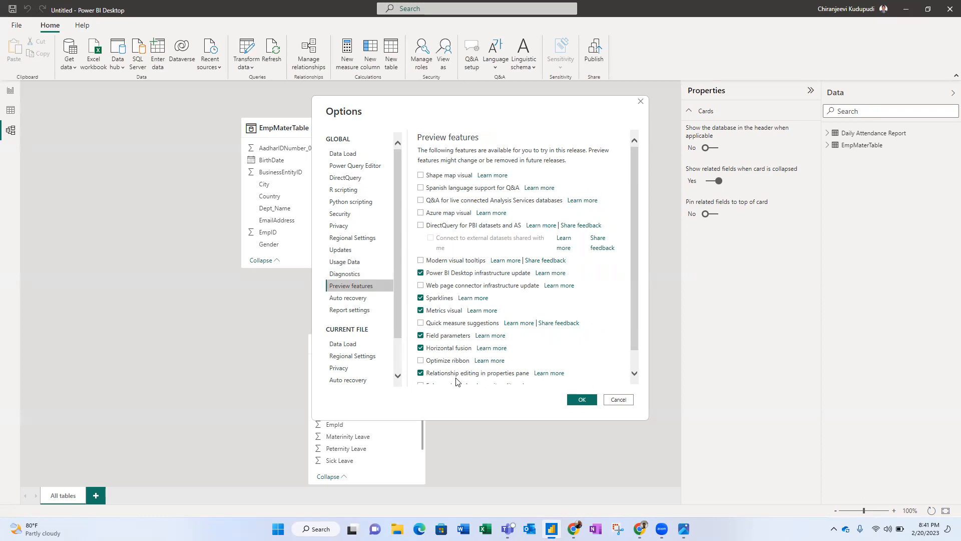
scroll(640, 311, down, 1)
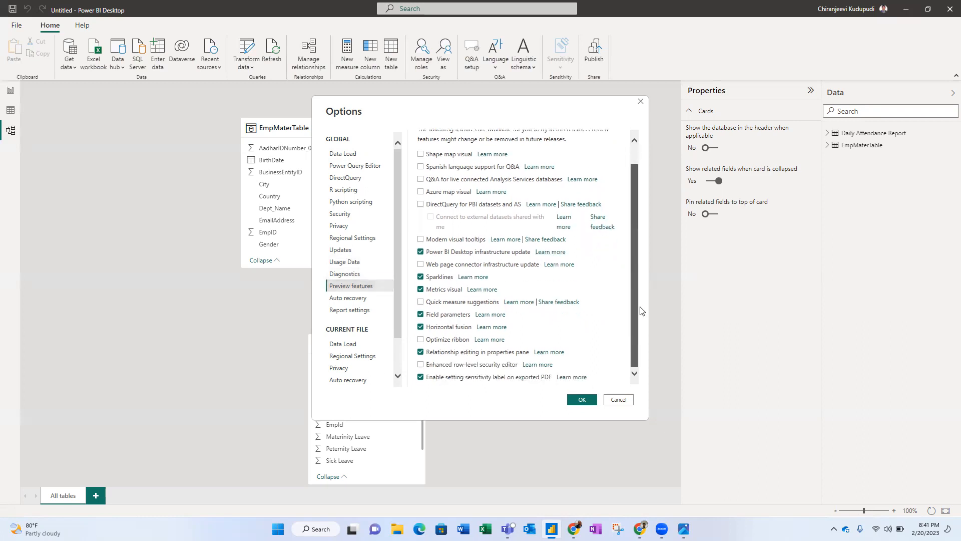
click(343, 301)
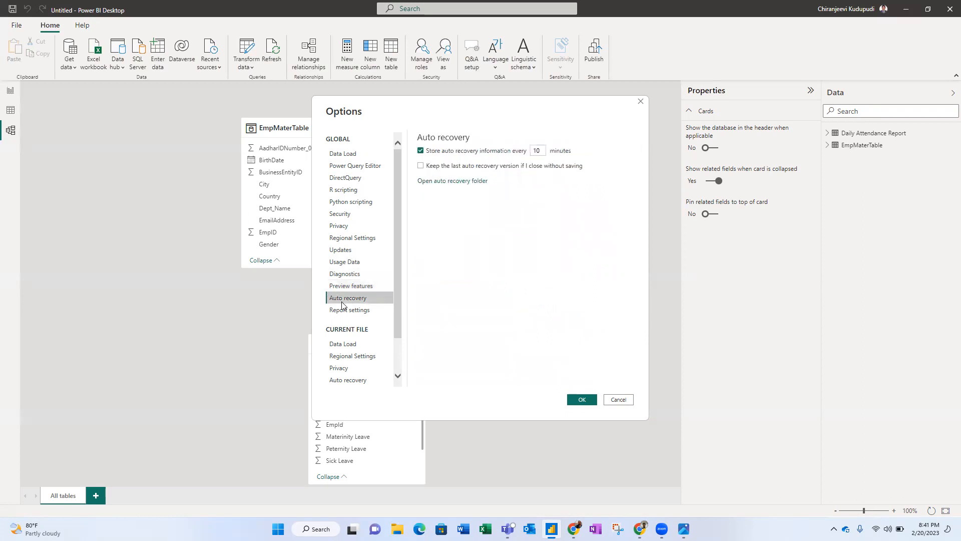
click(345, 314)
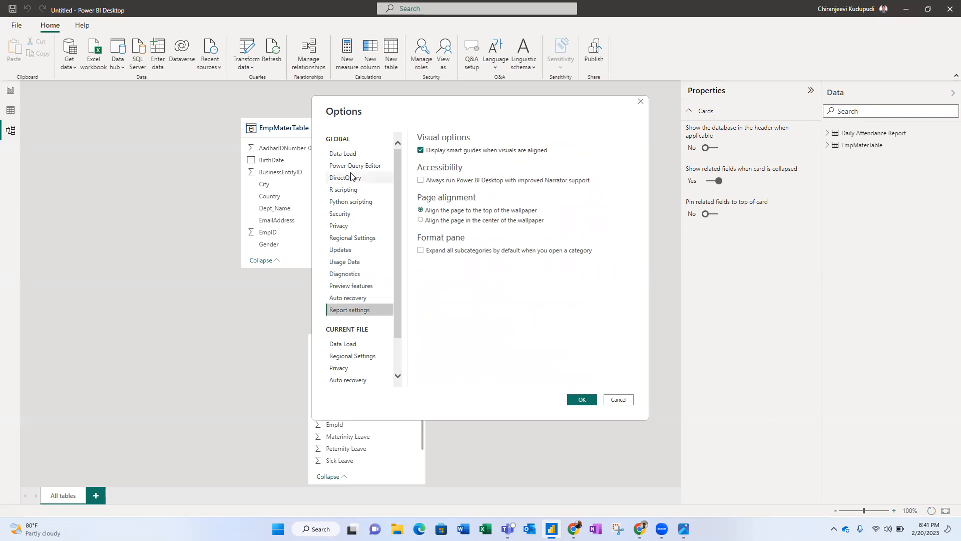
Disable importing relationships on first load and autodetecting new relationships in the current file's Data Load options, and apply the changes.
click(353, 345)
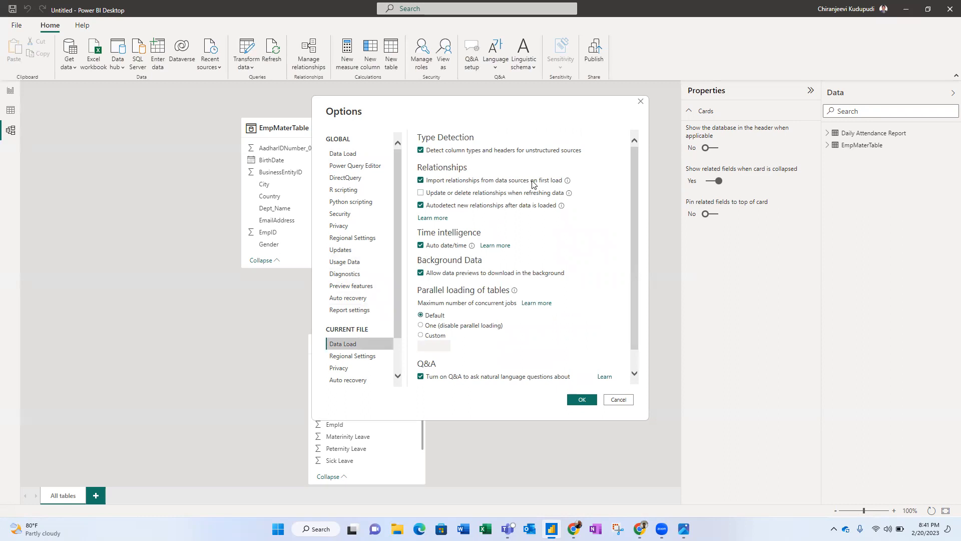
click(439, 181)
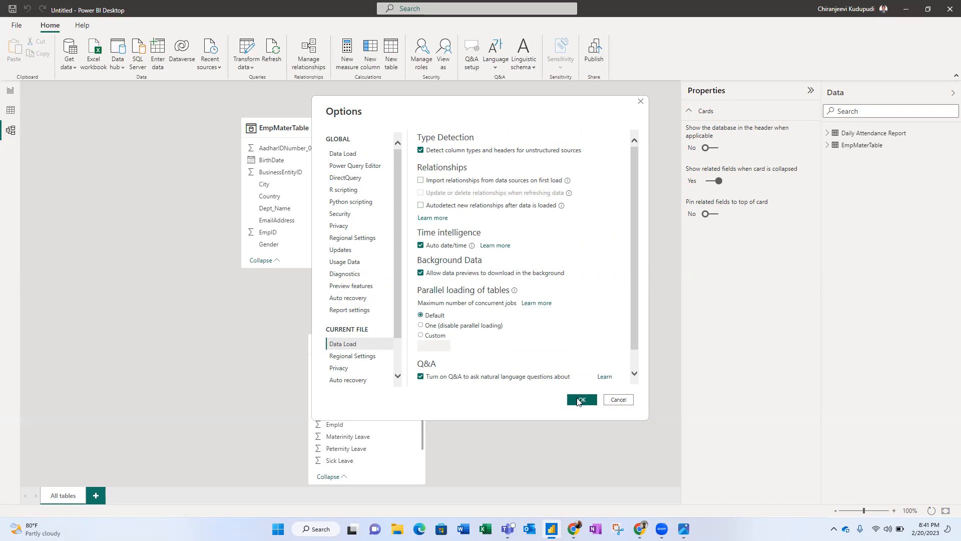
click(580, 400)
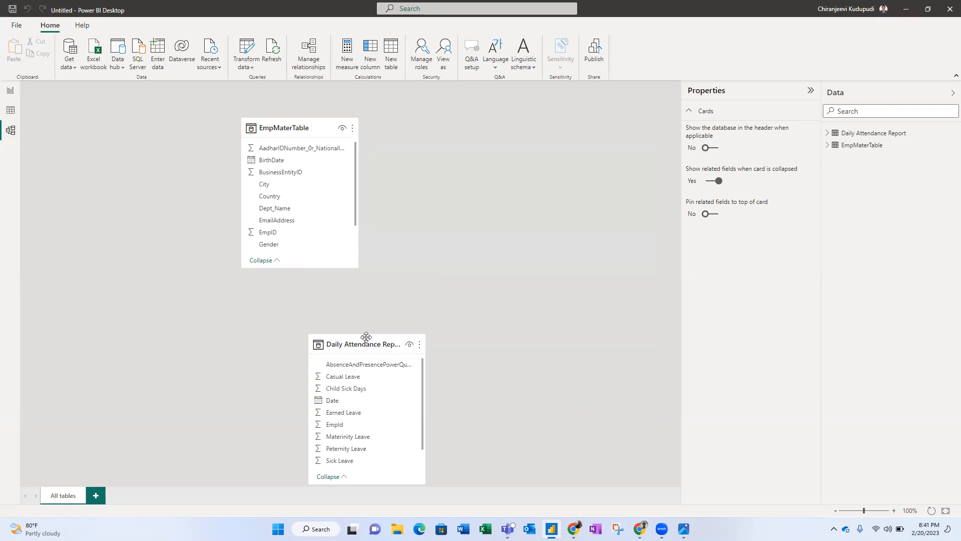
Shift the Daily Attendance Report table in the model diagram so it sits more directly beneath EmpMaterTable.
mouse_move(366, 336)
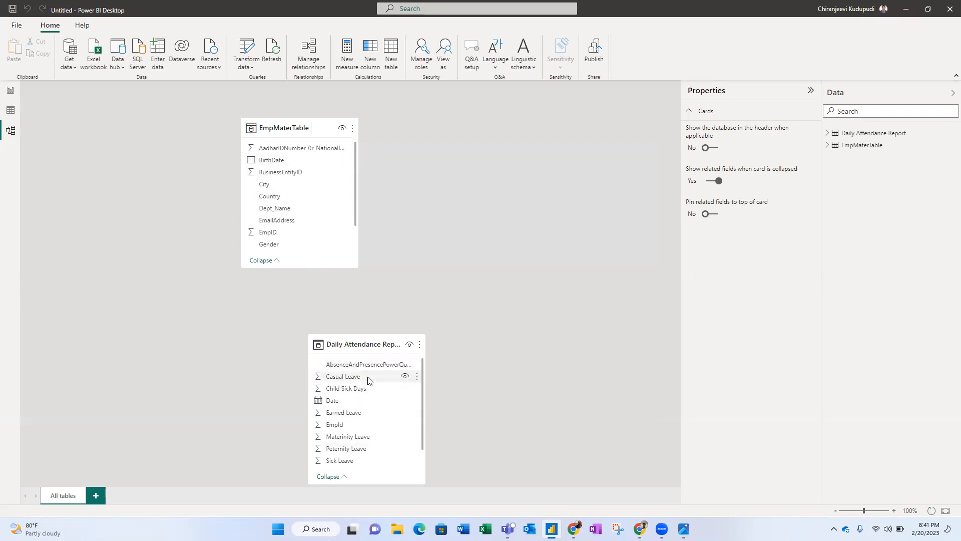
mouse_move(396, 346)
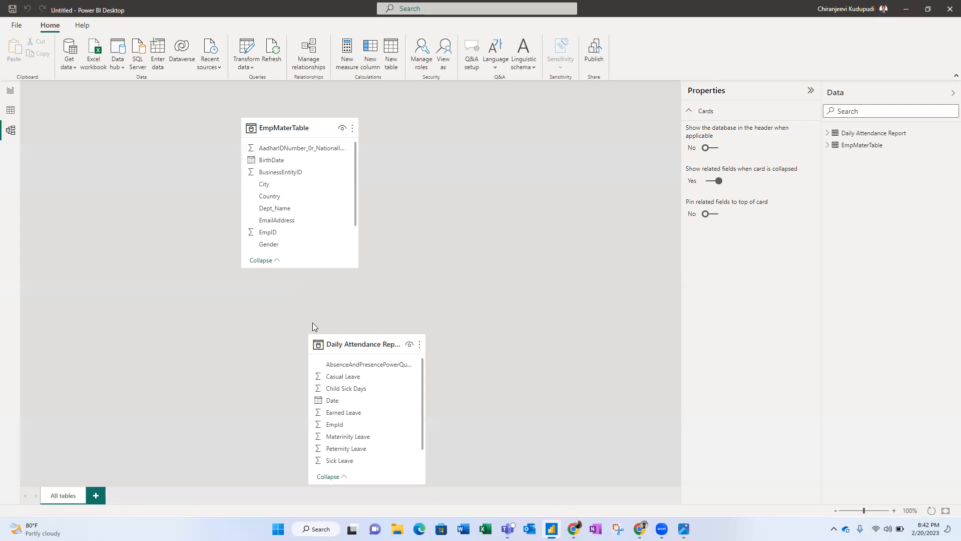
drag(330, 343, 300, 341)
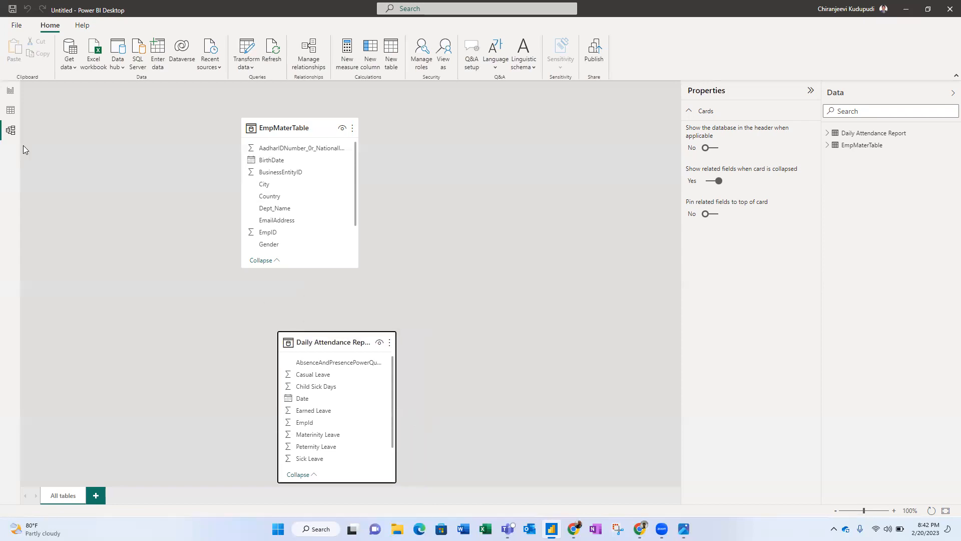
Review the employee records of EmpMaterTable in the data view.
click(6, 111)
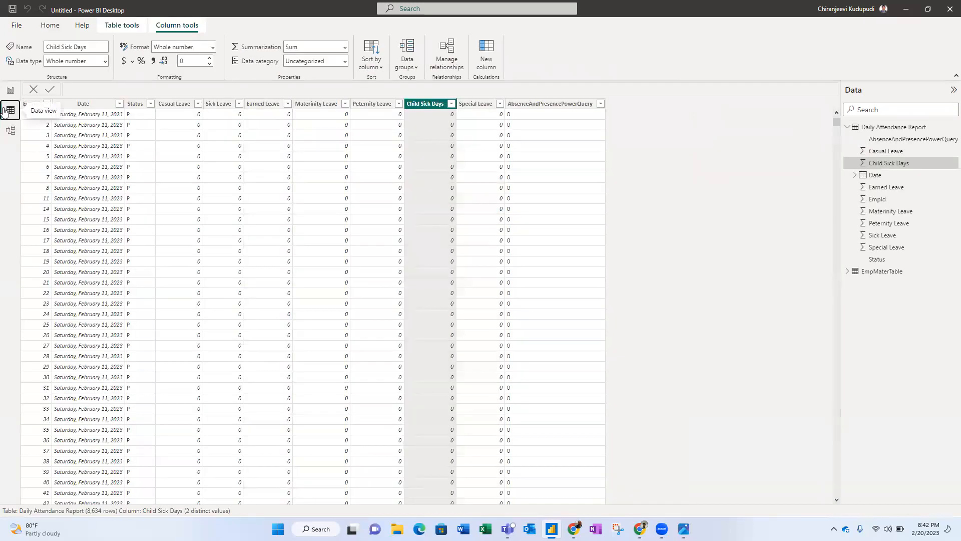
click(869, 274)
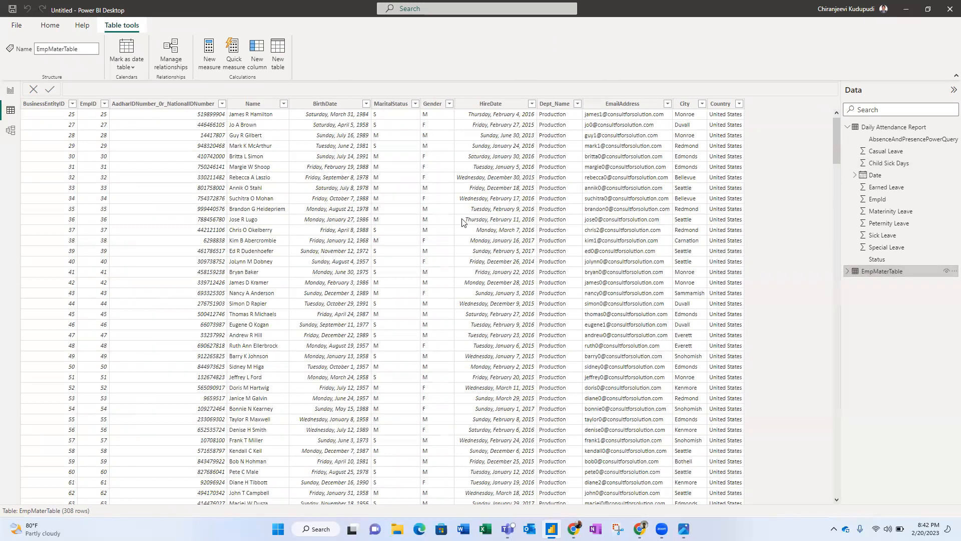
Format the BirthDate and HireDate columns of EmpMaterTable as Short Date (*3/14/2001).
click(333, 106)
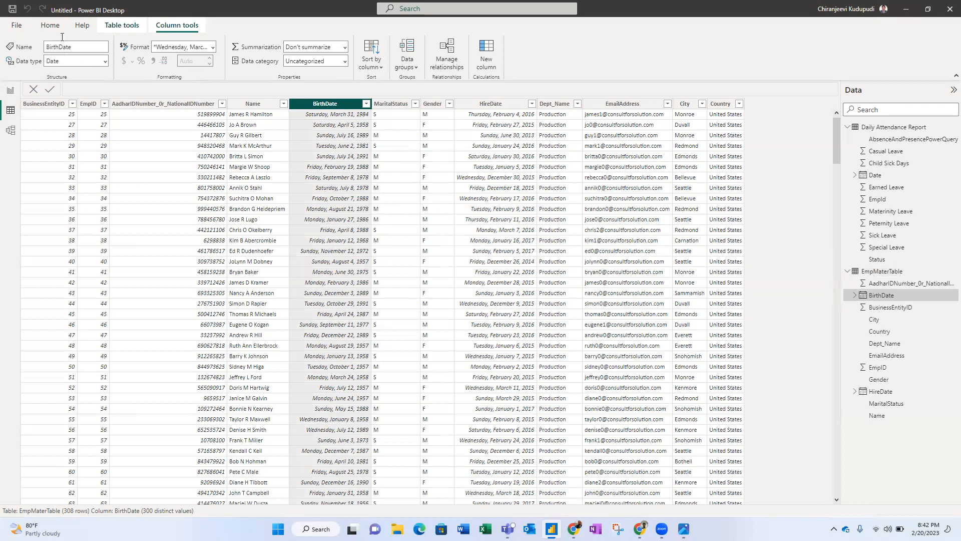
click(213, 47)
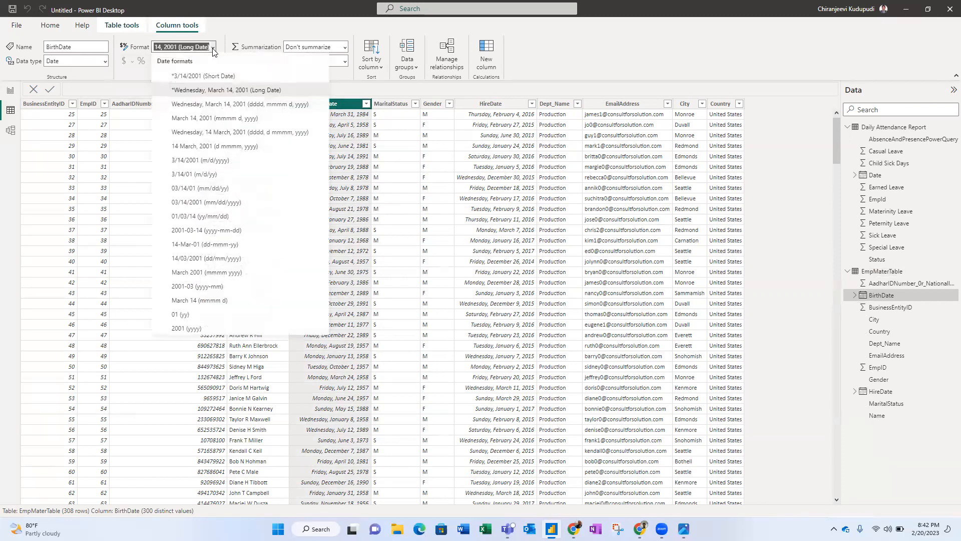
click(213, 75)
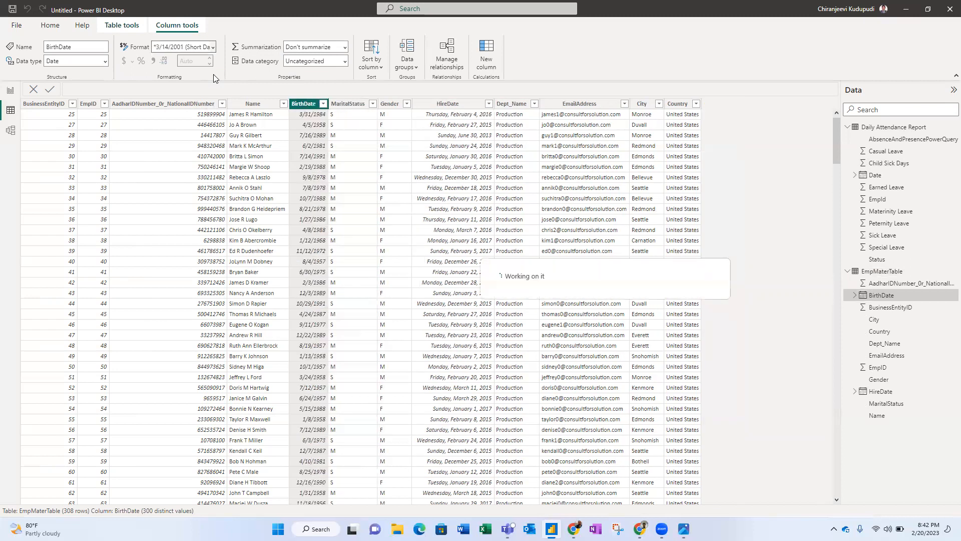
click(451, 106)
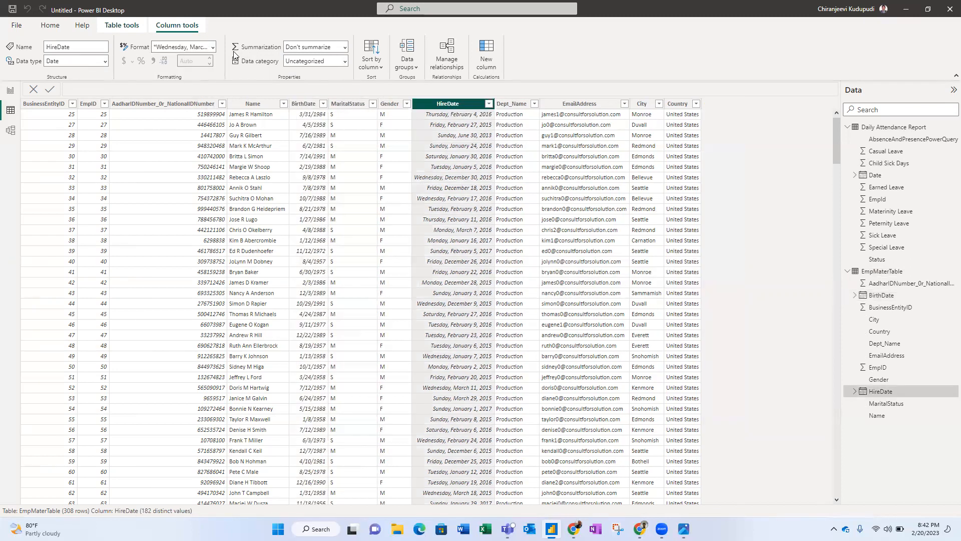
click(213, 46)
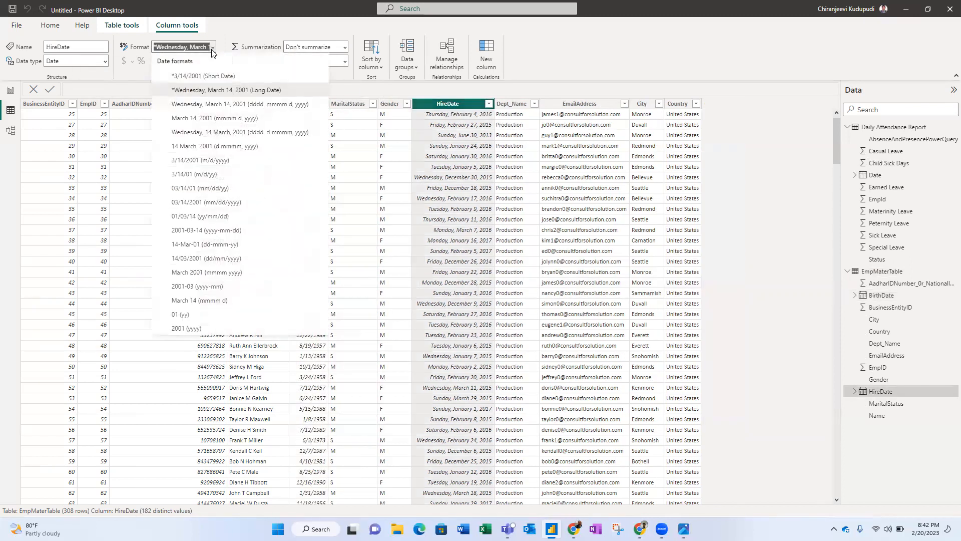
click(212, 74)
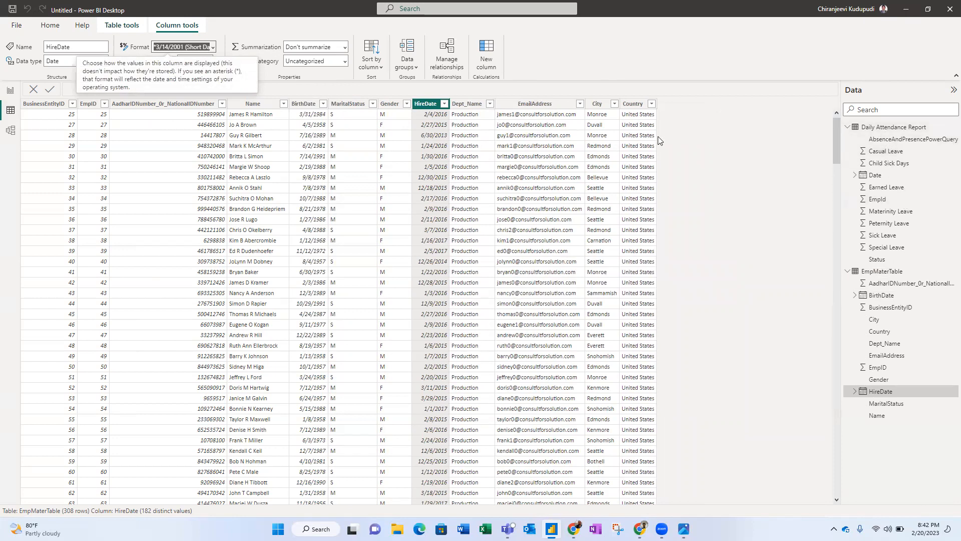
Set the data category of EmpMaterTable's City column to City and of its Country column to County.
click(597, 104)
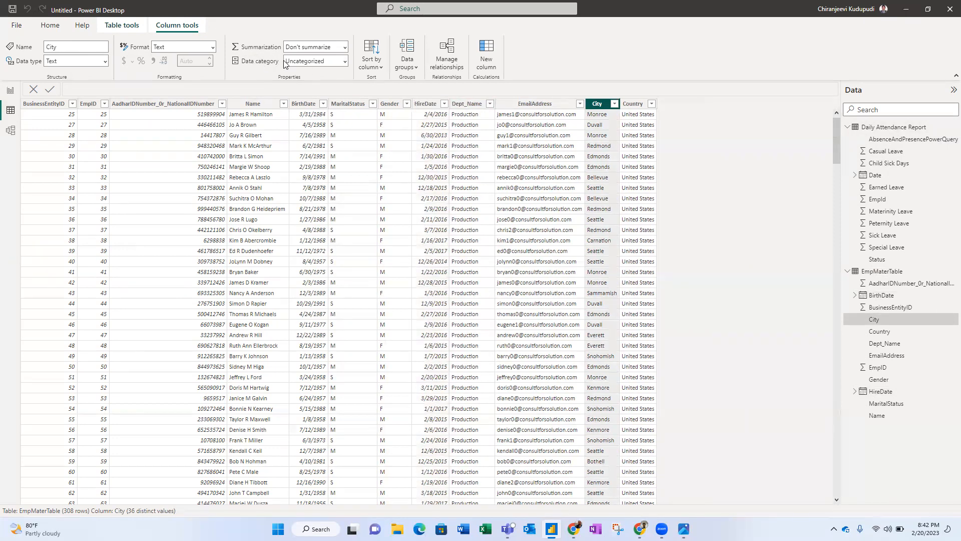
click(345, 63)
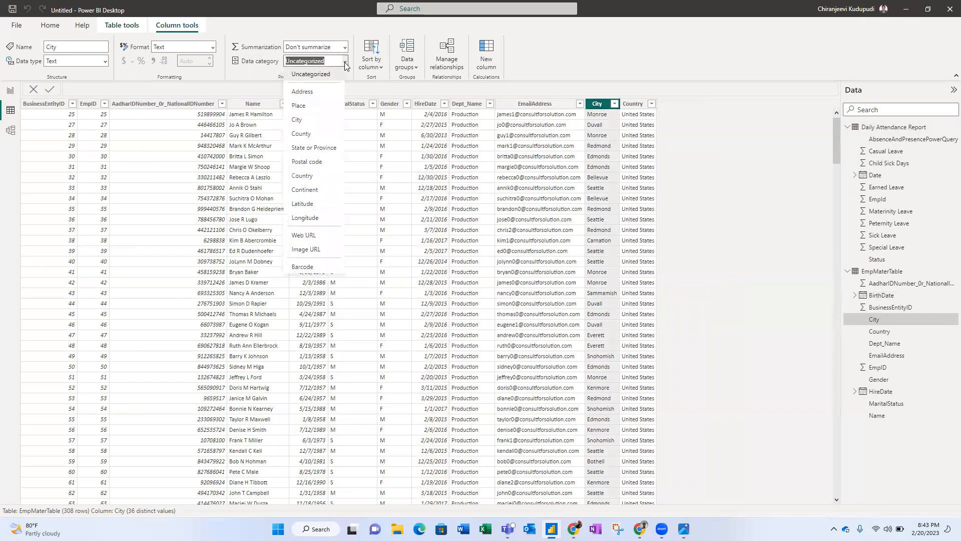
click(316, 120)
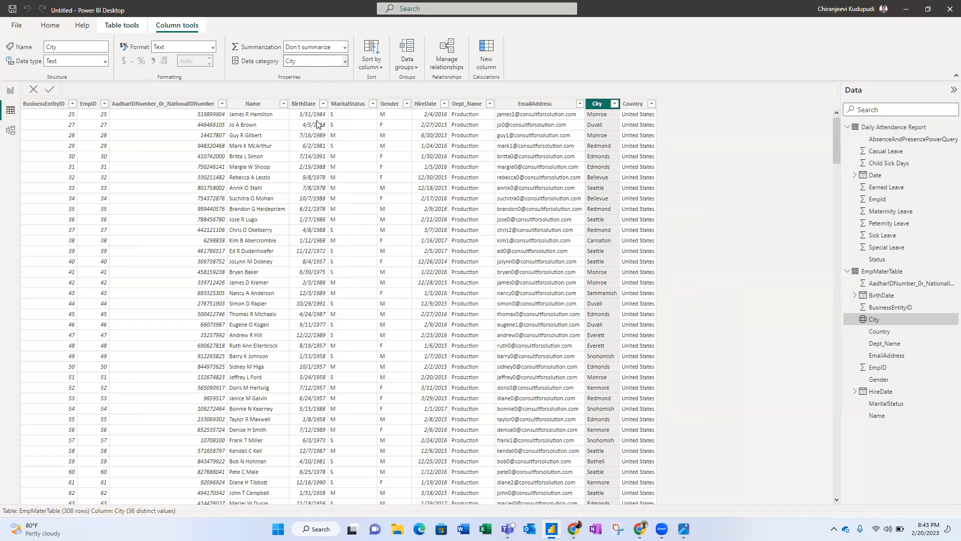
click(630, 103)
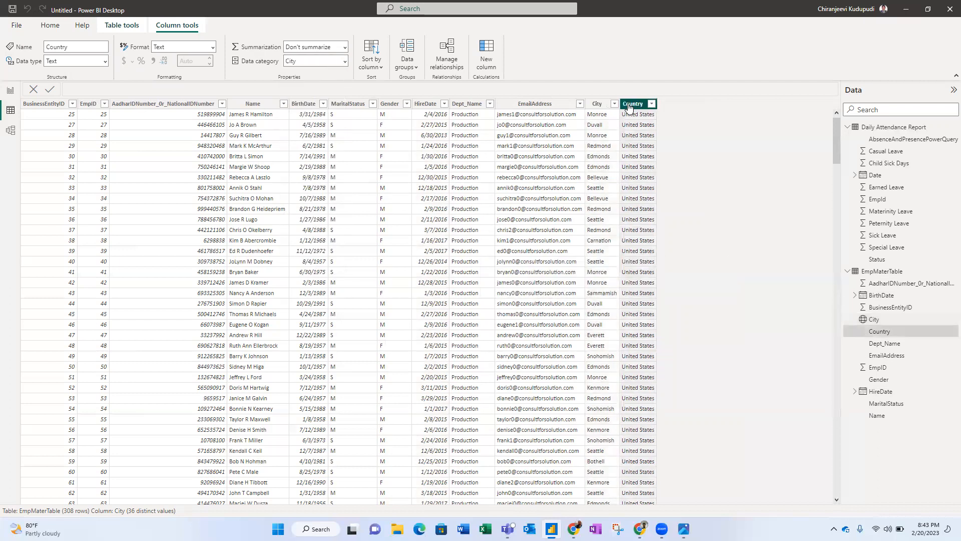
click(345, 62)
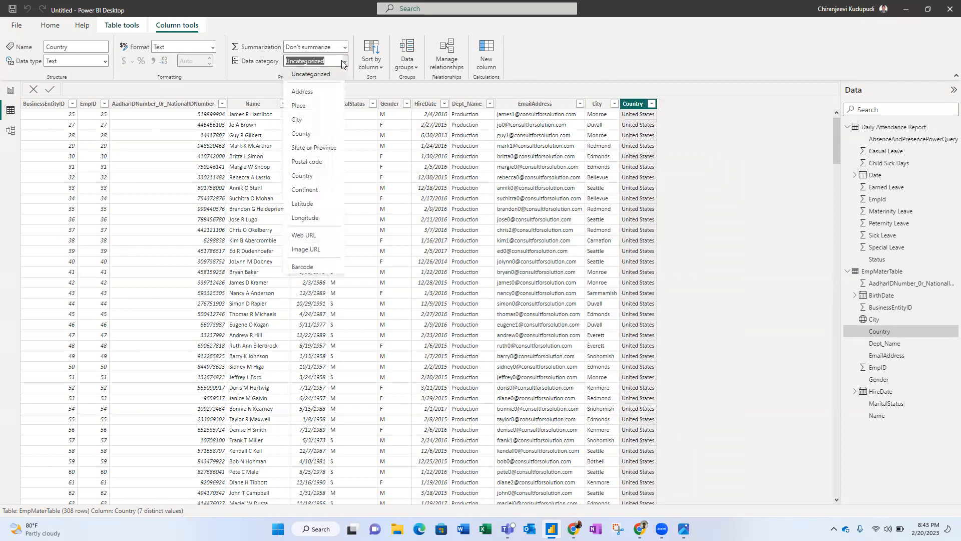
click(319, 138)
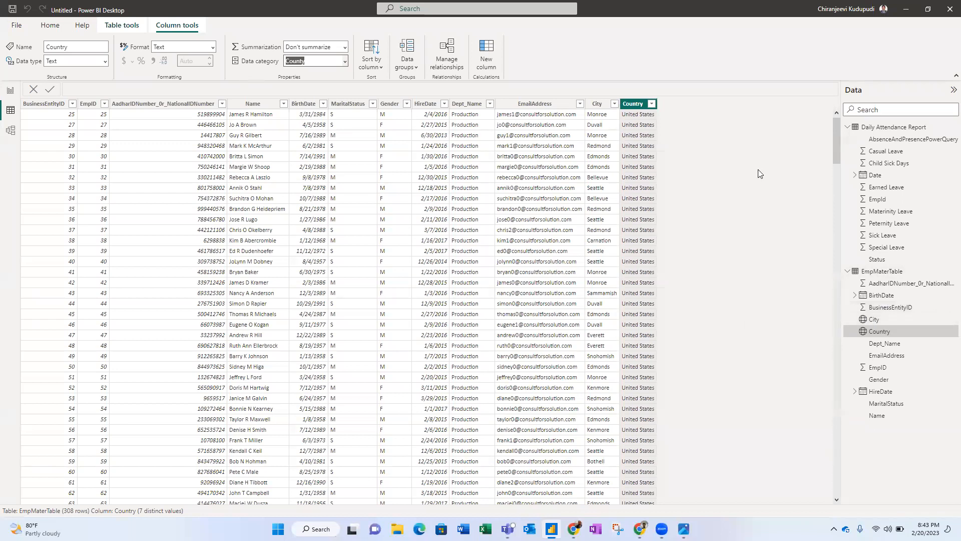
Change the AbsenceAndPresencePowerQuery column of the Daily Attendance Report query to Whole Number in Power Query Editor and apply the change.
click(891, 128)
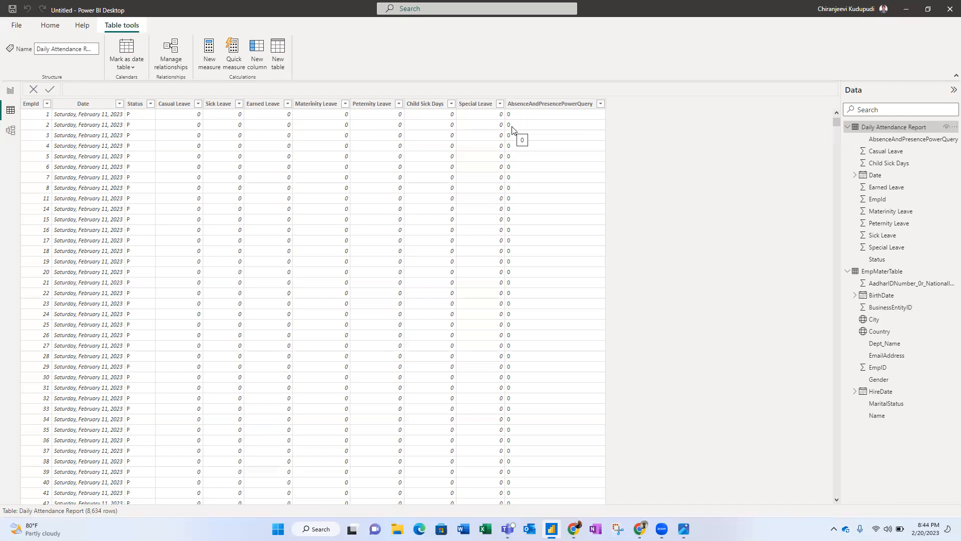
click(49, 26)
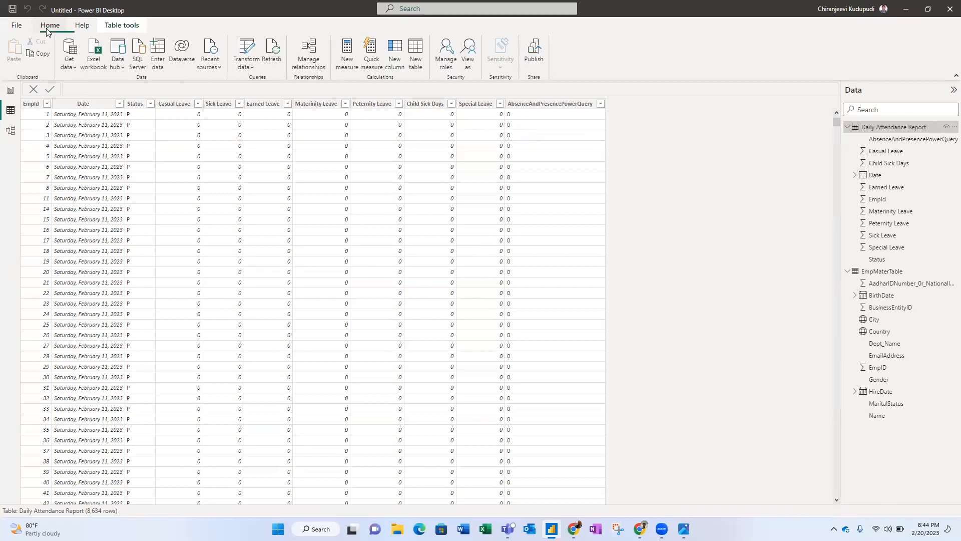
click(250, 50)
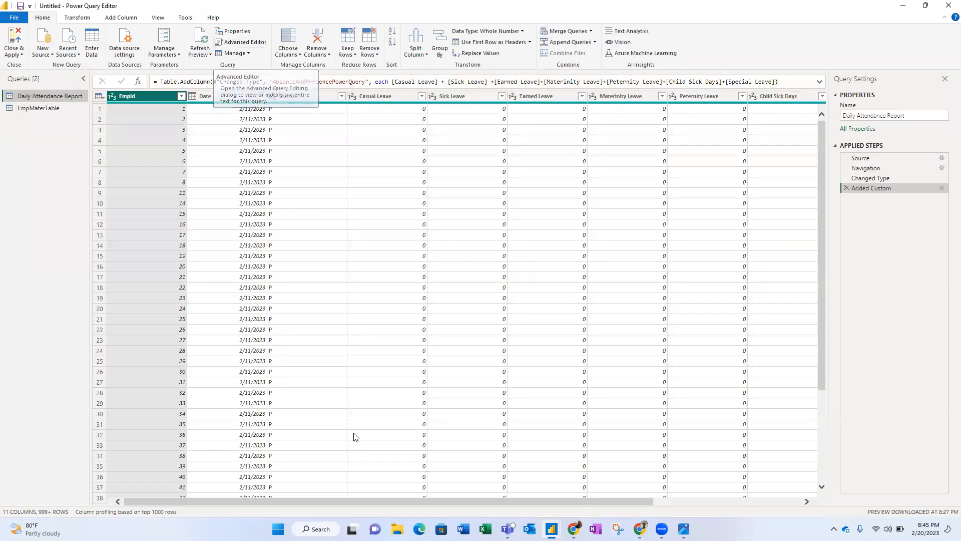
drag(363, 501, 591, 494)
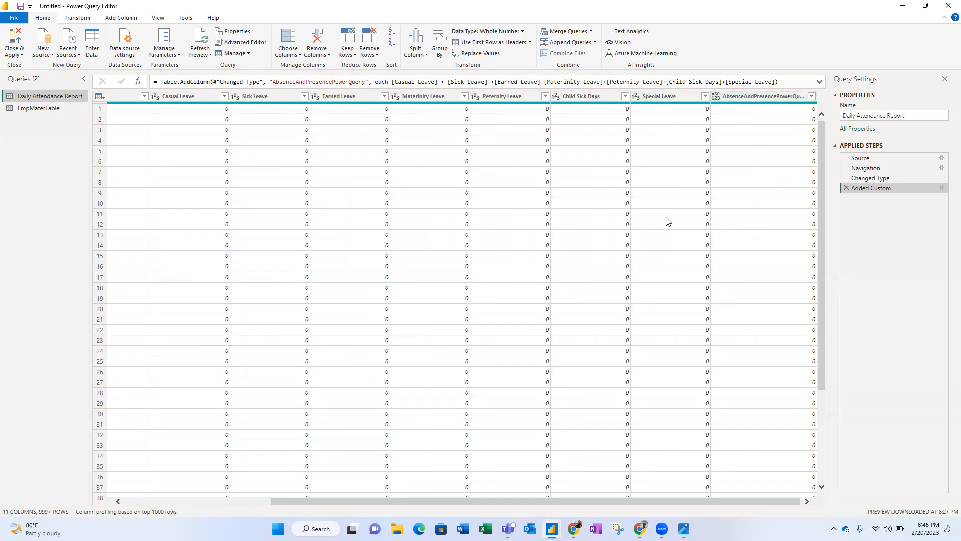
right_click(755, 99)
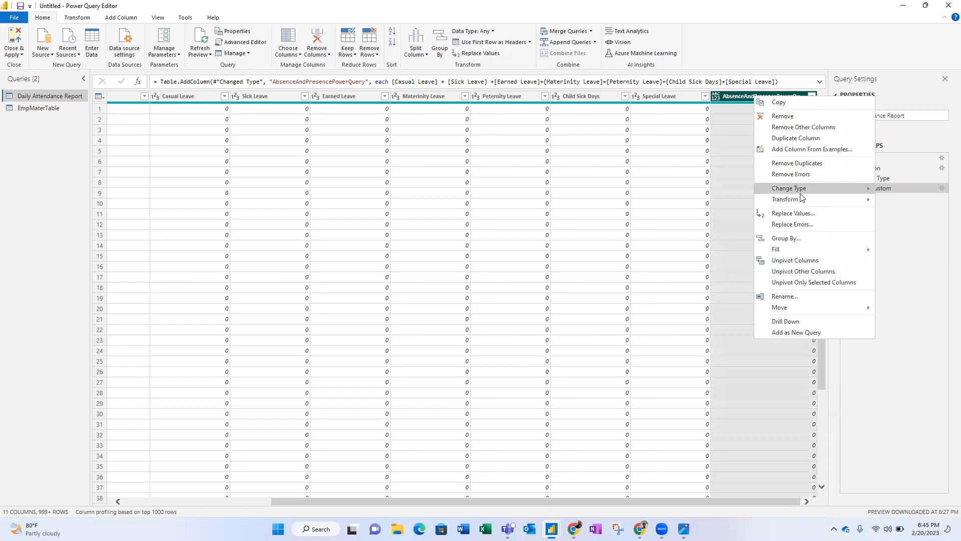
mouse_move(801, 194)
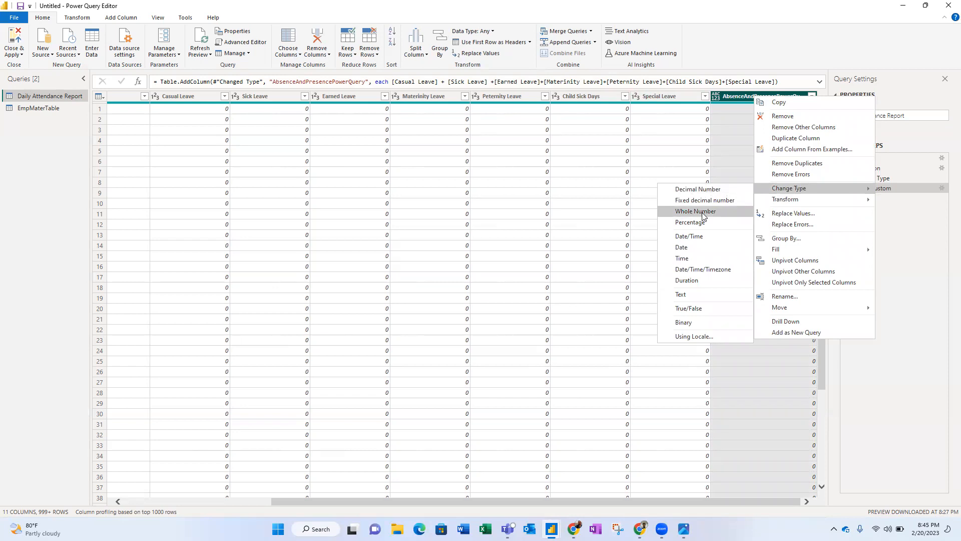
click(703, 216)
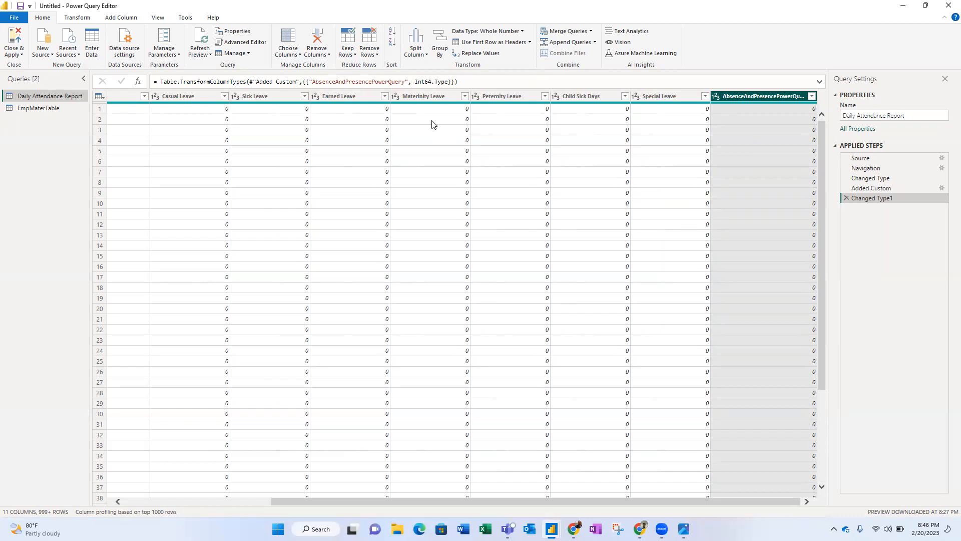
click(12, 38)
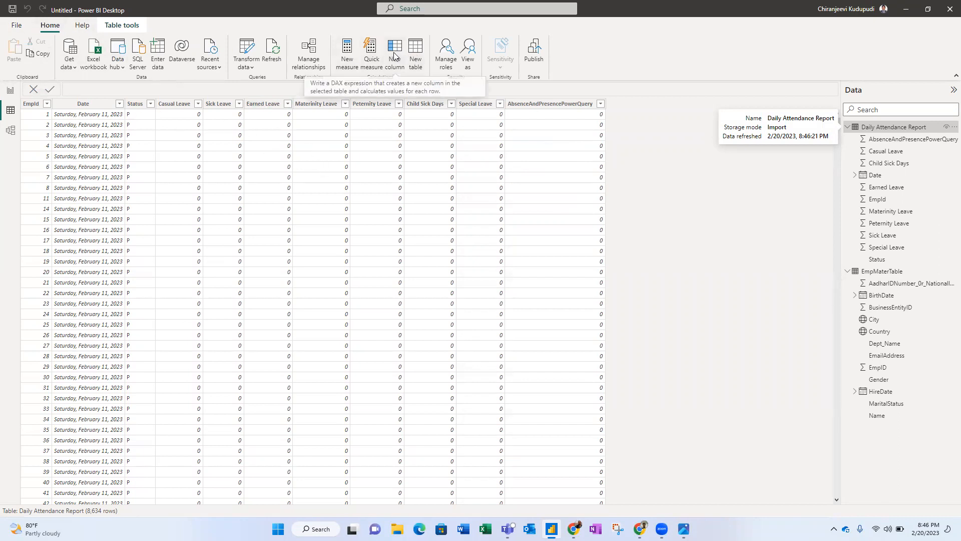
Add a calculated column to the Daily Attendance Report table and name it TotalNoOfLeaves in its formula.
click(132, 26)
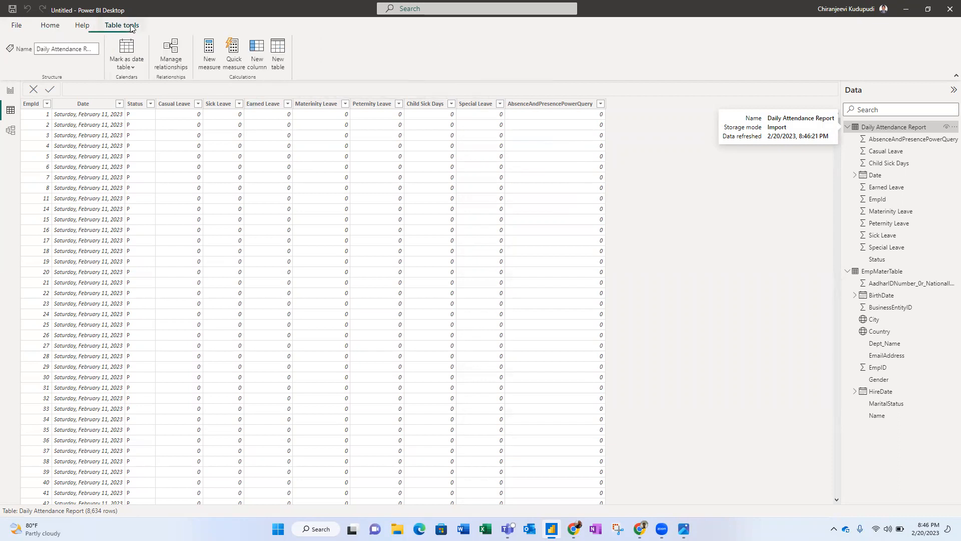
click(256, 52)
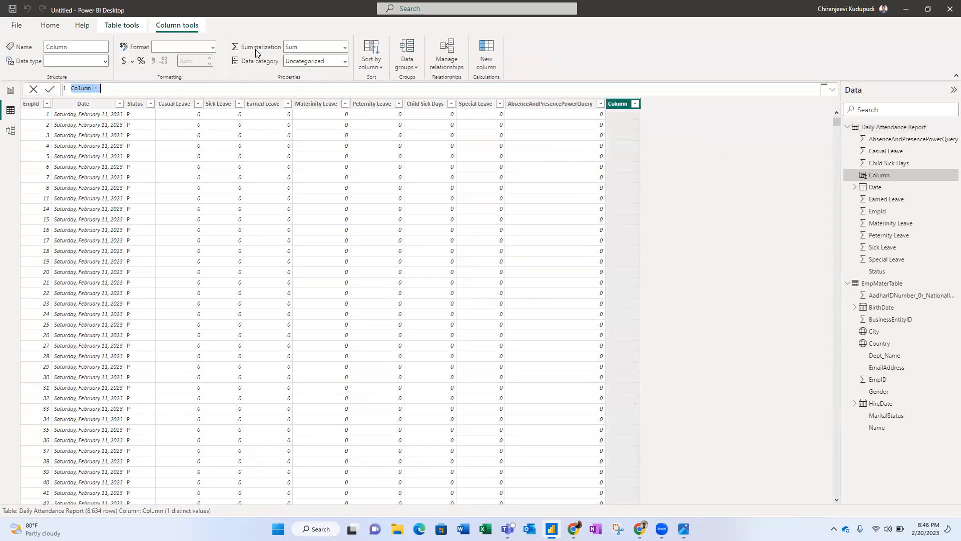
click(90, 87)
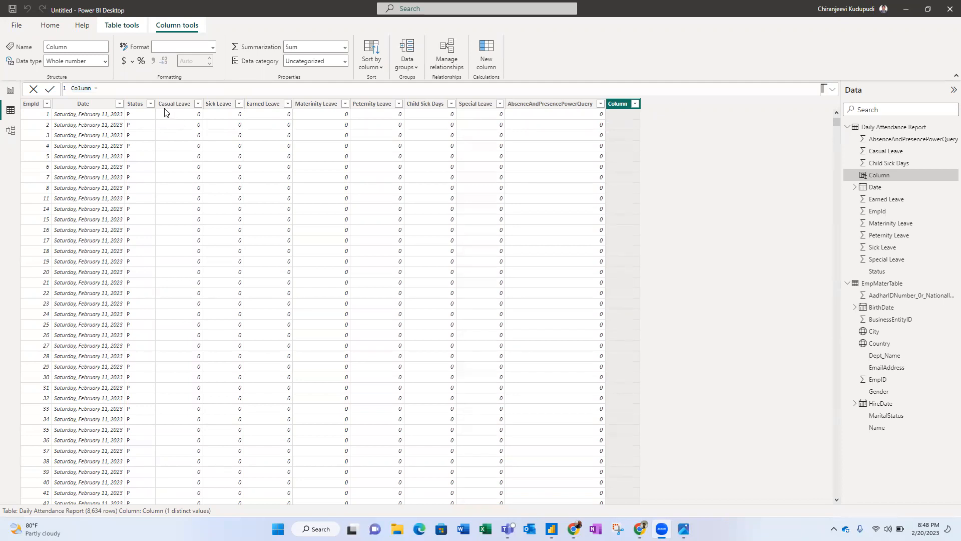
drag(92, 87, 63, 94)
text(Total)
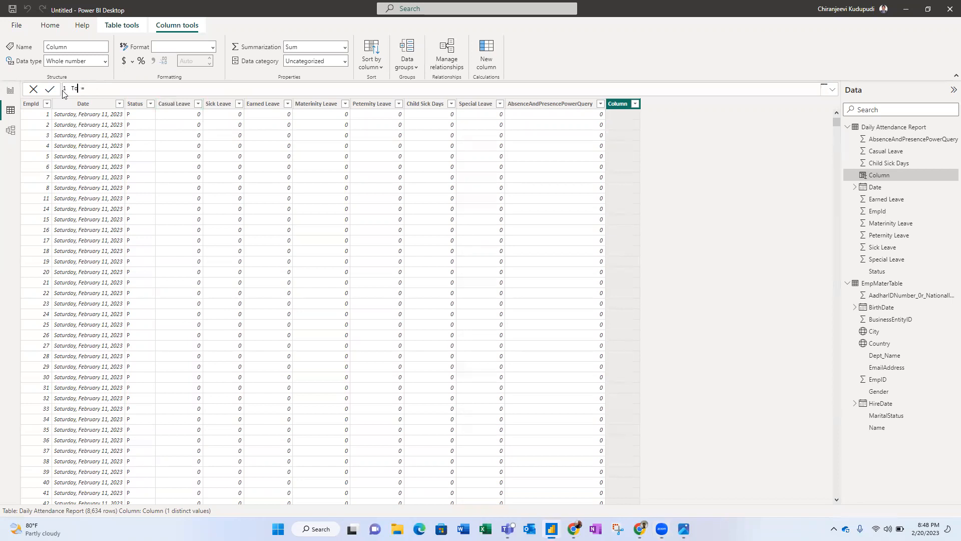
text(NoOfLeaves)
Start the TotalNoOfLeaves formula as the sum of the Casual Leave, Sick Leave and Earned Leave columns from Daily Attendance Report.
click(148, 88)
text(cau)
key(BackSpace)
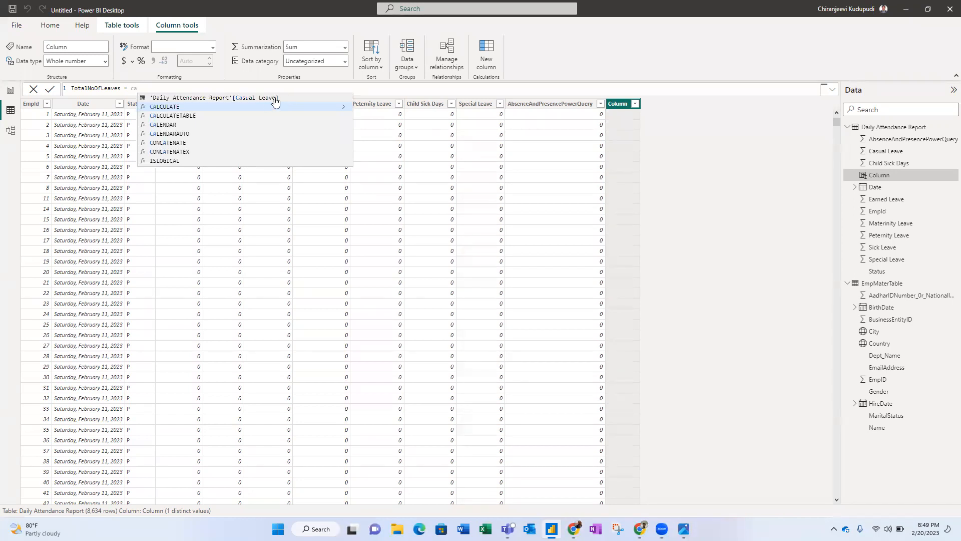
click(239, 97)
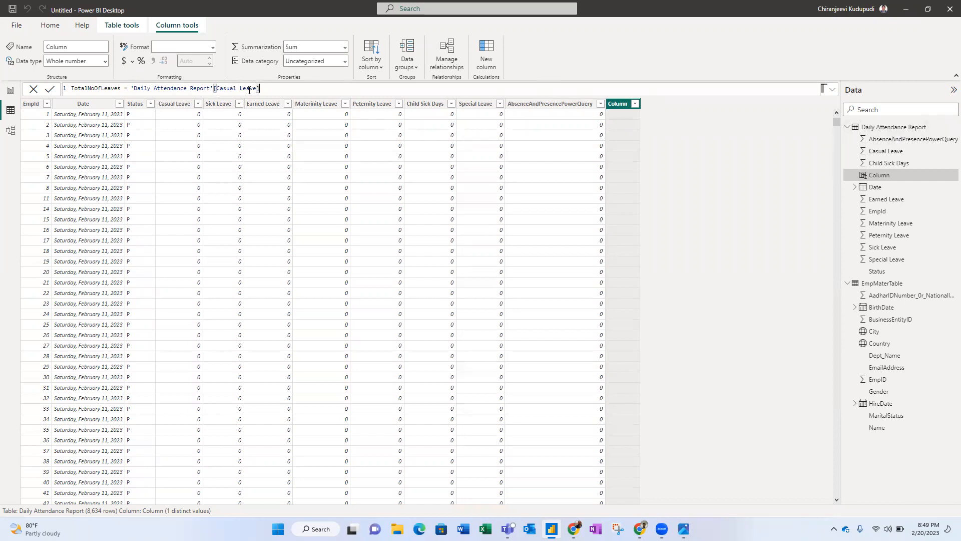
text(+ sick)
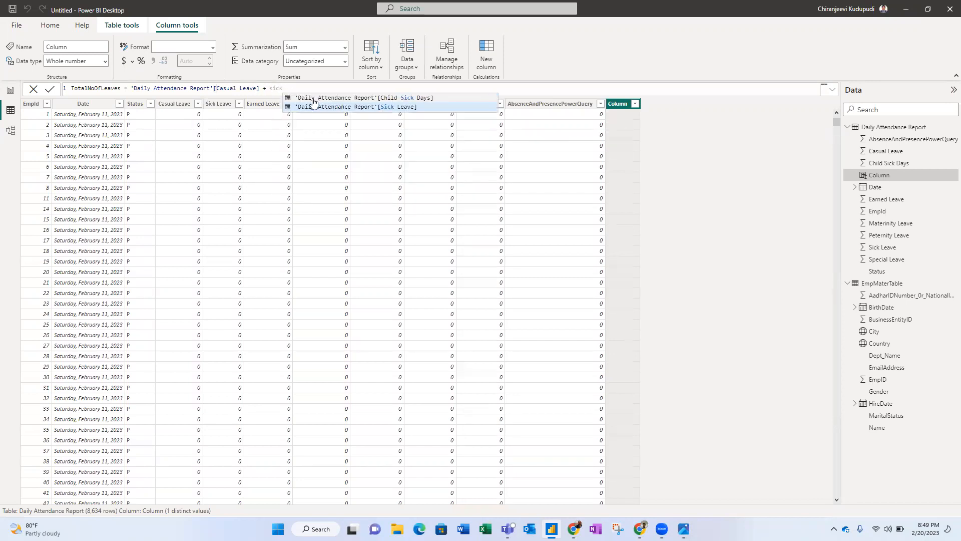
click(345, 108)
text(+)
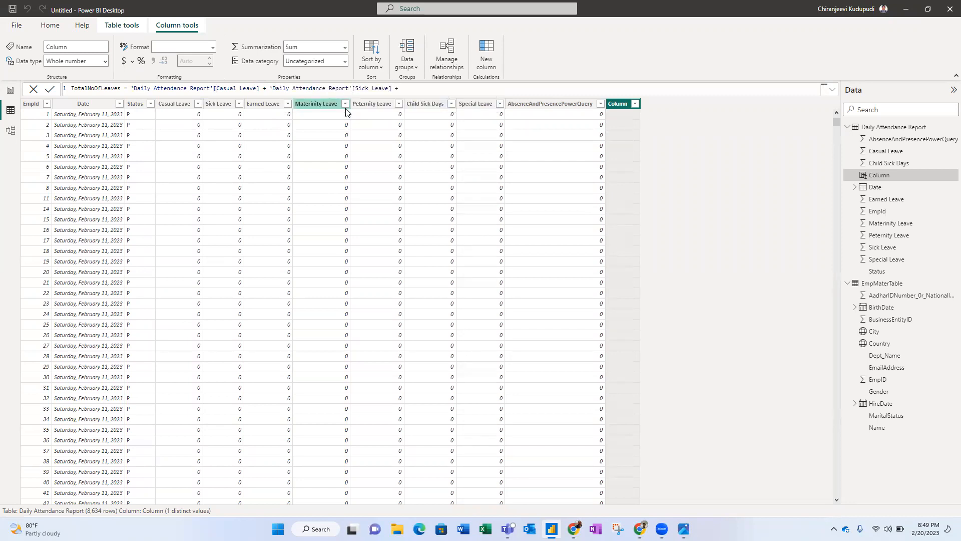
text( earn)
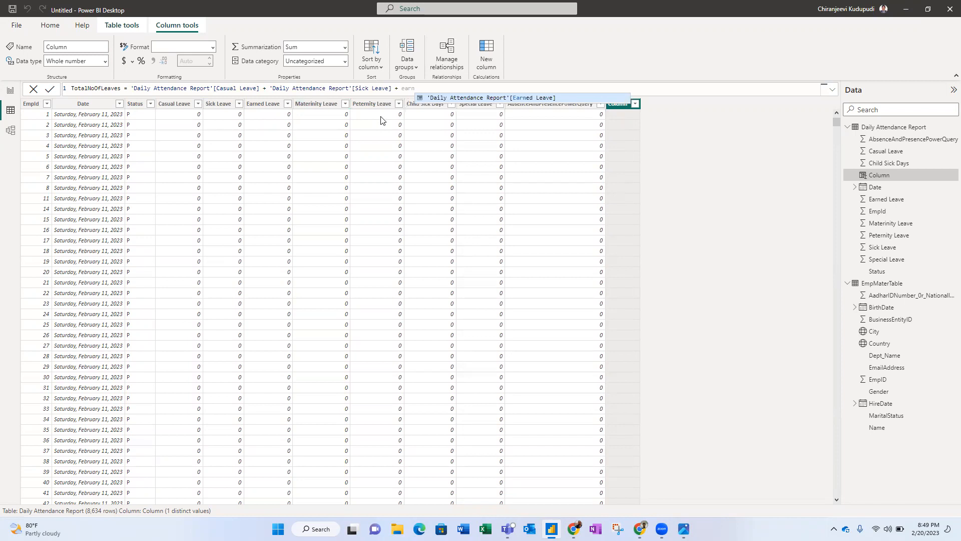
click(439, 98)
Extend the TotalNoOfLeaves sum with the Materinity Leave and Child Sick Days columns.
text(+)
text(mate)
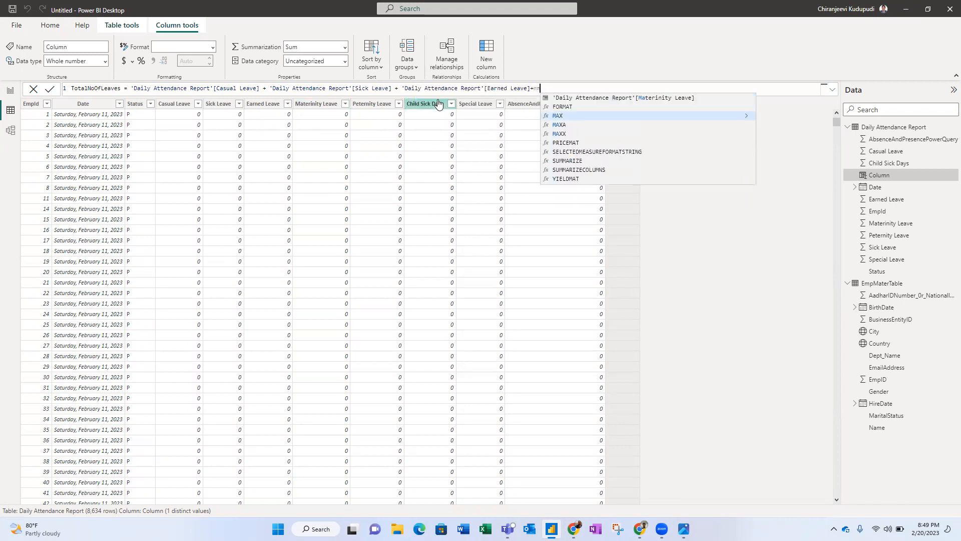
click(574, 97)
text(+)
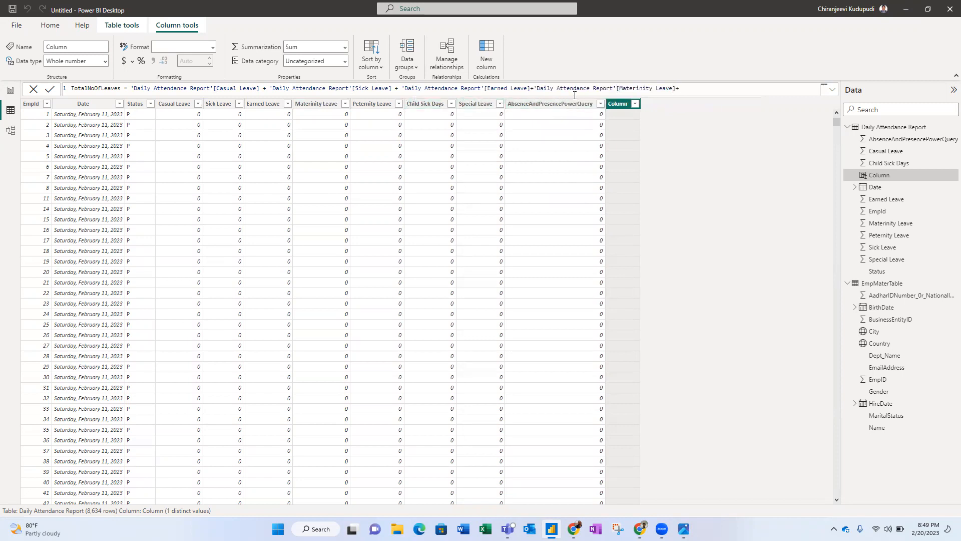
text(chil)
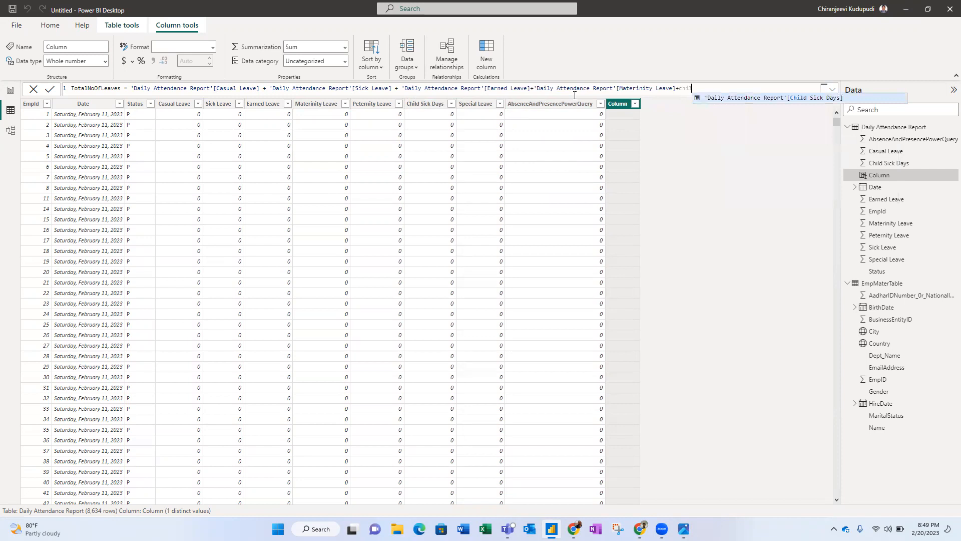
click(729, 99)
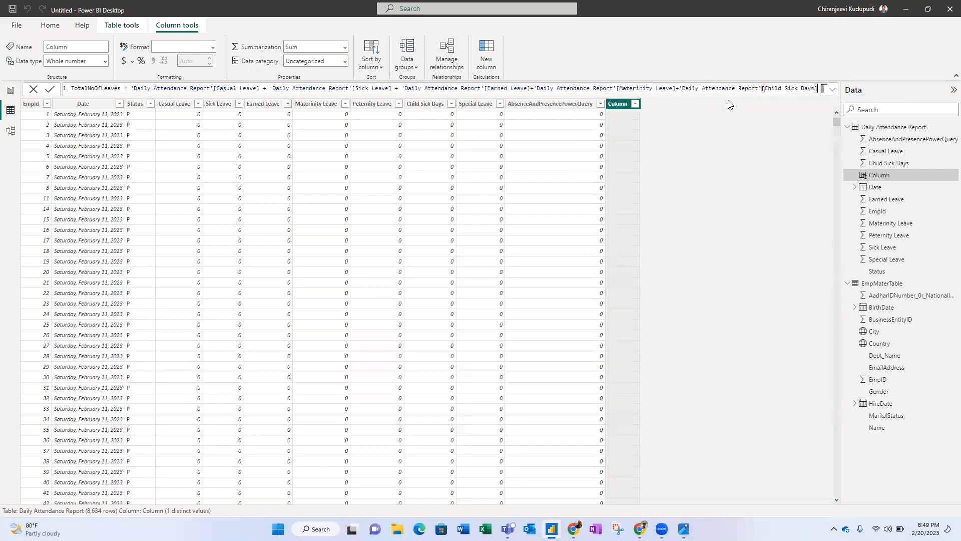
Add the Special Leave column to the TotalNoOfLeaves sum on a second formula line and commit the calculated column.
key(shift+Return)
text(+)
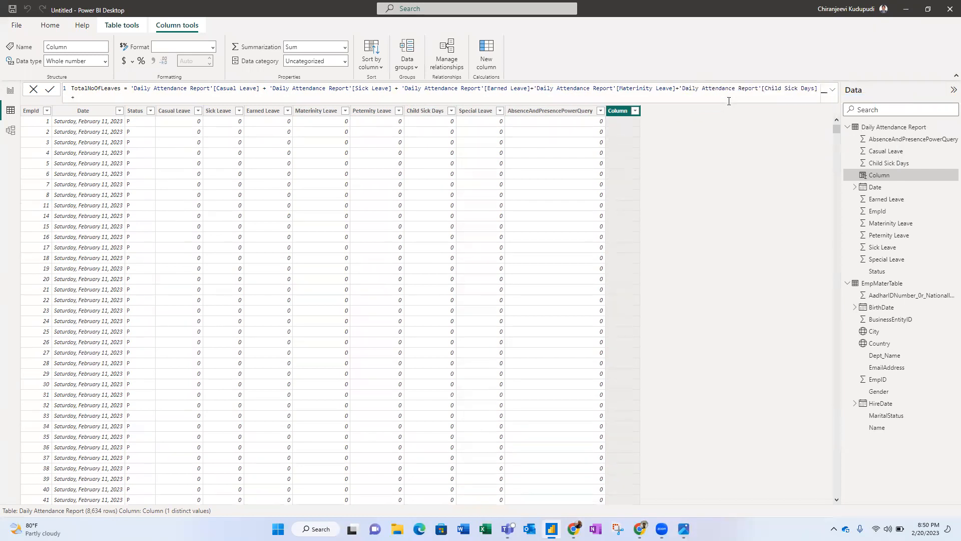
text(spe)
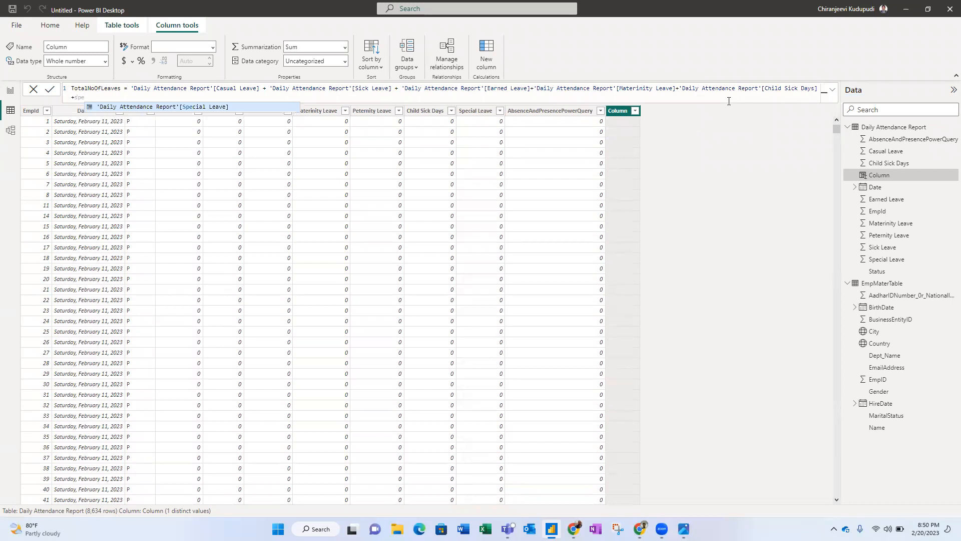
click(222, 108)
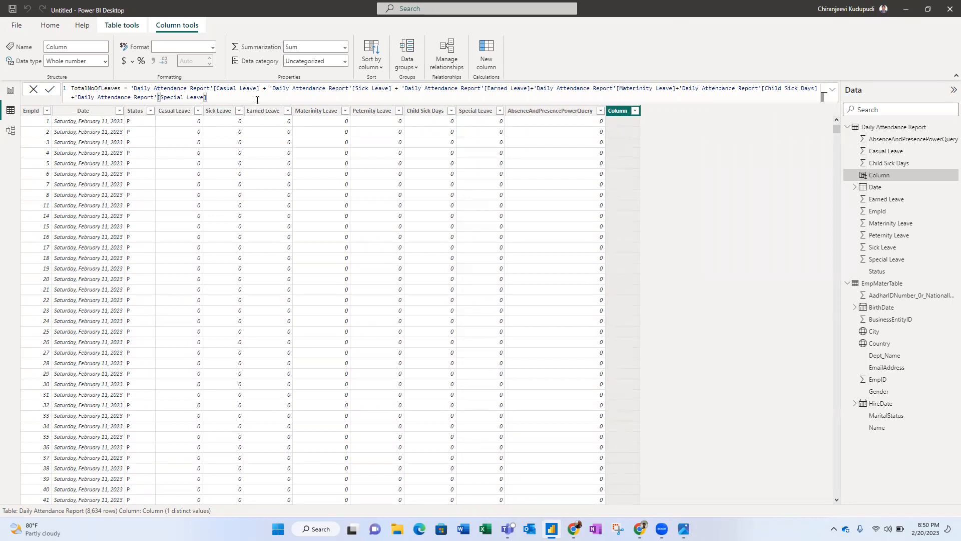
key(Return)
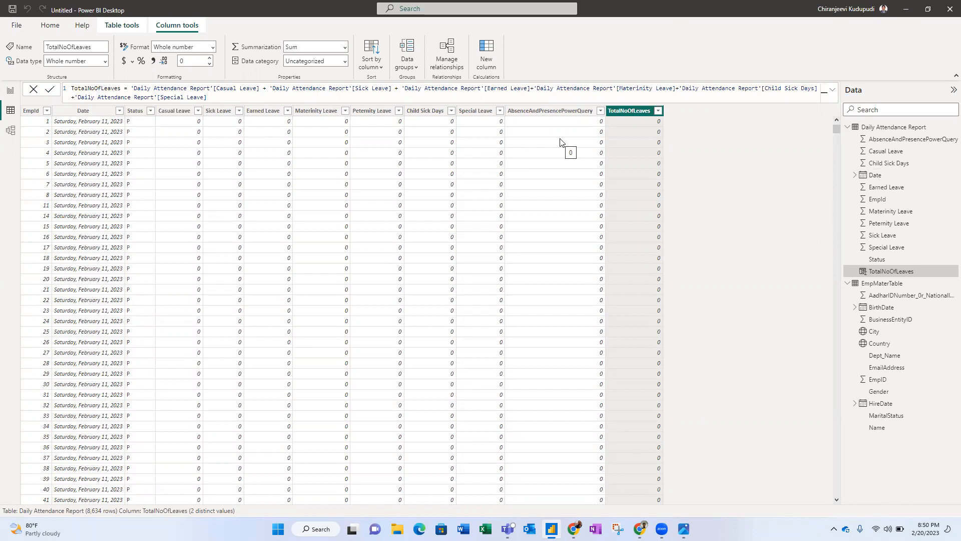
Add another calculated column to the Daily Attendance Report table and name it Comparision in its formula.
click(486, 47)
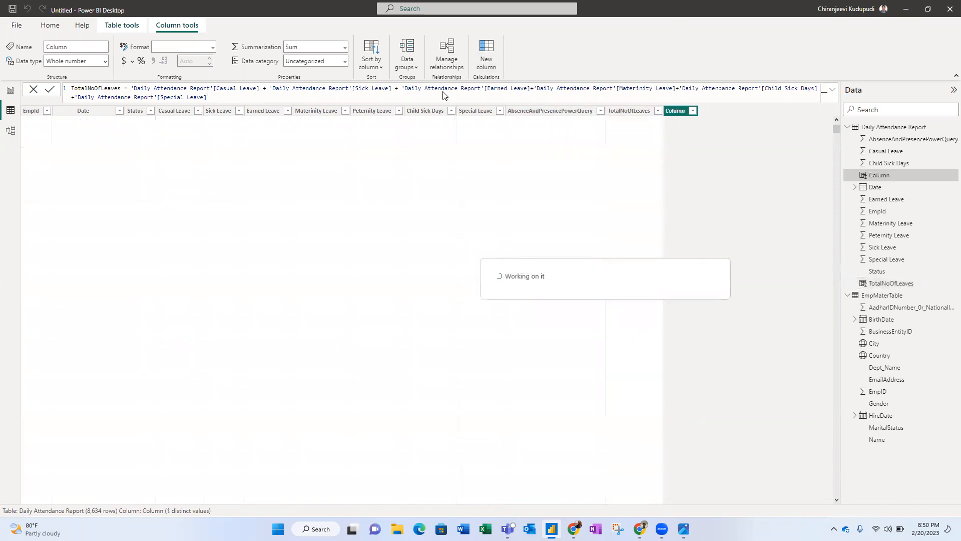
click(91, 88)
key(BackSpace)
key(BackSpace)
key(BackSpace)
key(BackSpace)
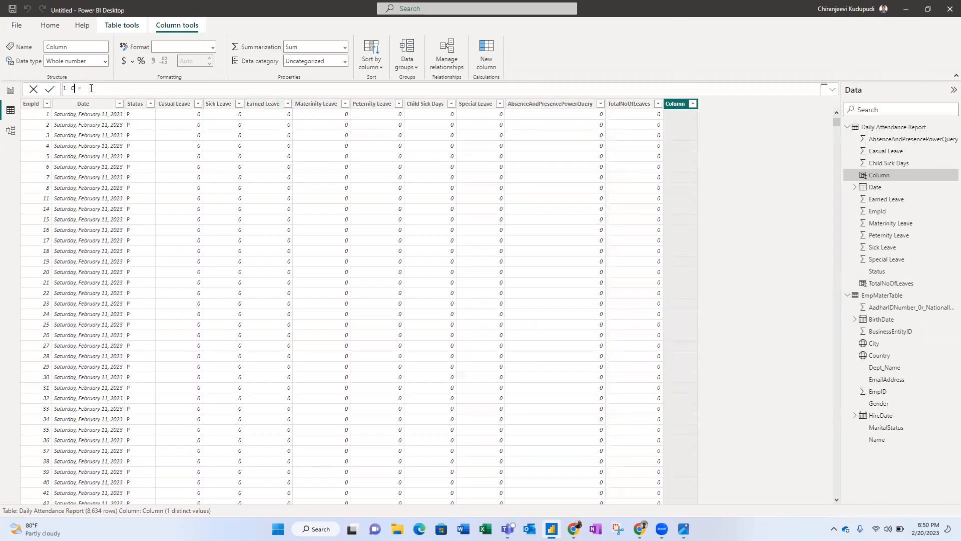
text(mpar)
Define Comparision as AbsenceAndPresencePowerQuery equal to TotalNoOfLeaves, both from Daily Attendance Report, and commit the formula.
text(abse)
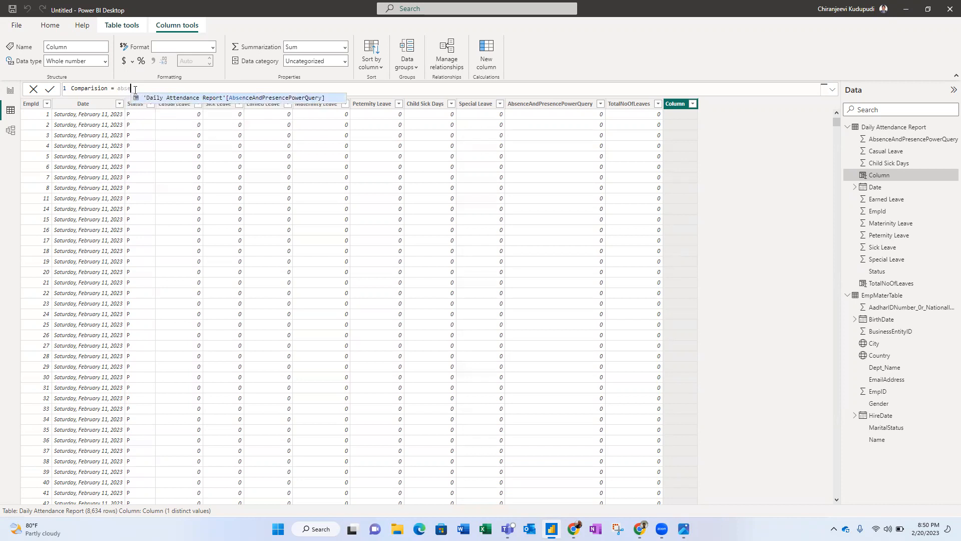
key(Tab)
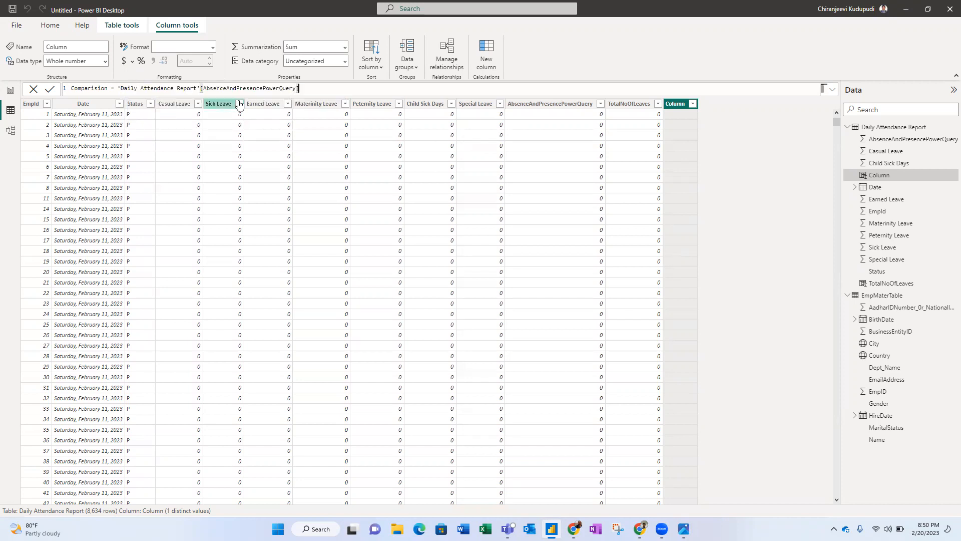
text(=tot)
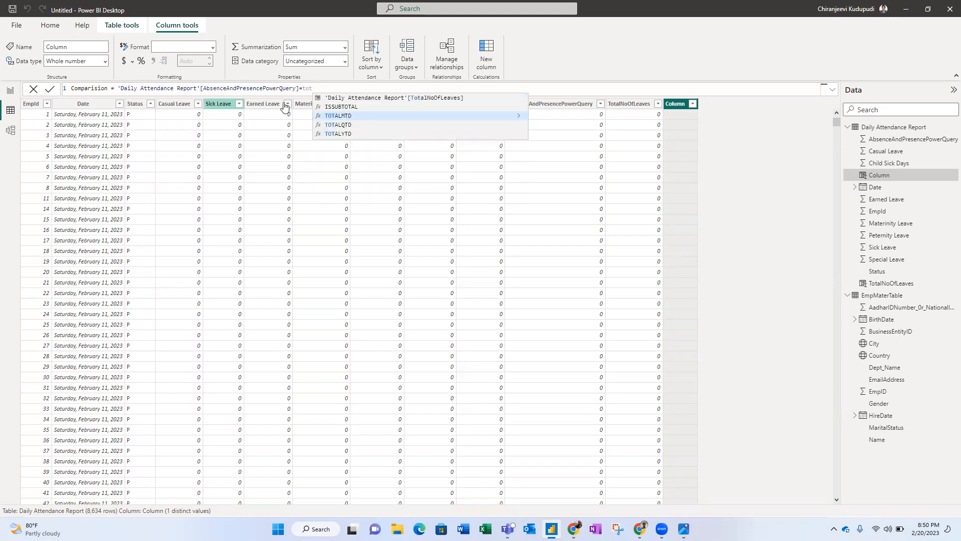
click(385, 99)
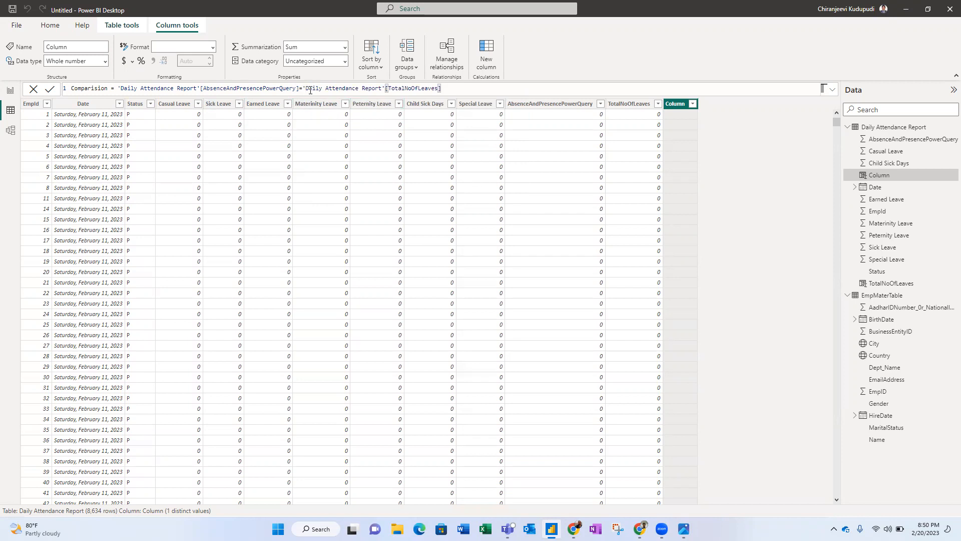
key(Return)
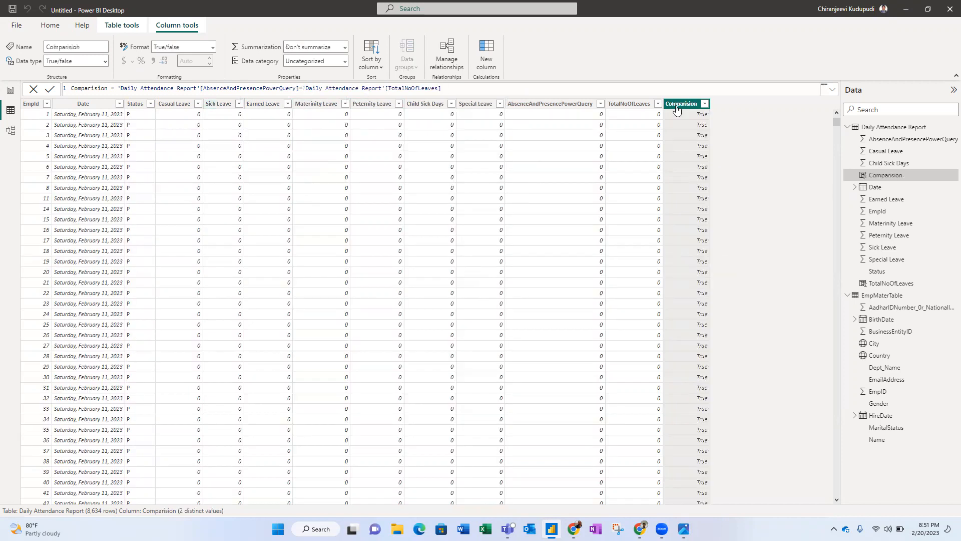
Filter the Comparision column to False and examine which leave columns cause the mismatching rows.
click(705, 104)
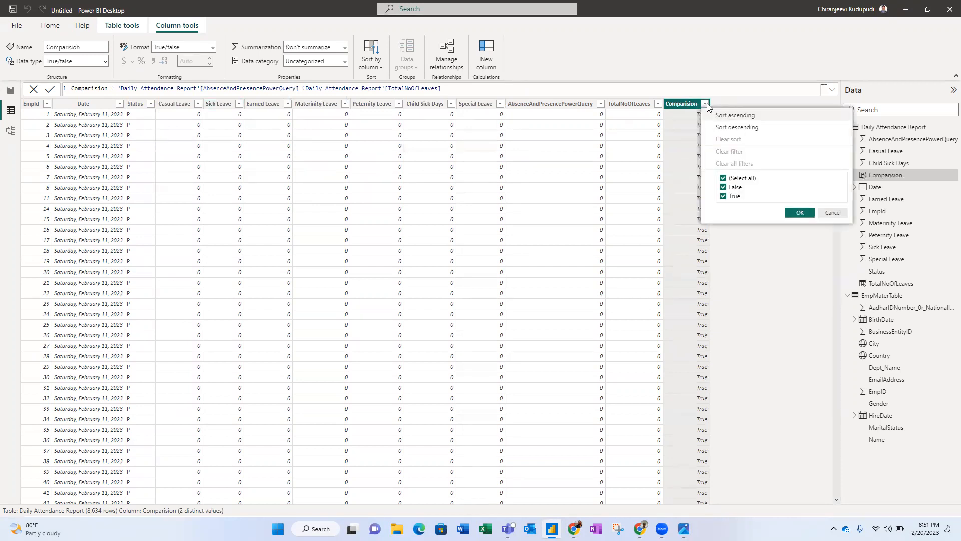
click(731, 199)
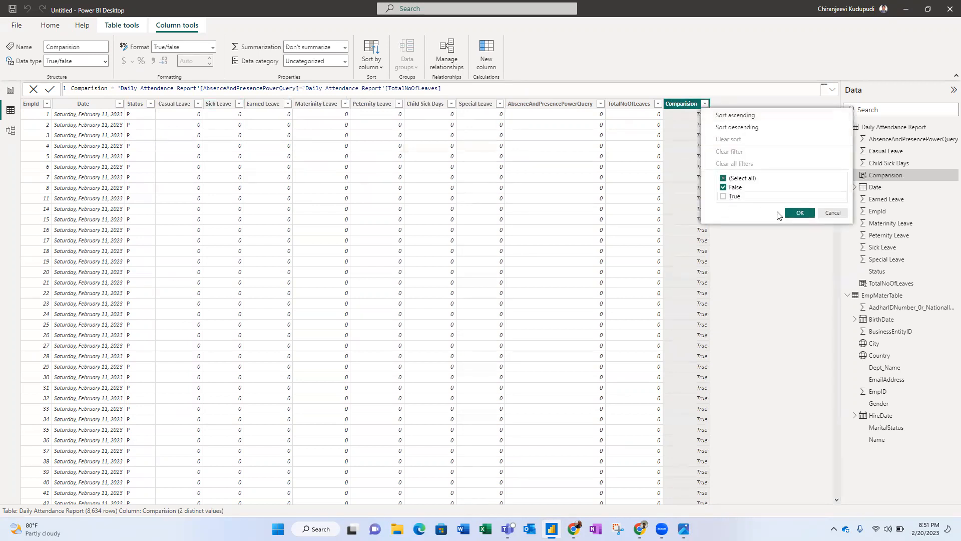
click(799, 214)
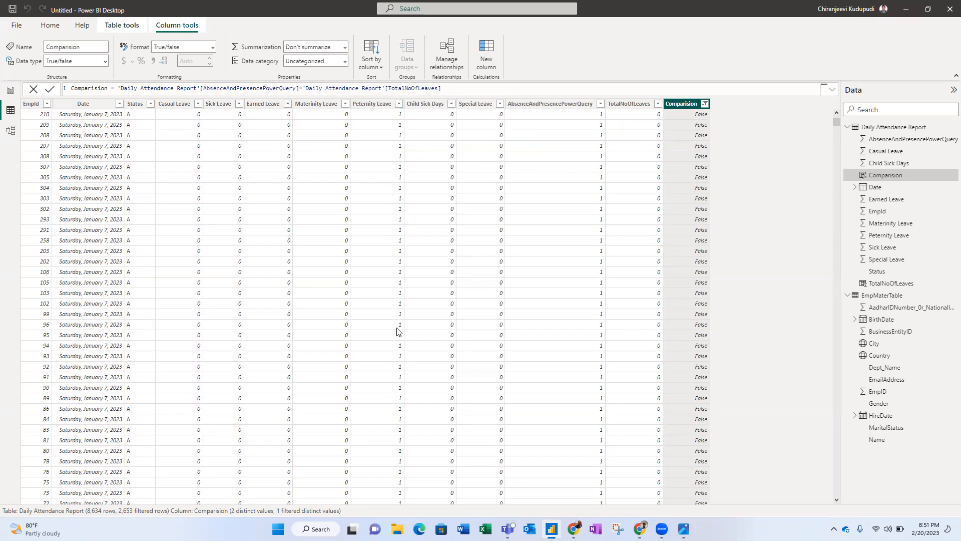
drag(836, 126, 712, 107)
Add the Peternity Leave column to the end of the TotalNoOfLeaves sum and commit the formula.
click(633, 103)
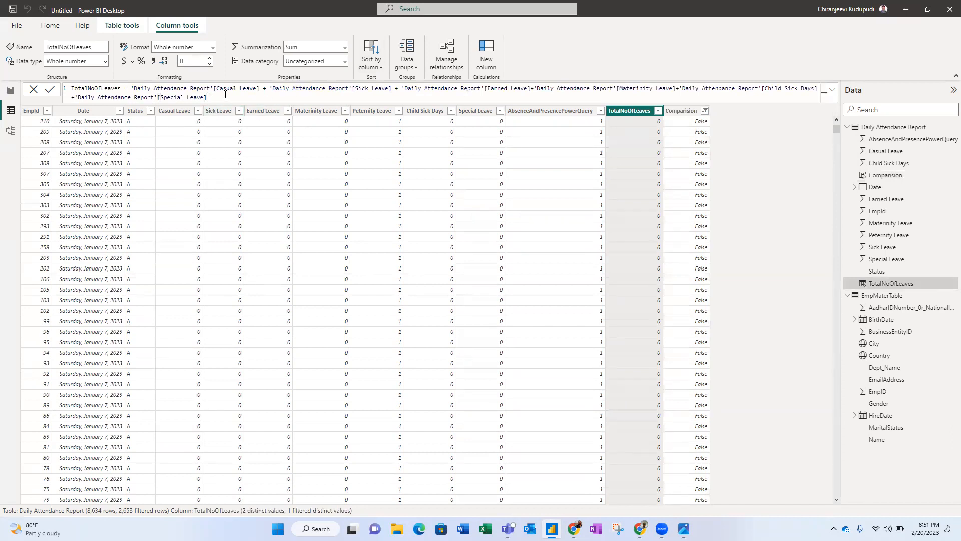
text(+ pe)
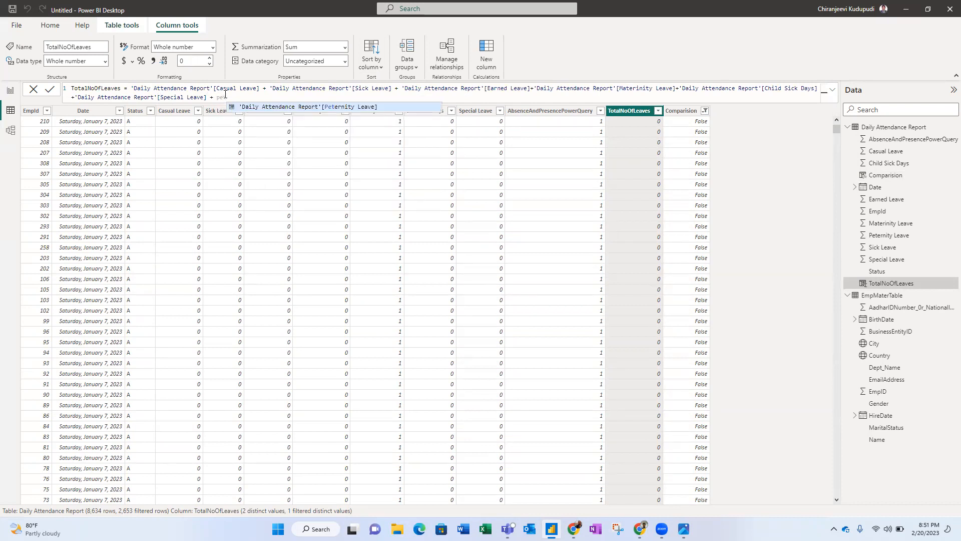
text(t)
click(315, 107)
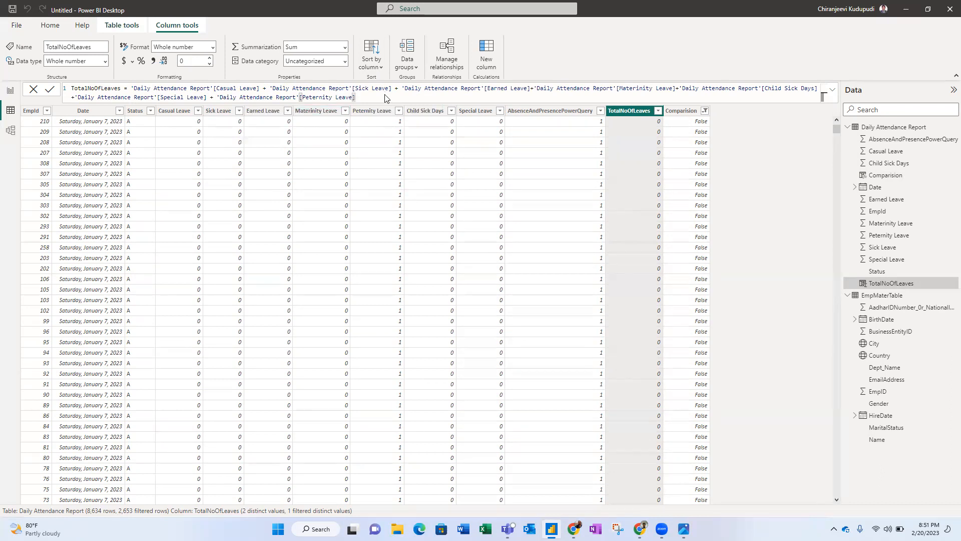
key(Return)
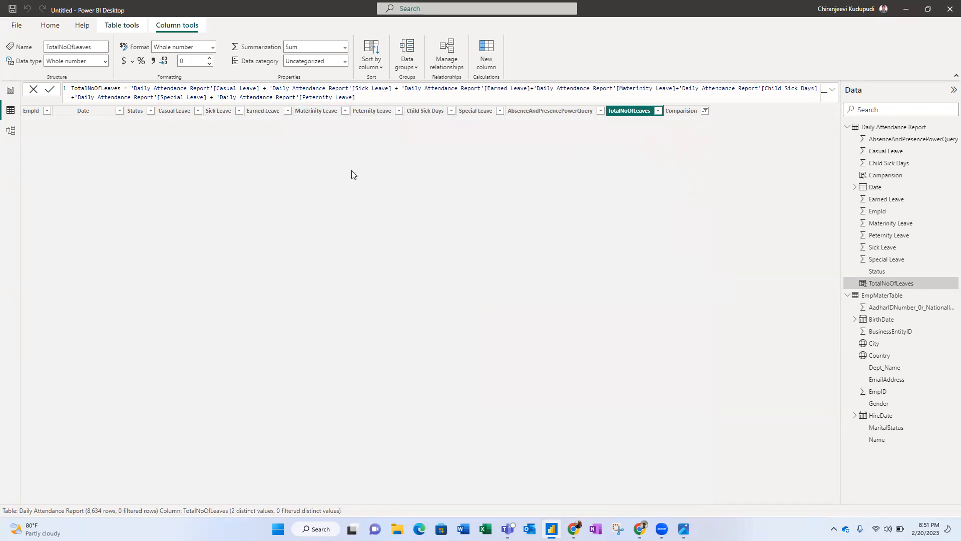
Clear all filters from the table and check the Comparision column's filter values against the TotalNoOfLeaves formula.
click(705, 112)
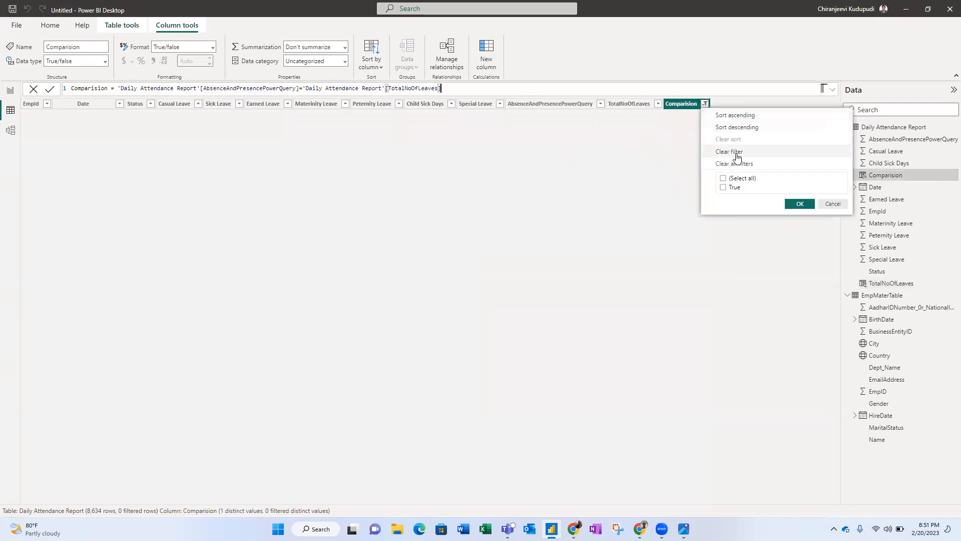
click(738, 164)
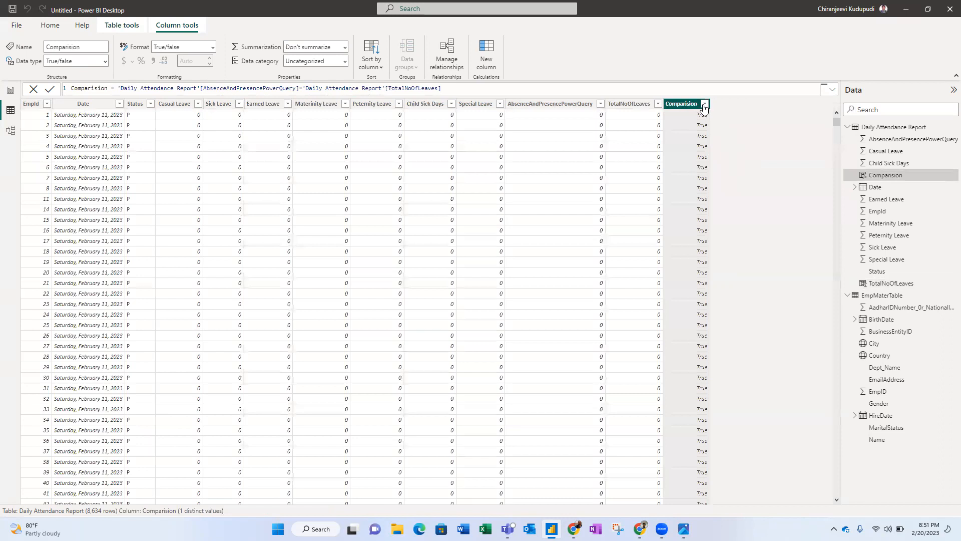
click(704, 108)
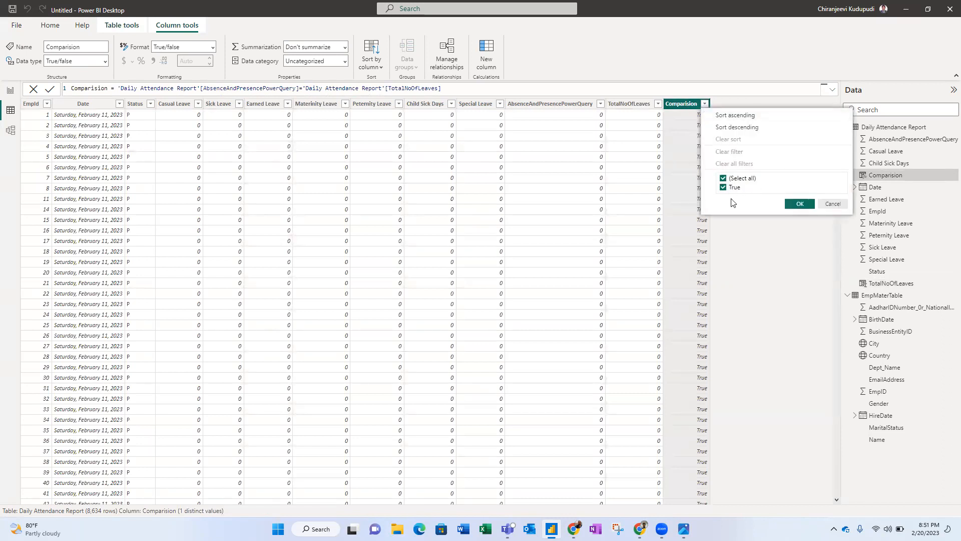
click(836, 206)
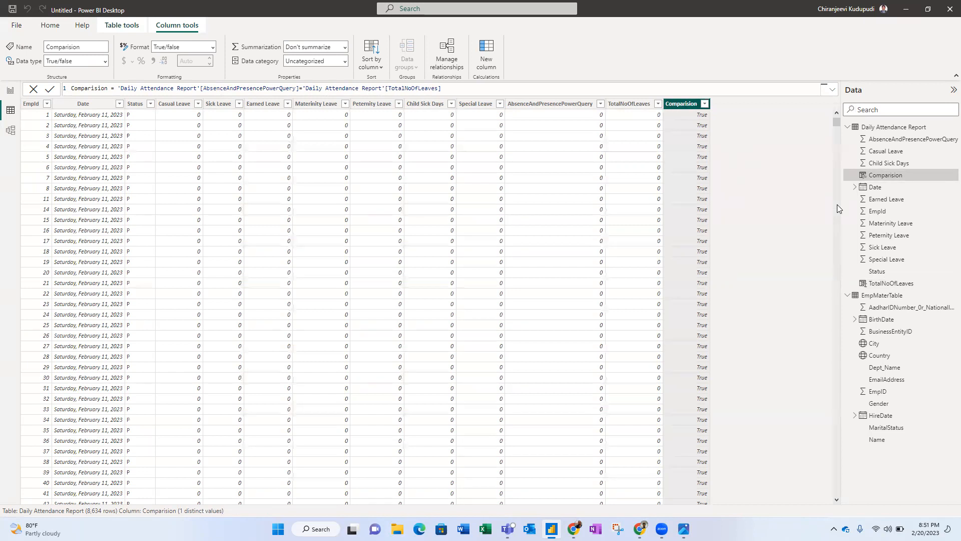
click(620, 105)
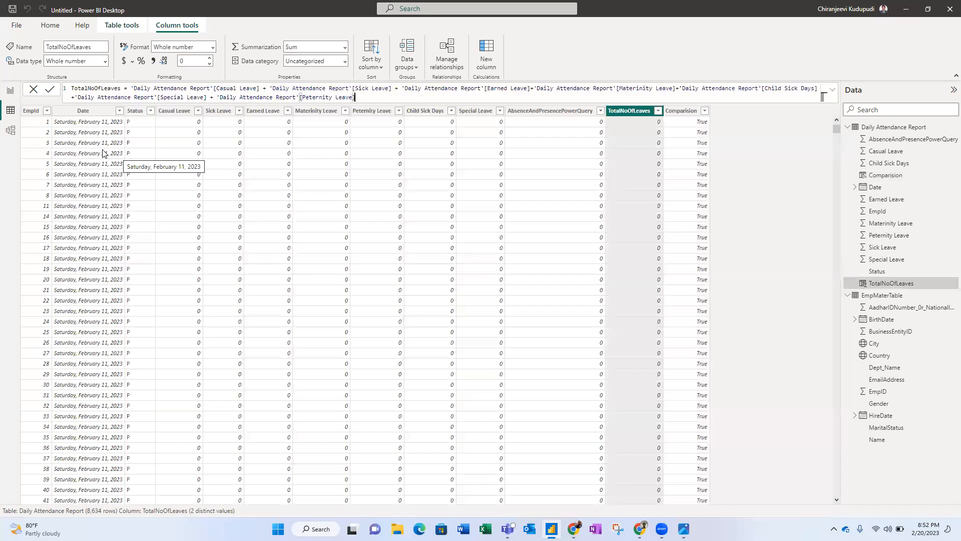
Look over the EmpMaterTable and Daily Attendance Report tables in the model diagram and return to the report canvas.
click(10, 131)
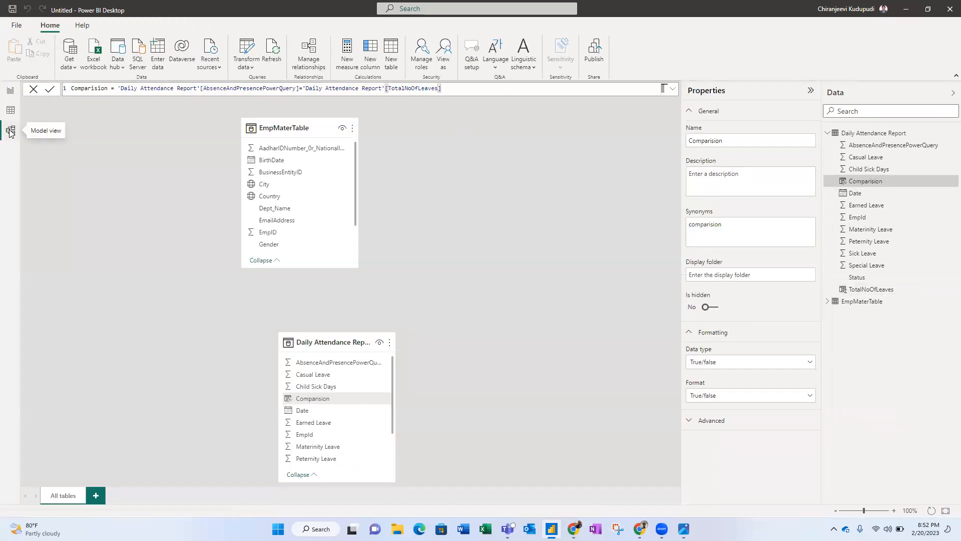
click(9, 93)
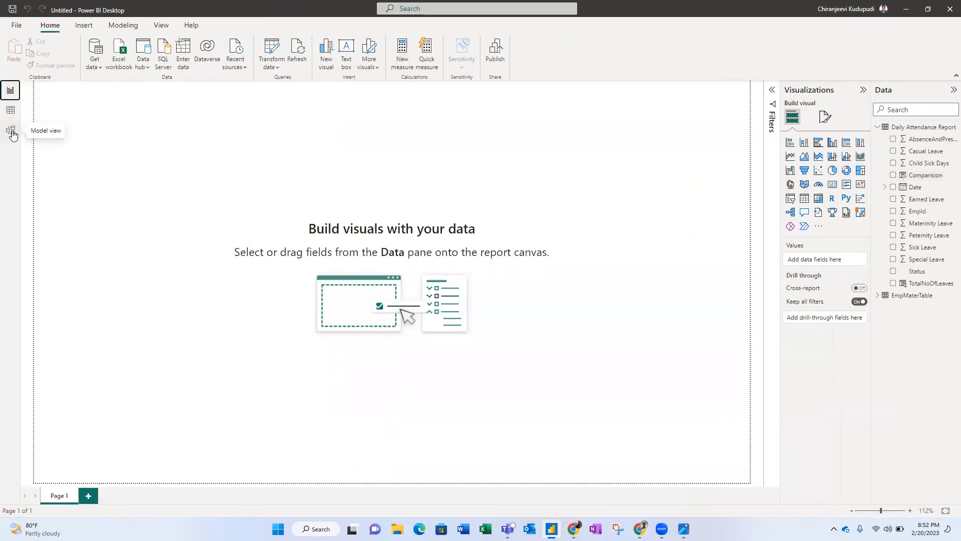
click(12, 133)
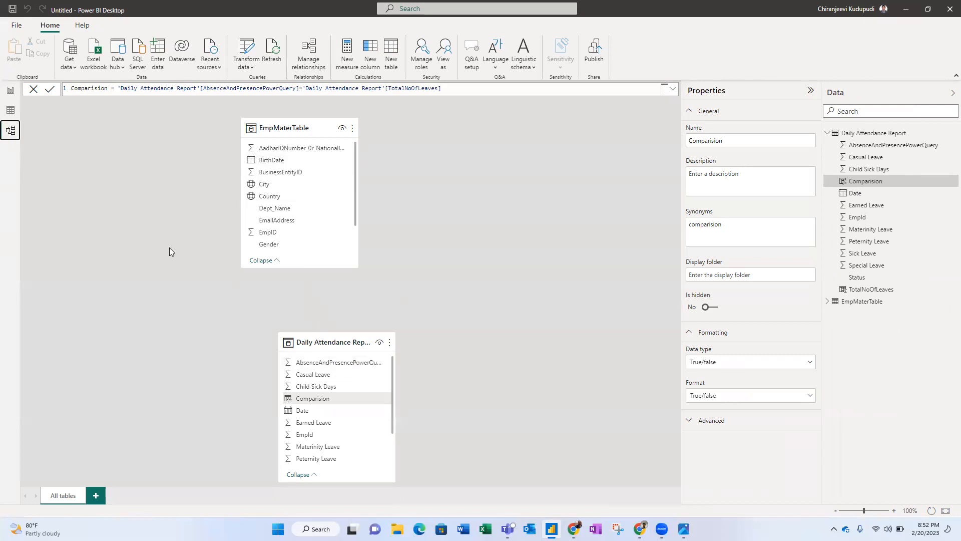
click(9, 94)
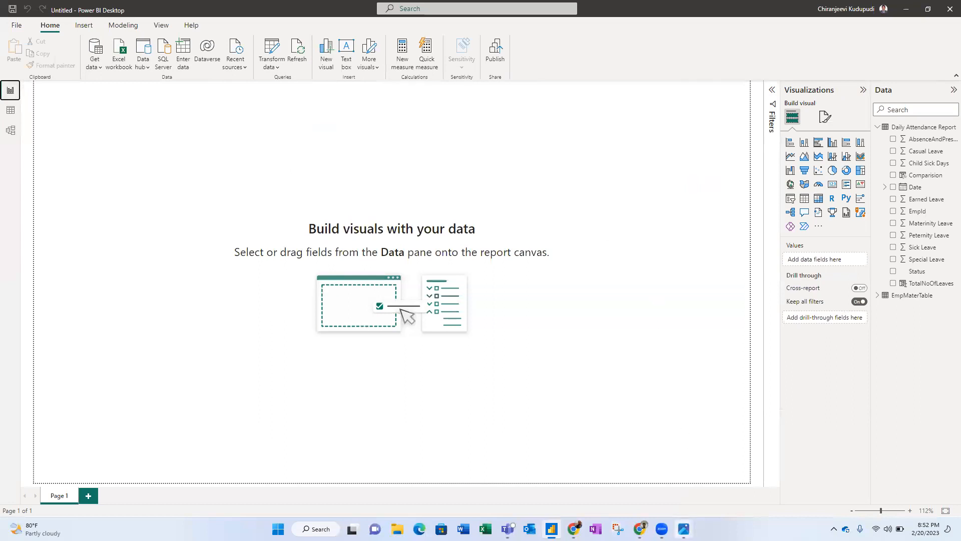
Switch to the HR Attendance Dashboard page 2 image to review the target layout, and minimize it again.
mouse_move(683, 527)
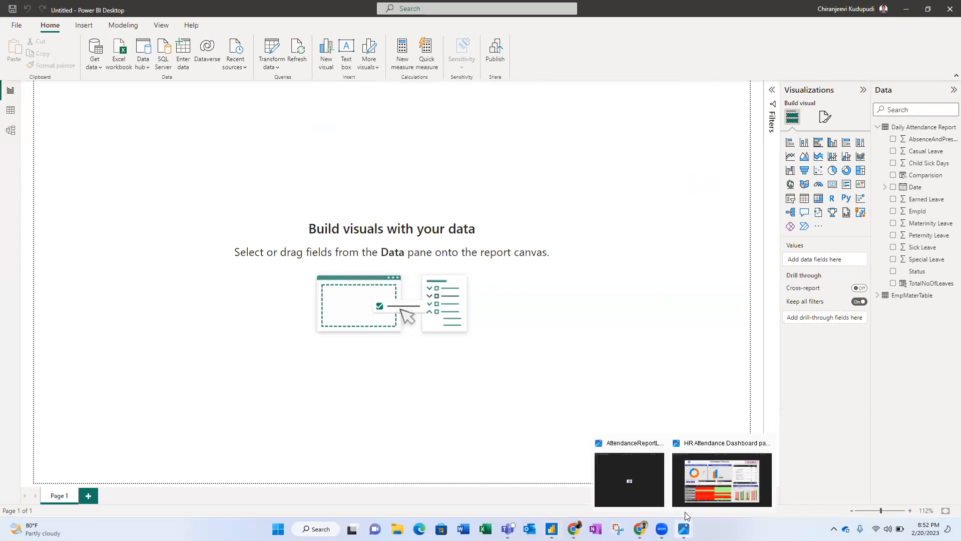
click(713, 478)
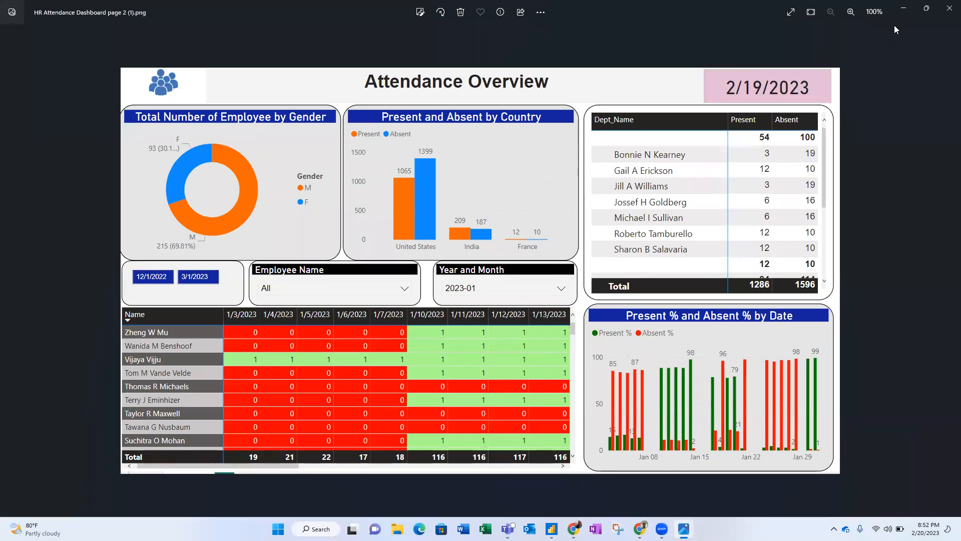
click(903, 11)
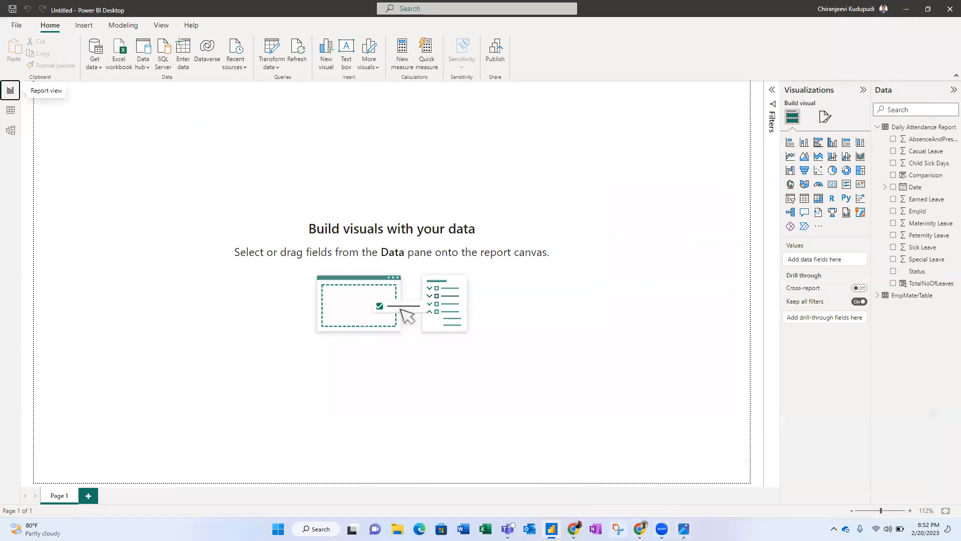
Open the Downloads folder in File Explorer, view the AttendanceReportLogo (1) image and close it.
mouse_move(552, 528)
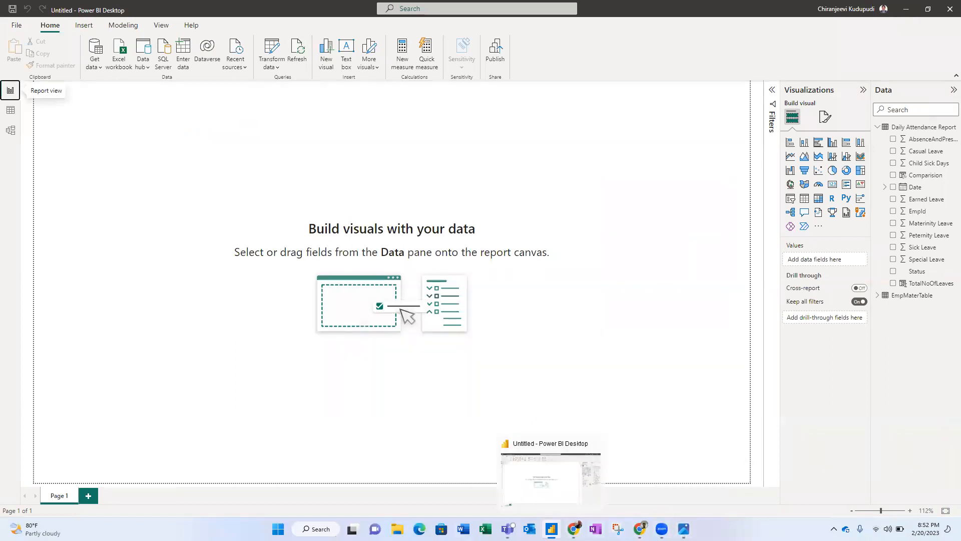
click(397, 528)
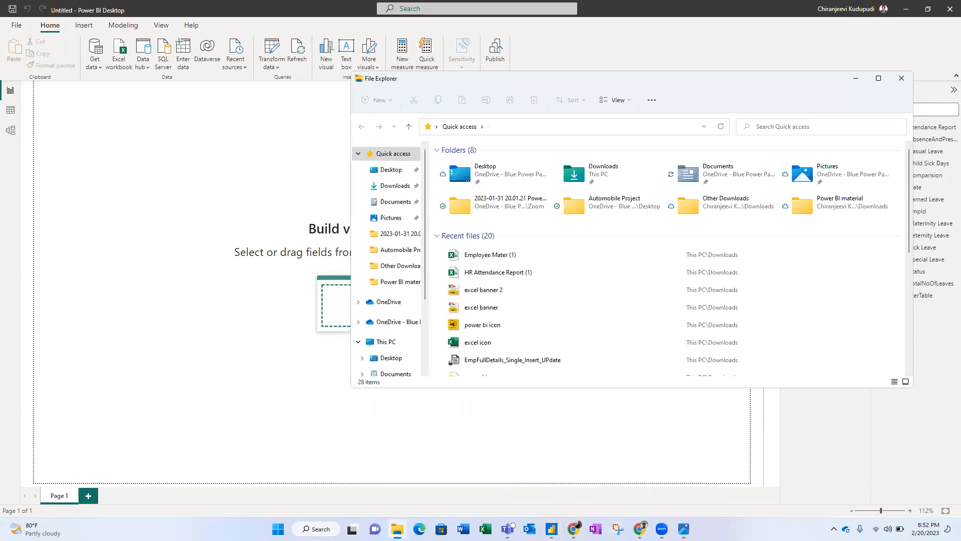
click(393, 185)
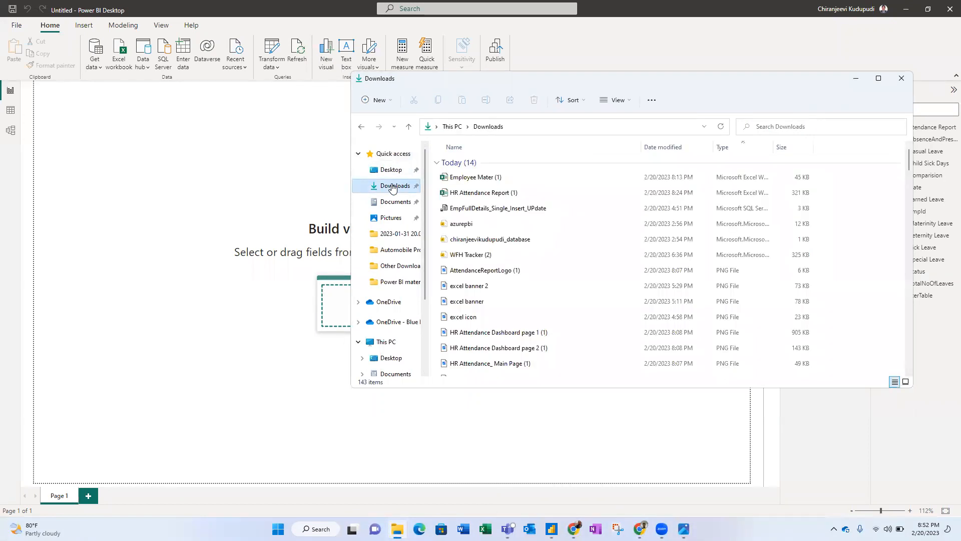
click(527, 124)
key(Escape)
click(525, 127)
key(Escape)
double_click(486, 271)
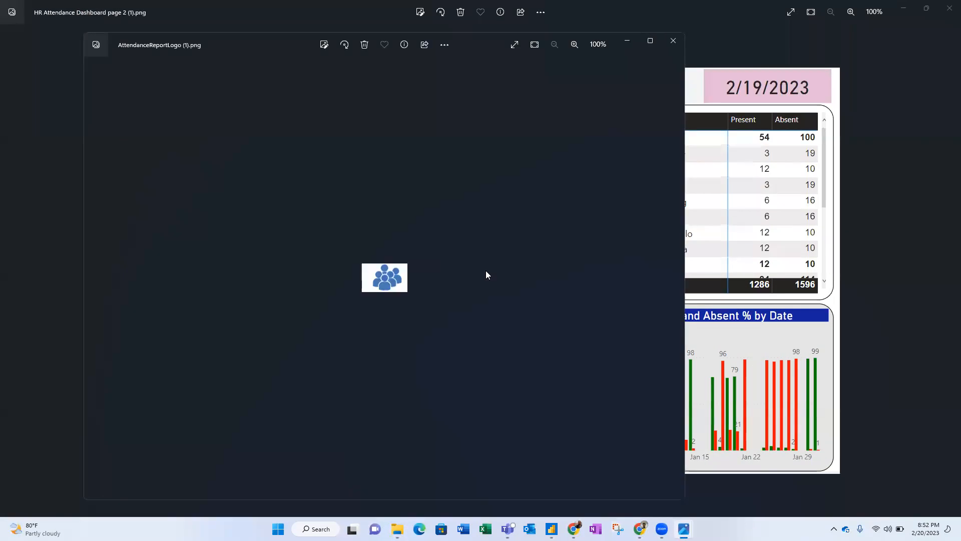
click(672, 41)
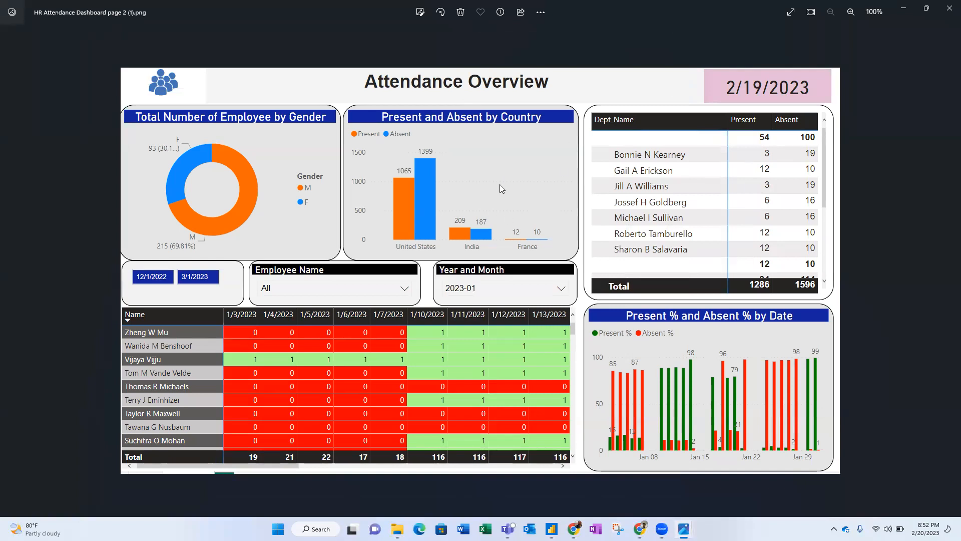
Put away the HR Attendance Dashboard page 2 image and the Downloads folder window to return to the report canvas.
click(907, 13)
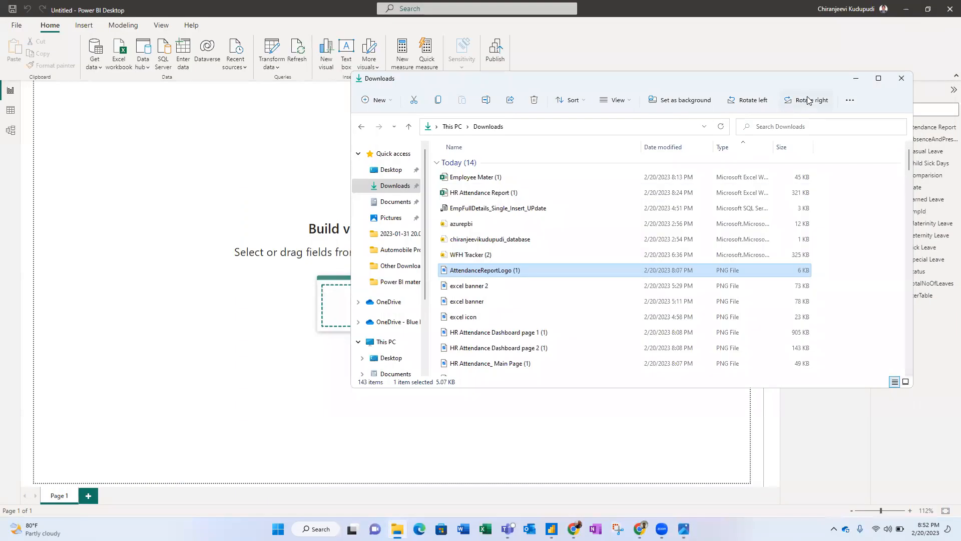
drag(765, 79, 563, 127)
click(652, 130)
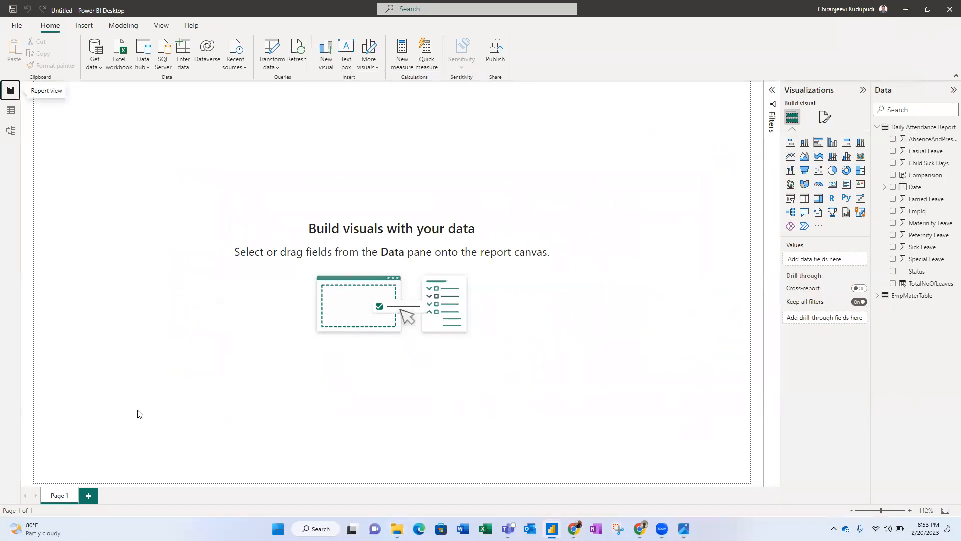
Rename the report page Page 1 as Main Page.
double_click(57, 495)
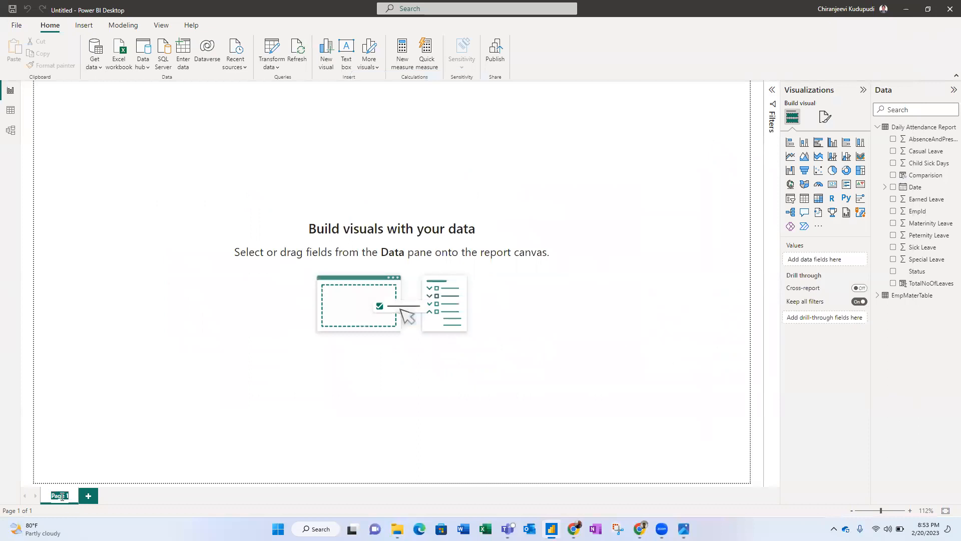
key(Return)
right_click(59, 497)
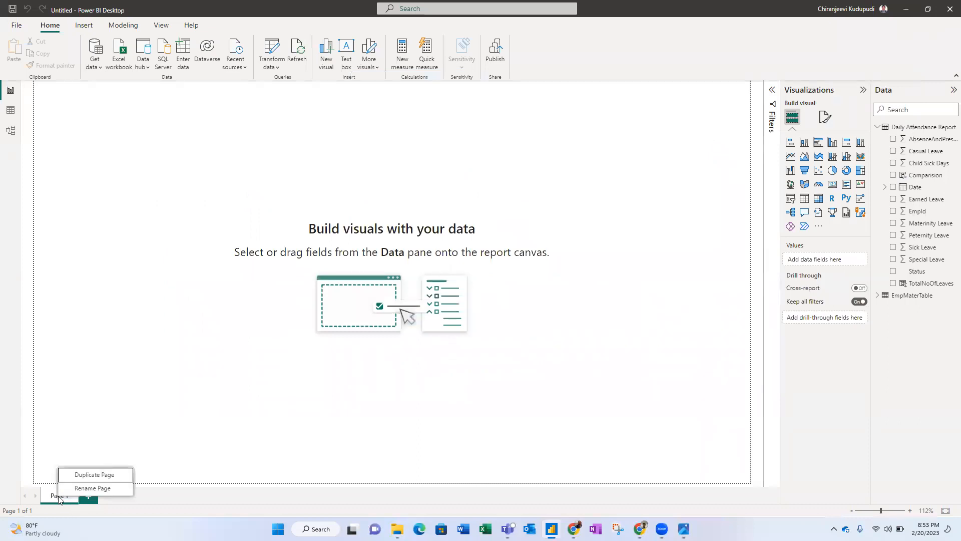
click(87, 488)
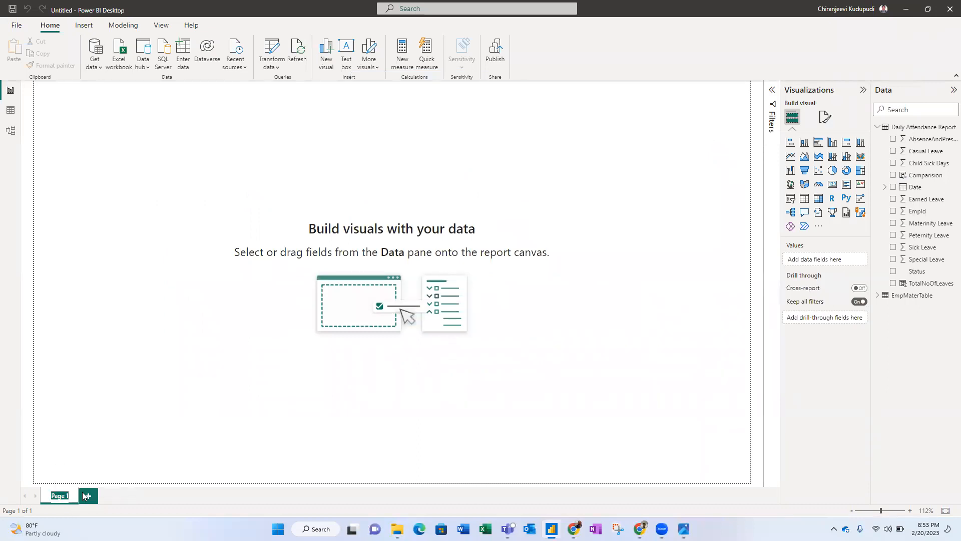
text(Main)
text( Page)
key(Return)
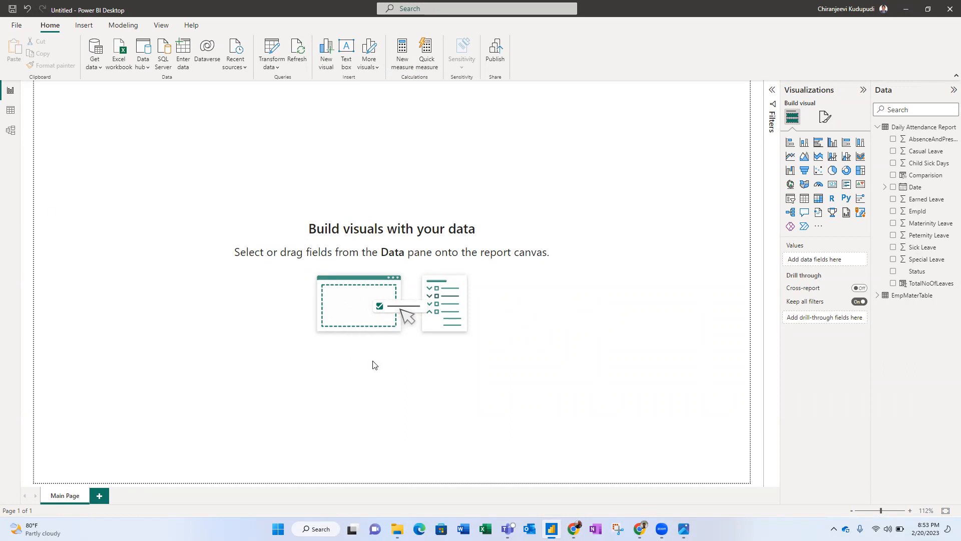
Set the HR Attendance Dashboard page 1 (1) image from Downloads as Main Page's canvas background with 0% transparency.
click(824, 118)
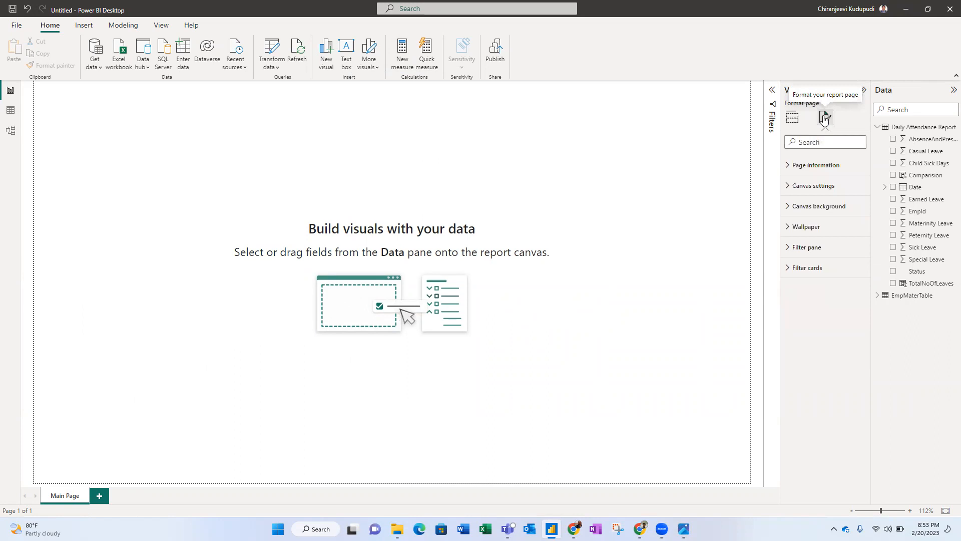
click(799, 207)
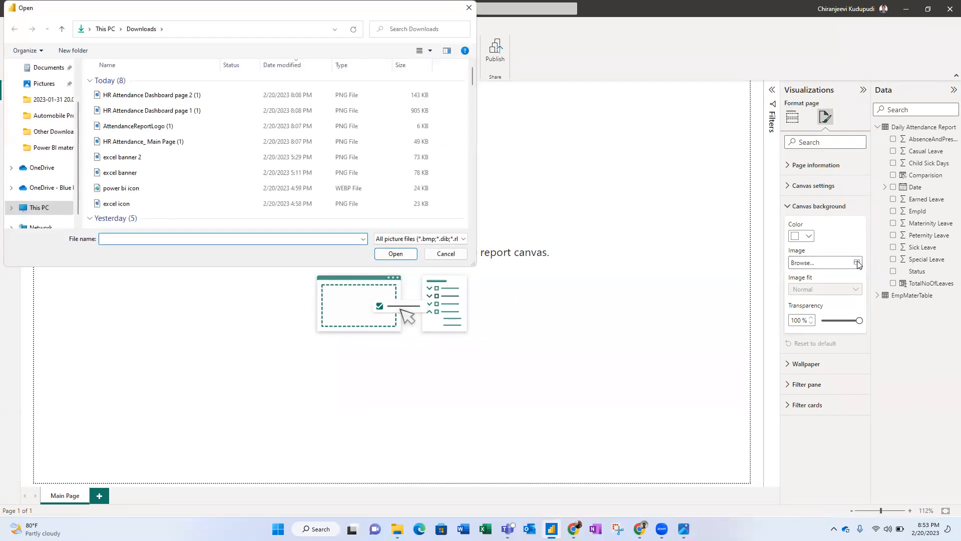
click(189, 111)
click(394, 256)
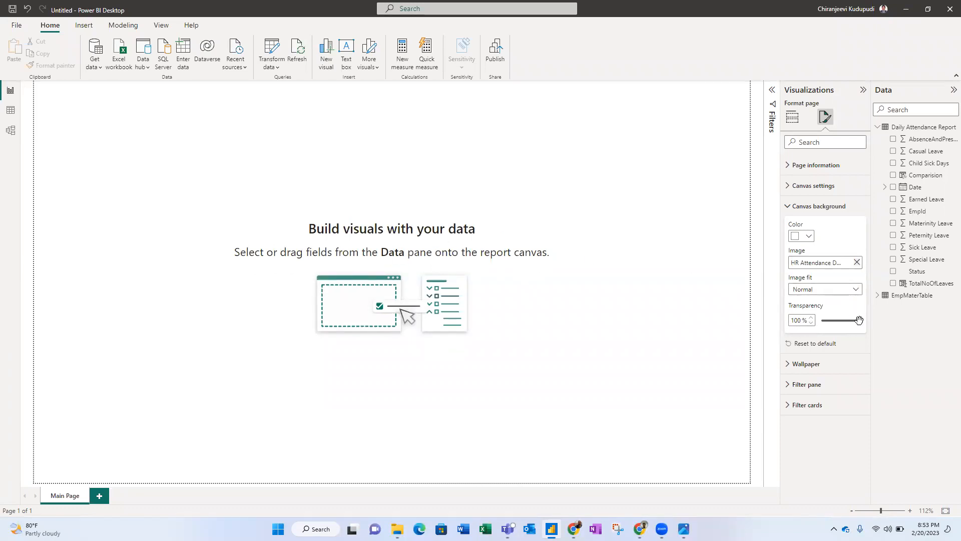
drag(859, 321, 819, 320)
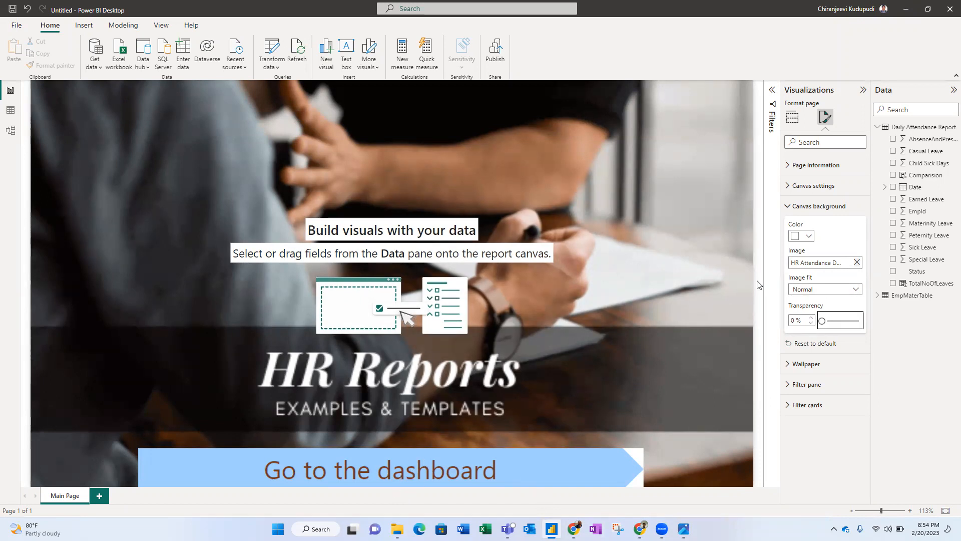
Replace the canvas background image with HR Attendance_ Main Page (1) and set its image fit to Fit.
click(857, 262)
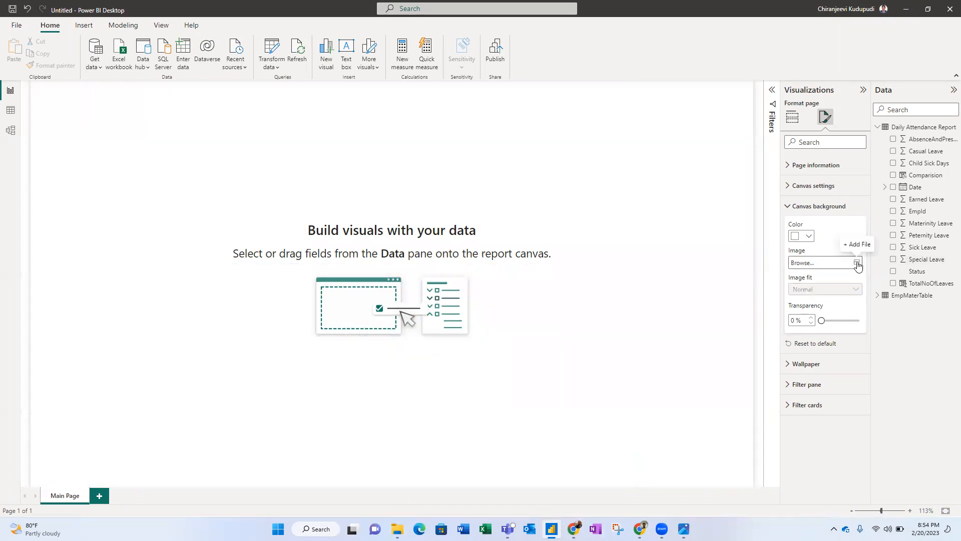
click(858, 264)
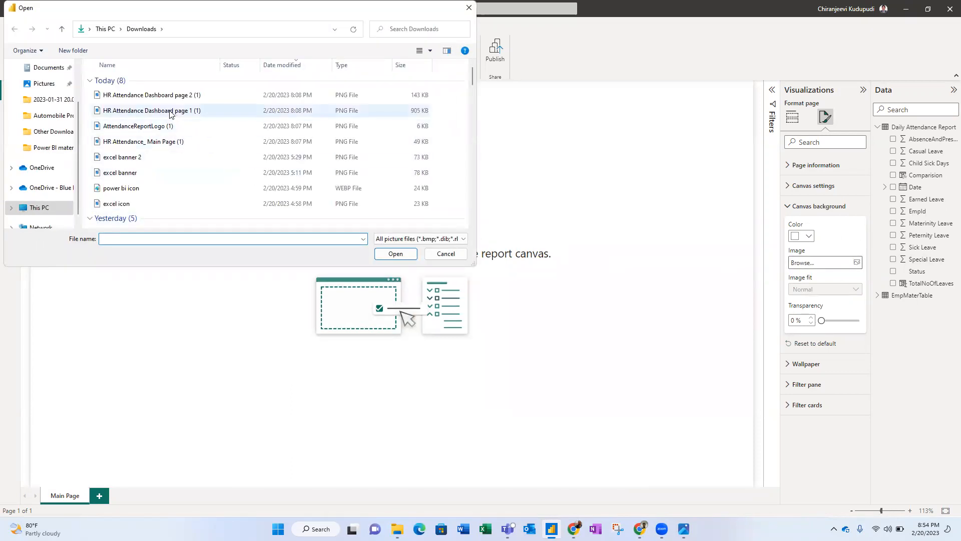
click(166, 143)
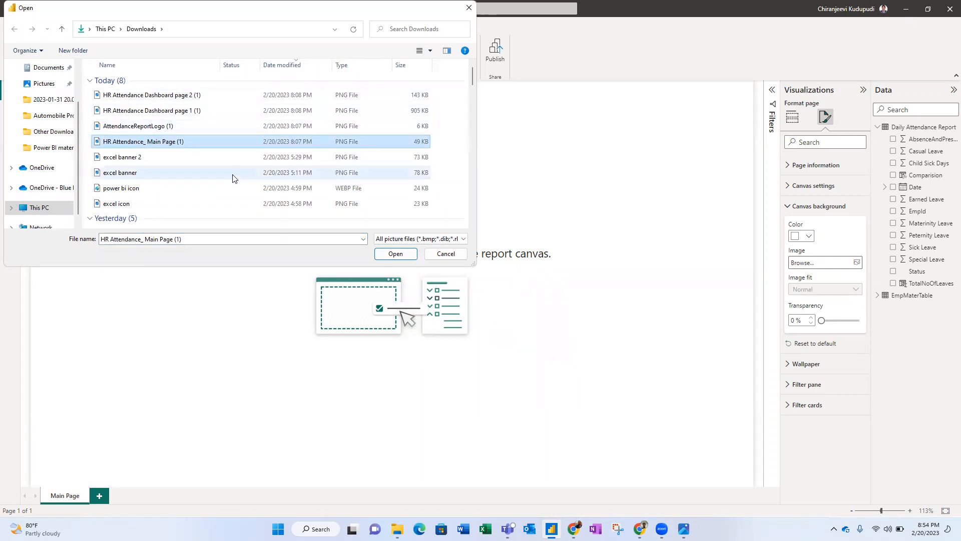
click(395, 254)
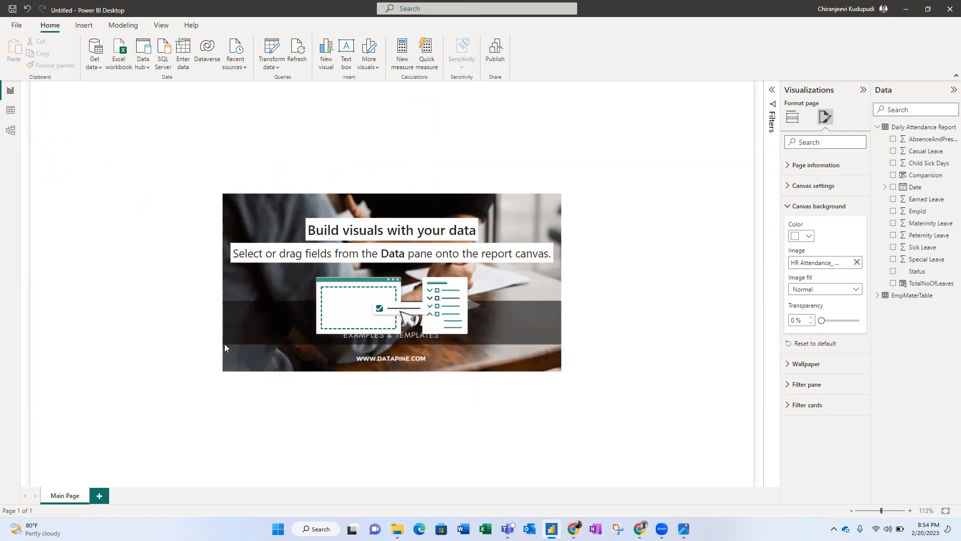
click(818, 292)
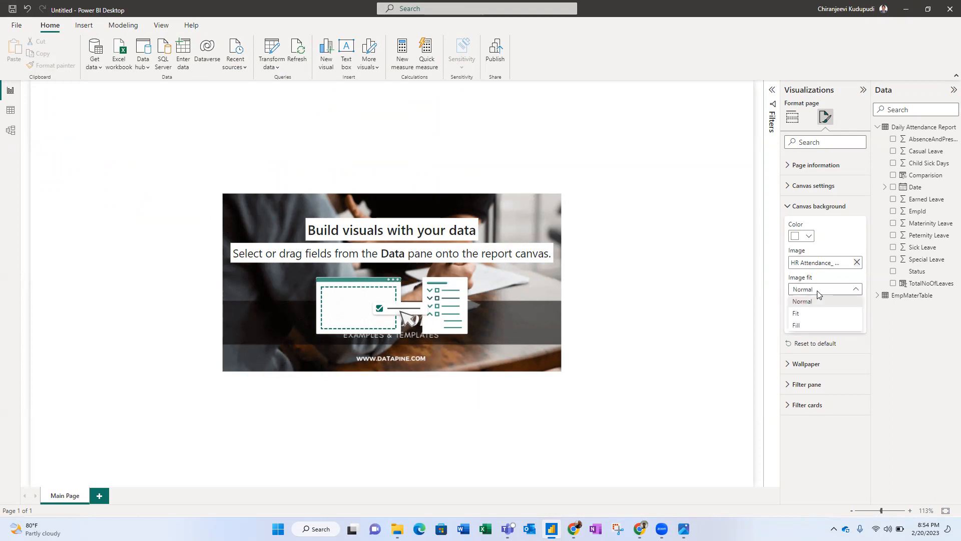
click(802, 314)
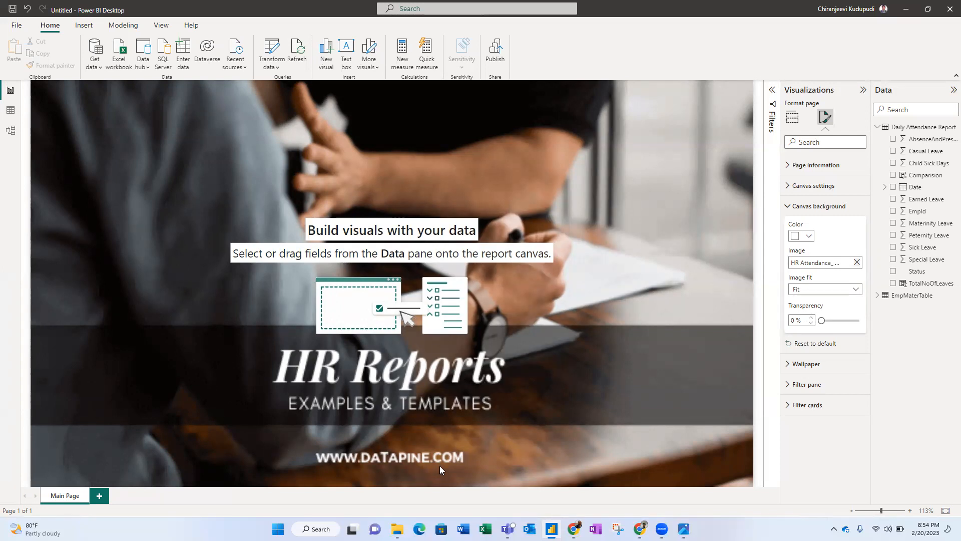
Add a second, blank report page, compare it with Main Page and return to Main Page.
click(99, 497)
click(58, 498)
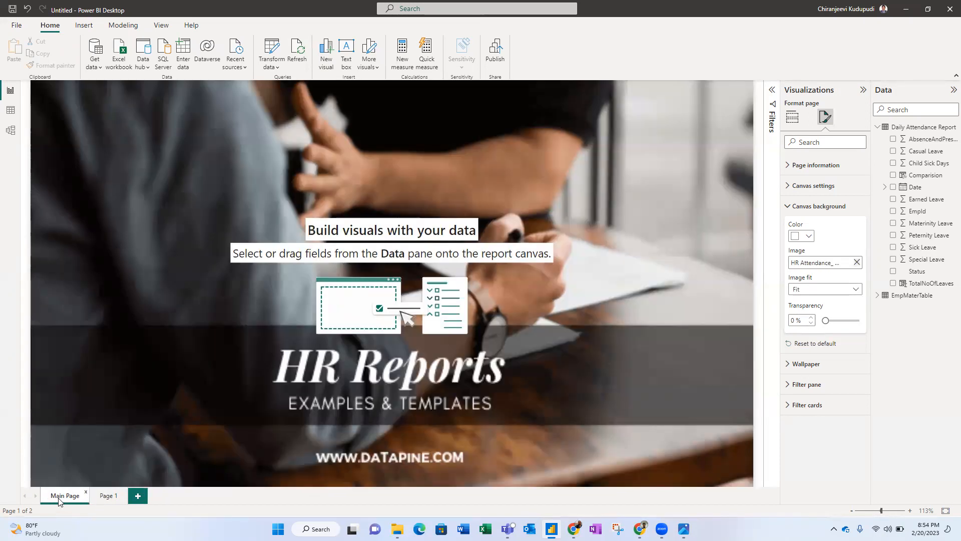
click(103, 498)
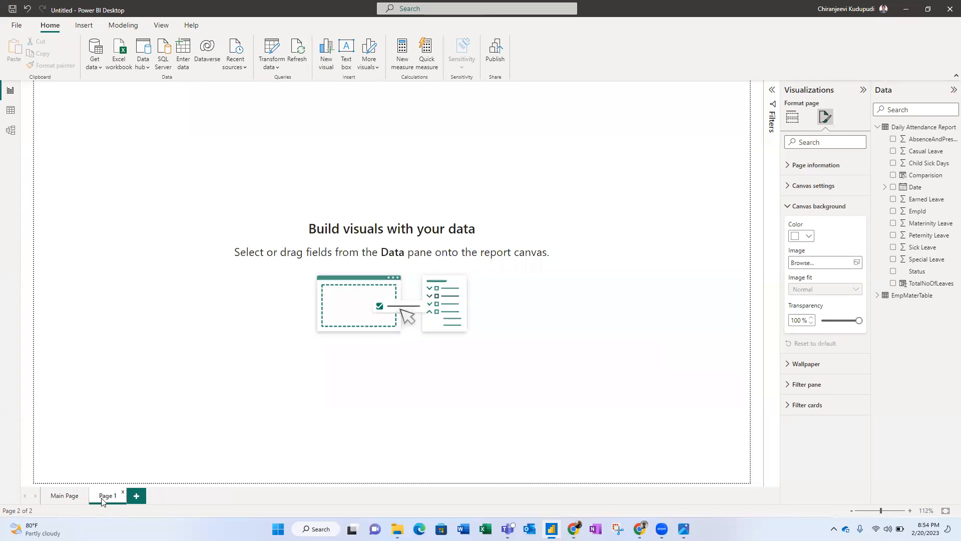
click(68, 497)
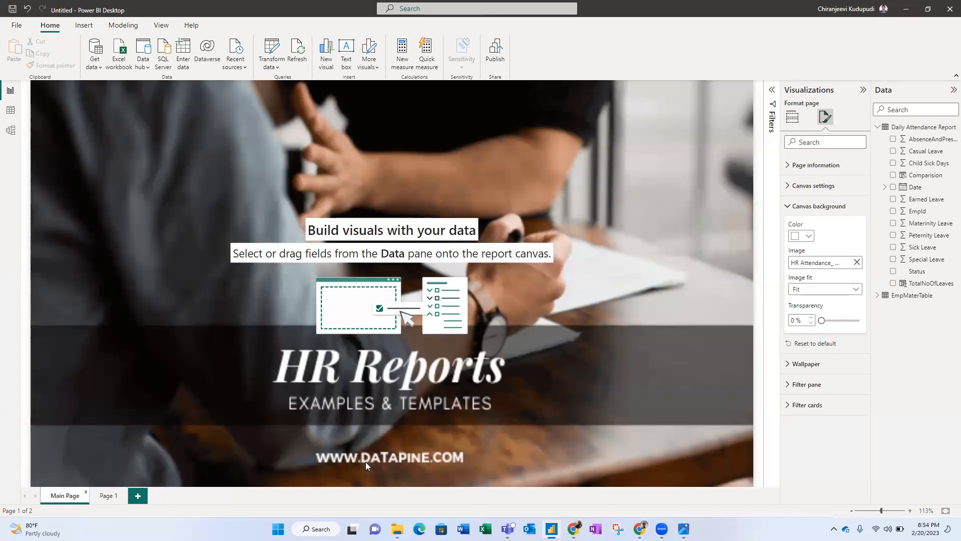
click(863, 90)
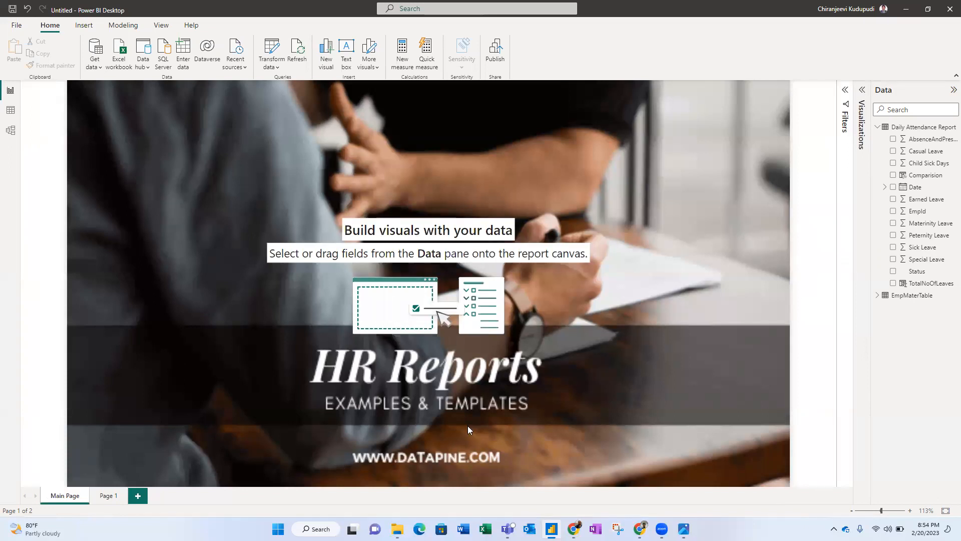
click(84, 25)
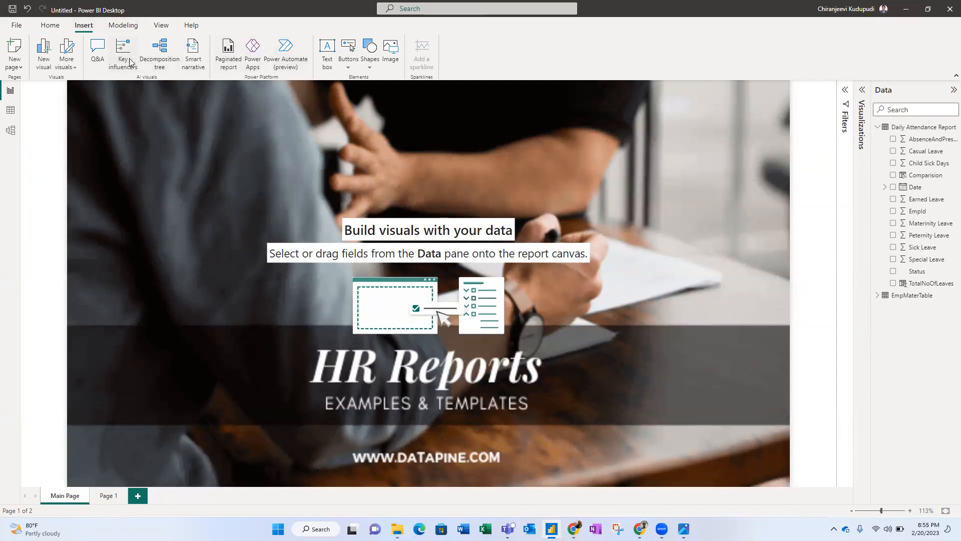
click(349, 58)
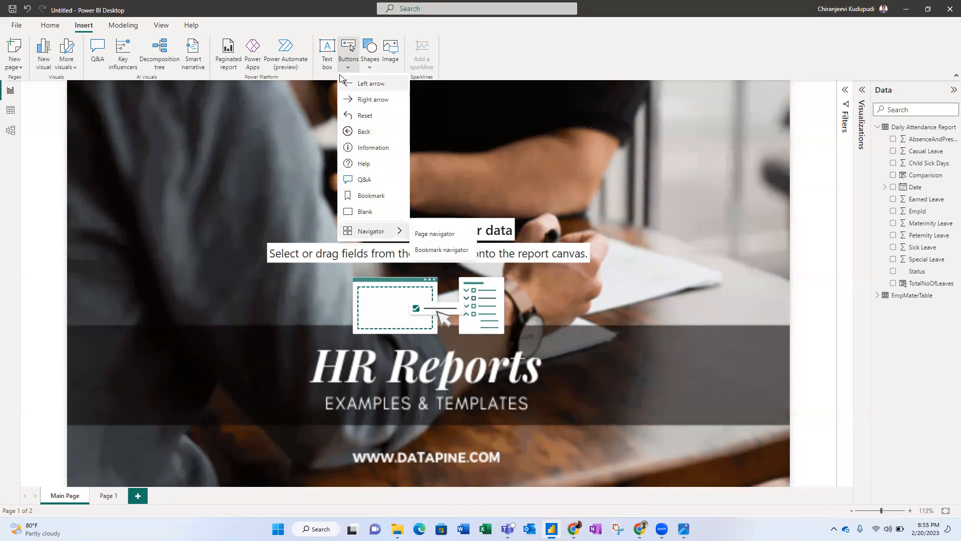
click(371, 60)
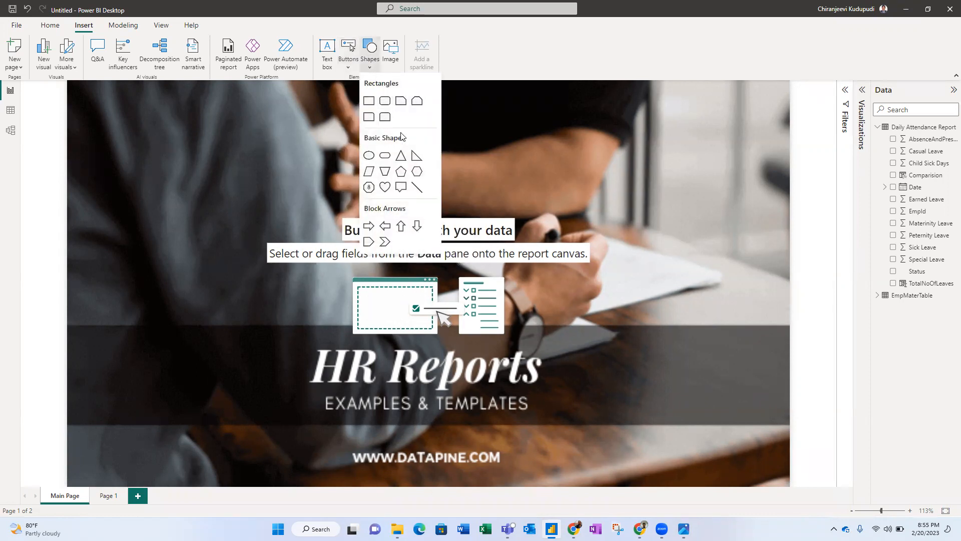
click(369, 243)
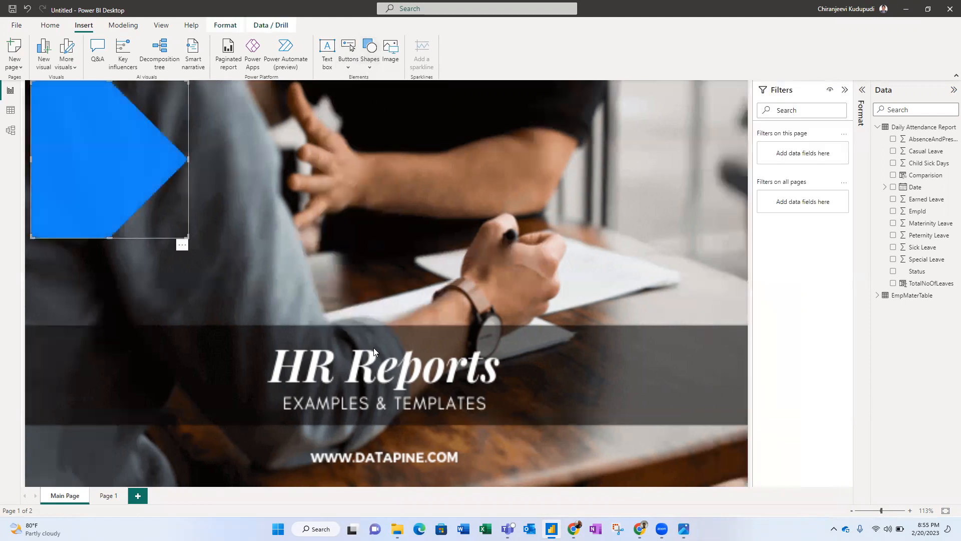
drag(149, 111, 493, 445)
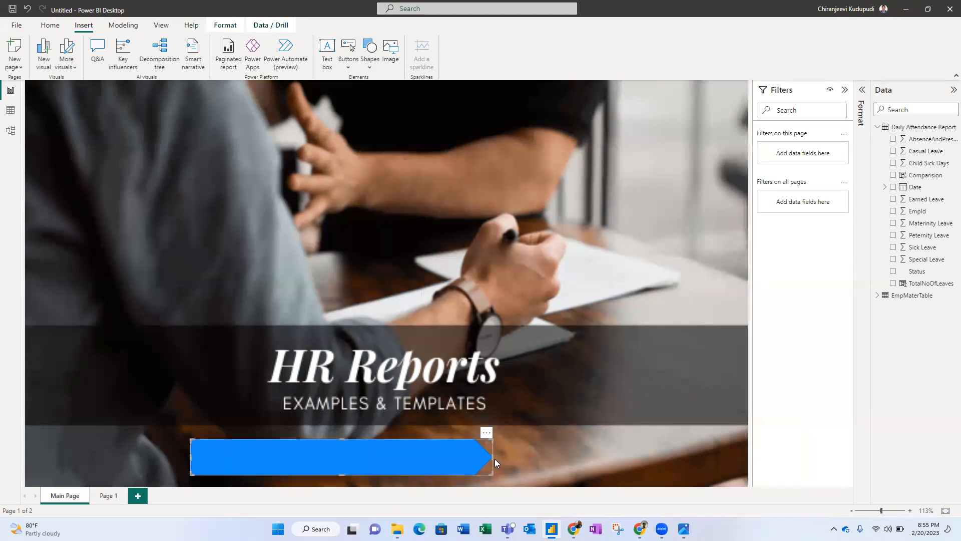
drag(496, 456, 500, 457)
Rename the second report page as Dashboard and go back to Main Page.
double_click(105, 495)
text(Dashboard)
key(Return)
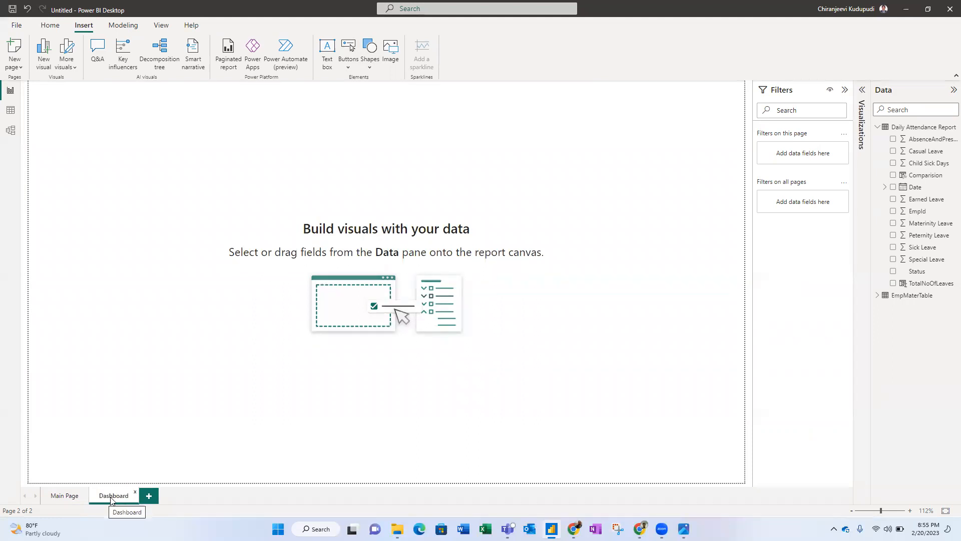
click(64, 498)
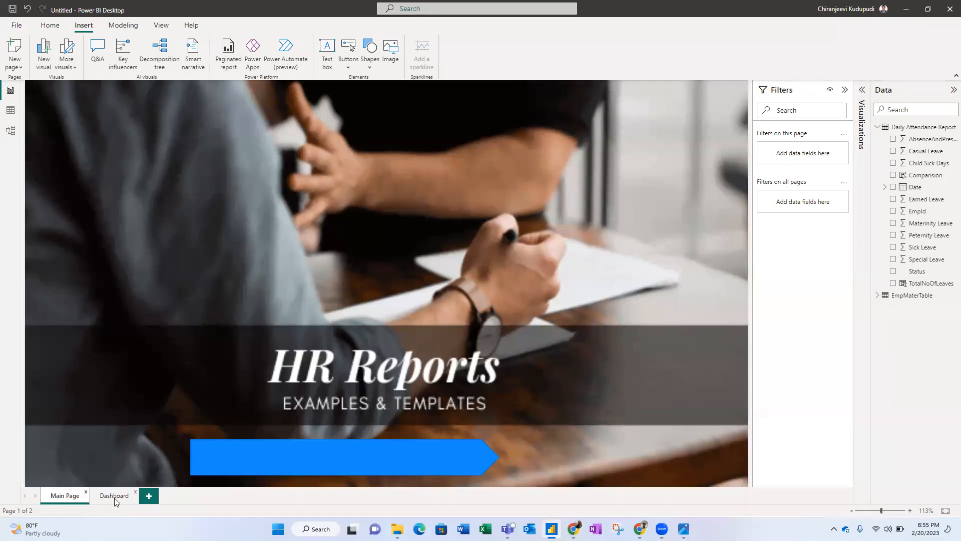
Change the arrow banner's fill color to the lighter orange shade from the theme colors.
click(315, 460)
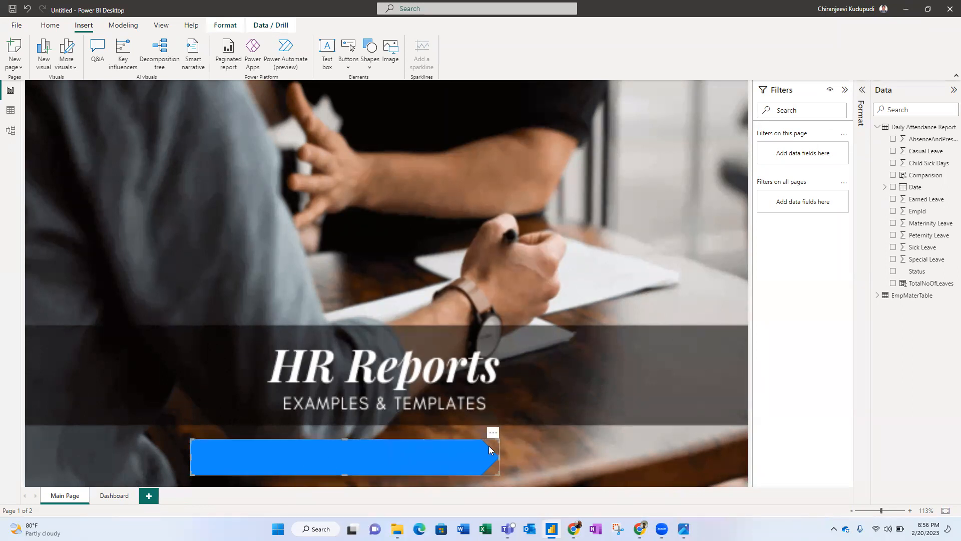
click(845, 90)
click(860, 90)
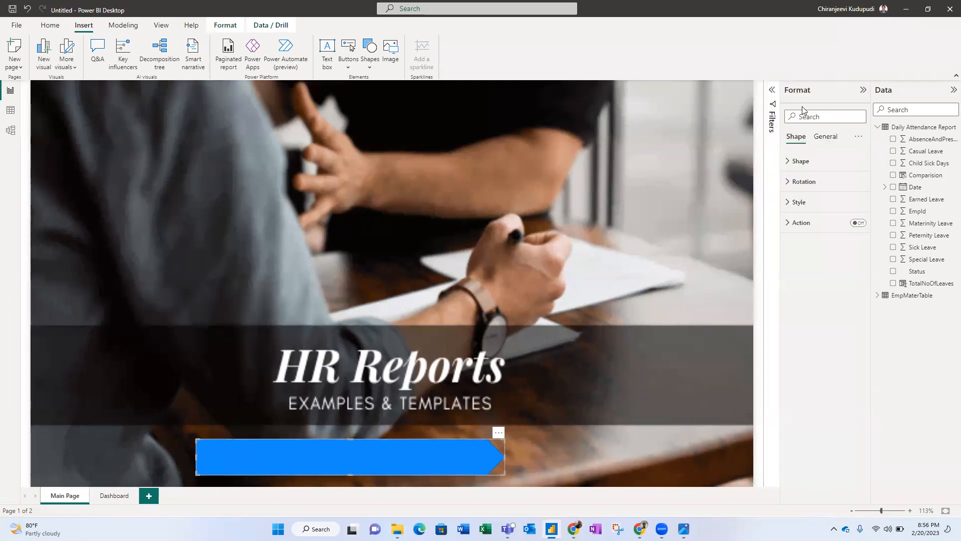
click(787, 163)
click(787, 161)
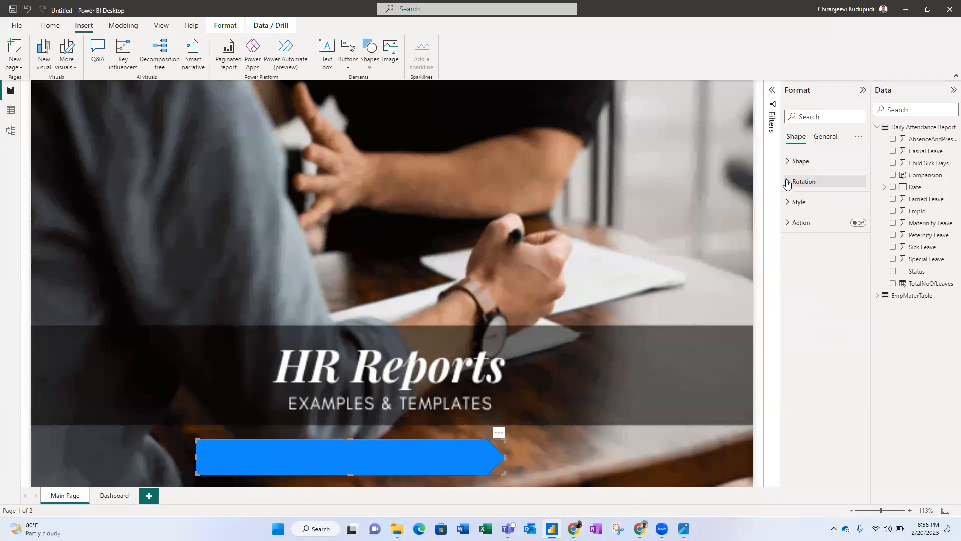
click(788, 203)
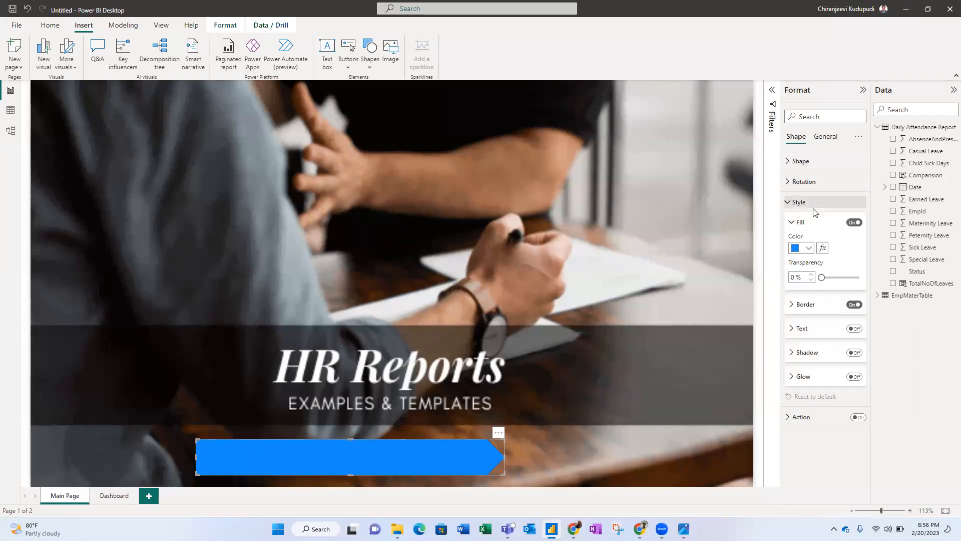
click(800, 250)
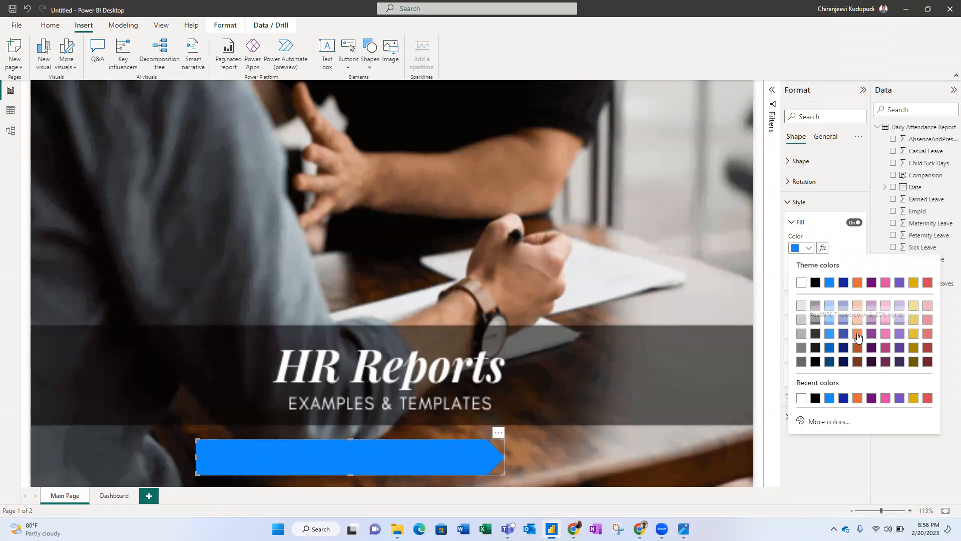
click(858, 333)
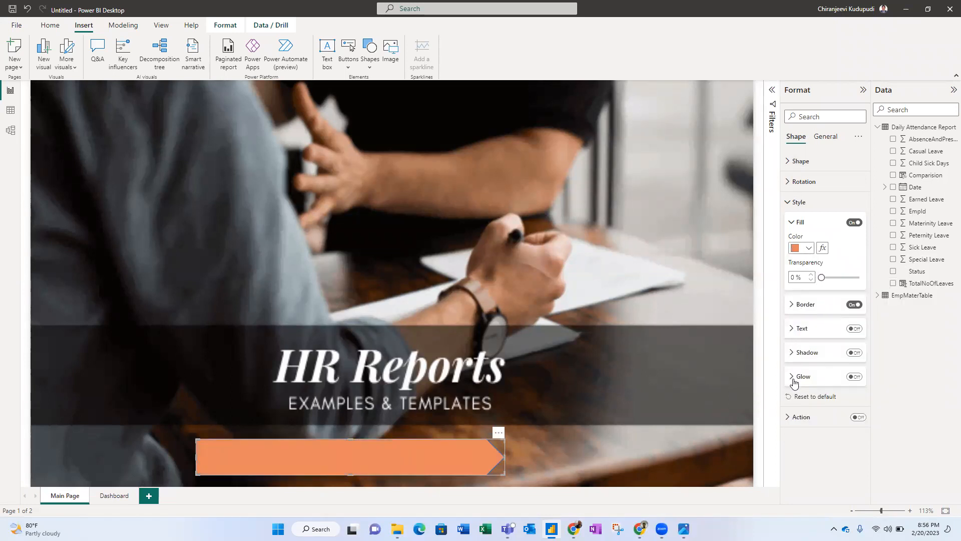
Turn on the arrow banner's text, enter Go to Dashboard as its label and set the font size to 30.
click(857, 329)
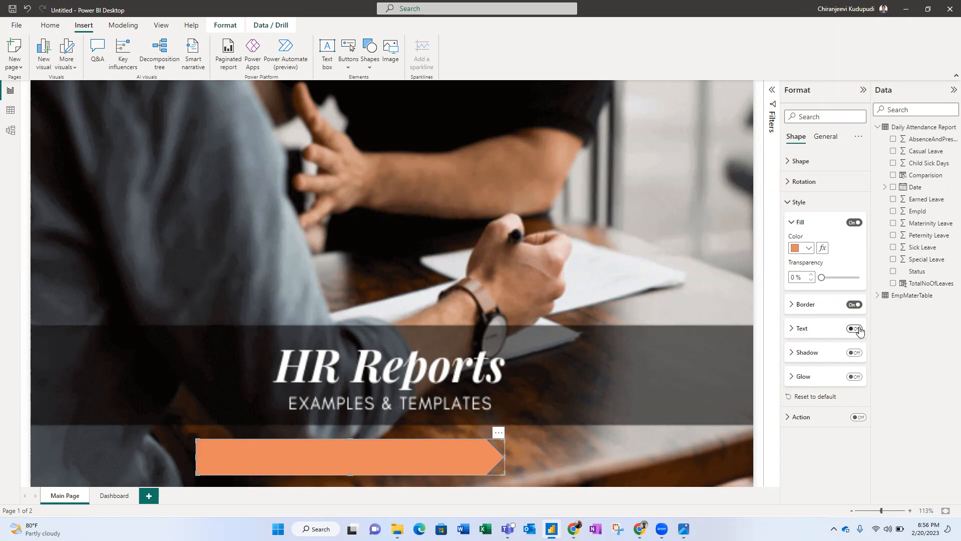
click(794, 330)
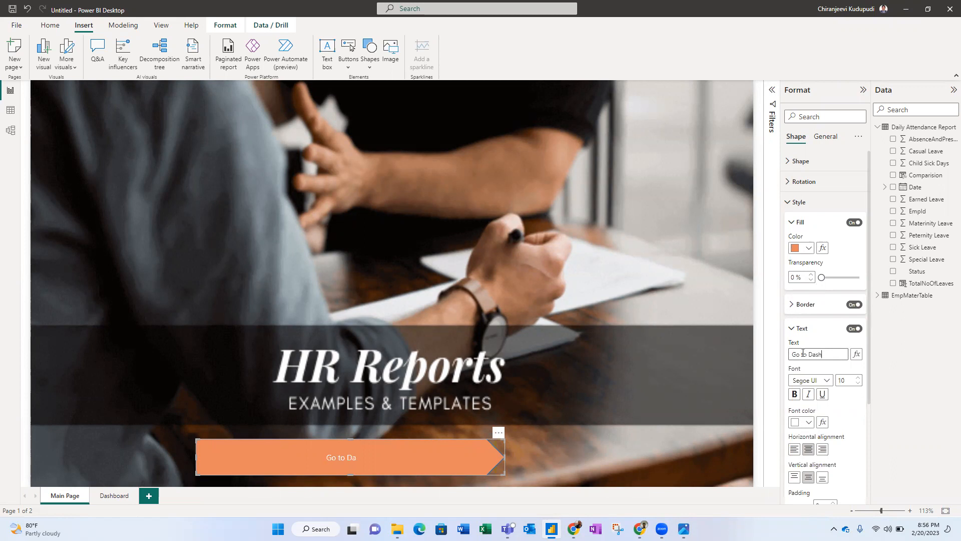
text(d)
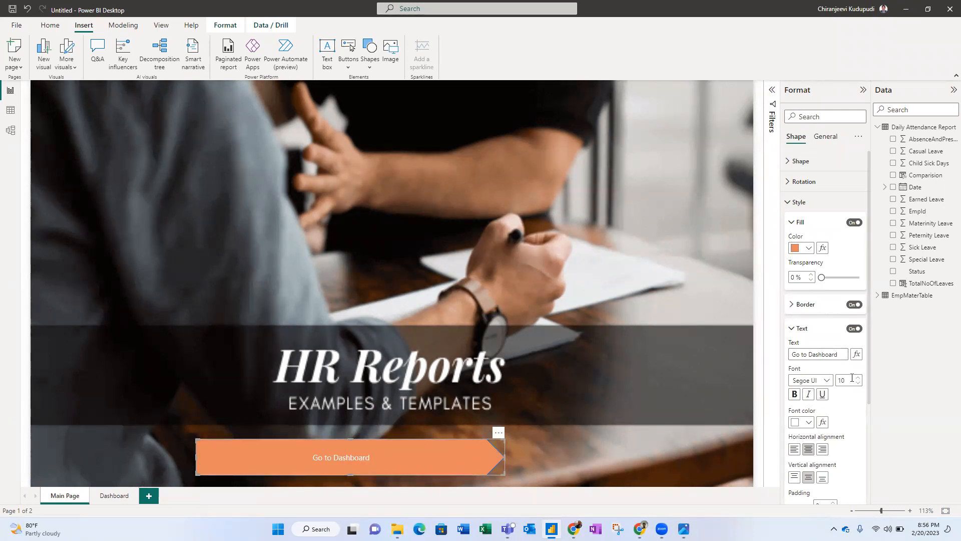
drag(842, 381, 827, 384)
text(3)
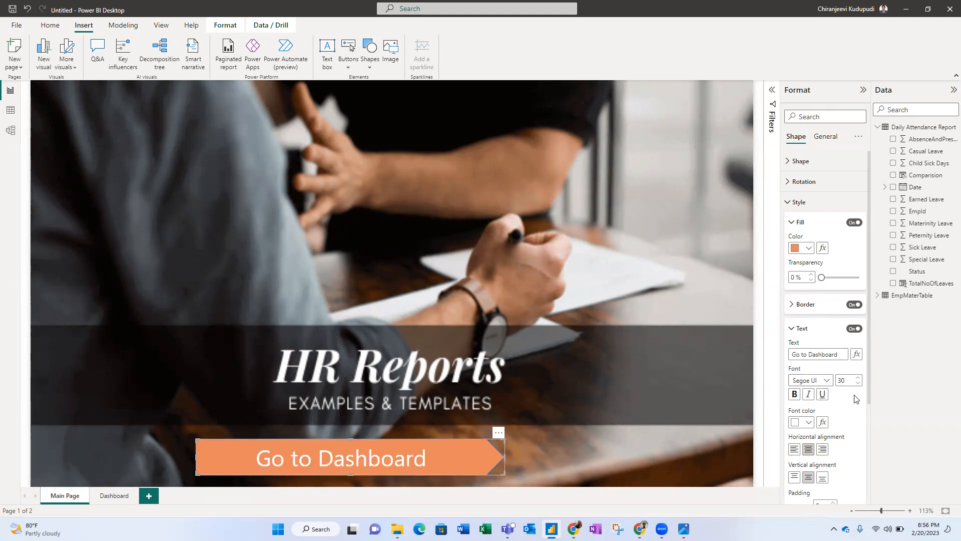
Make the arrow's Go to Dashboard label bold and italic and switch its font to the bolder Segoe UI variant.
click(795, 395)
click(809, 395)
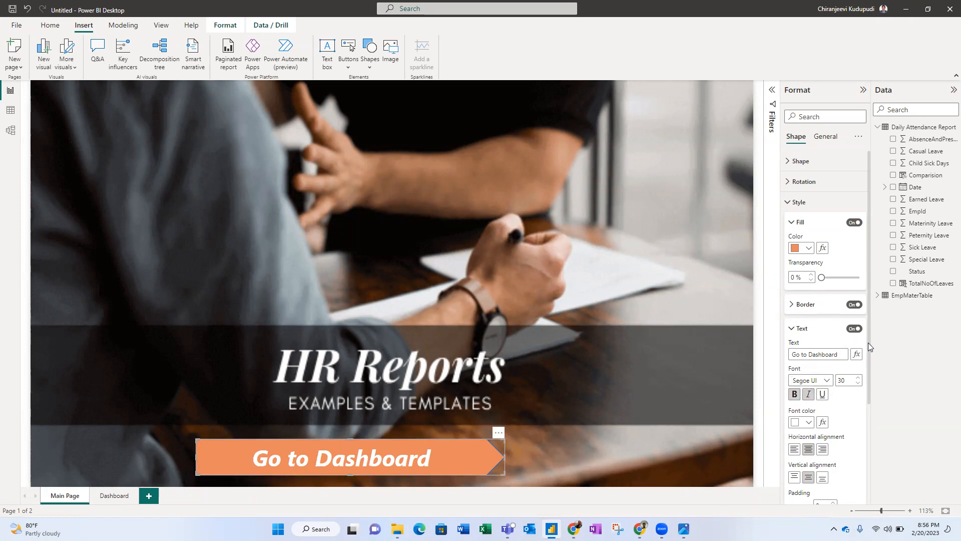
scroll(868, 344, down, 1)
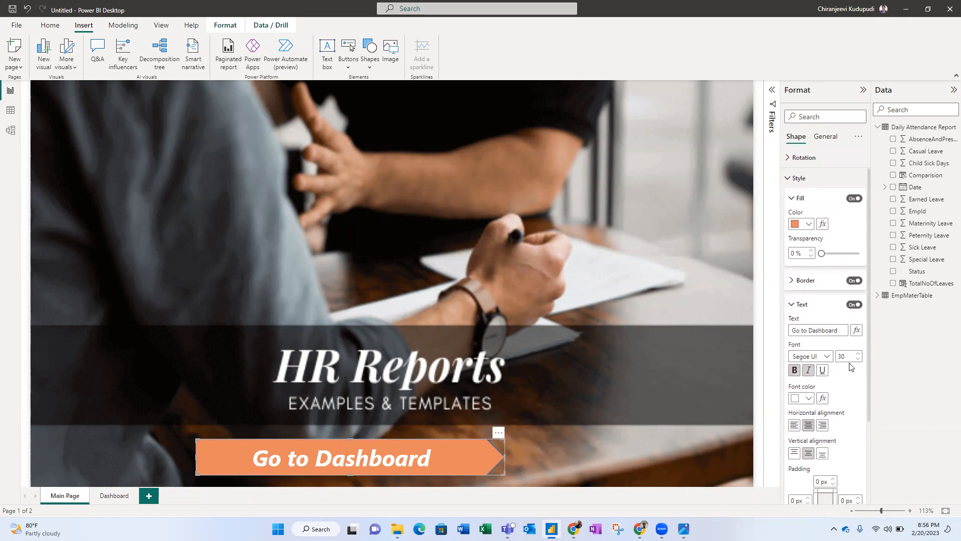
click(824, 356)
click(806, 308)
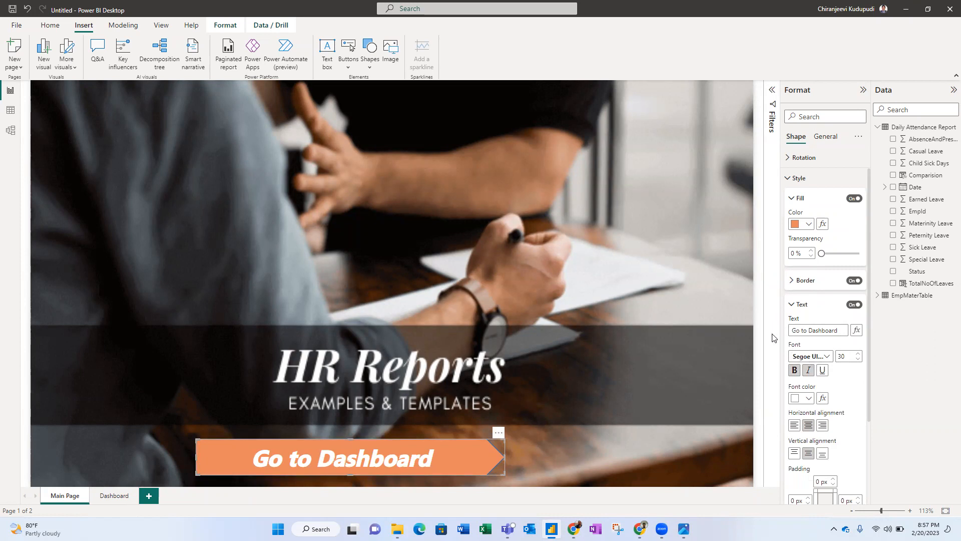
Enable the arrow's action as Page navigation with Dashboard as destination, and follow the link to the Dashboard page.
click(789, 181)
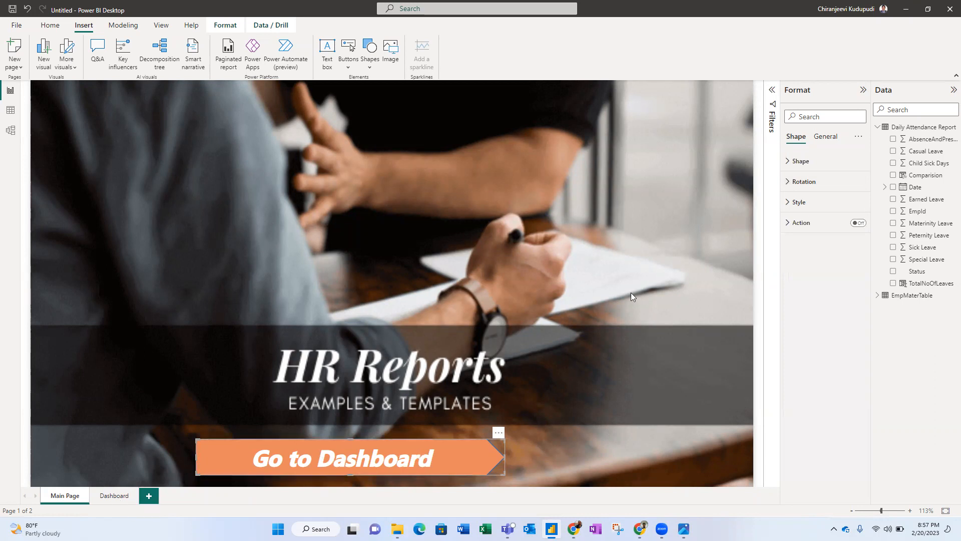
click(858, 223)
click(788, 225)
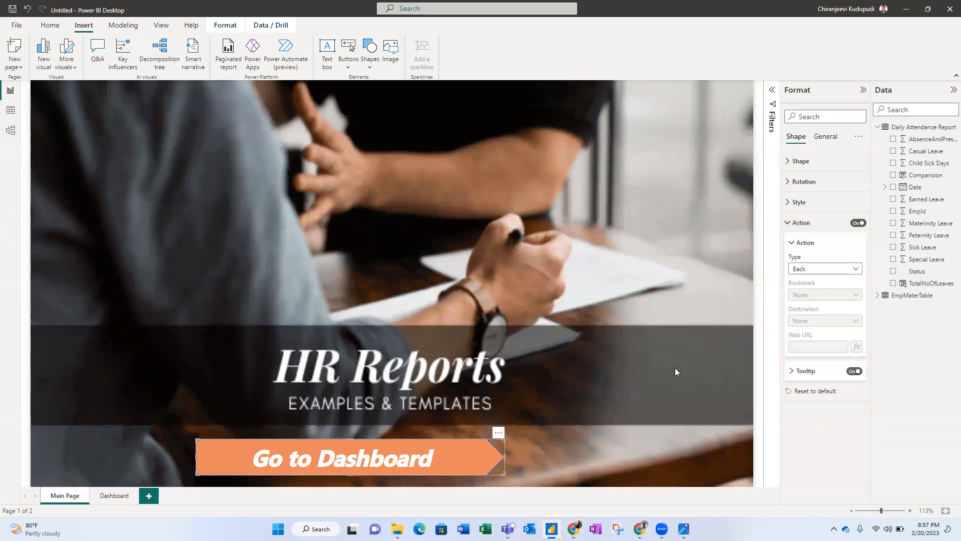
click(821, 270)
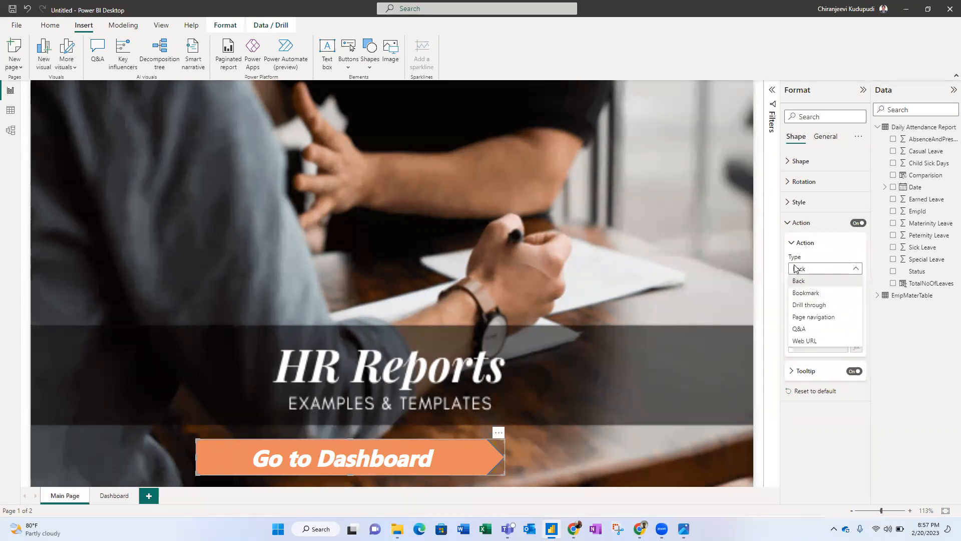
click(814, 318)
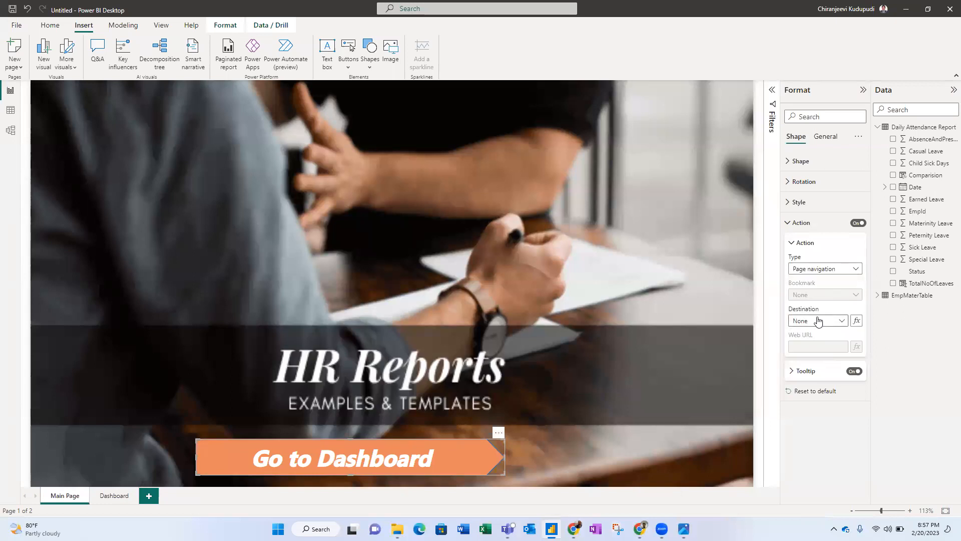
click(820, 322)
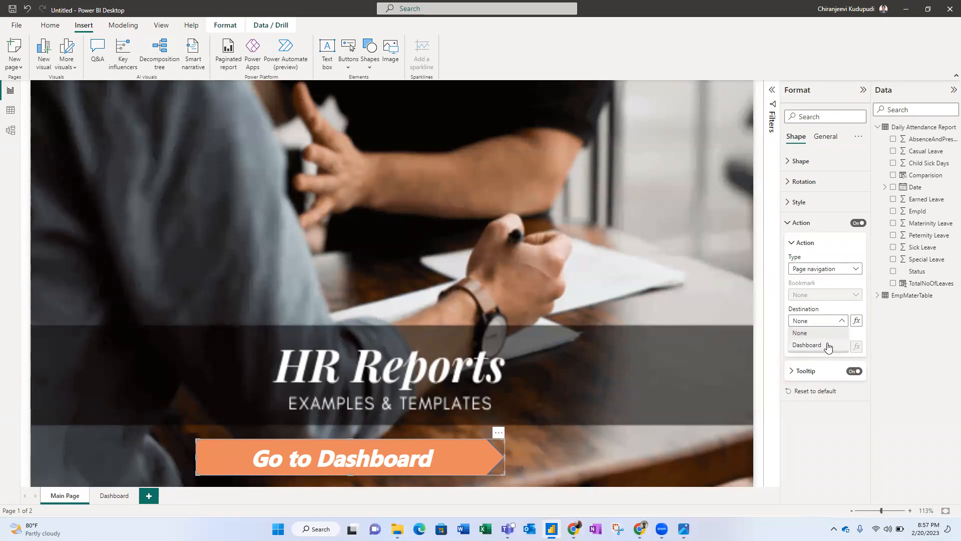
click(811, 348)
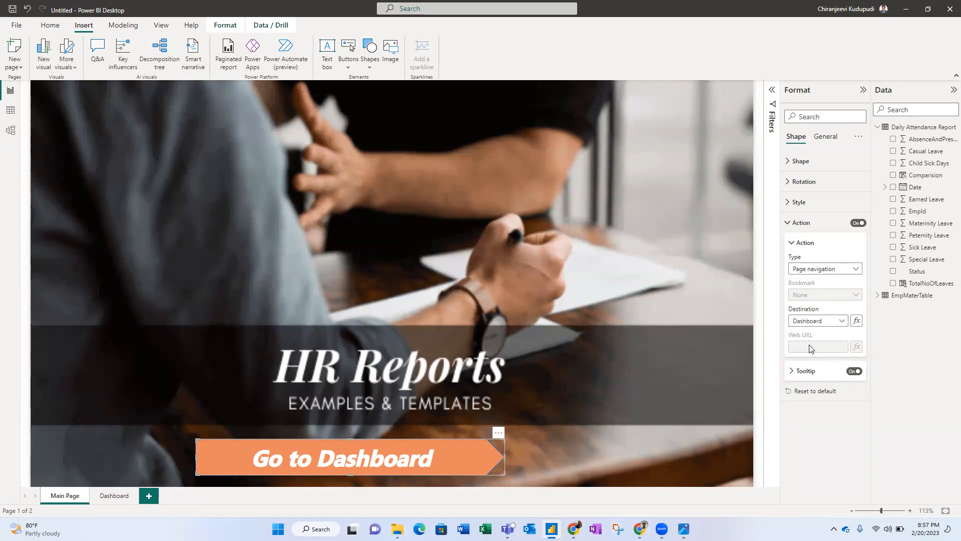
click(680, 209)
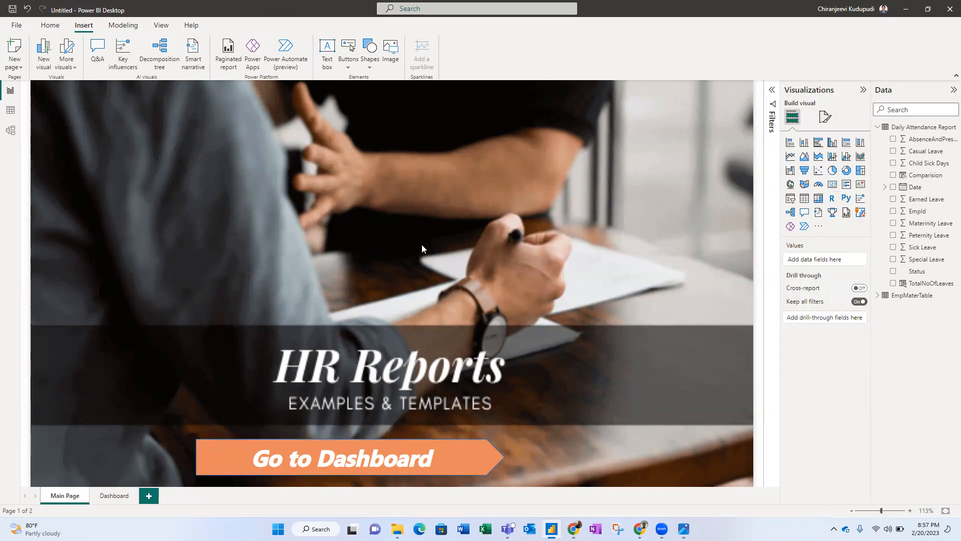
ctrl+click(359, 467)
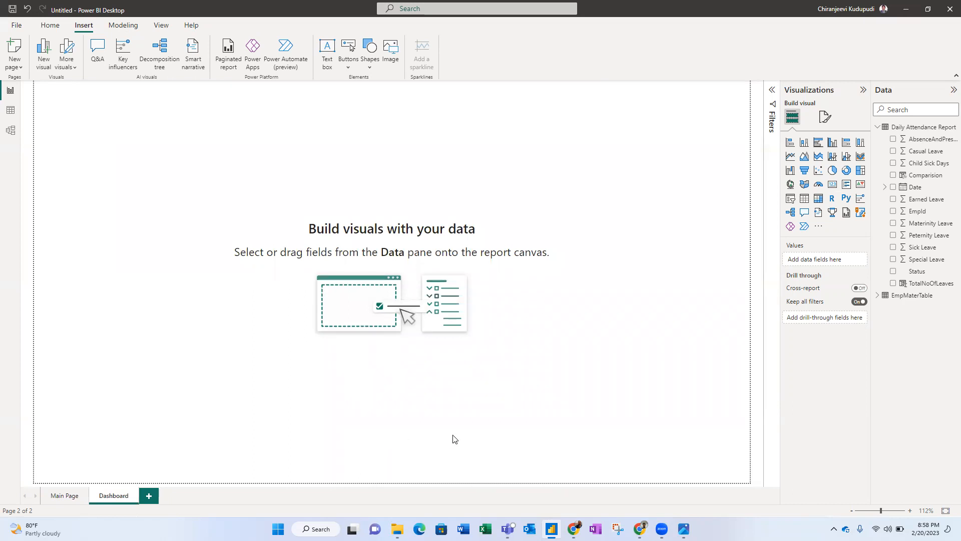
Examine the HR Attendance Dashboard page 2 reference picture and the logo file in the SharePoint InputFiles folder, and return to Power BI Desktop.
mouse_move(684, 529)
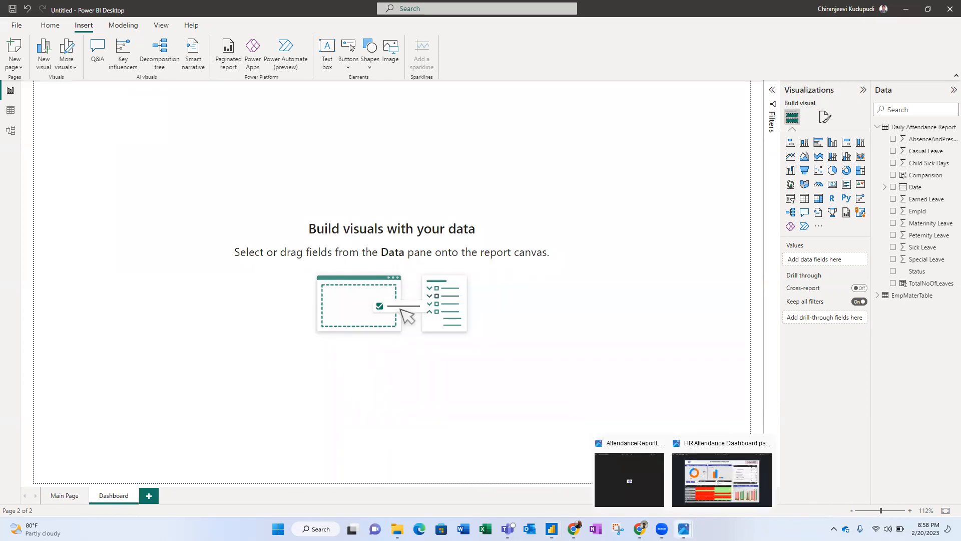
click(703, 490)
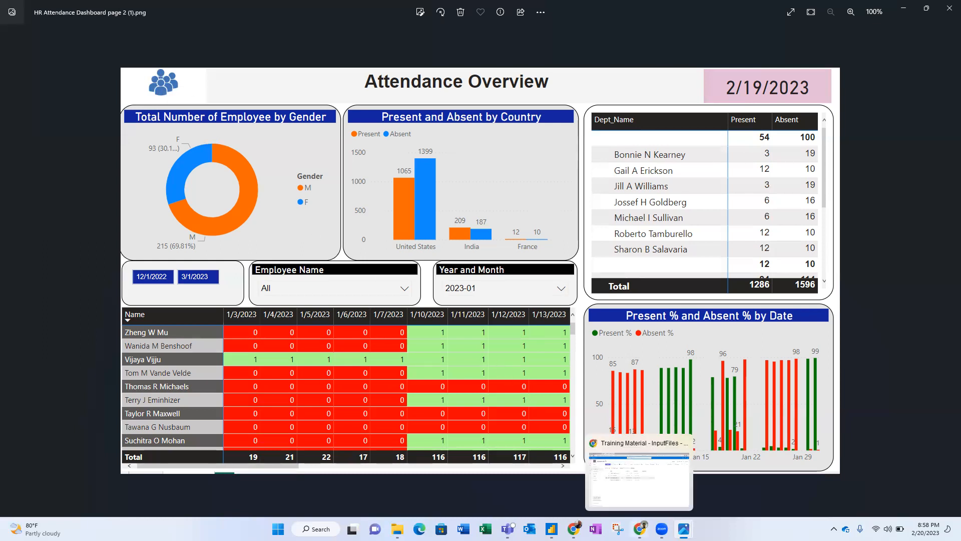
click(640, 528)
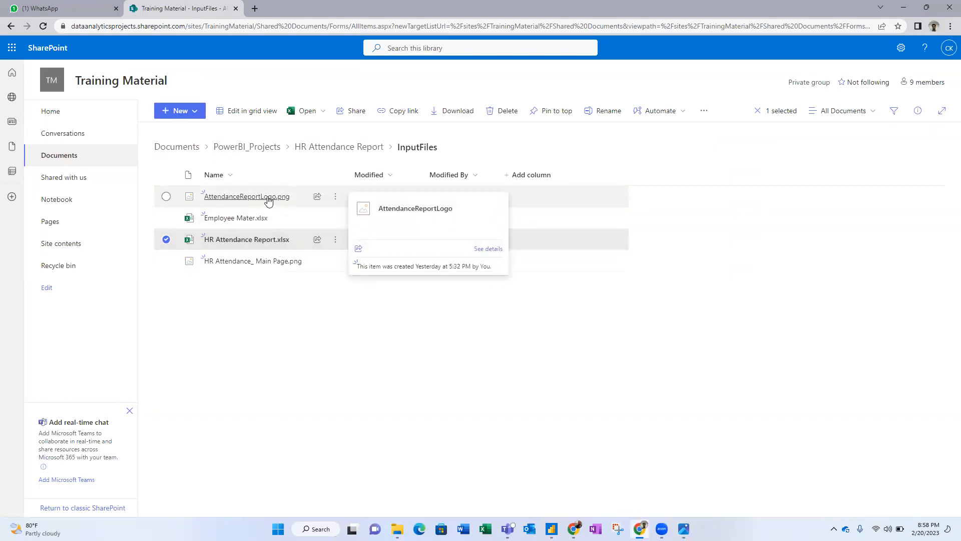
key(alt+Tab)
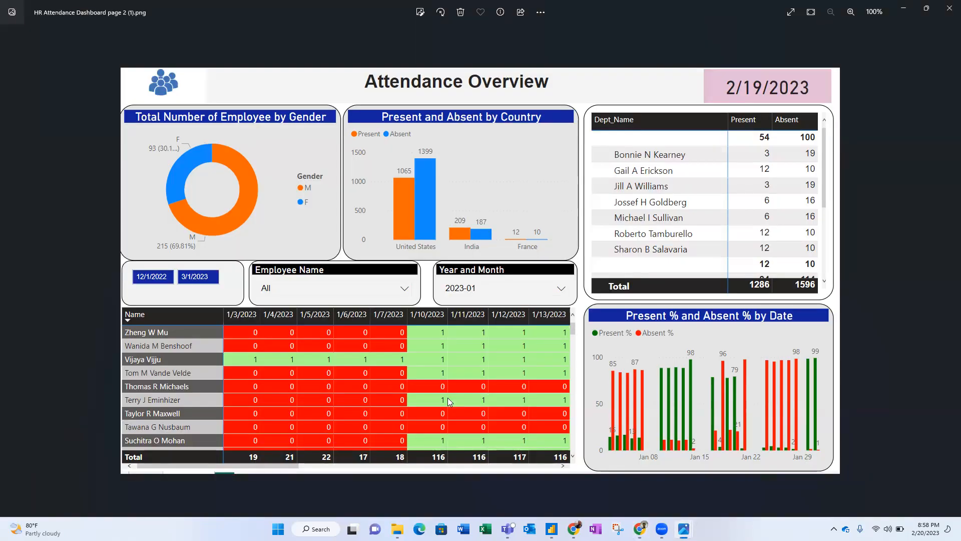
key(alt+Tab)
key(Tab)
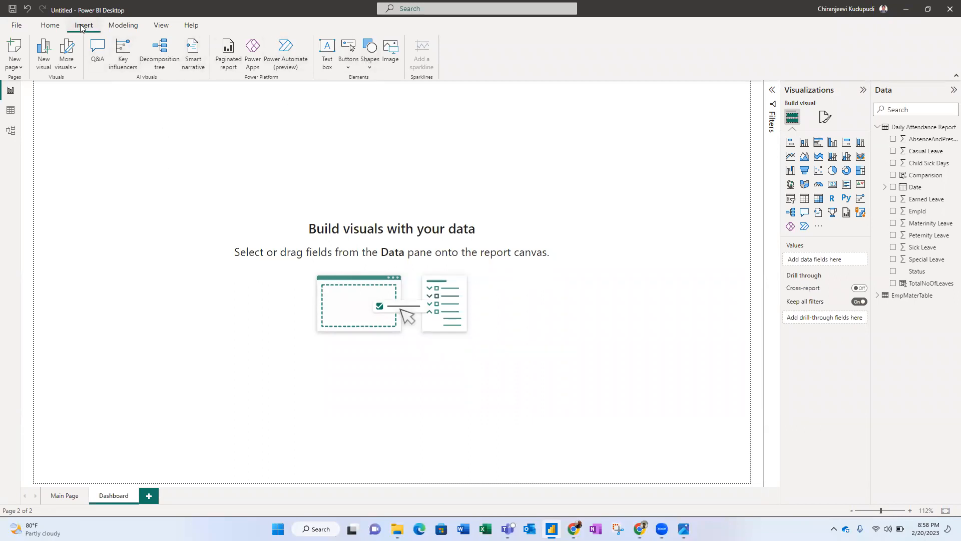
Insert the AttendanceReportLogo (1) picture on the Dashboard page and shrink it to a small logo in the page's top-left corner.
click(391, 51)
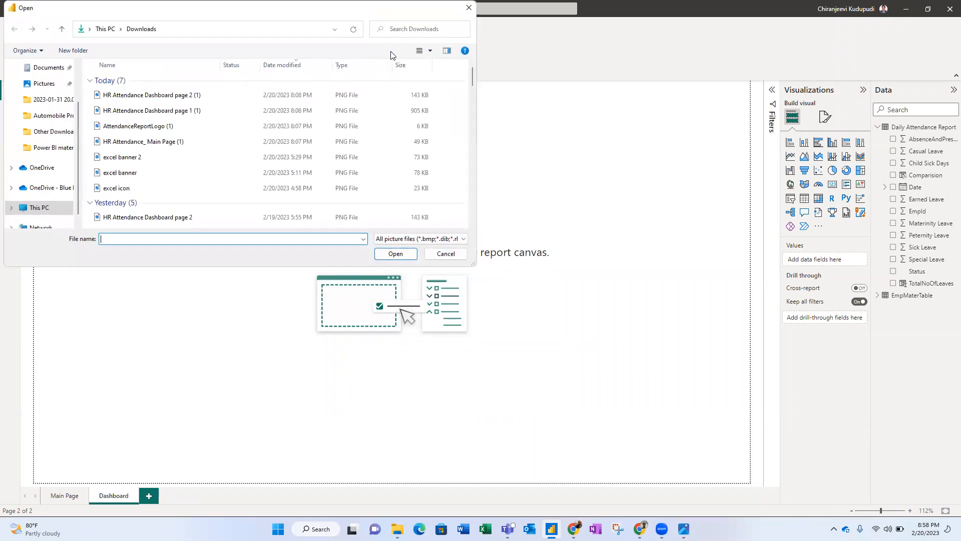
click(161, 130)
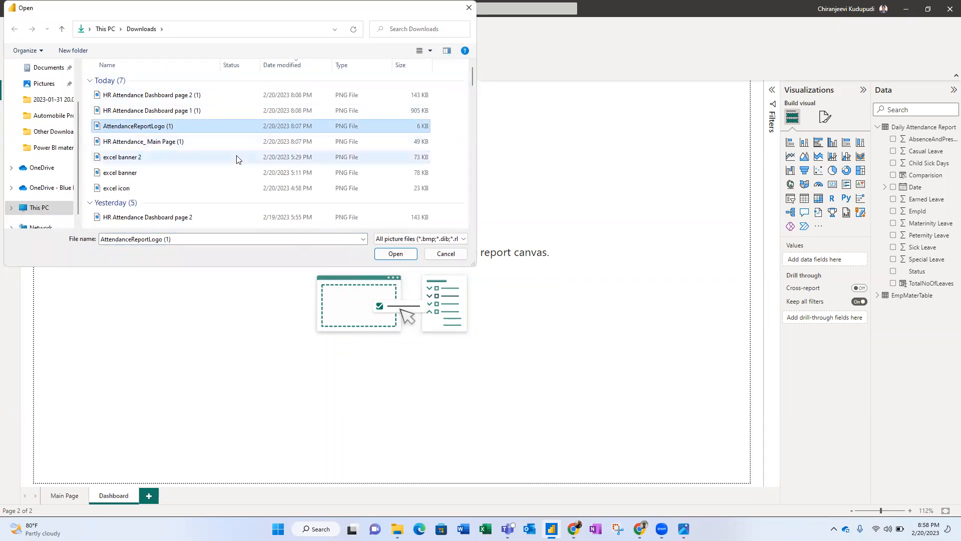
click(397, 256)
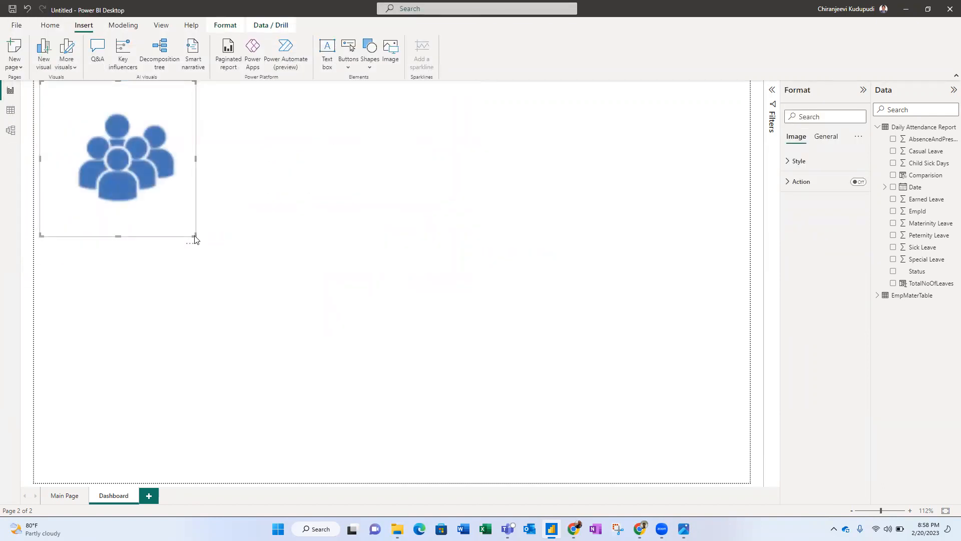
drag(196, 240, 125, 165)
click(111, 152)
drag(192, 235, 97, 136)
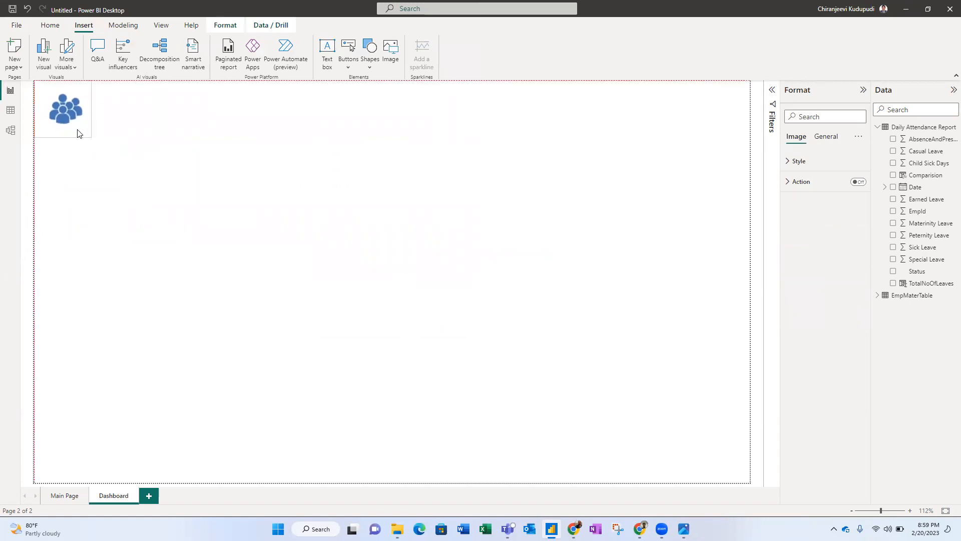
click(222, 154)
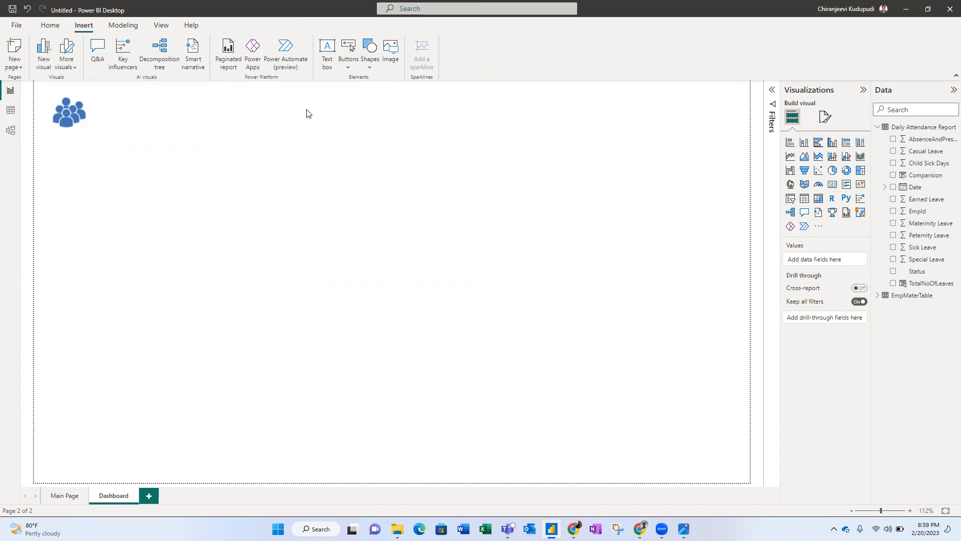
Check the title in the reference picture, add a widened text box to the Dashboard page and enter Attendance Overview in it.
key(alt+Tab)
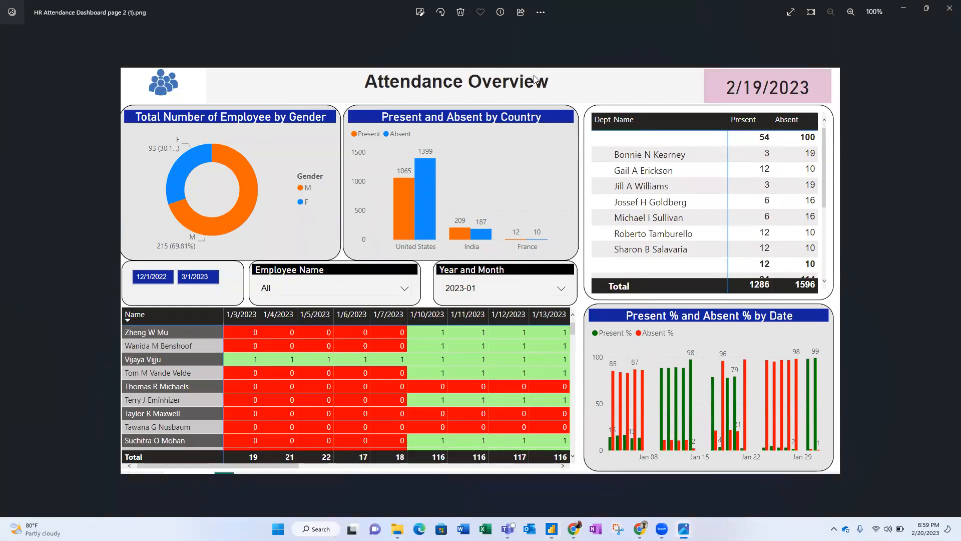
key(alt+Tab)
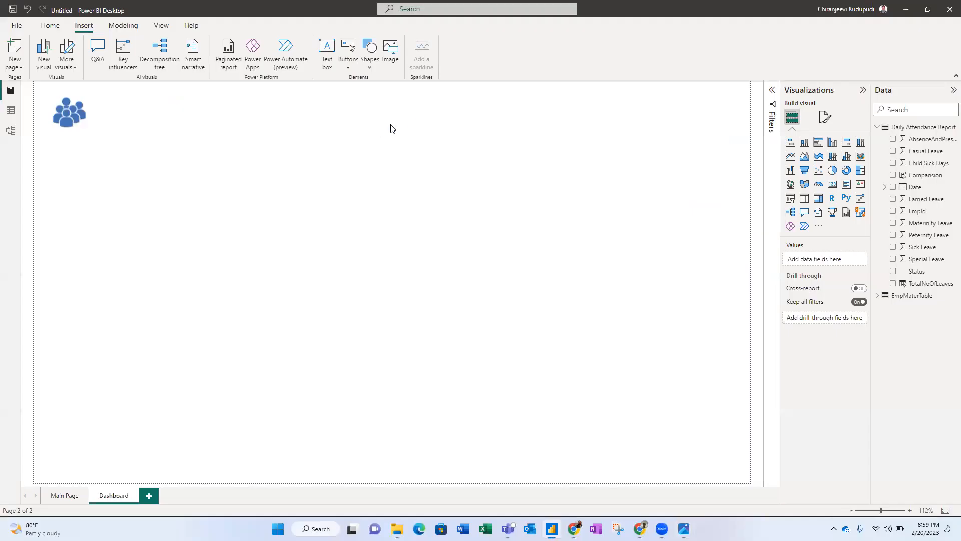
click(326, 51)
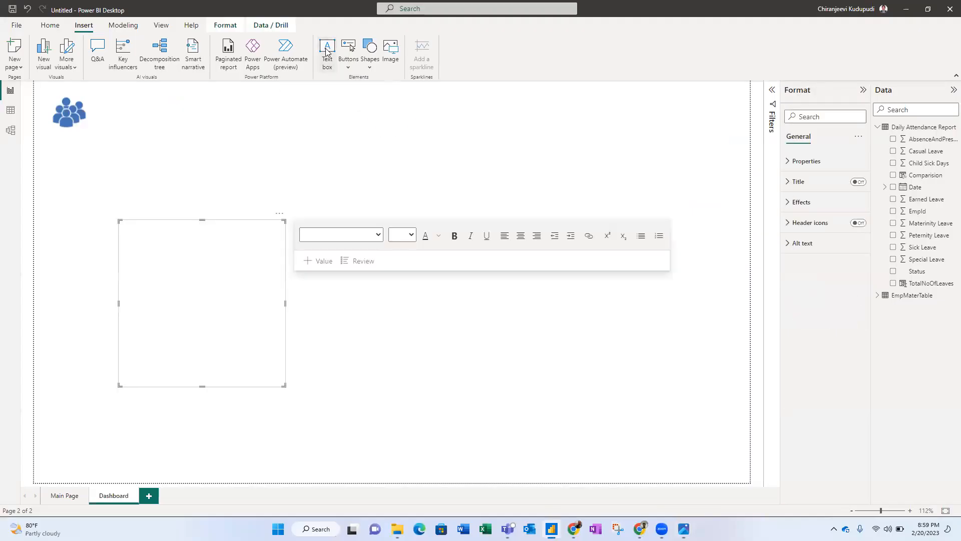
drag(285, 303, 424, 303)
text(A)
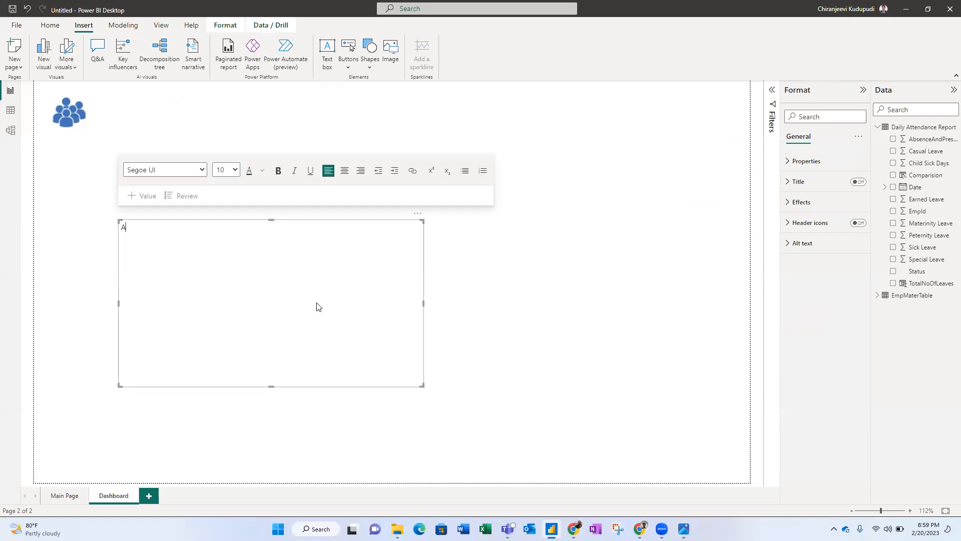
text(ttendance Overview)
Set the Attendance Overview title's font size to 40 and center it in its text box.
click(229, 170)
click(221, 325)
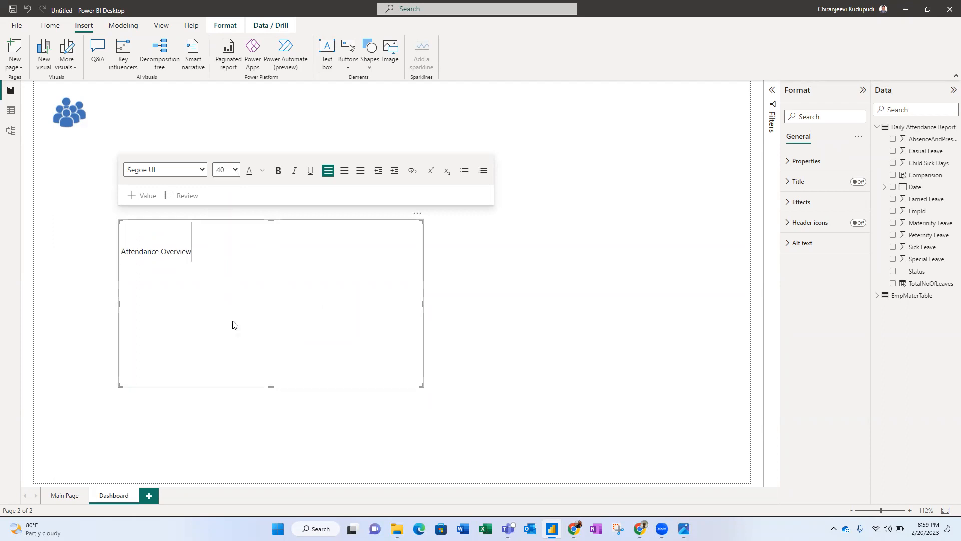
click(234, 172)
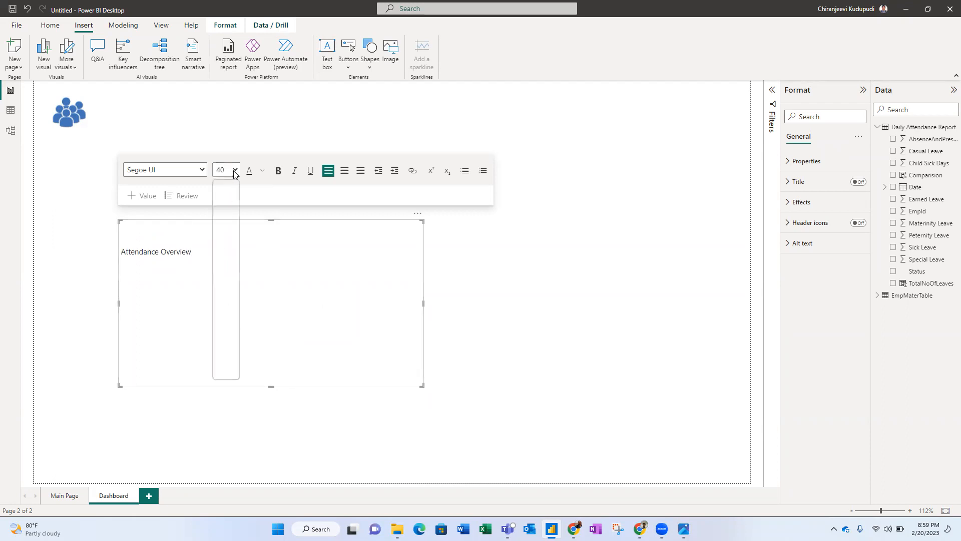
drag(195, 253, 121, 237)
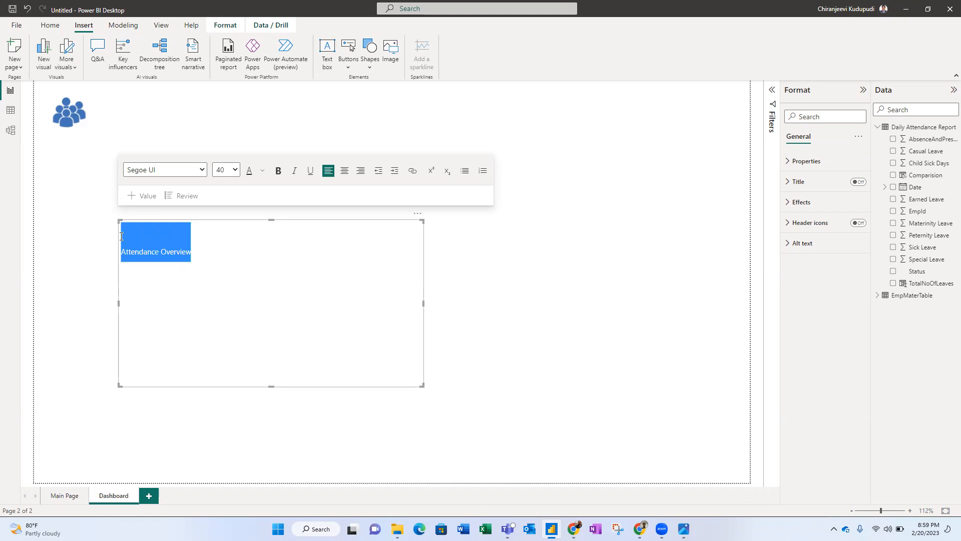
click(235, 170)
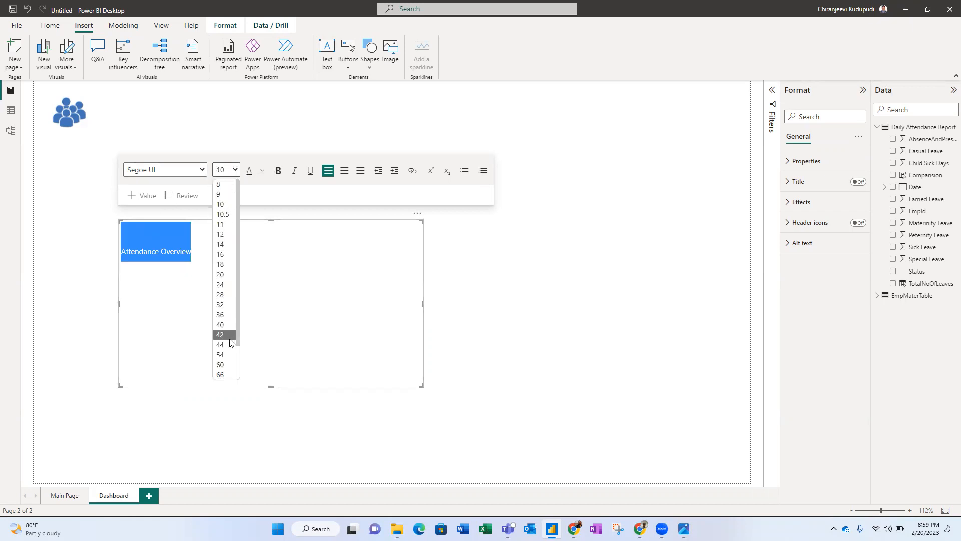
click(221, 325)
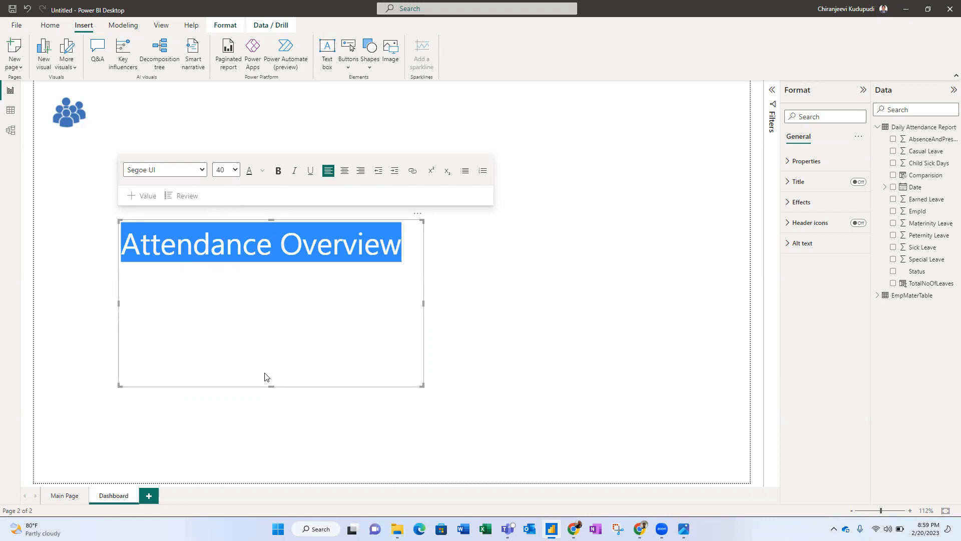
click(344, 172)
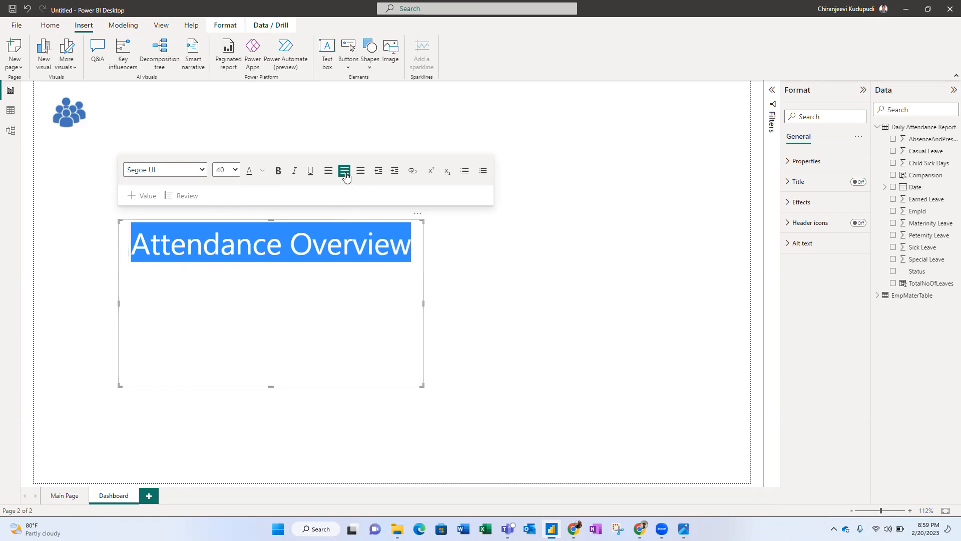
Try bold on the Attendance Overview title, remove it again and set the title's font to Times New Roman.
click(279, 171)
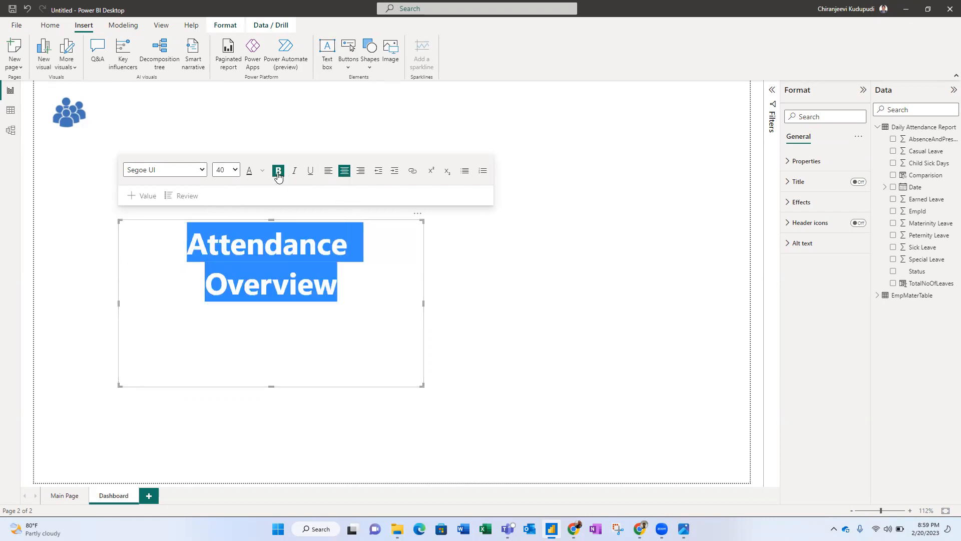
click(279, 171)
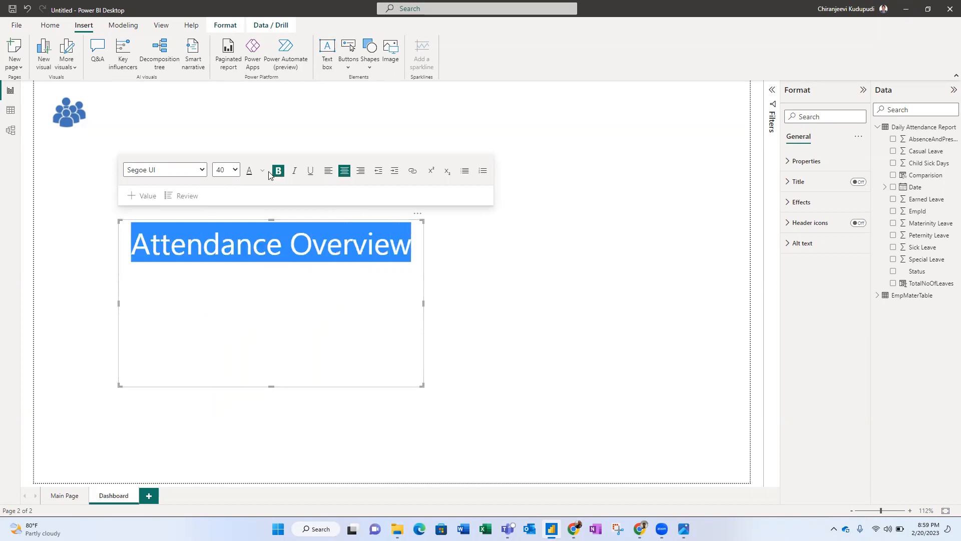
click(203, 170)
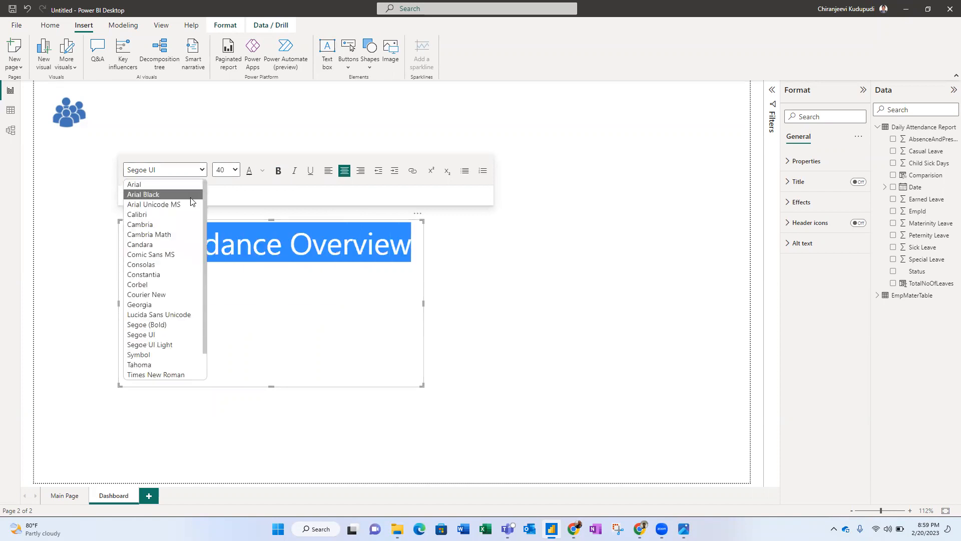
drag(204, 218, 207, 239)
click(180, 351)
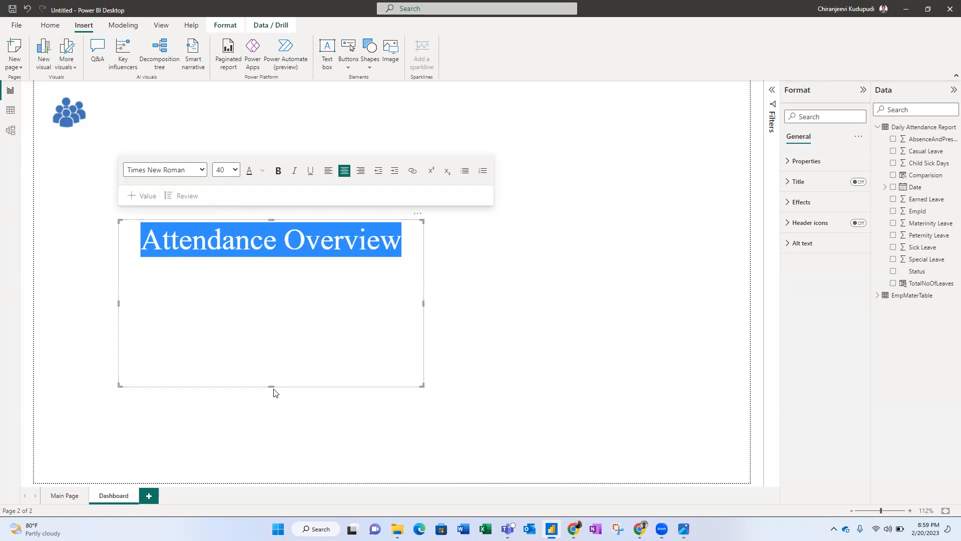
Reduce the title text box's height to fit its text and move it to the top of the page, beside the logo.
drag(271, 385, 264, 263)
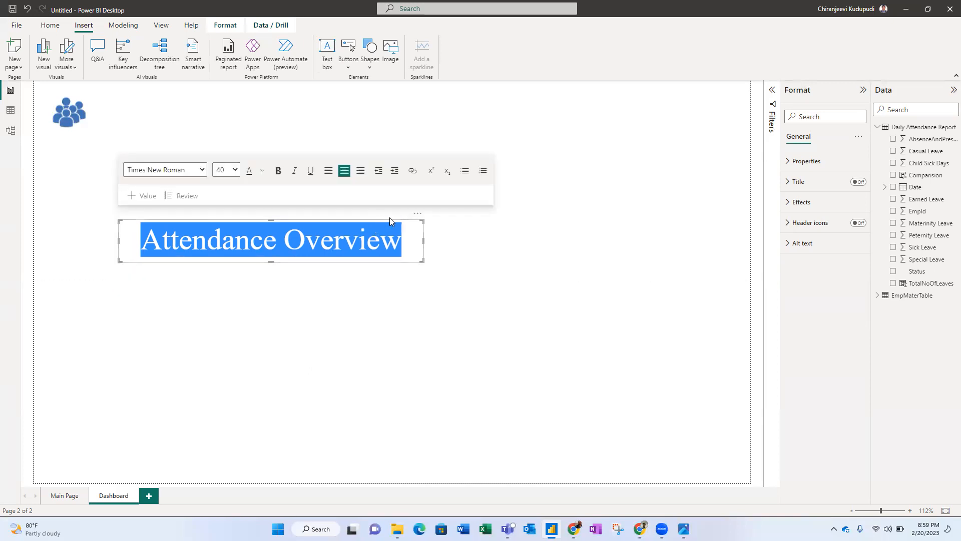
drag(407, 222, 493, 86)
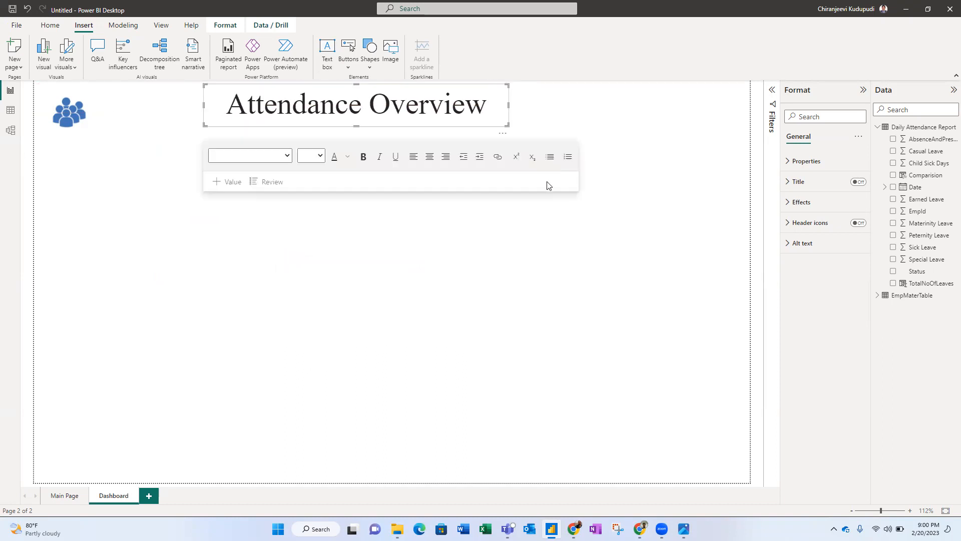
click(594, 277)
Examine the date card in the Attendance Overview reference picture and the Daily Attendance Report table's data, and return to the Dashboard page.
key(alt+Tab)
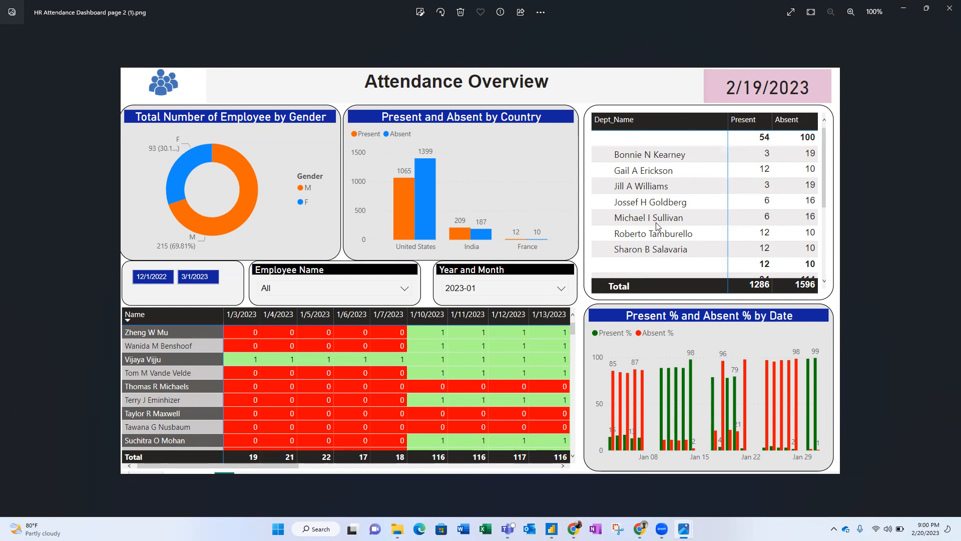
key(alt+Tab)
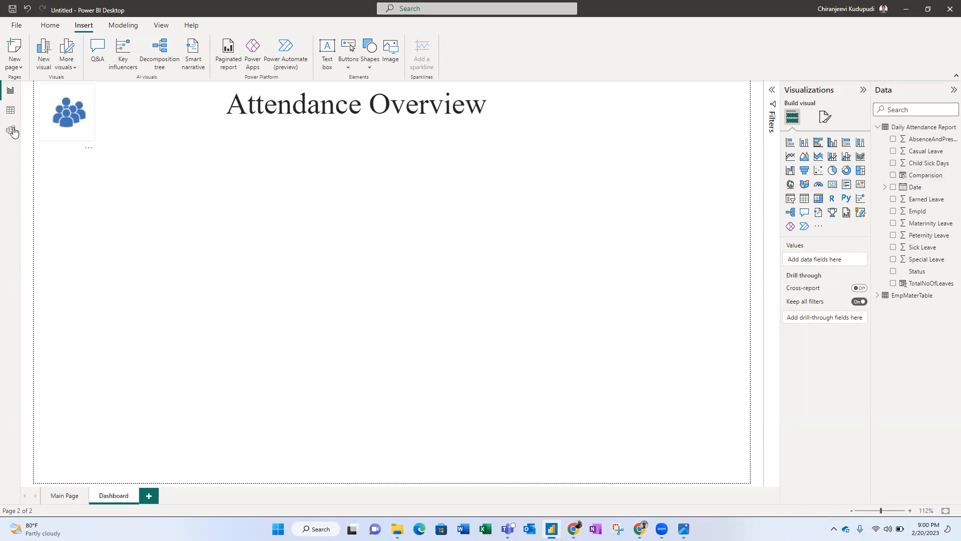
click(11, 110)
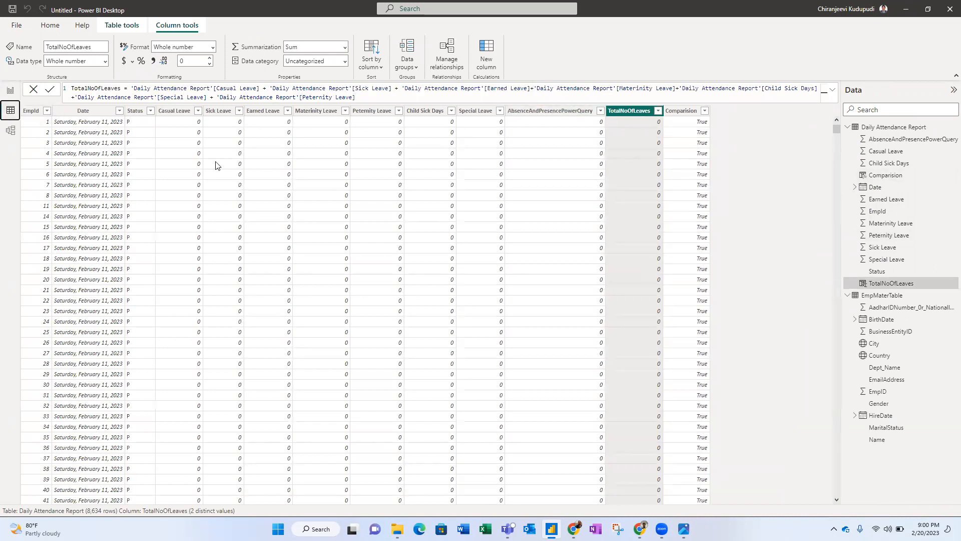
click(10, 91)
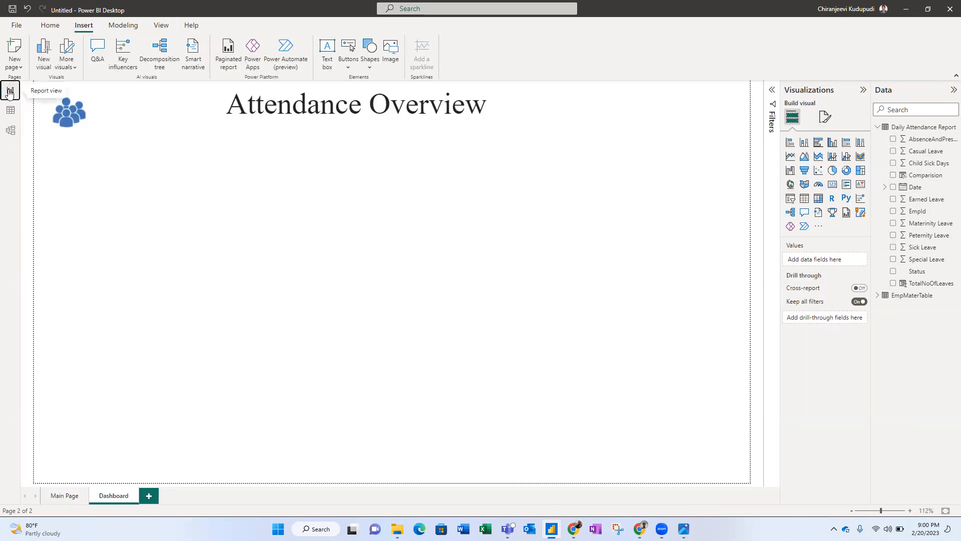
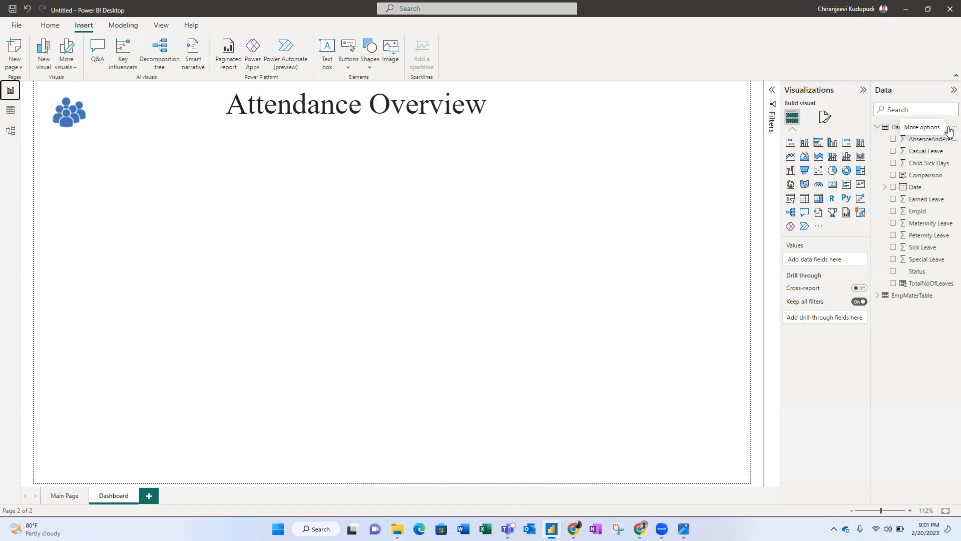
click(953, 187)
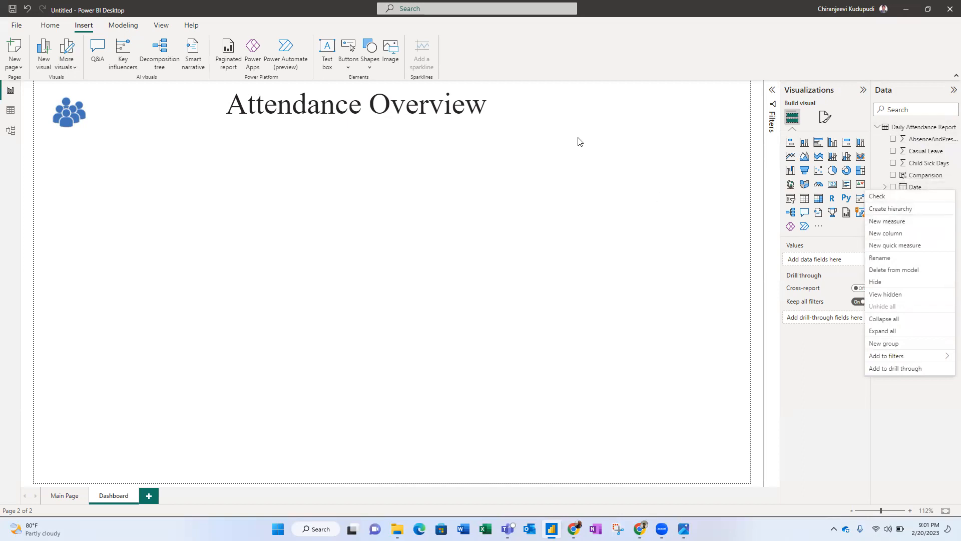
click(158, 29)
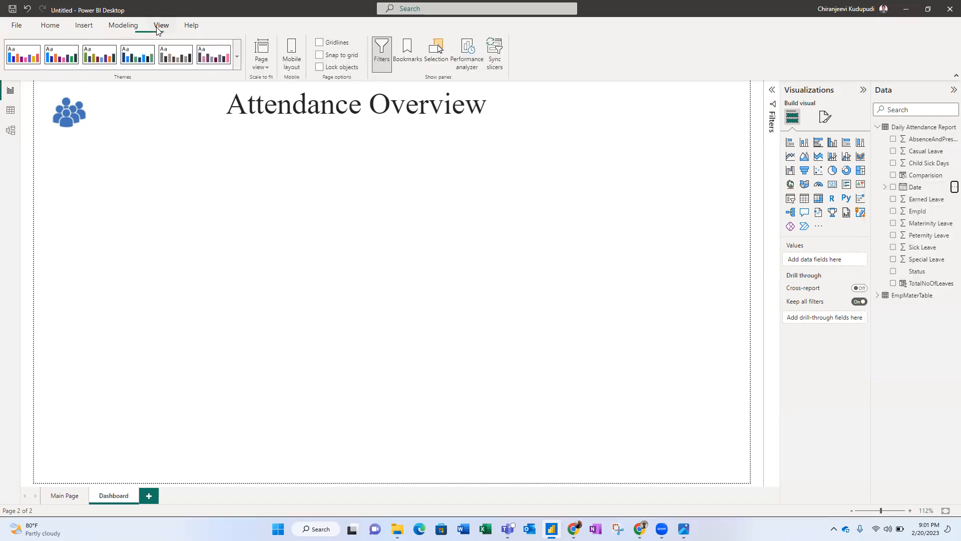
click(16, 26)
click(14, 16)
Create a measure Today Date = TODAY() in the Daily Attendance Report table.
click(50, 27)
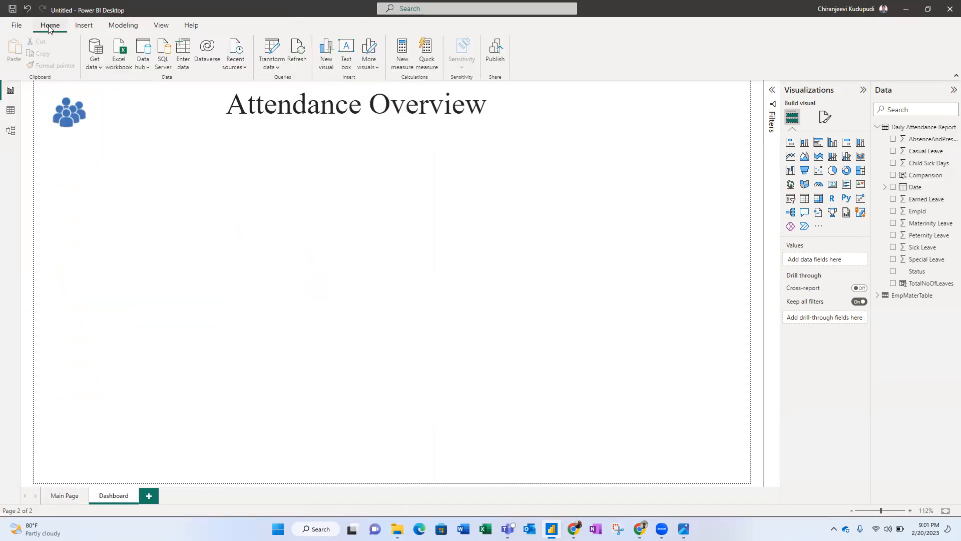
click(399, 48)
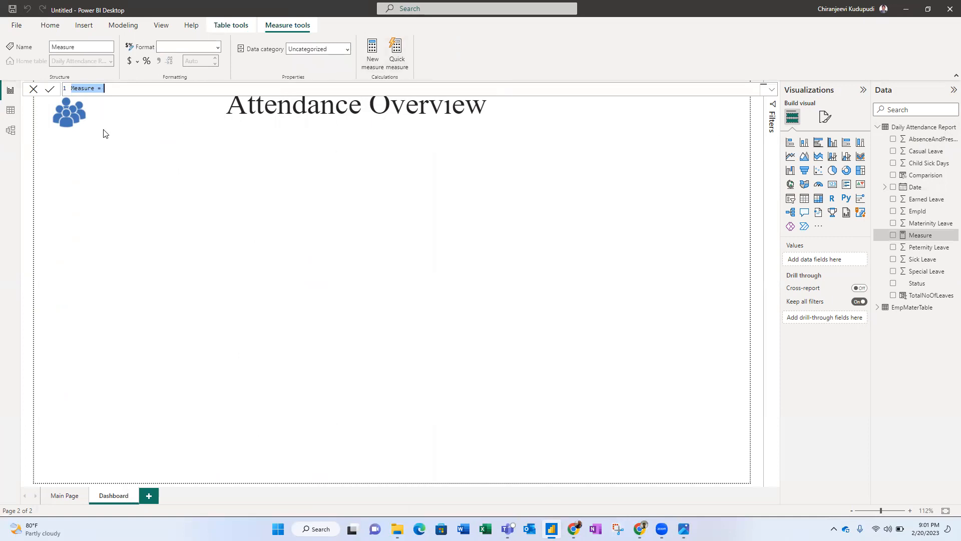
click(95, 89)
drag(95, 89, 71, 89)
text(Today Date)
click(133, 91)
text(toda)
key(Tab)
text())
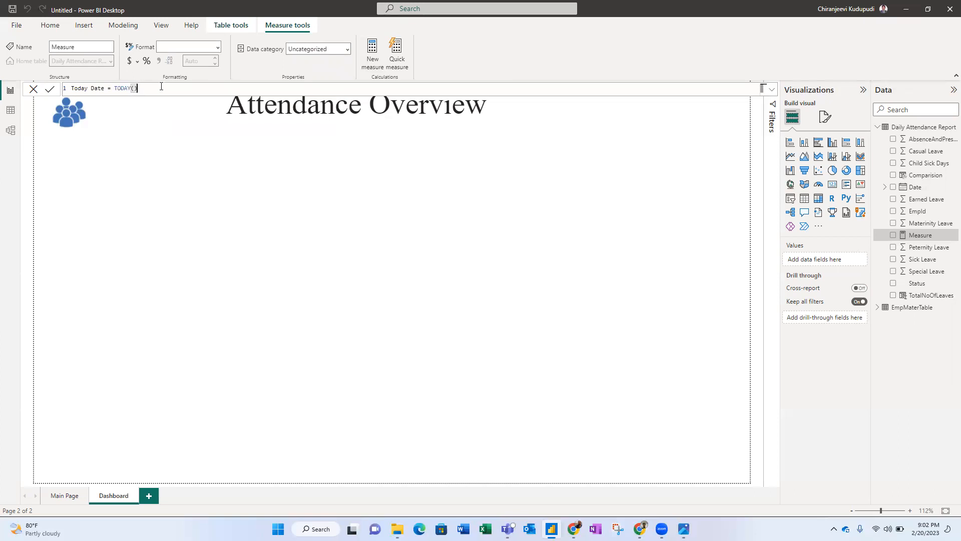
key(Return)
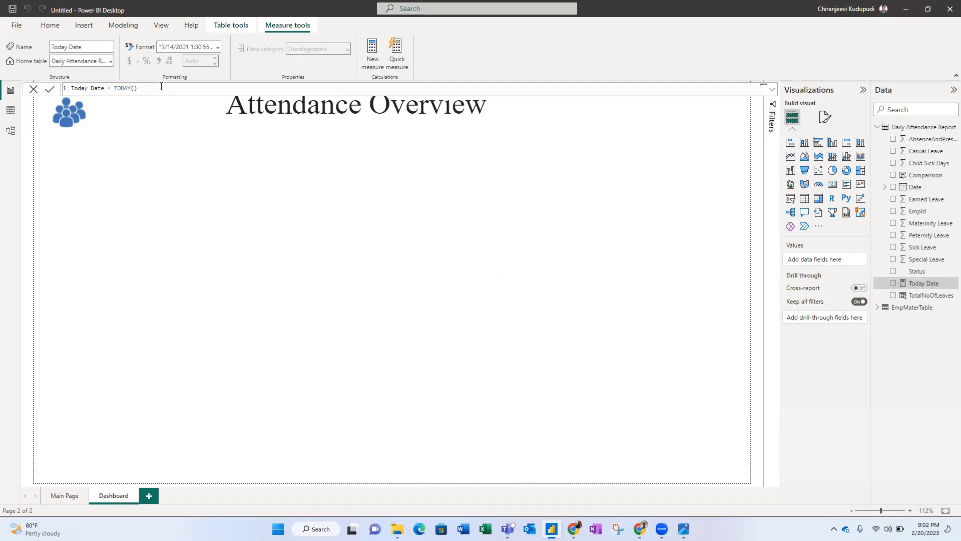
click(396, 53)
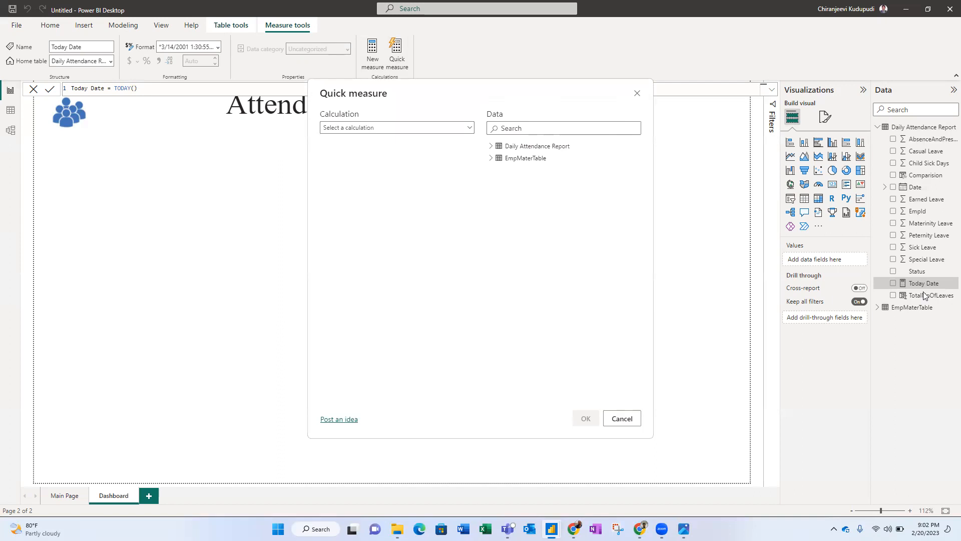
click(633, 423)
click(683, 119)
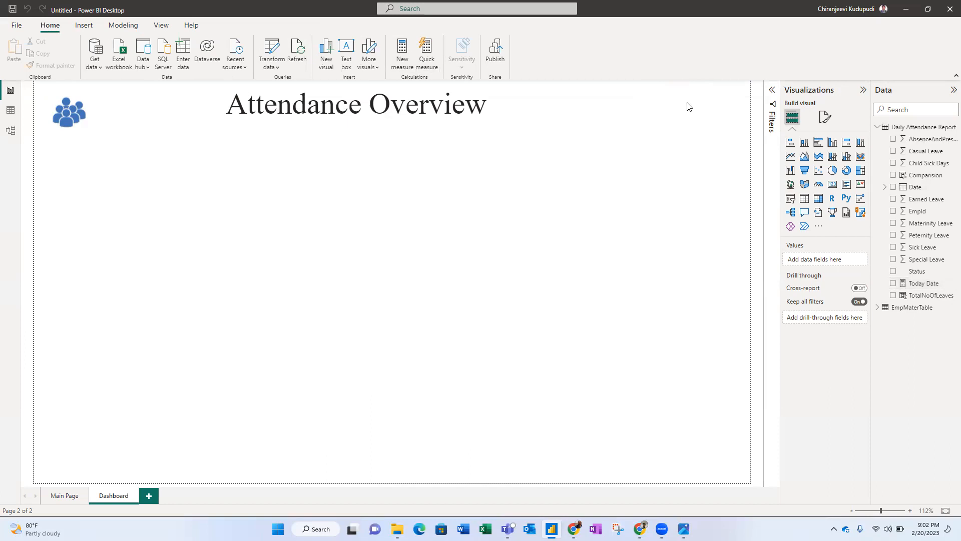
Check the reference picture's date, add a card visual showing the Today Date measure to the Dashboard page and widen it.
key(alt+Tab)
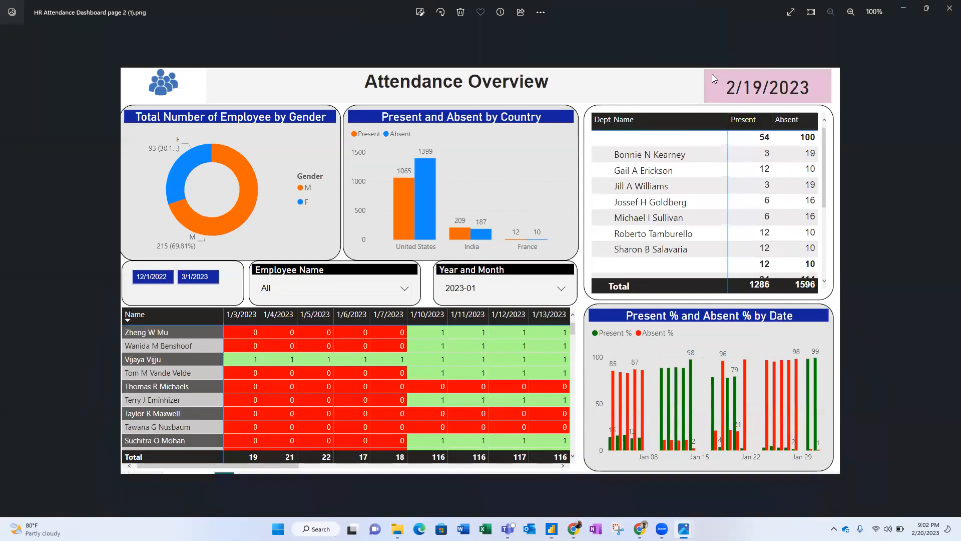
key(alt+Tab)
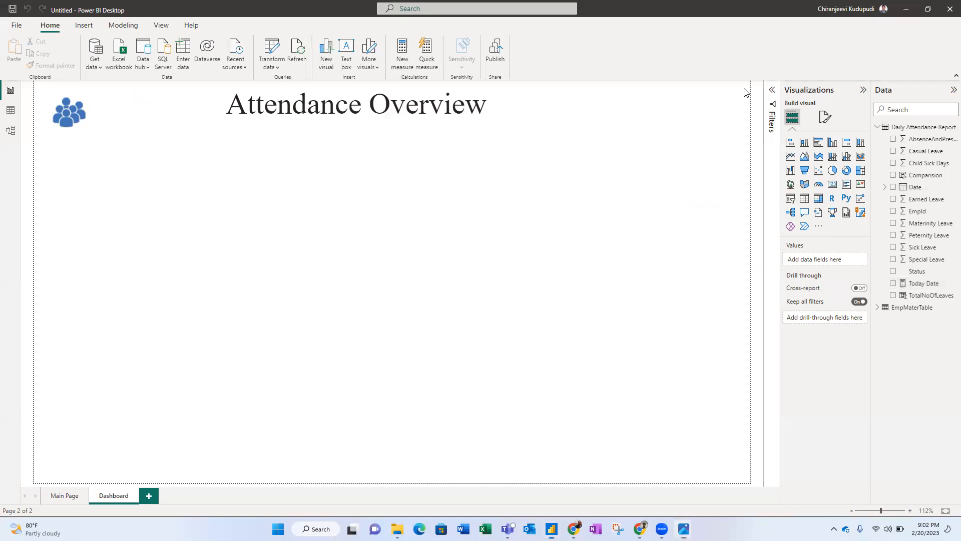
click(832, 185)
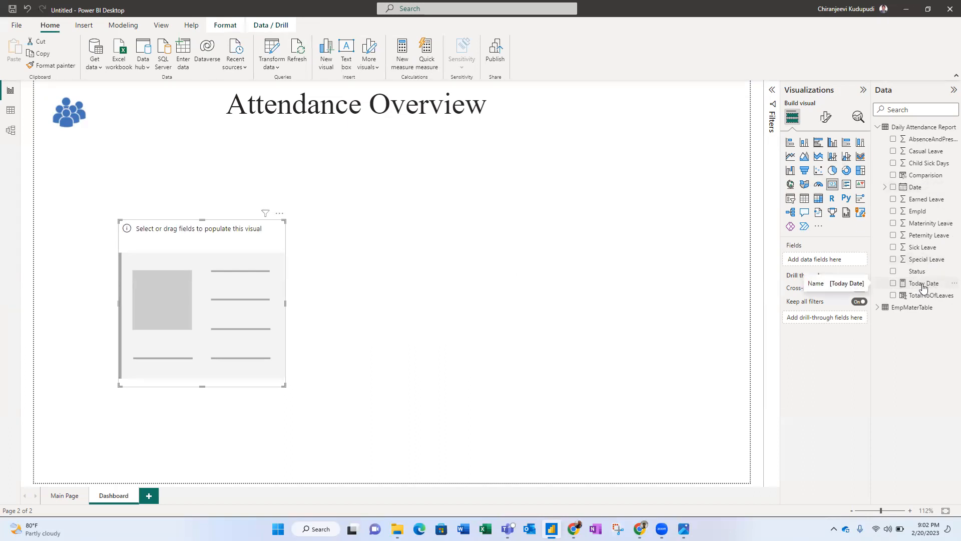
drag(920, 290, 214, 295)
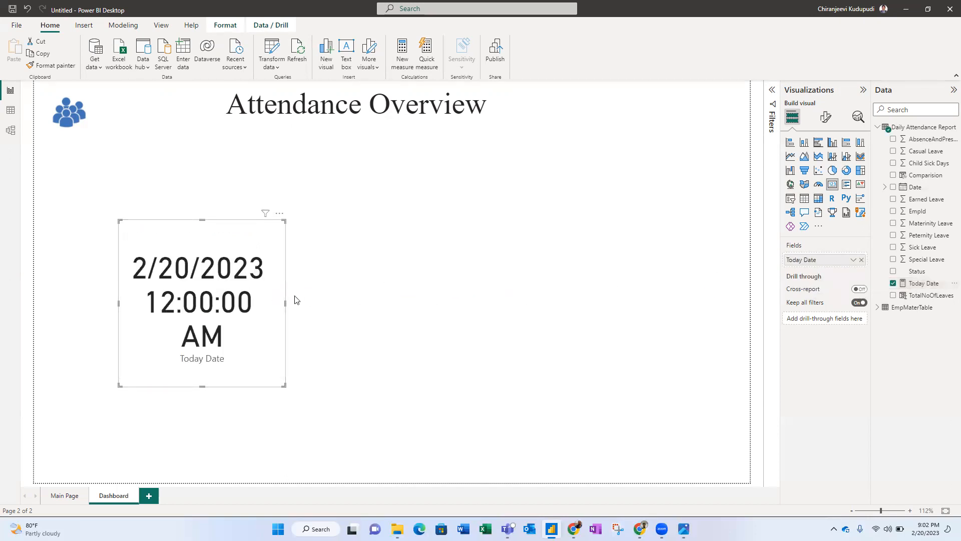
drag(286, 304, 437, 300)
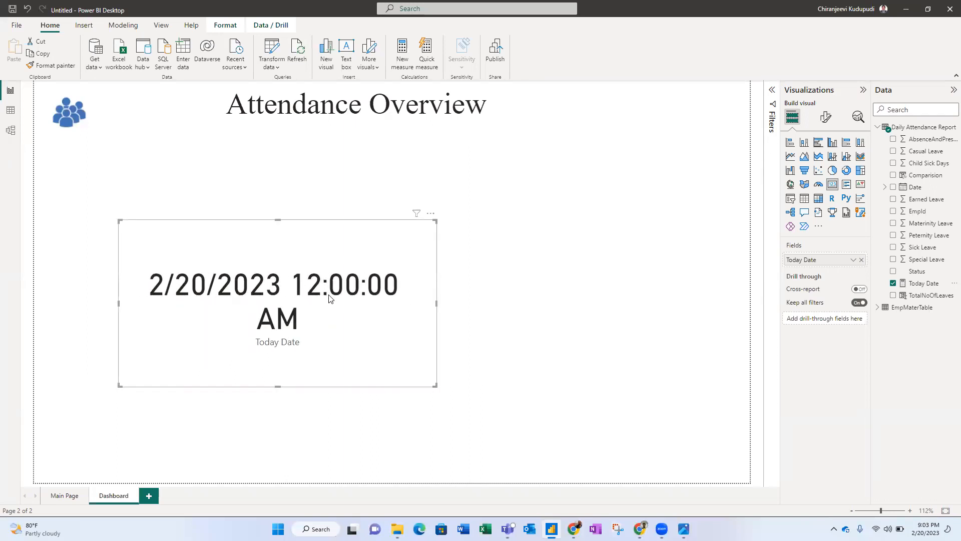
Set the Today Date measure's format to *3/14/2001 (Short Date).
click(922, 286)
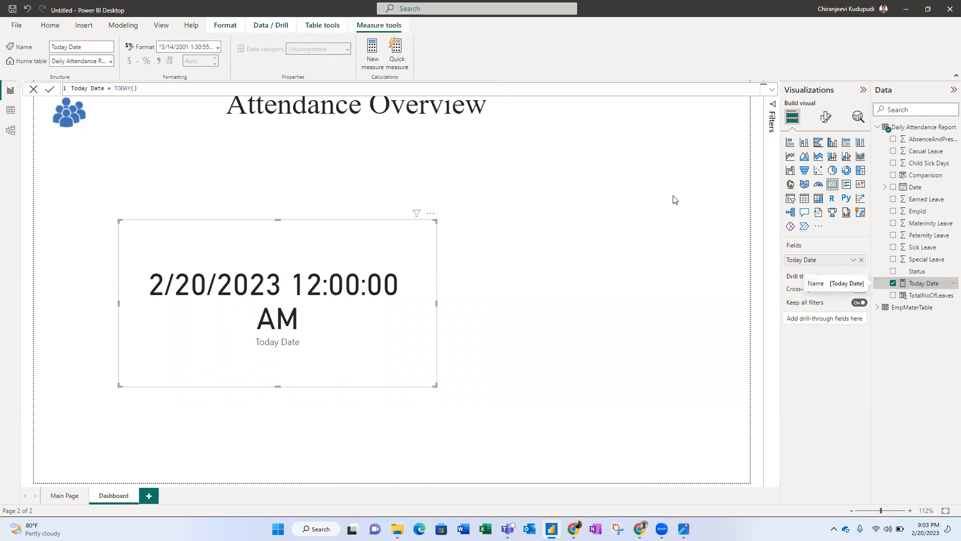
click(218, 48)
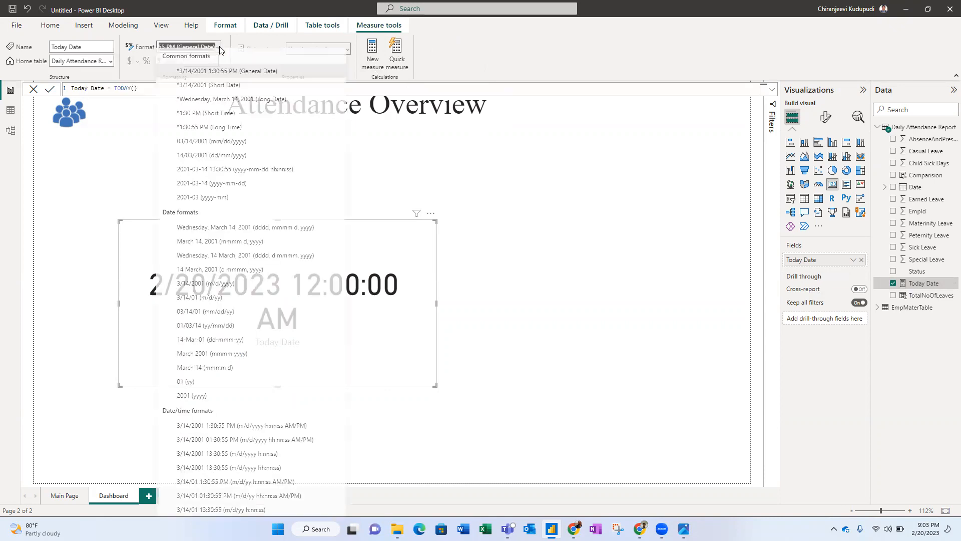
click(216, 87)
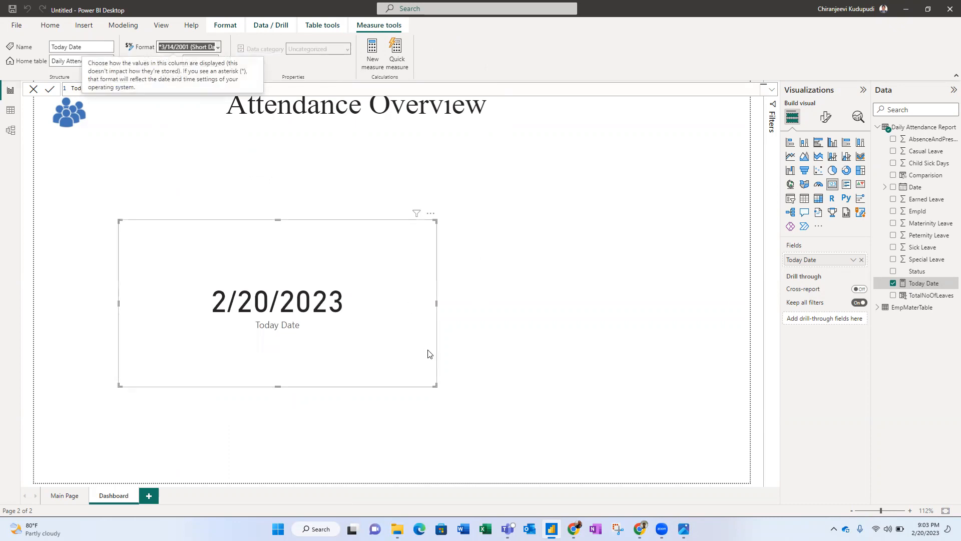
Compare the date card with the reference picture, turn off its category label and shrink the card to fit the date closely.
click(436, 389)
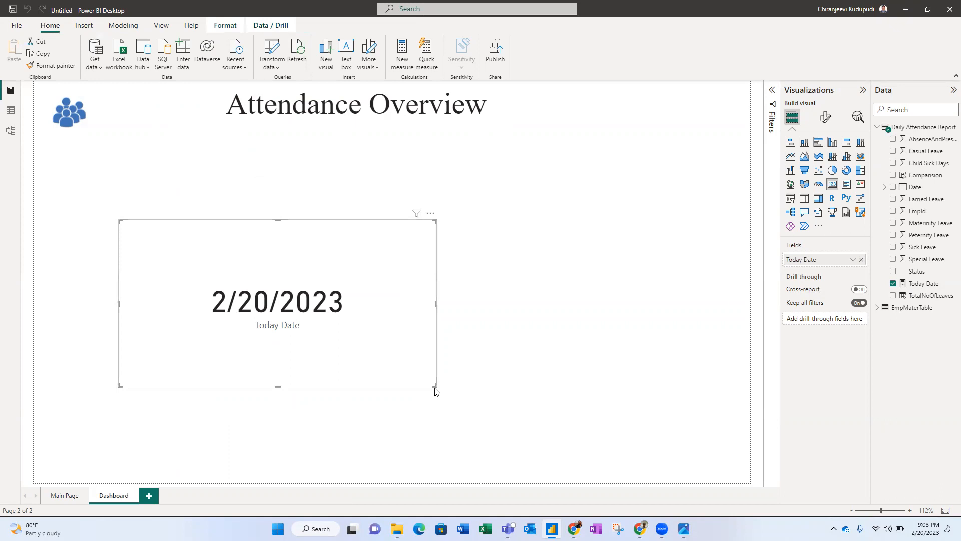
drag(436, 387, 280, 286)
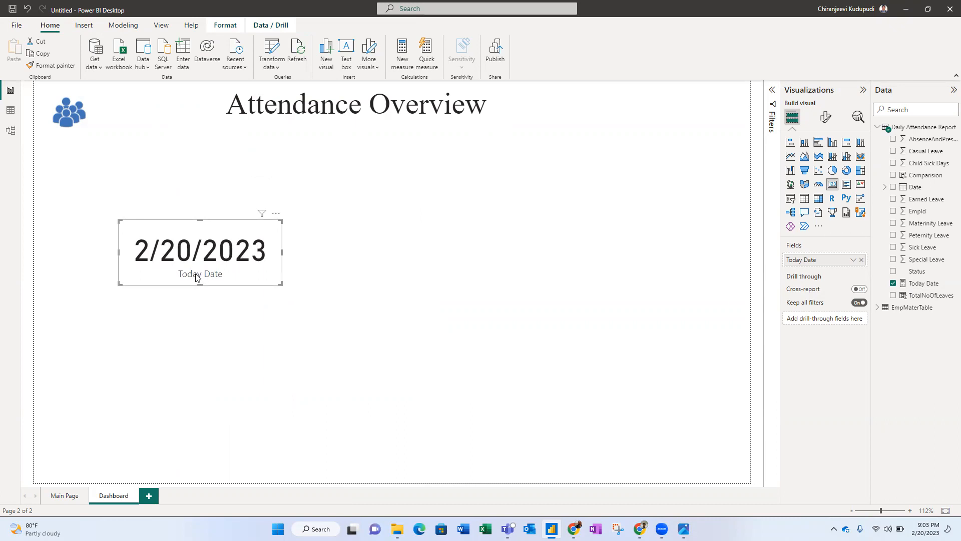
key(alt+Tab)
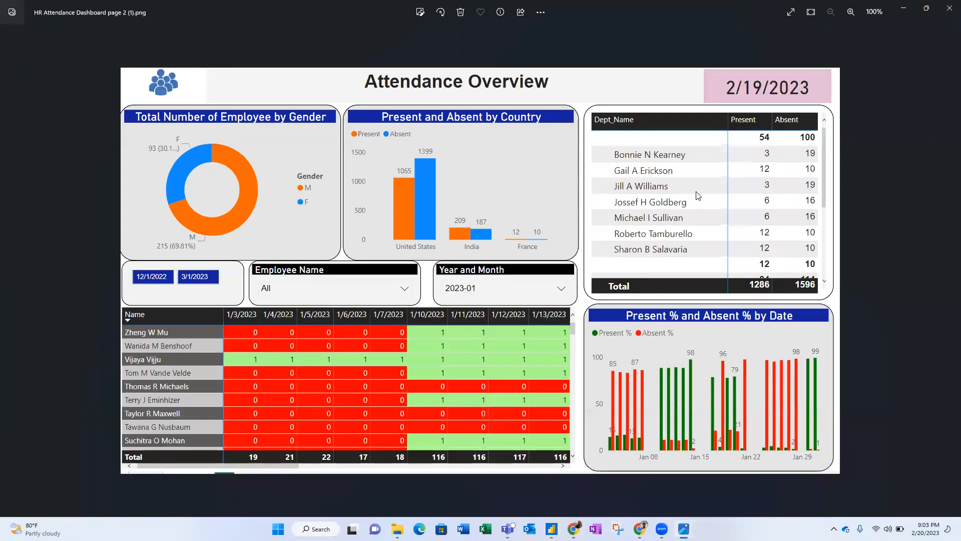
key(alt+Tab)
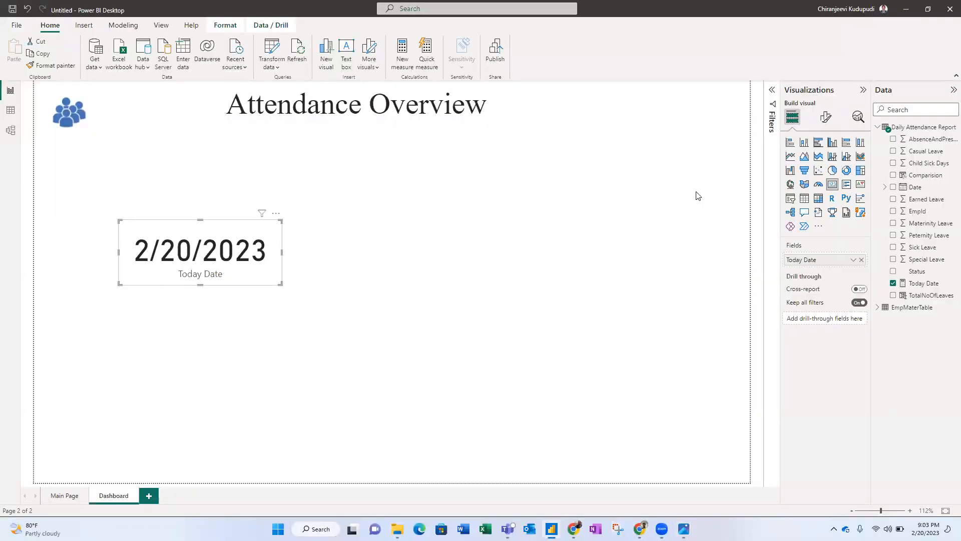
click(827, 121)
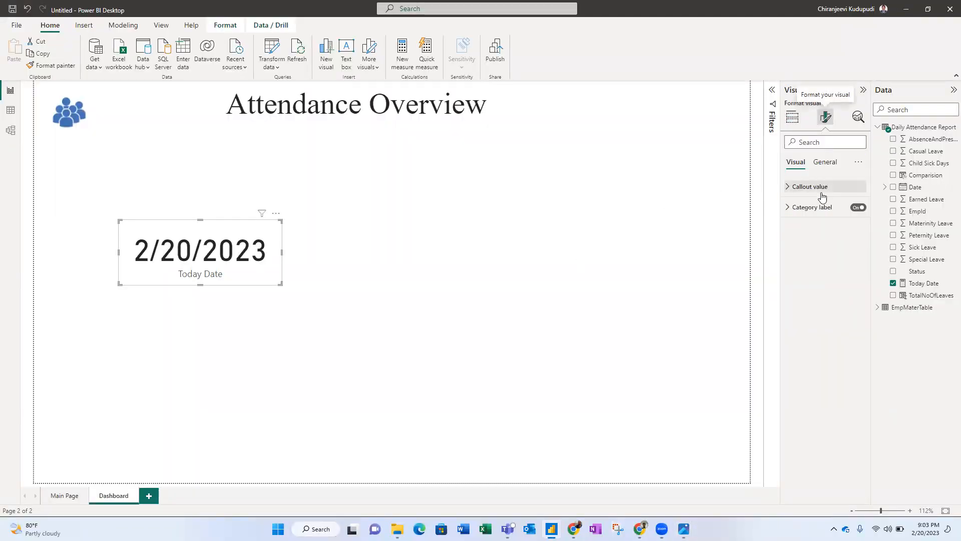
click(856, 208)
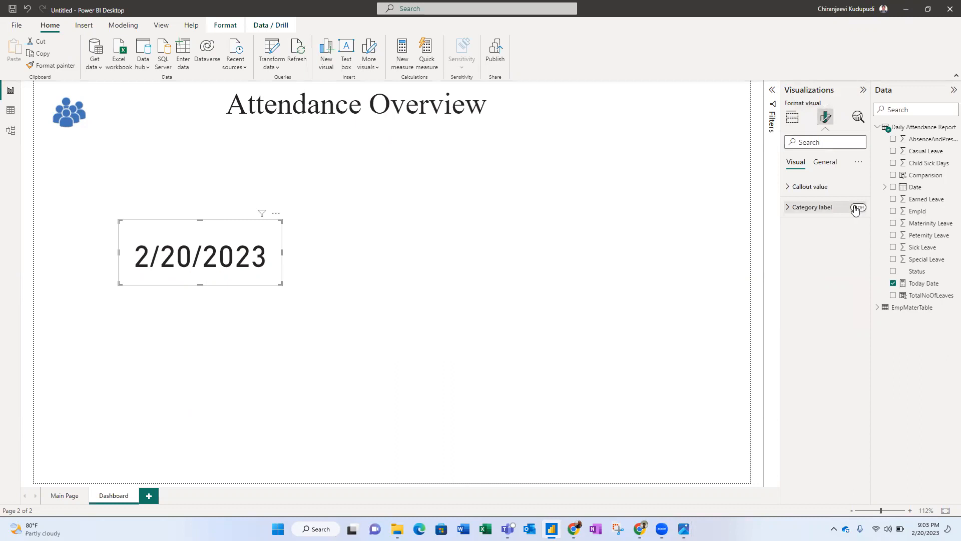
drag(281, 285, 264, 270)
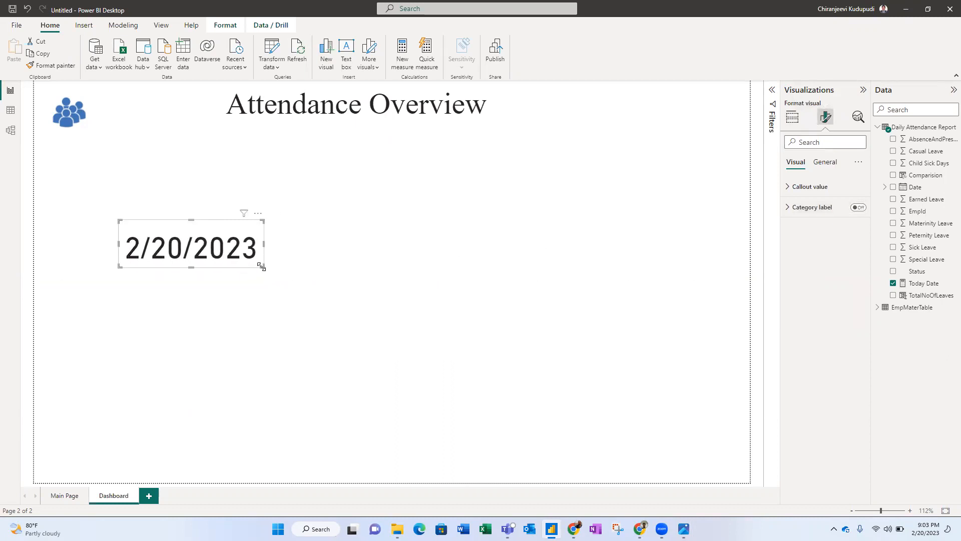
Give the date card a light red background, adjust its size slightly and place it in the Dashboard page's top-right corner.
click(820, 163)
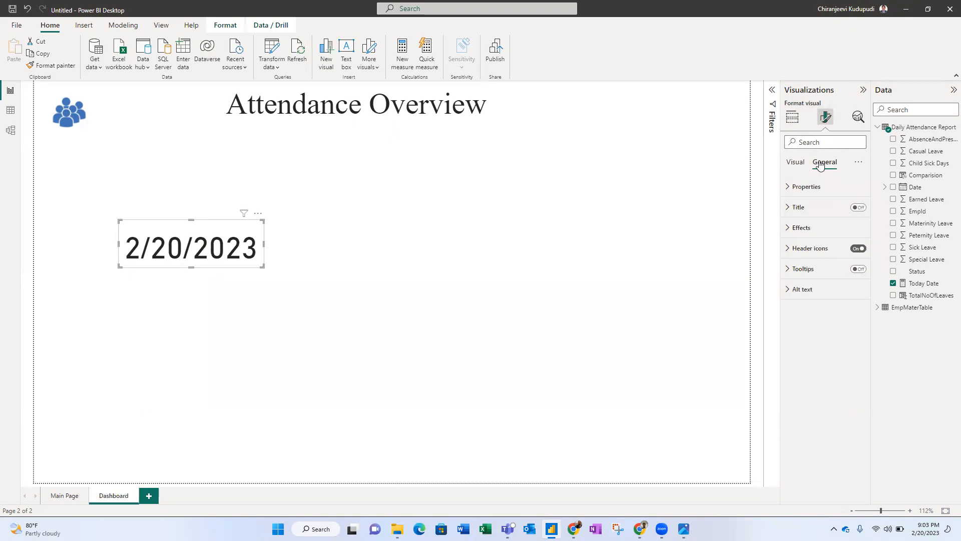
click(789, 232)
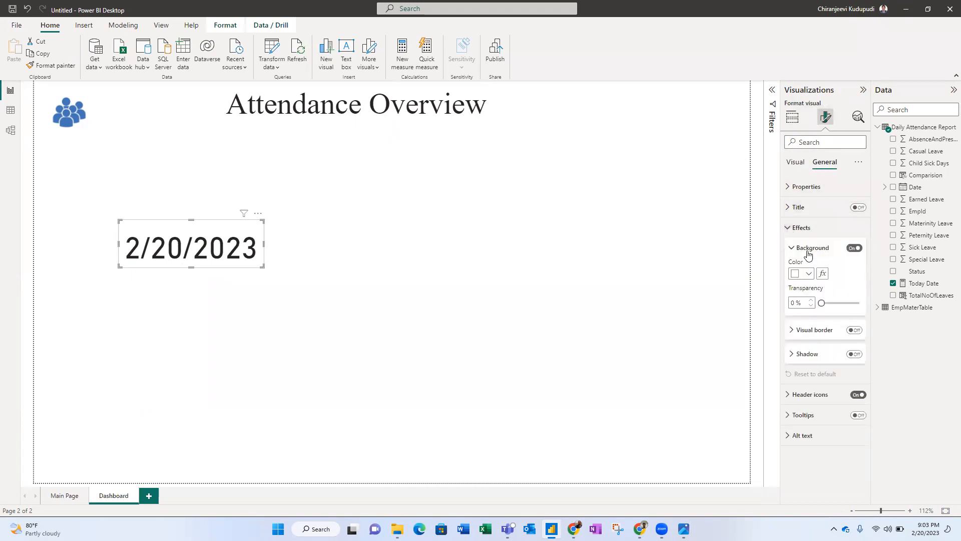
click(808, 275)
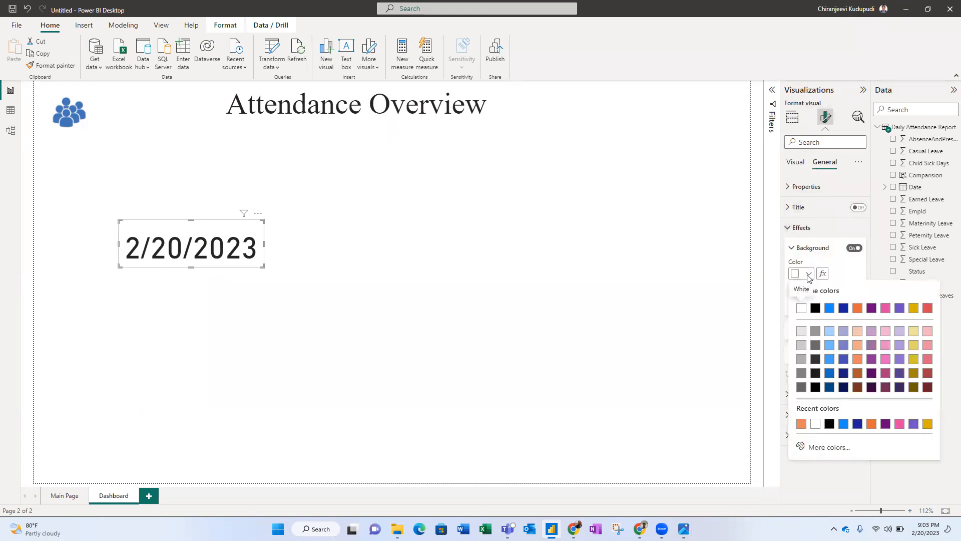
click(926, 330)
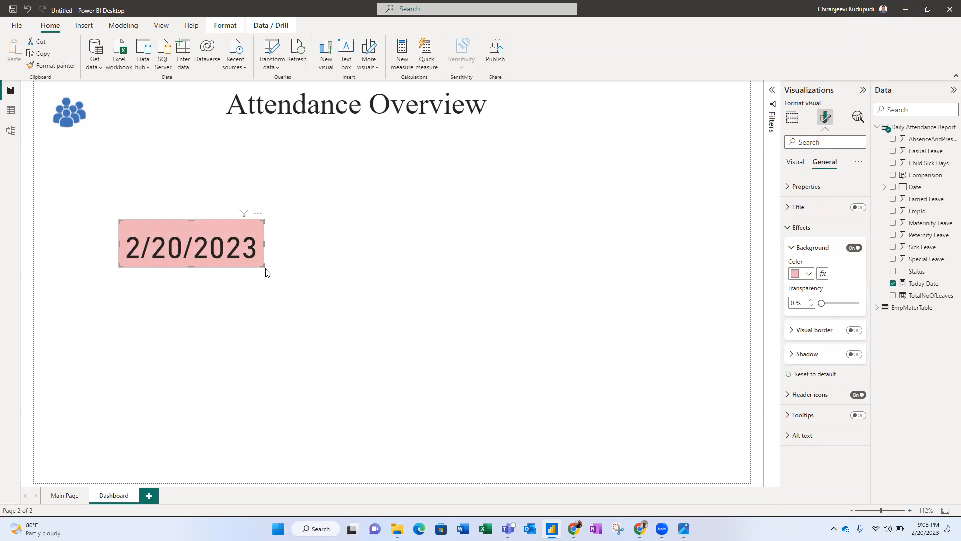
mouse_move(263, 267)
mouse_down()
mouse_move(254, 264)
mouse_move(268, 266)
mouse_up()
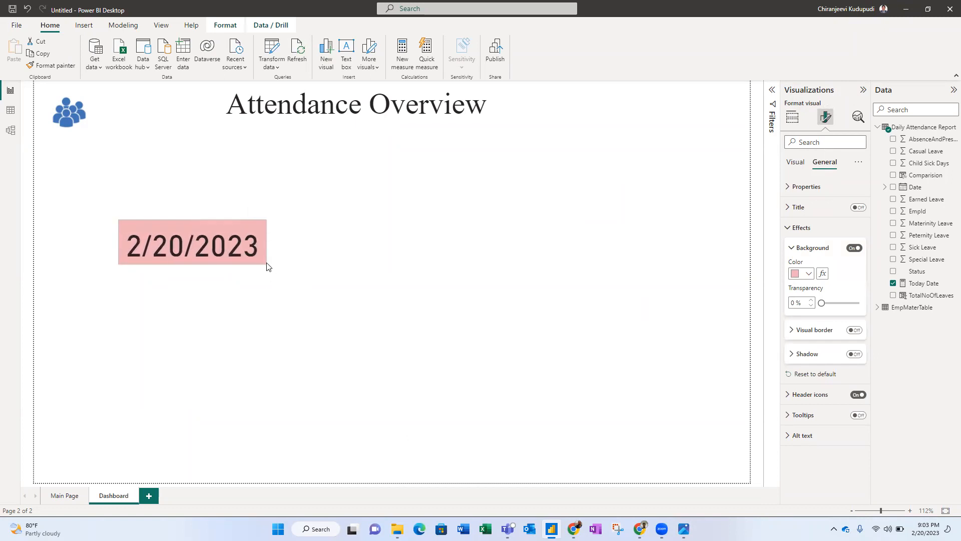
drag(230, 227, 723, 89)
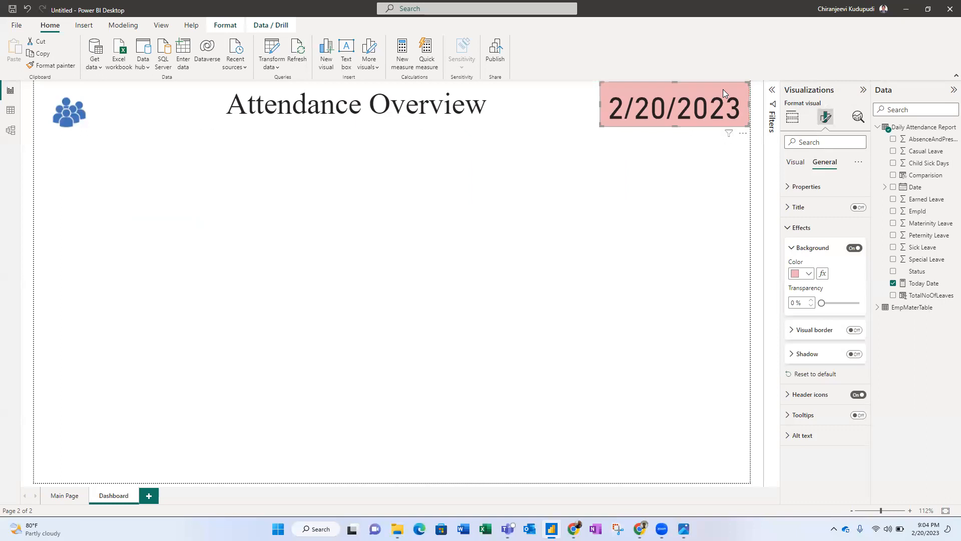
click(718, 192)
Check the reference picture's Year and Month slicer, and examine the attendance table's Date column and the EmpMaterTable data.
key(alt+Tab)
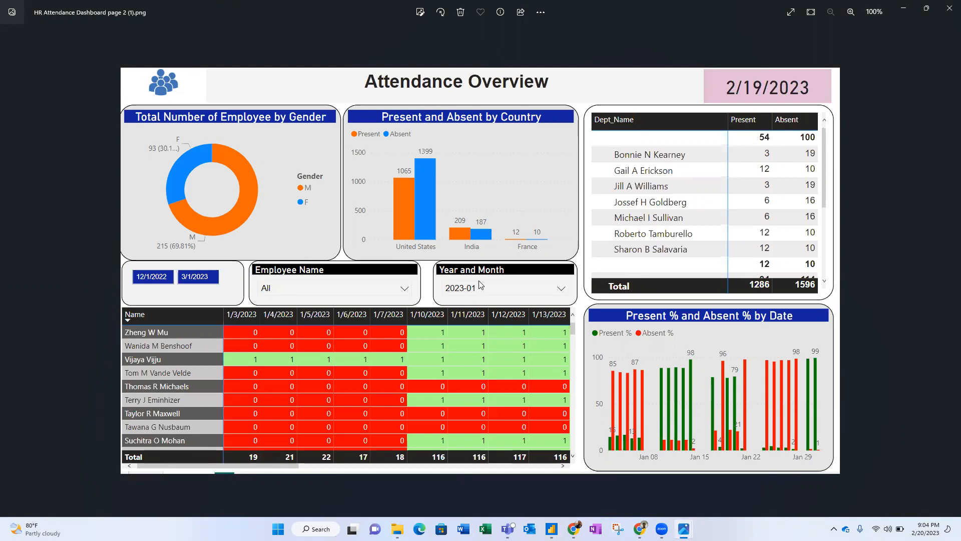
key(alt+Tab)
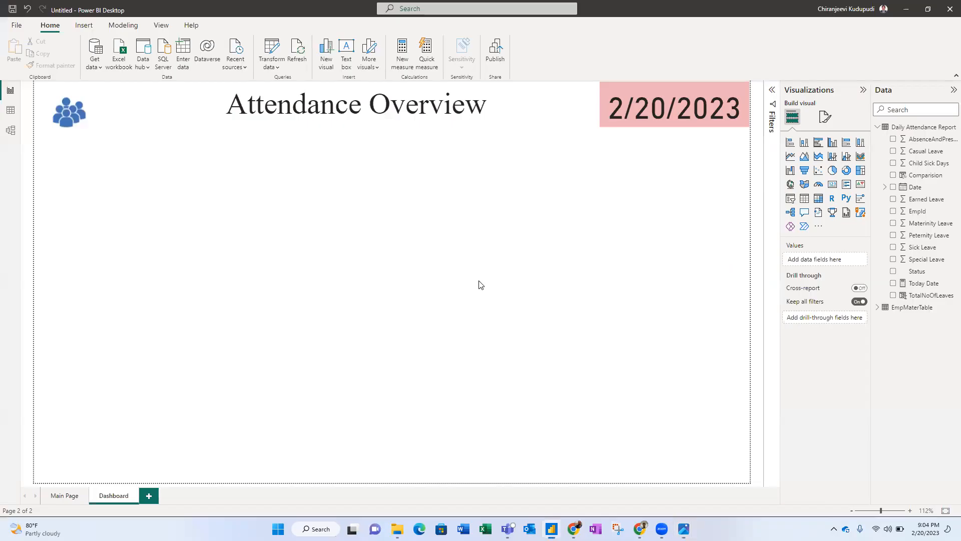
click(6, 114)
click(79, 114)
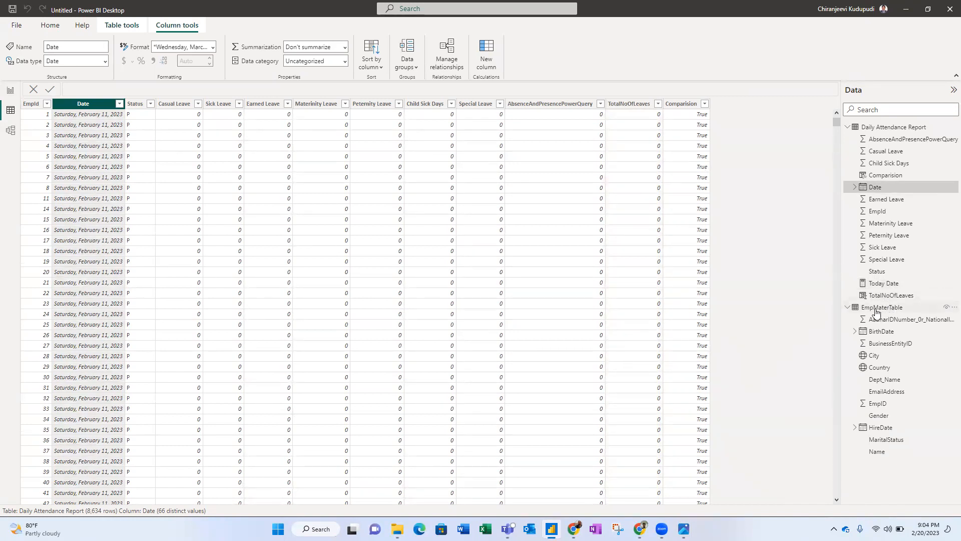
click(877, 313)
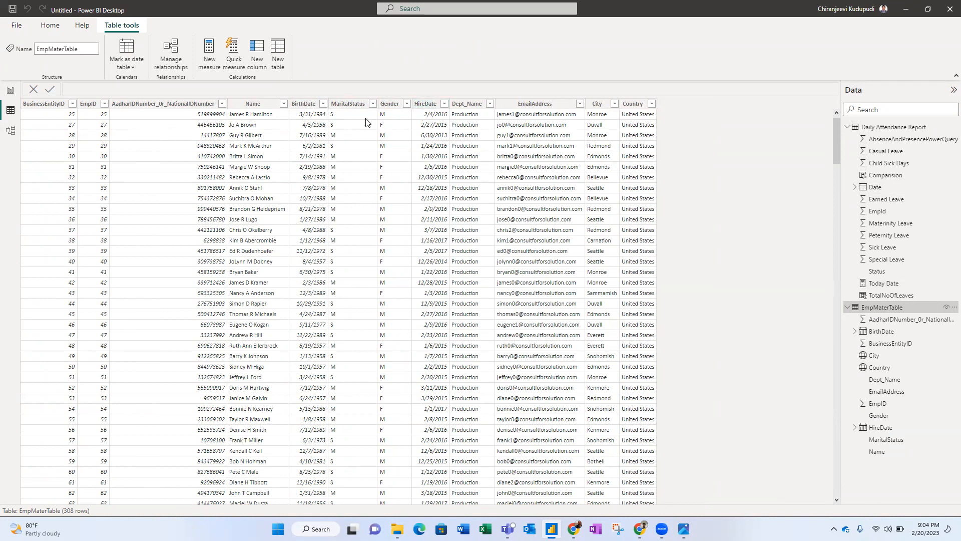
Add a calculated column Year = YEAR('Daily Attendance Report'[Date]) to the Daily Attendance Report table.
click(882, 126)
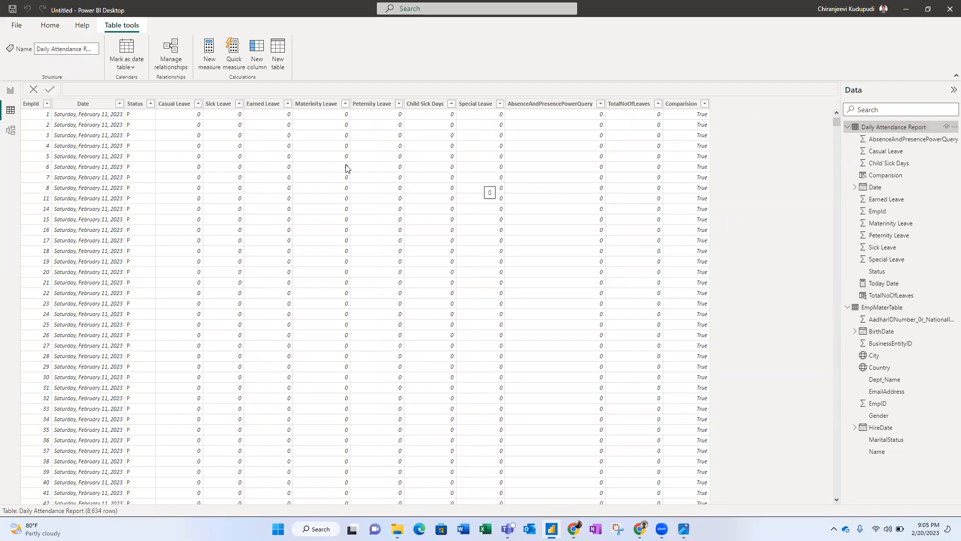
click(256, 56)
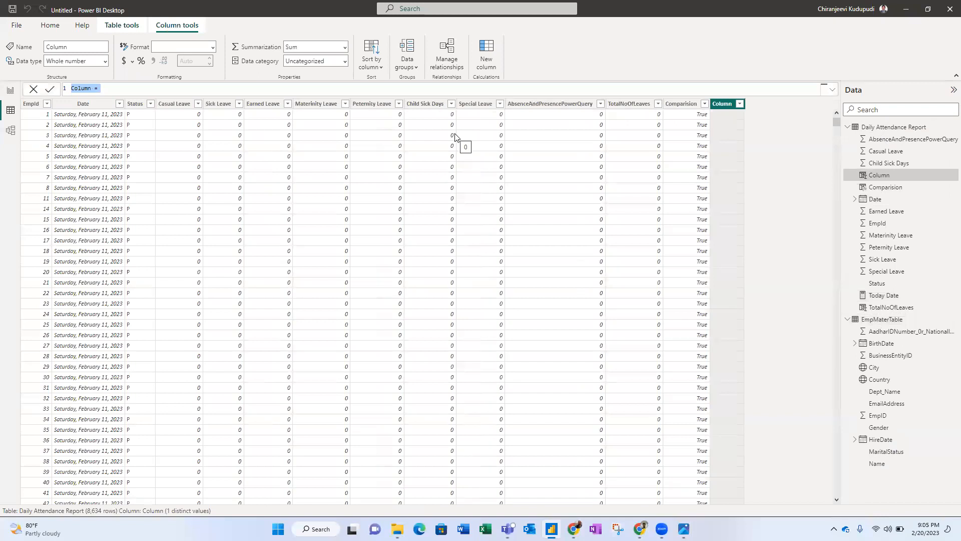
click(90, 88)
key(shift+Left)
key(shift+Left)
key(shift+Left)
key(shift+Left)
key(shift+Left)
key(shift+Left)
text(Year)
text(YEAR()
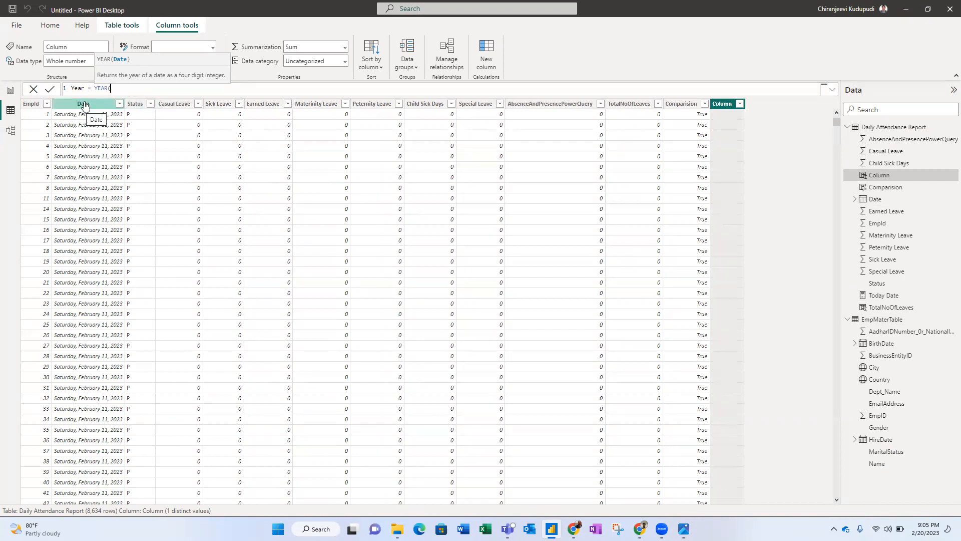
text(dat)
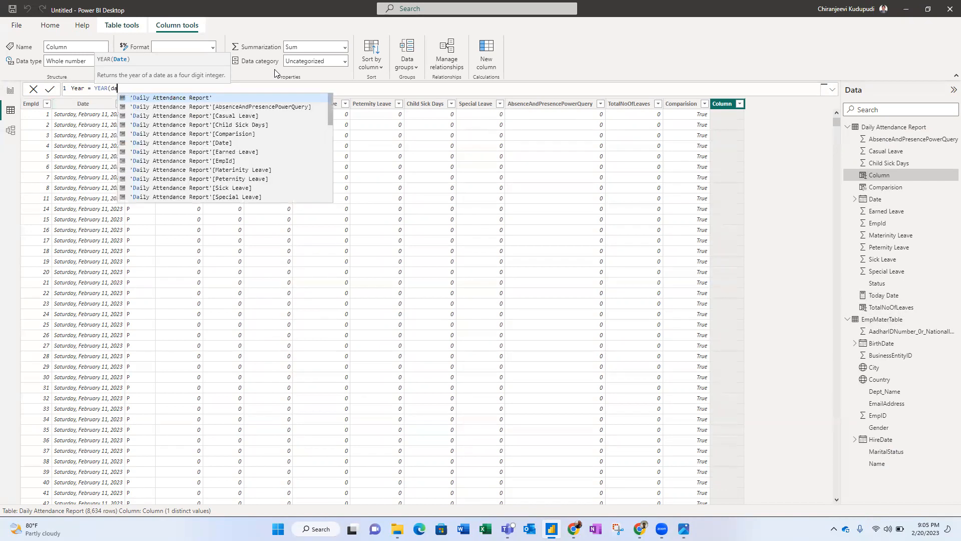
key(BackSpace)
key(BackSpace)
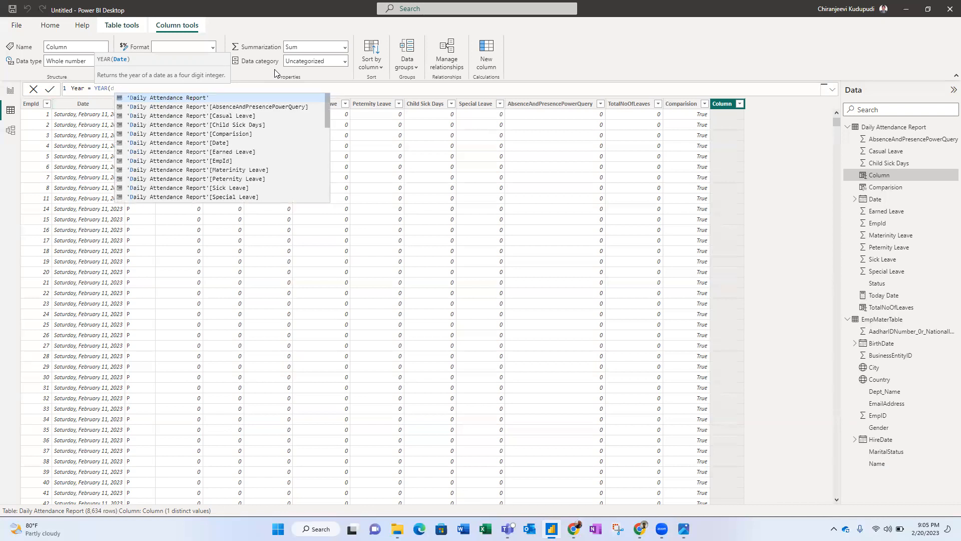
click(206, 145)
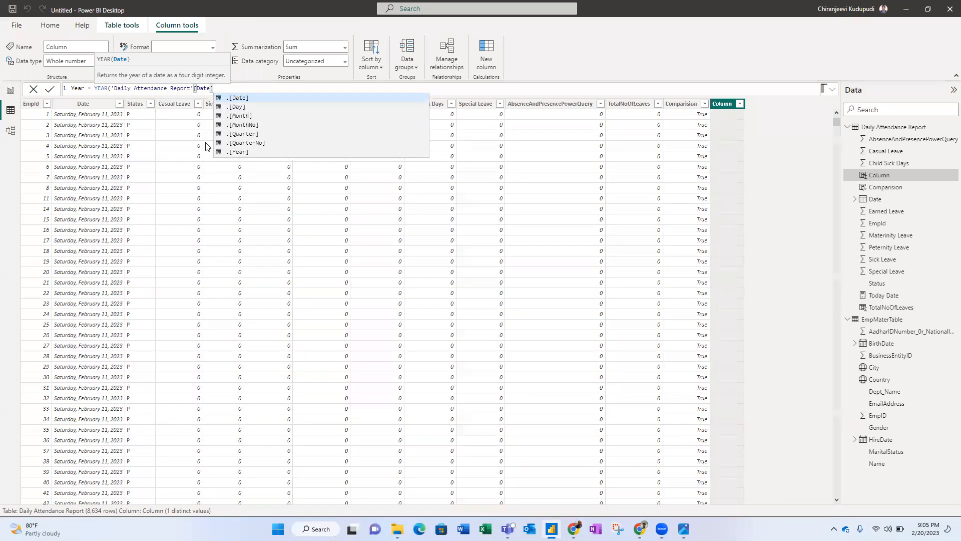
text())
key(Return)
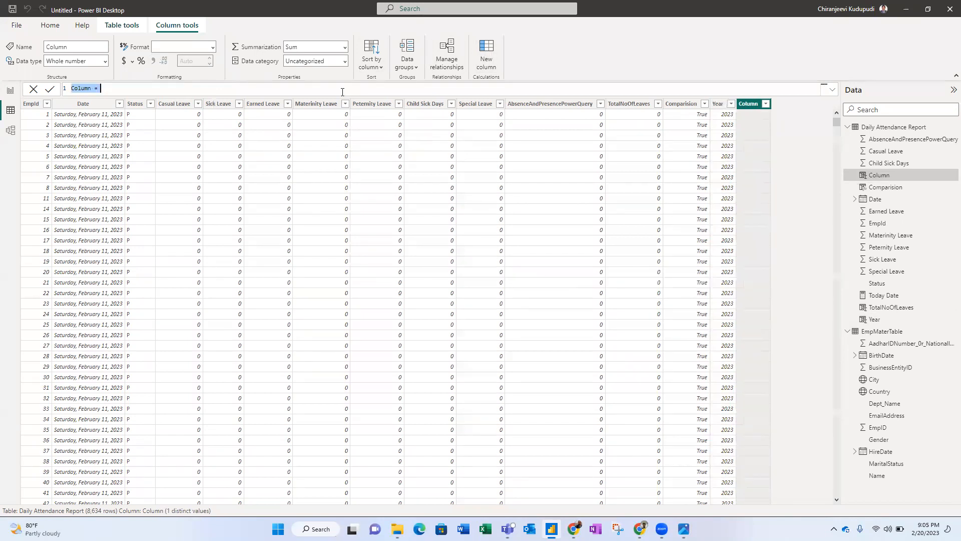
Add a calculated column Month = MONTH('Daily Attendance Report'[Date]) to the same table.
text(Month = MONTH()
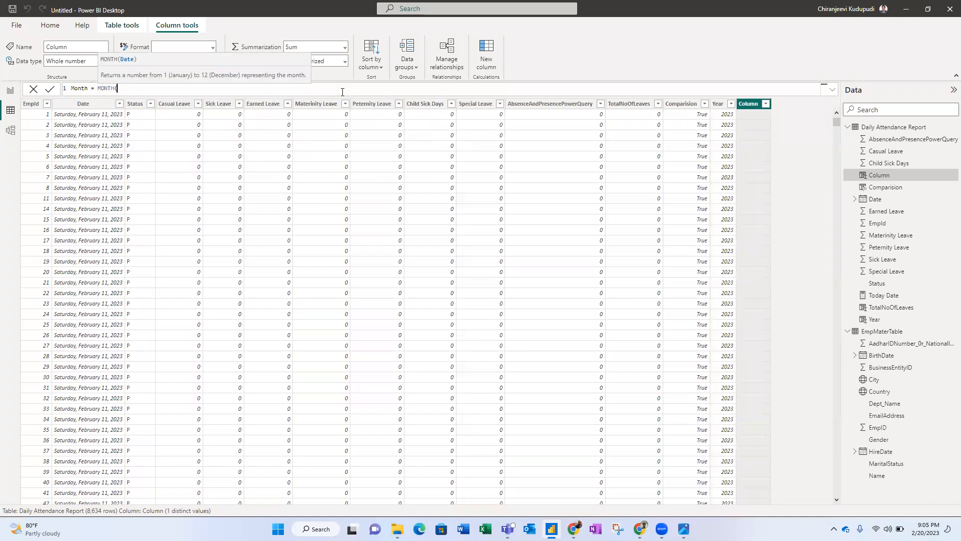
text(dai)
key(Down)
key(Down)
key(Down)
key(Down)
key(Down)
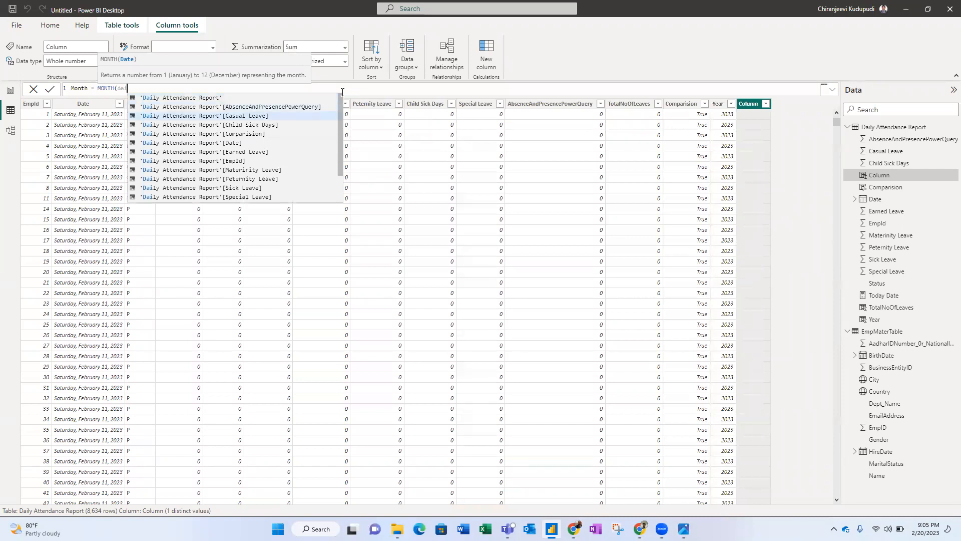
key(Tab)
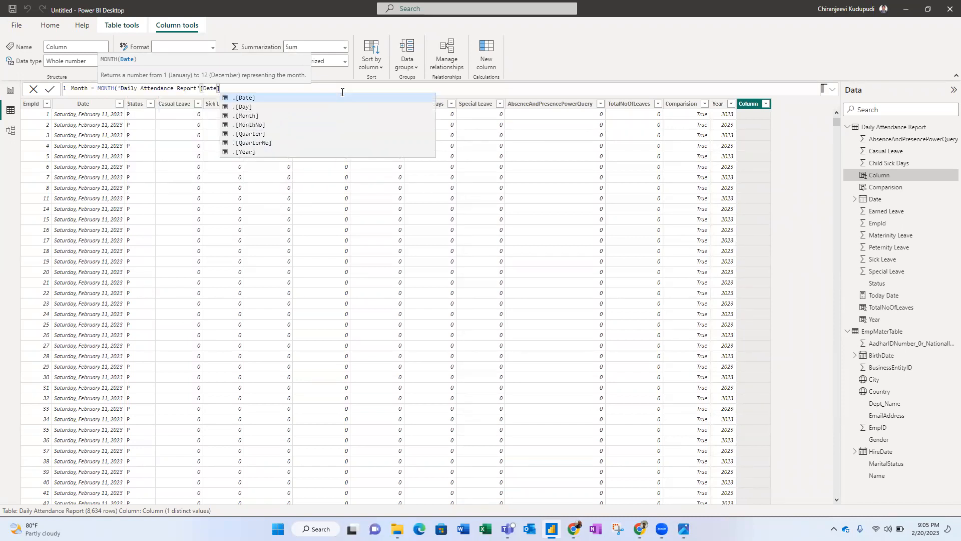
text())
key(Return)
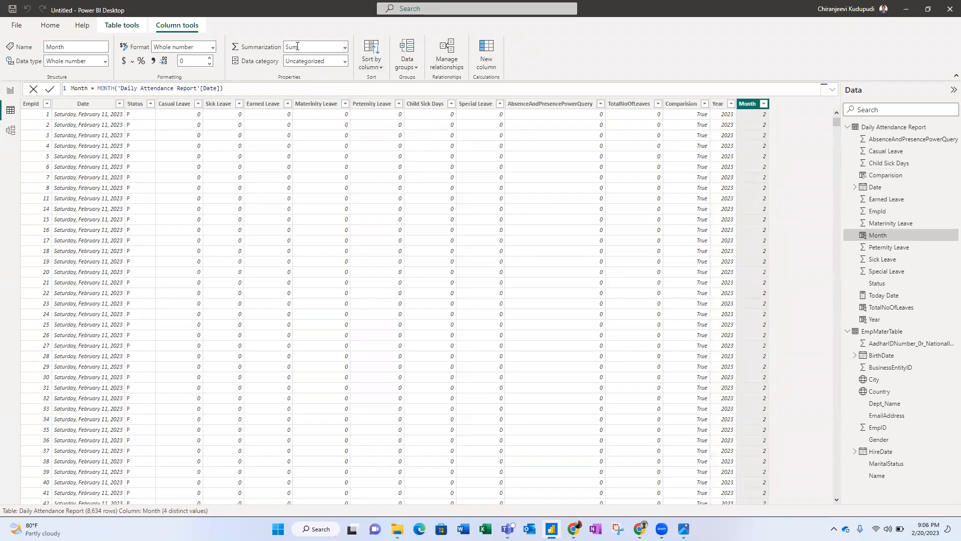
Add a calculated column Short Month Name = FORMAT('Daily Attendance Report'[Date],"MMM") to the Daily Attendance Report table.
click(486, 49)
text(Short)
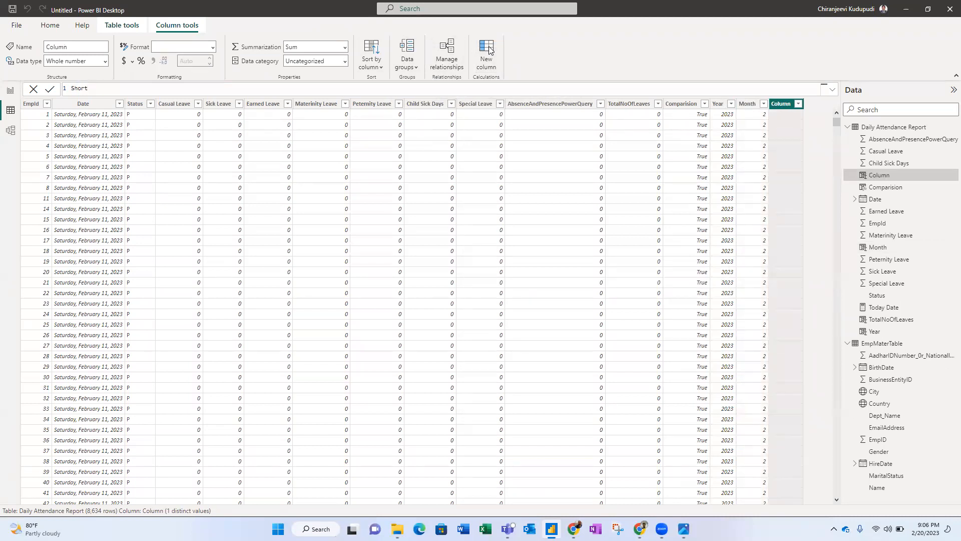
text( Month Name =)
text(fORMAT()
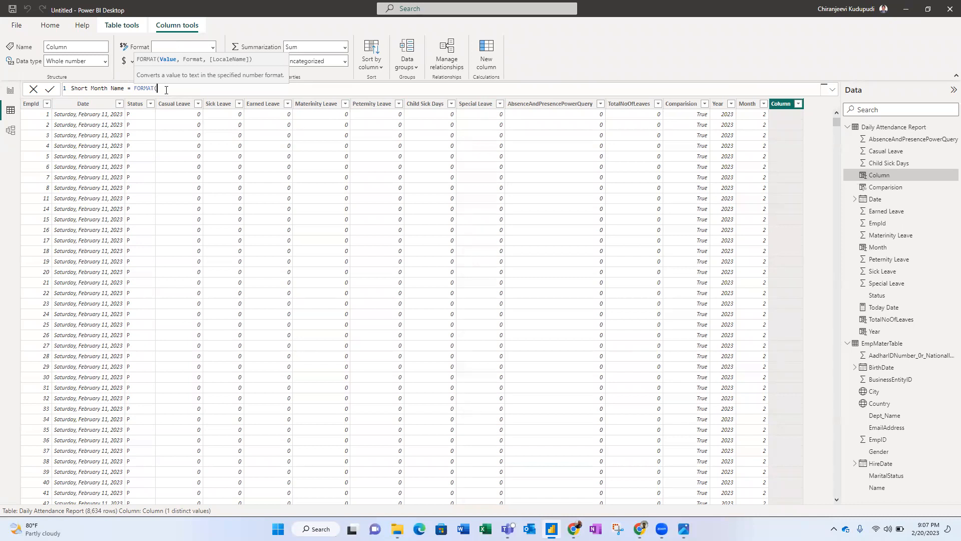
text(da)
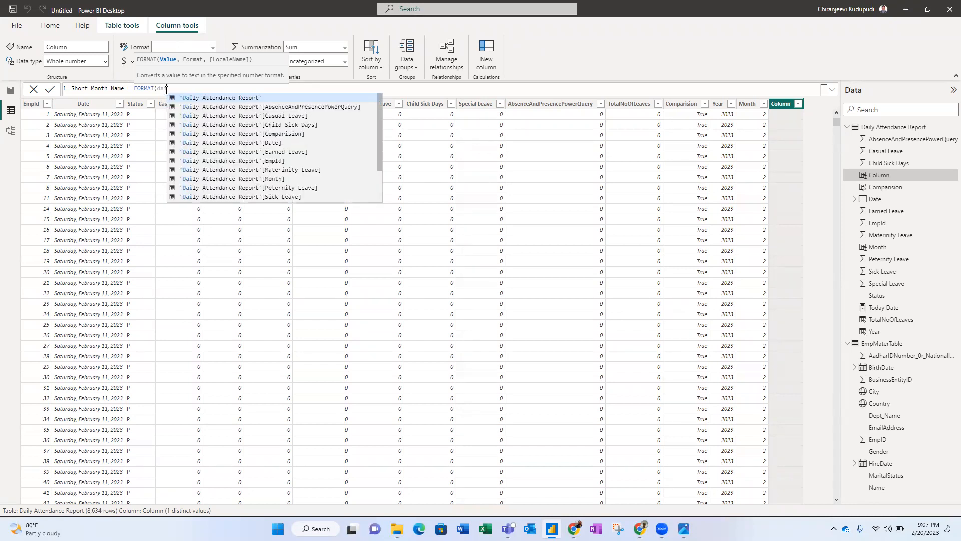
text(i)
click(257, 144)
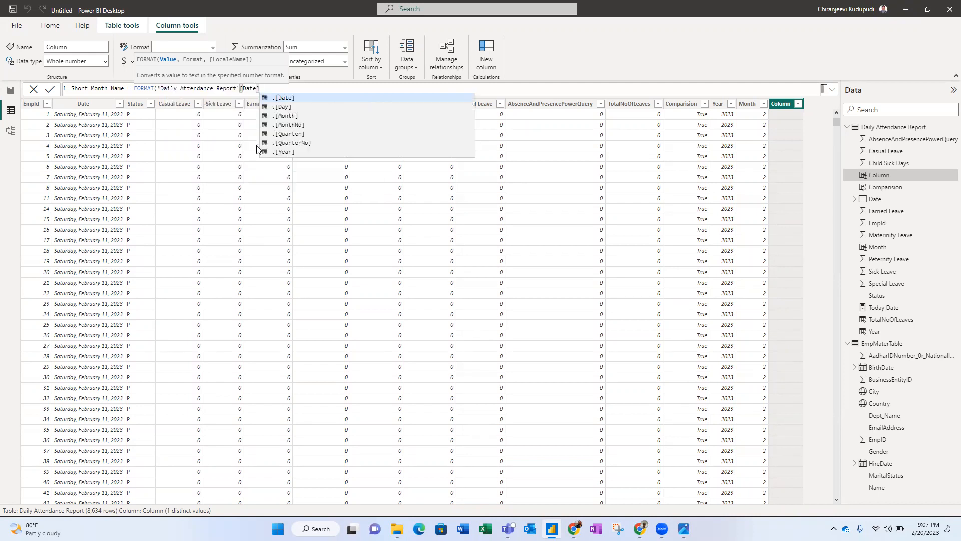
text(,)
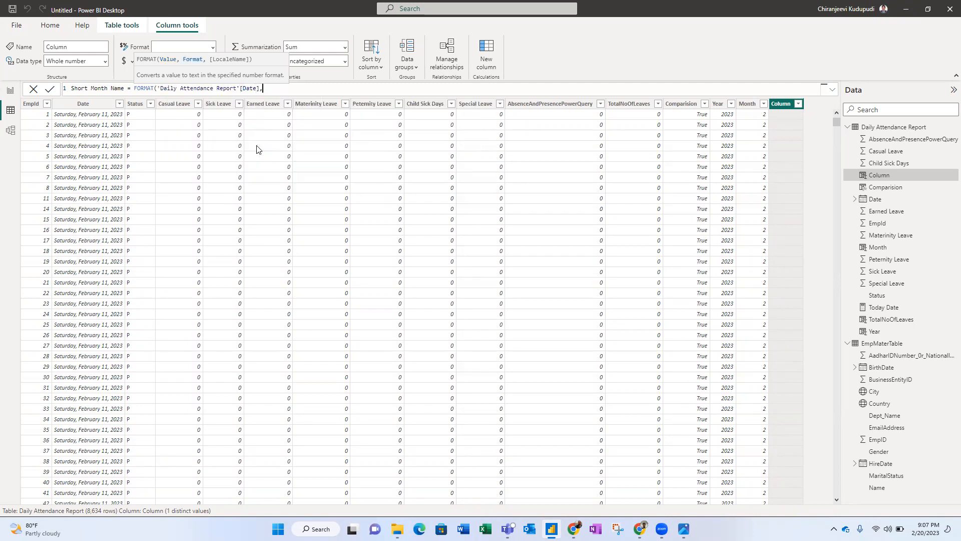
text("MMM"))
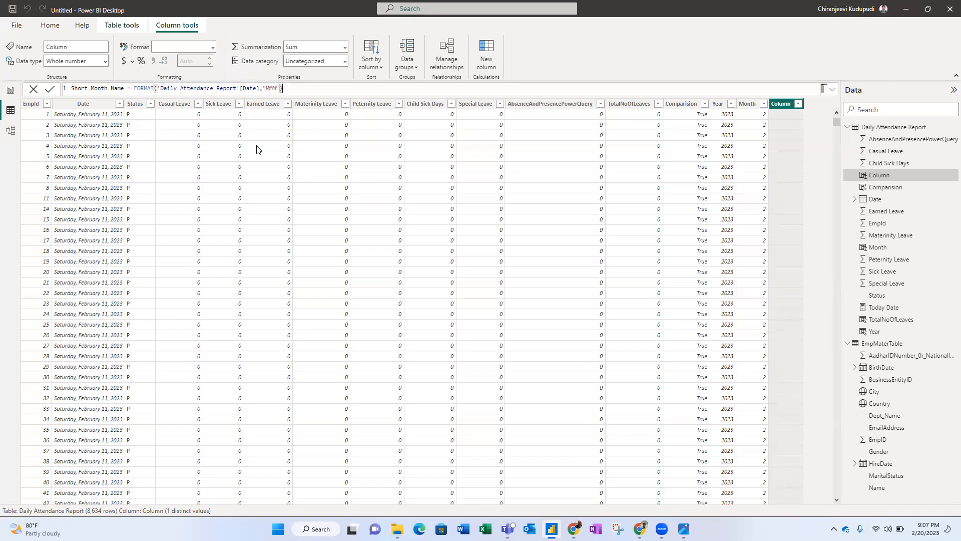
key(Return)
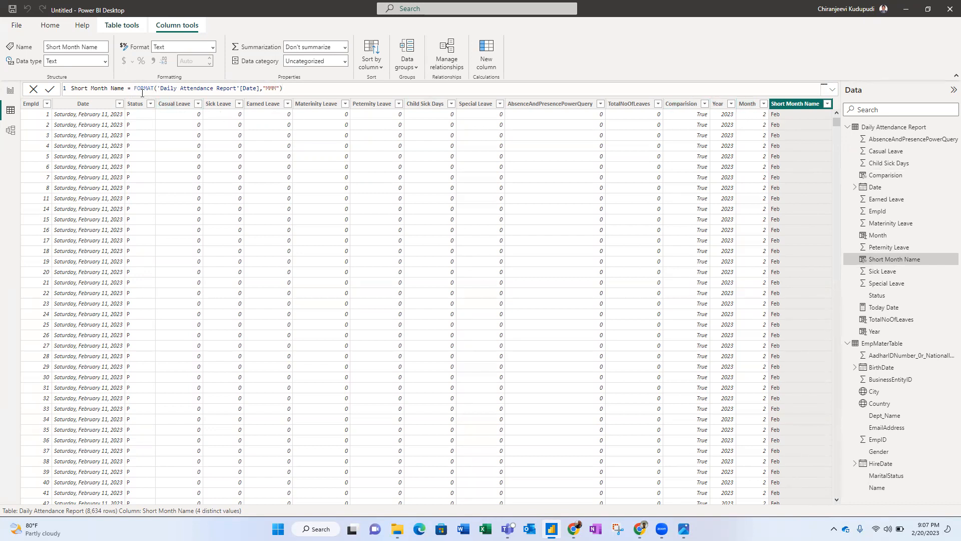
Add a calculated column YearMoonth = FORMAT('Daily Attendance Report'[Date],"YYYY_MM") to the Daily Attendance Report table.
click(485, 51)
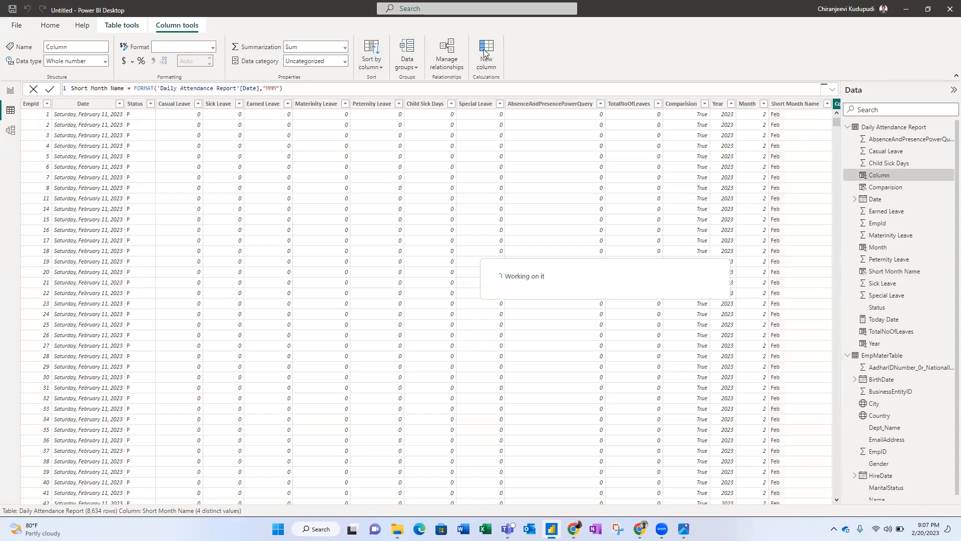
text(YearMoin)
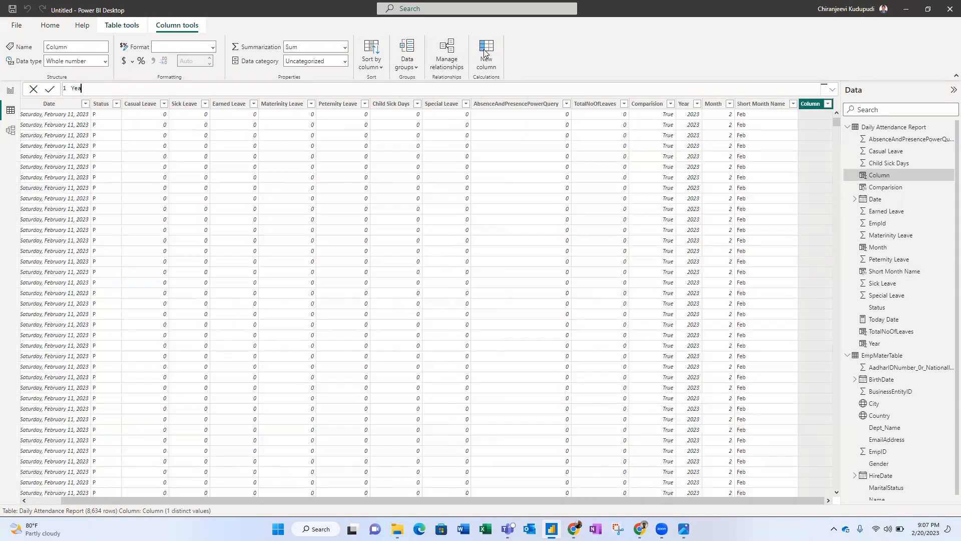
key(BackSpace)
key(BackSpace)
text(onth = FORMAT()
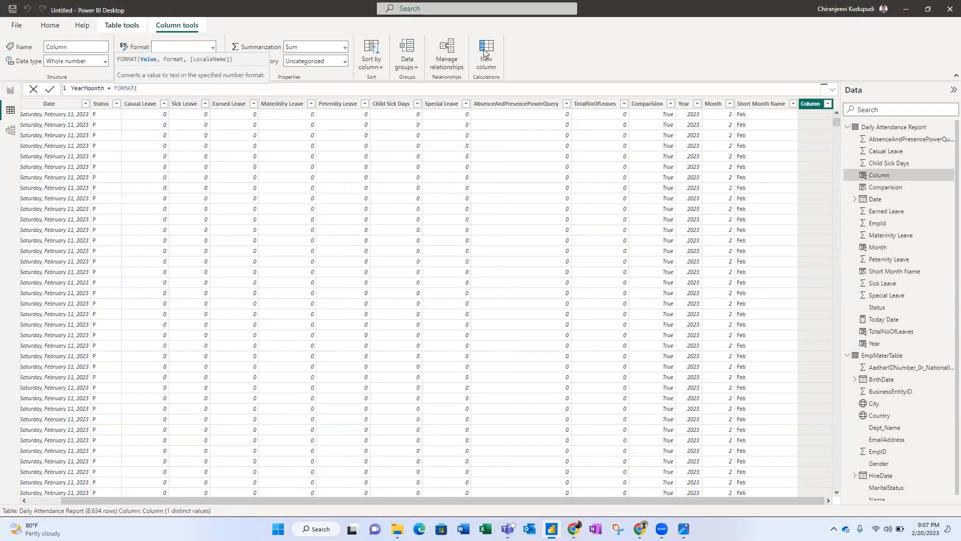
text(da)
key(Down)
key(Down)
key(Down)
key(Down)
key(Down)
key(Tab)
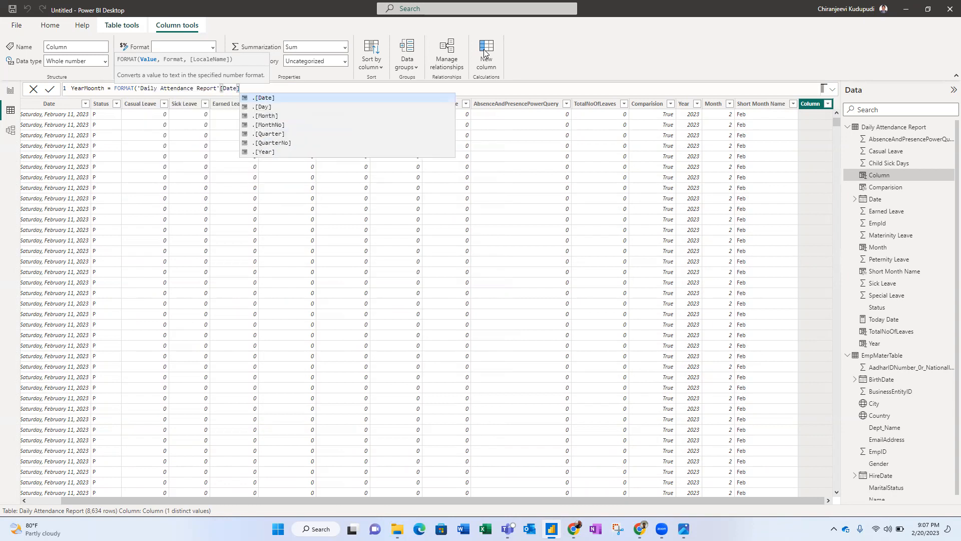
text(,)
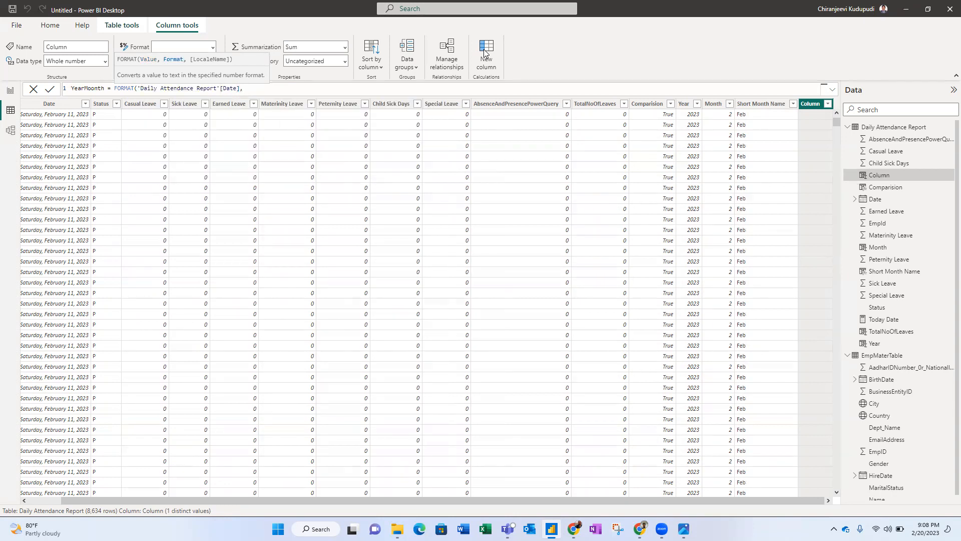
text(")
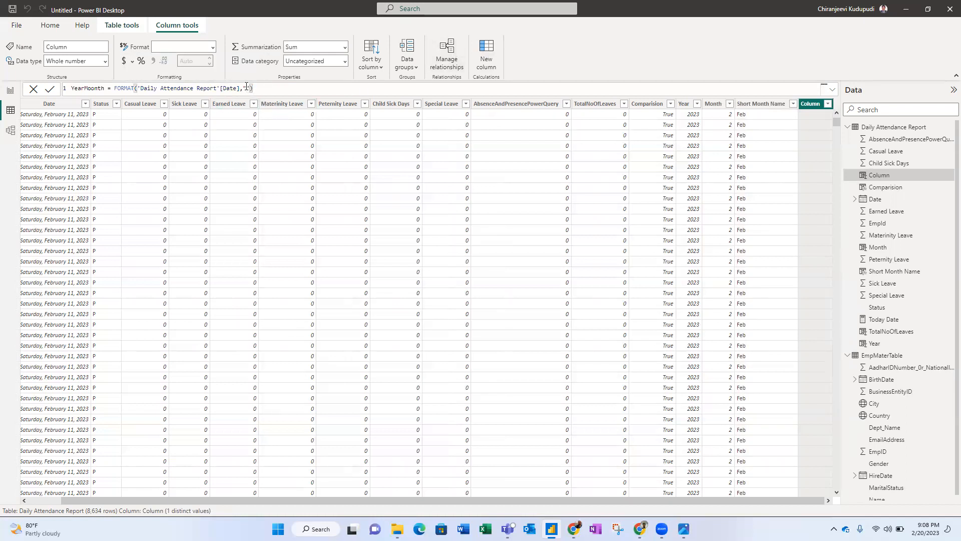
text(YYYY)
text(_MM)
key(Return)
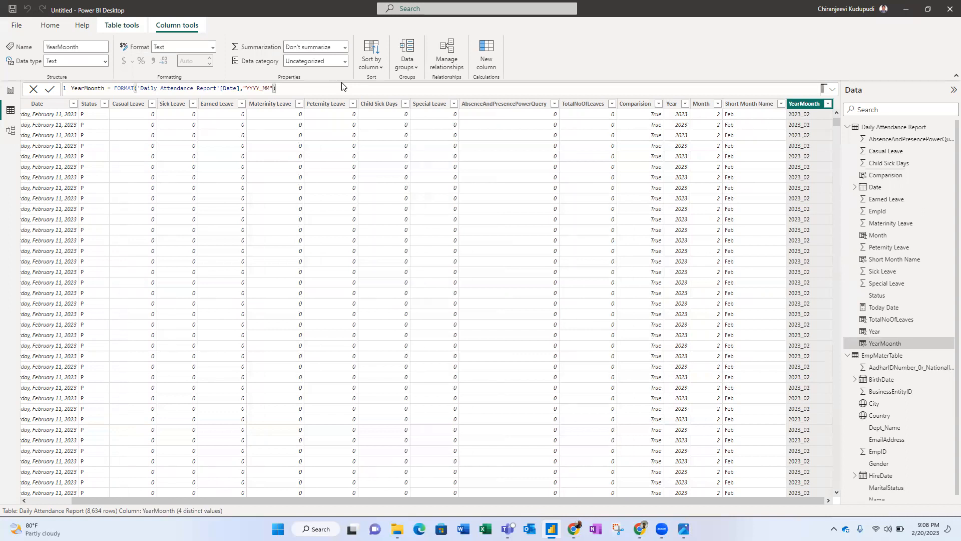
Add a slicer for the YearMoonth field to the Dashboard report page.
click(10, 91)
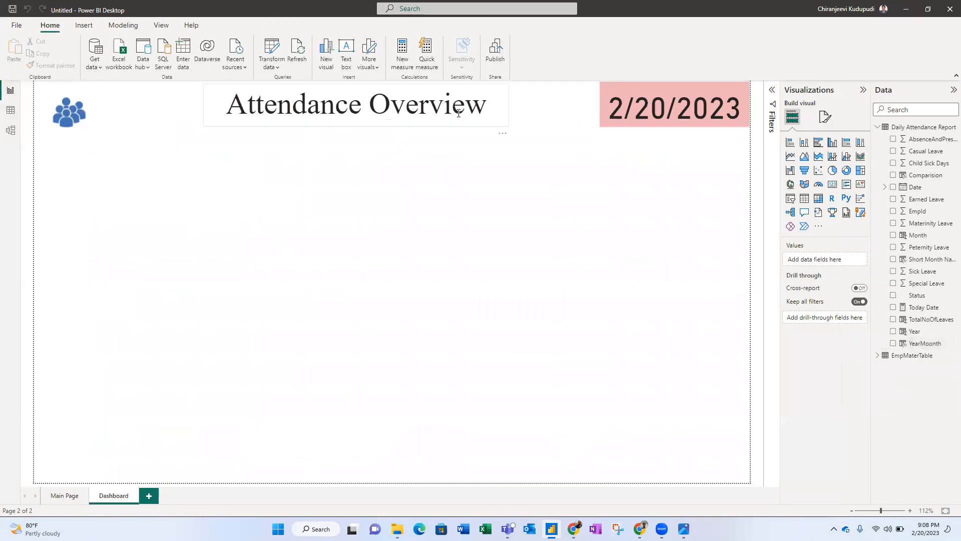
click(790, 200)
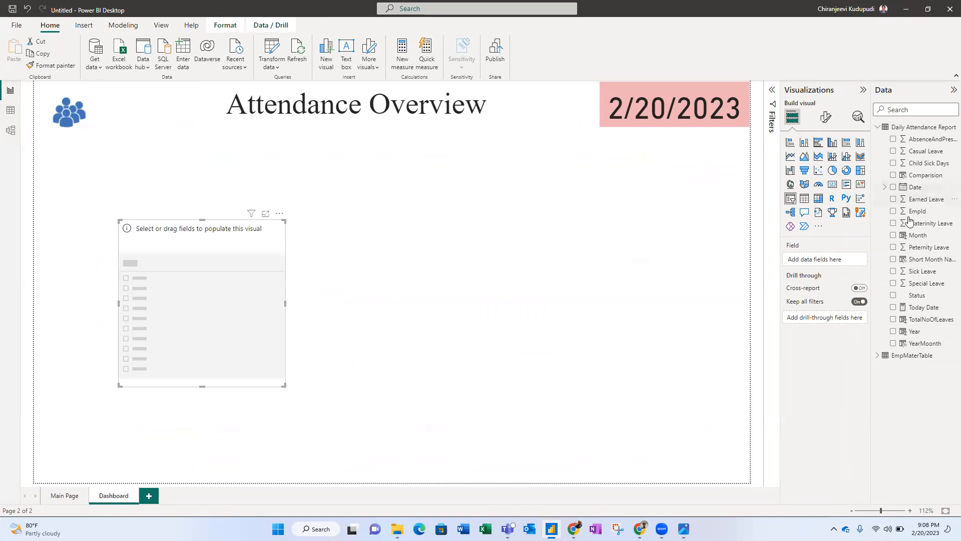
click(894, 343)
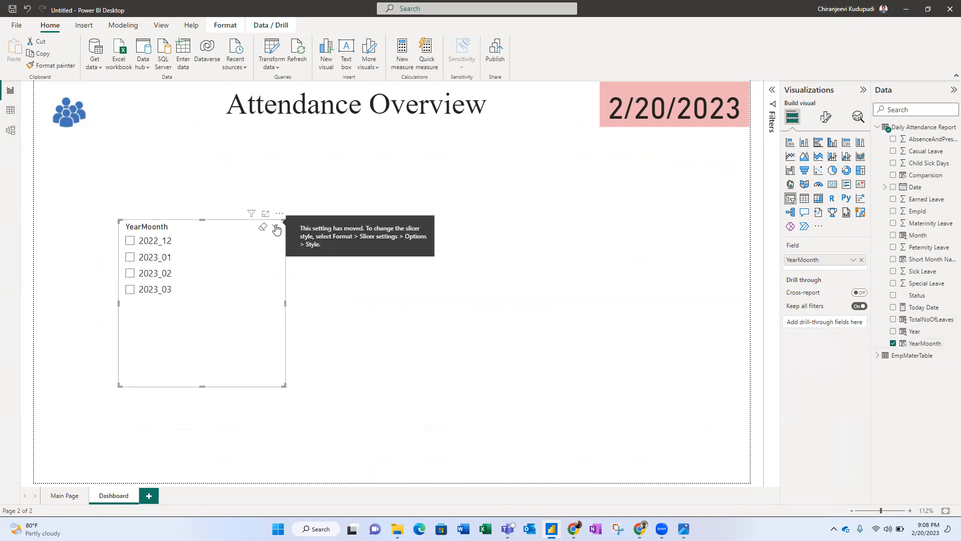
click(269, 293)
click(148, 292)
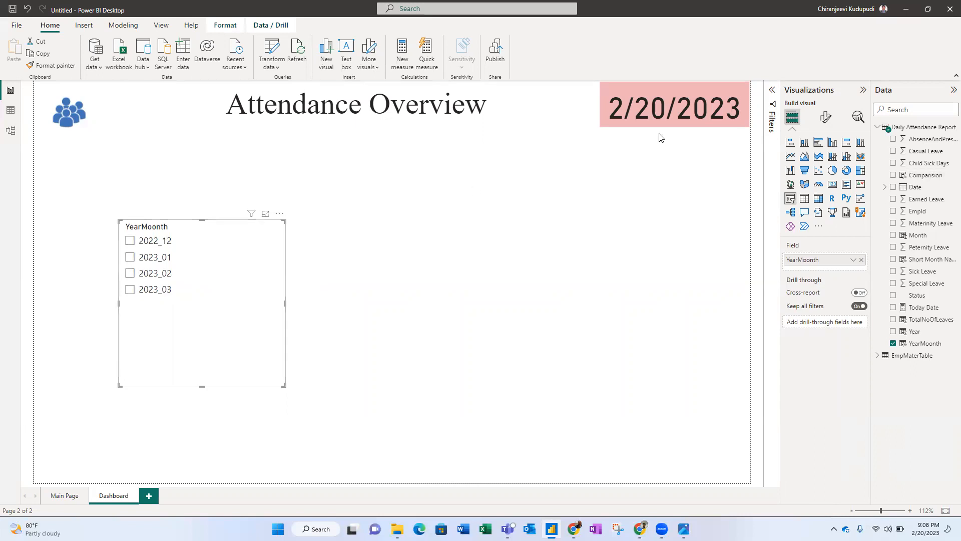
Set the YearMoonth slicer's style to Dropdown and try its value list.
click(826, 117)
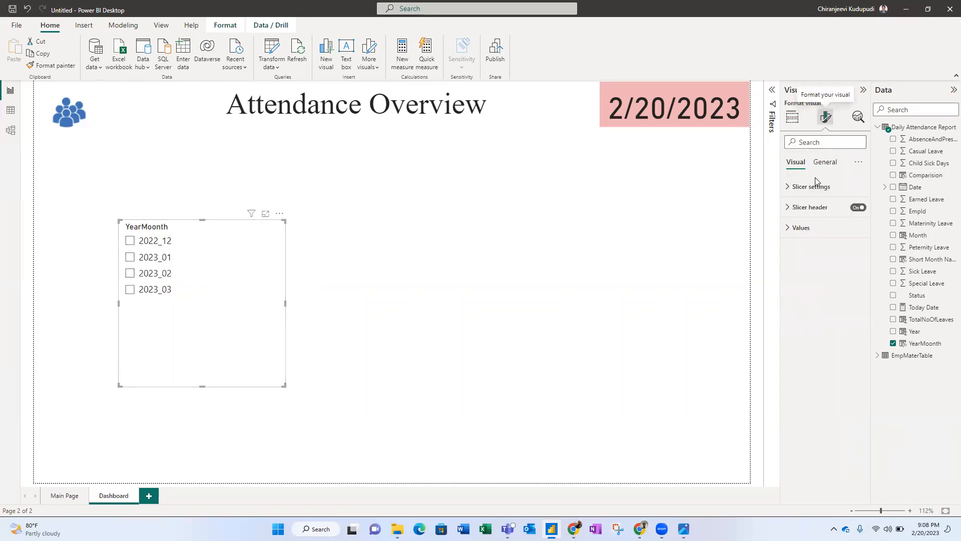
click(790, 188)
click(828, 234)
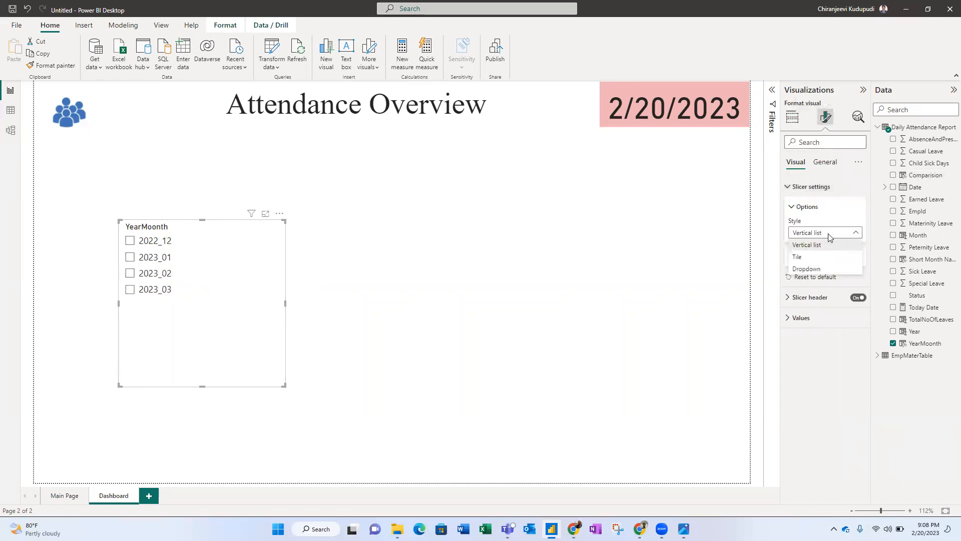
click(821, 269)
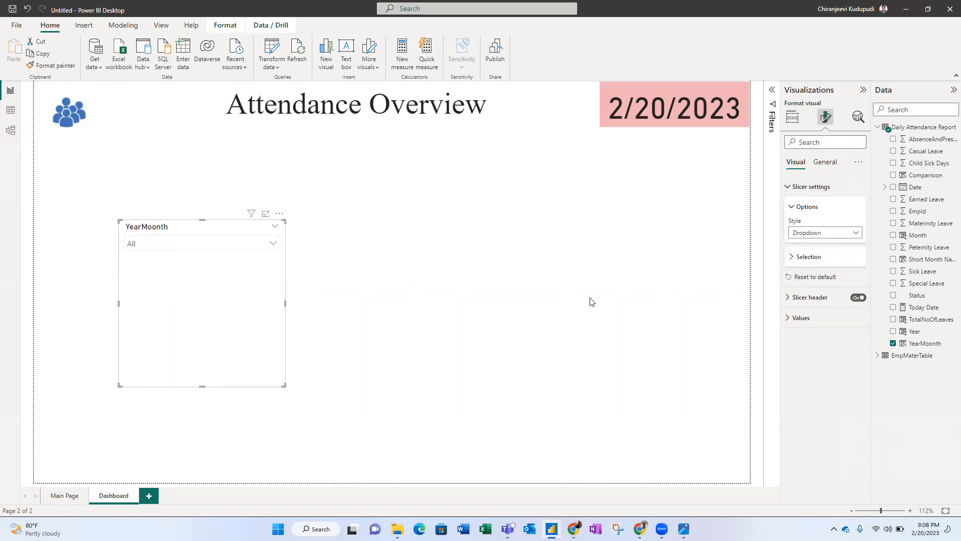
click(274, 245)
click(275, 248)
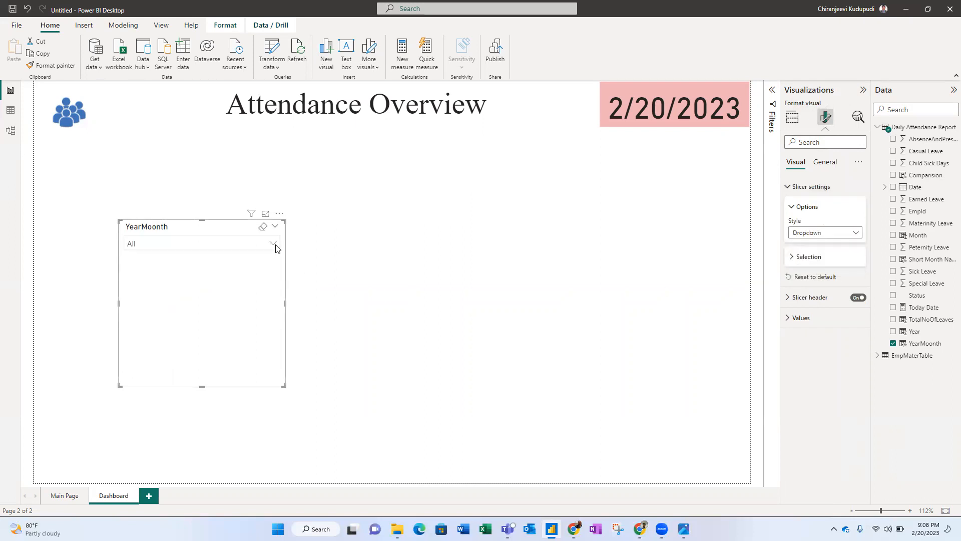
Shorten the YearMoonth slicer to fit its dropdown and move it to the right half of the Dashboard page.
drag(202, 386, 189, 268)
drag(189, 224, 200, 229)
drag(285, 228, 576, 225)
click(323, 242)
click(434, 224)
drag(480, 226, 515, 230)
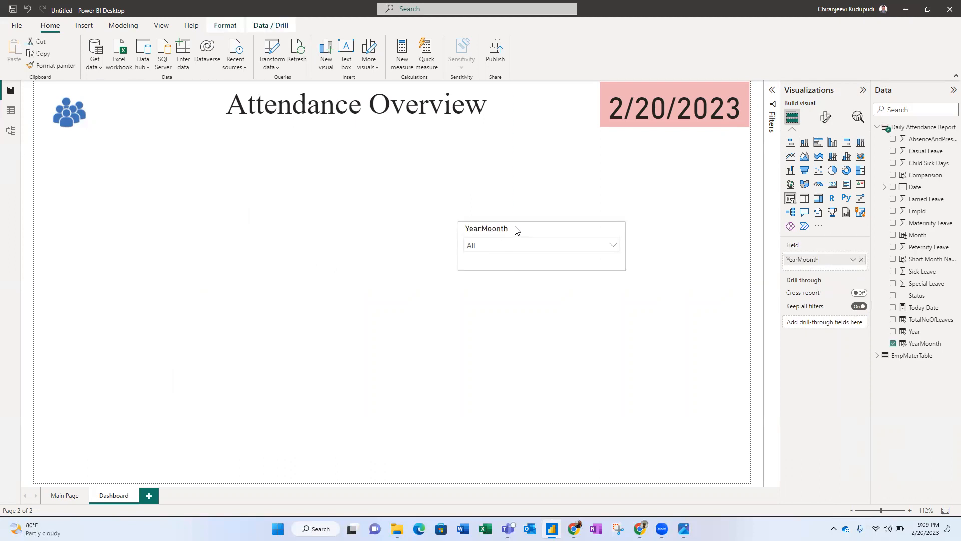
click(648, 223)
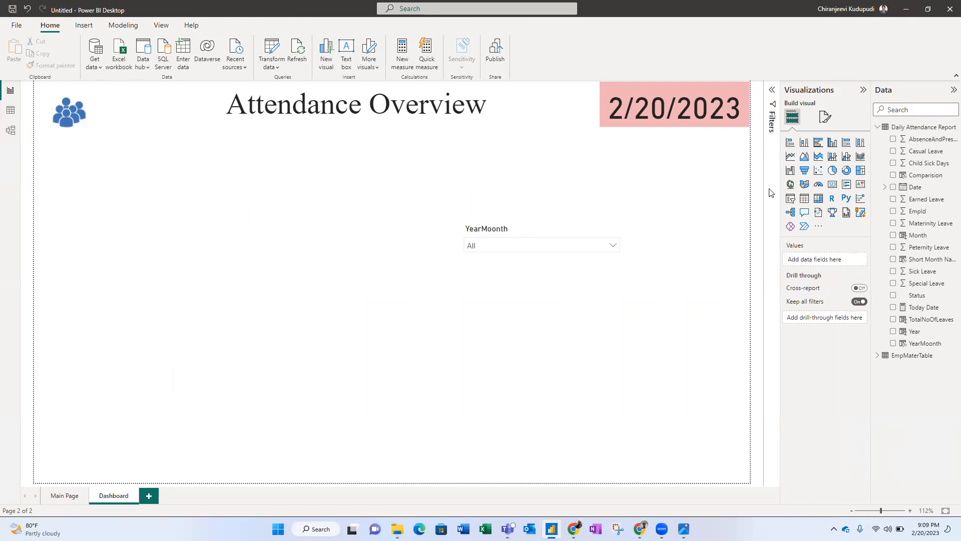
Check the Attendance Overview reference image, and add a slicer for the Date field on the left side of the Dashboard page.
mouse_move(684, 529)
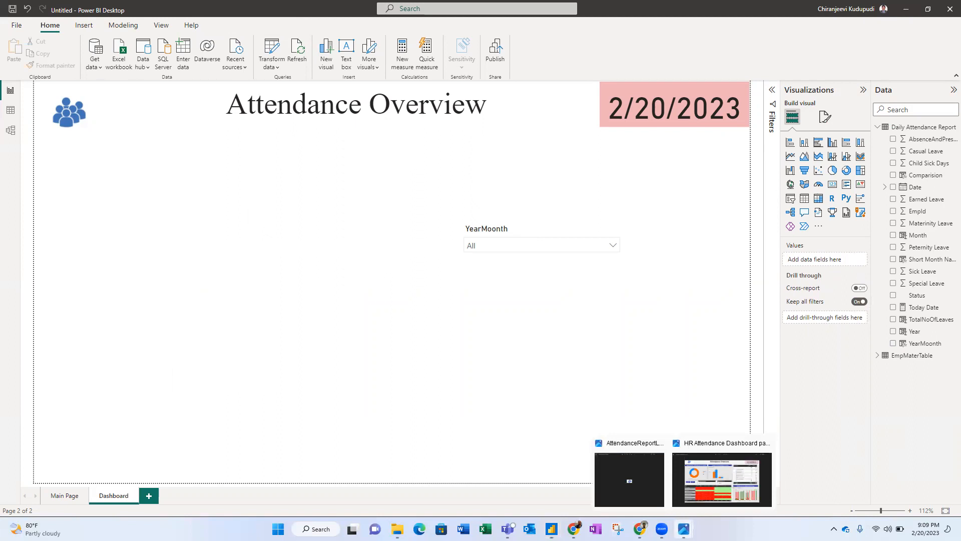
click(697, 487)
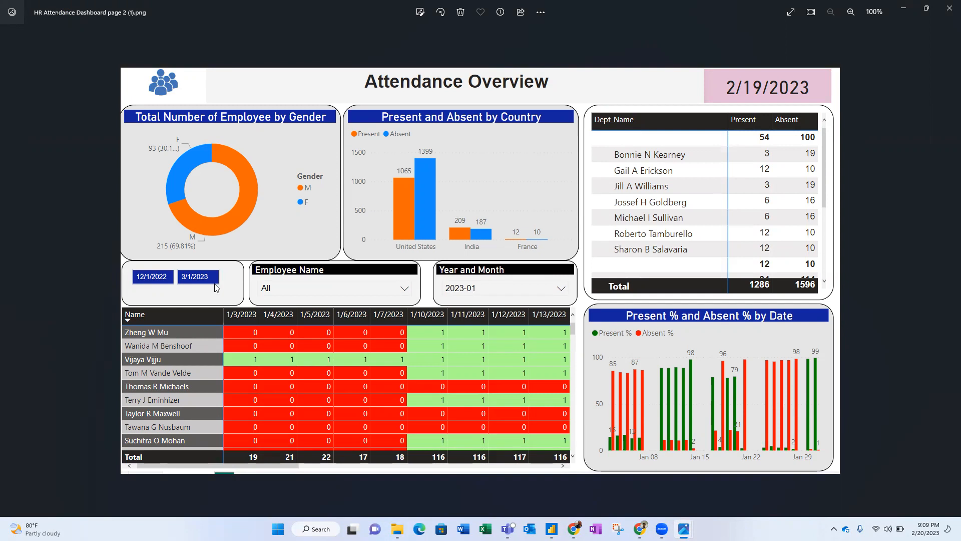
key(alt+Tab)
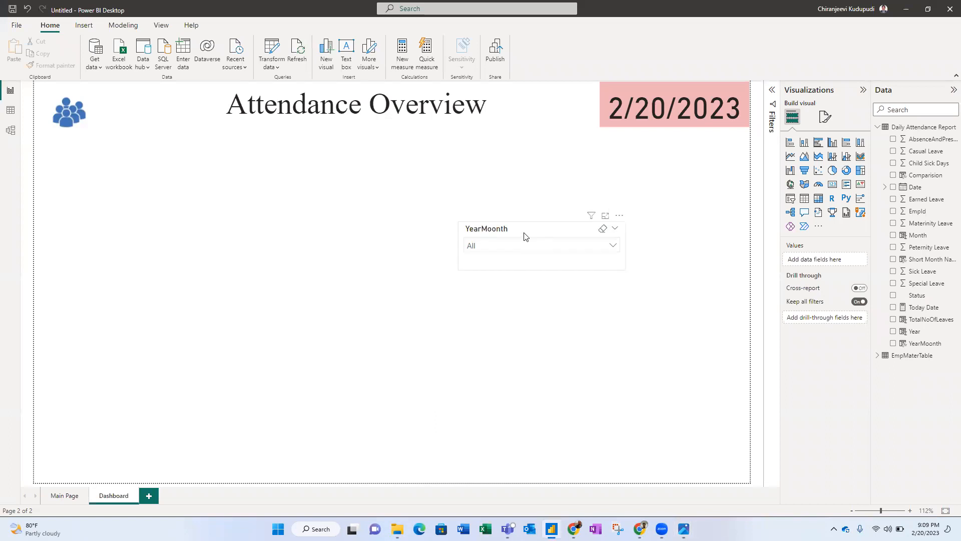
click(790, 201)
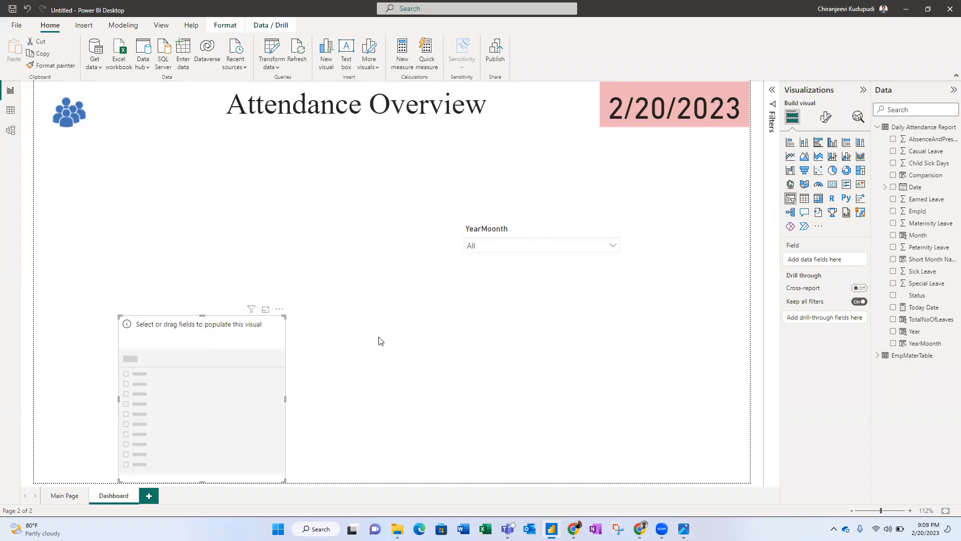
drag(192, 335, 184, 226)
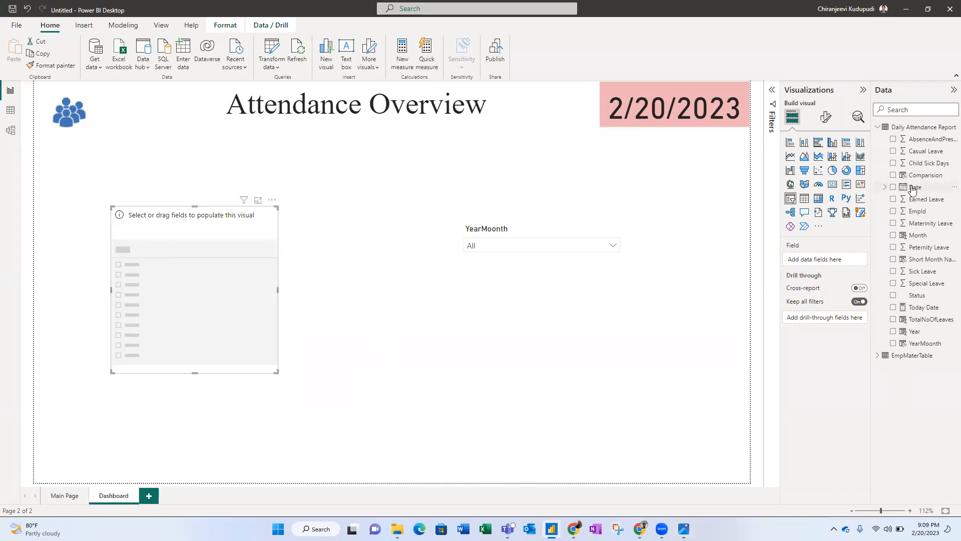
drag(915, 188, 816, 263)
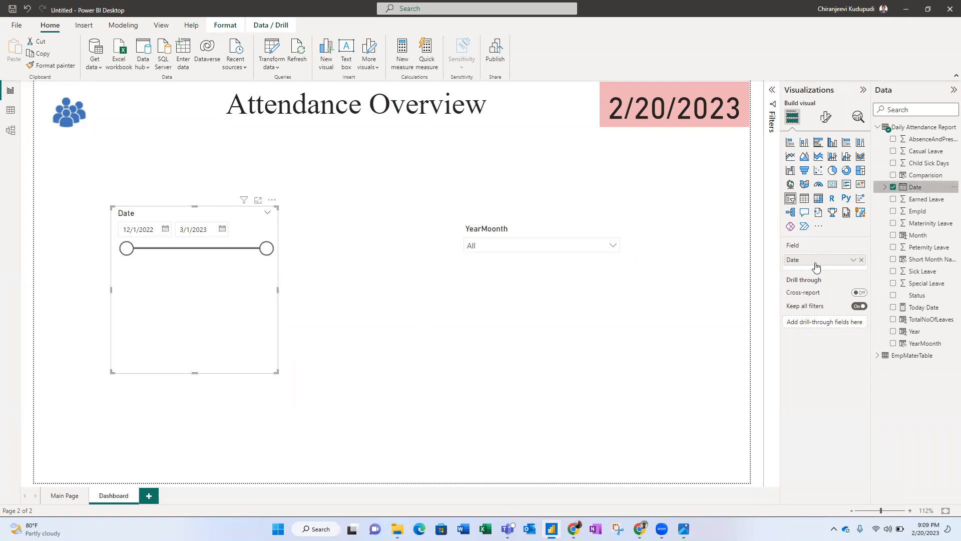
Test the Date slicer with start dates such as 12/23/2022 and 12/7/2022, and return its start to 12/1/2022.
click(167, 230)
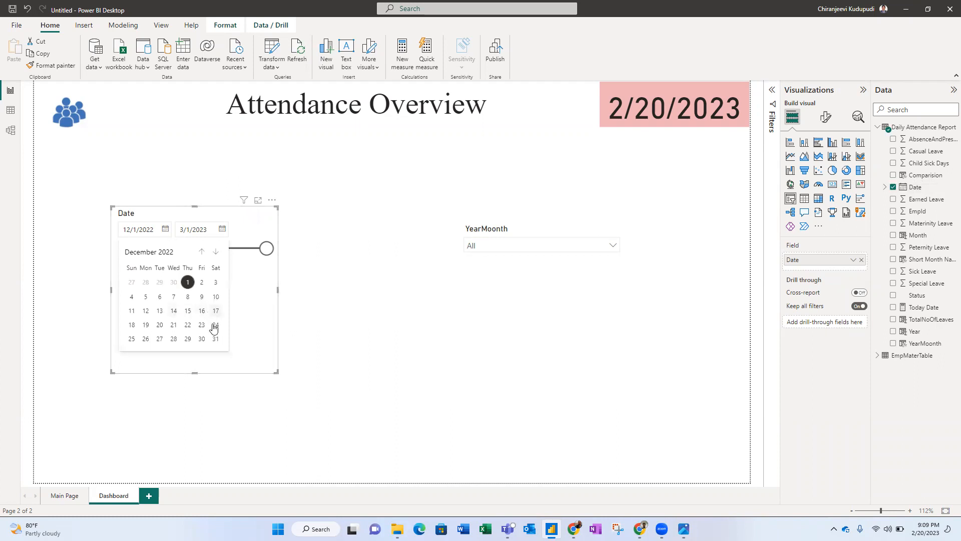
click(196, 324)
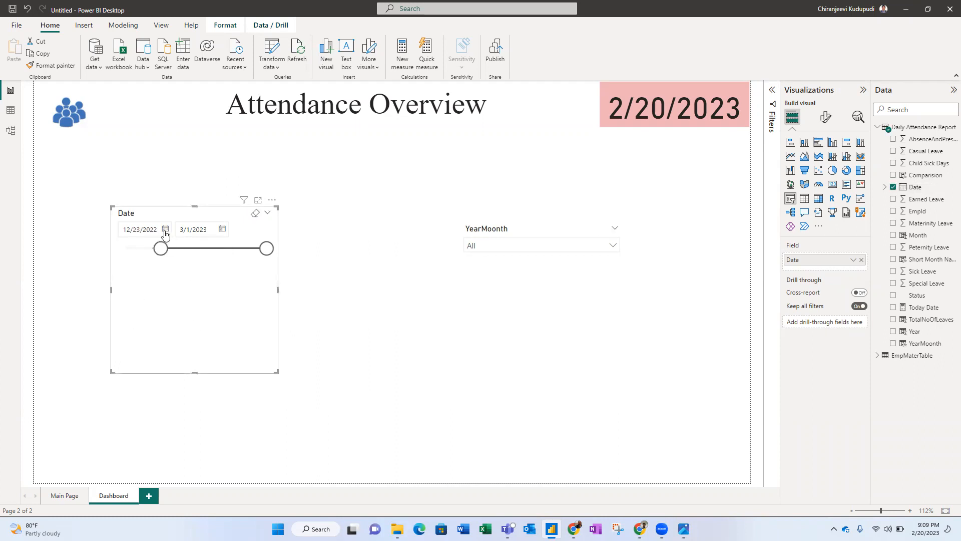
click(166, 230)
click(174, 296)
click(165, 229)
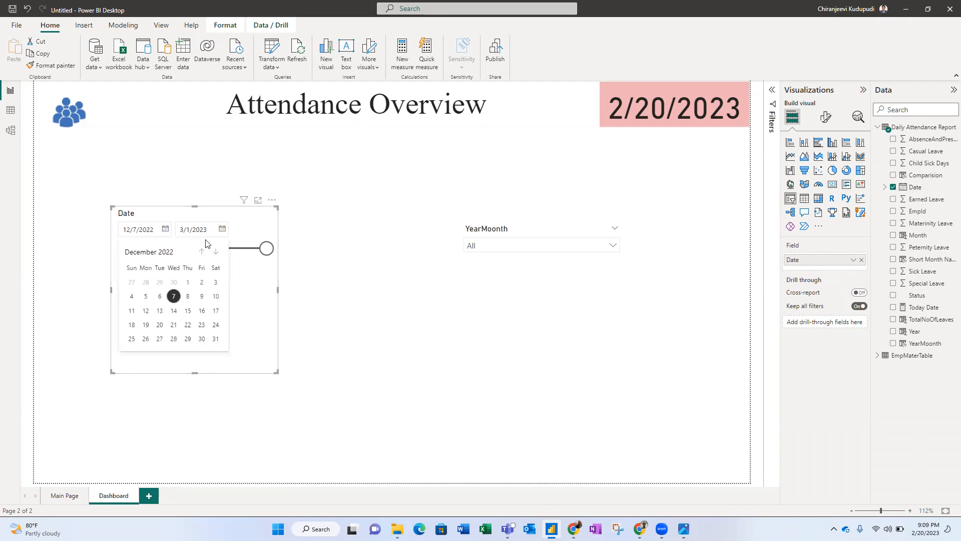
click(215, 251)
click(188, 282)
drag(181, 249, 126, 248)
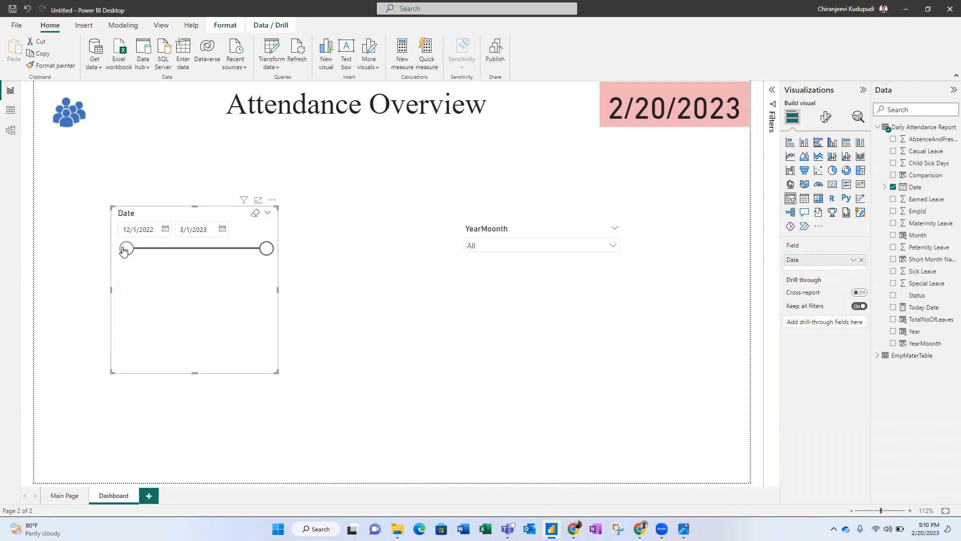
Shorten the Date slicer to fit its date boxes and slider, and set its background color to light blue.
drag(194, 372, 191, 270)
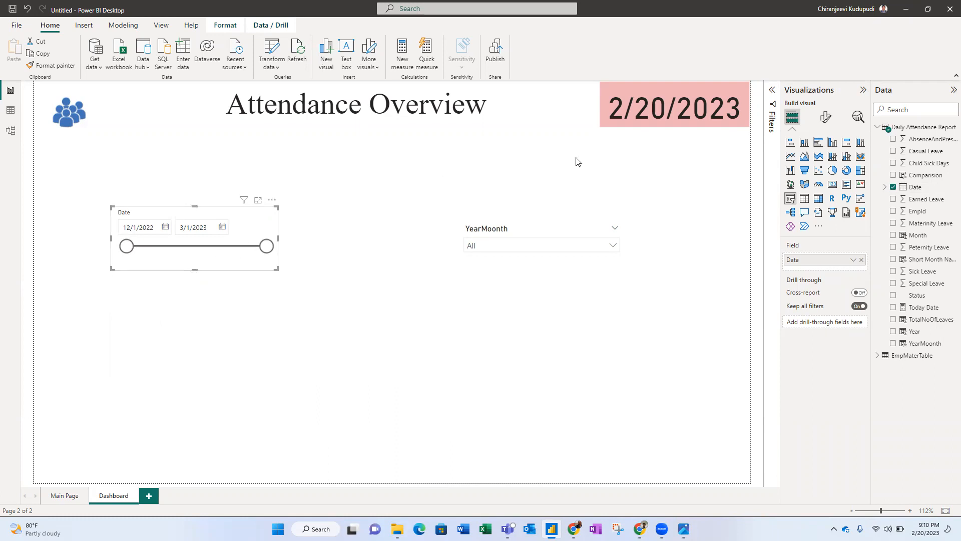
click(826, 117)
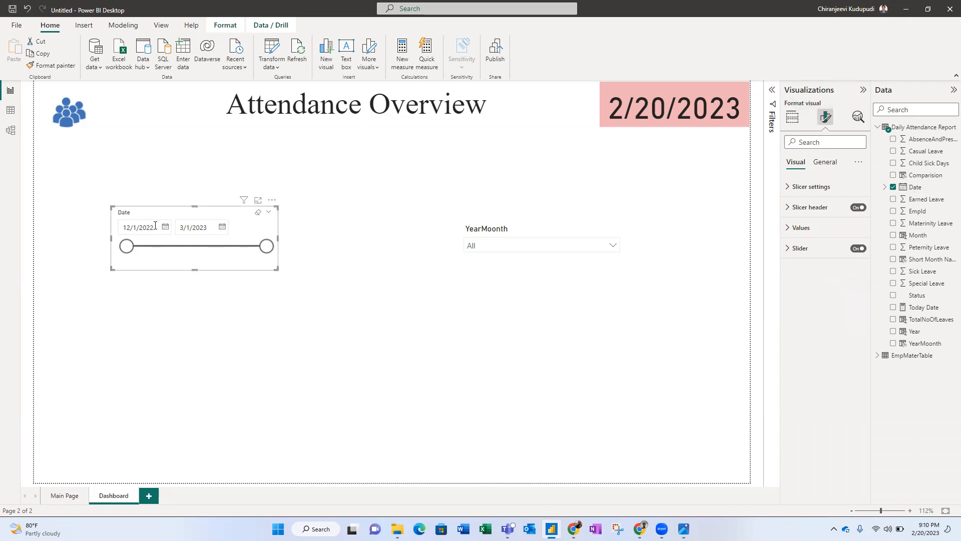
click(787, 231)
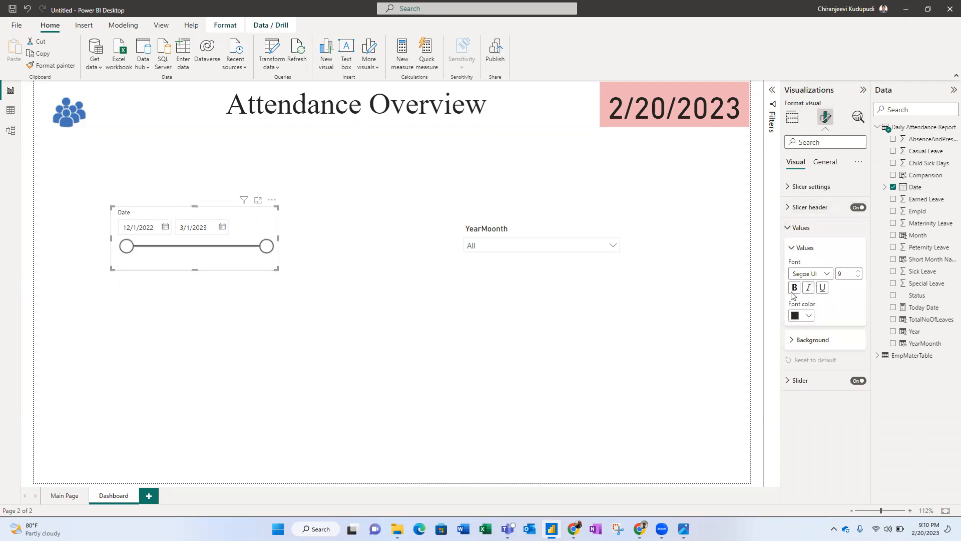
click(825, 162)
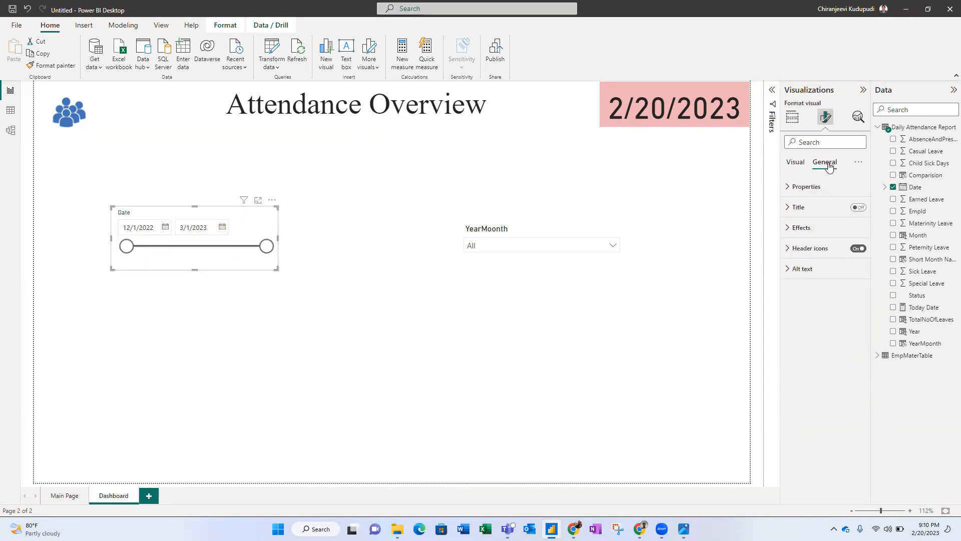
click(800, 228)
click(802, 275)
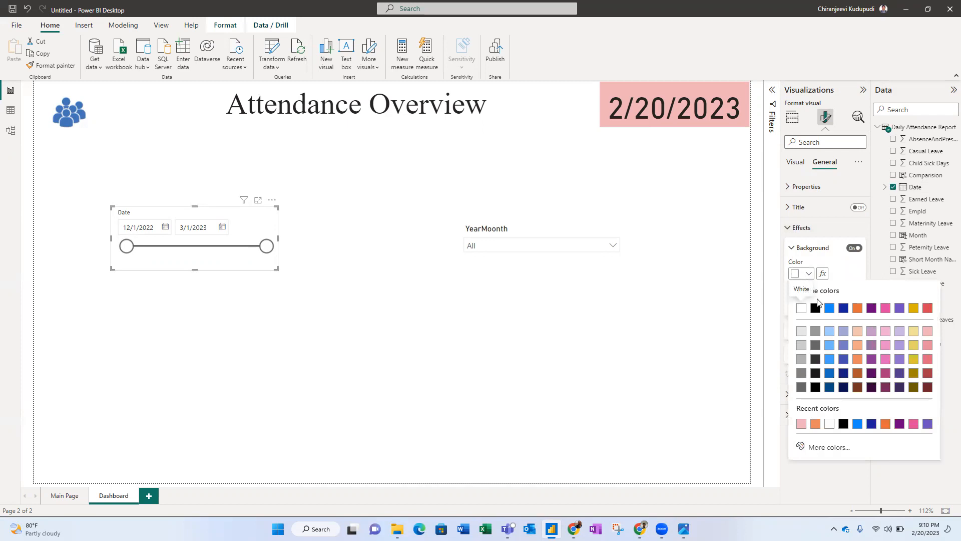
click(830, 332)
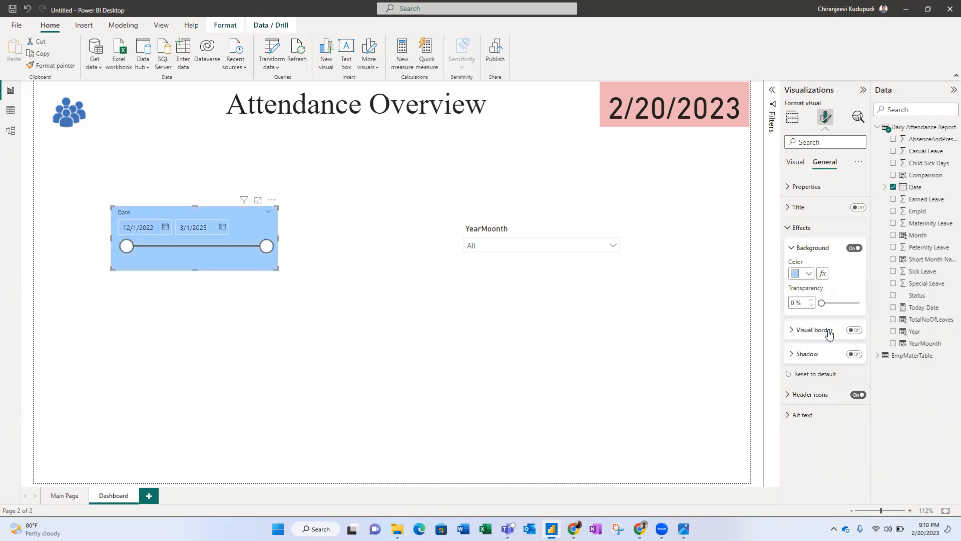
click(805, 278)
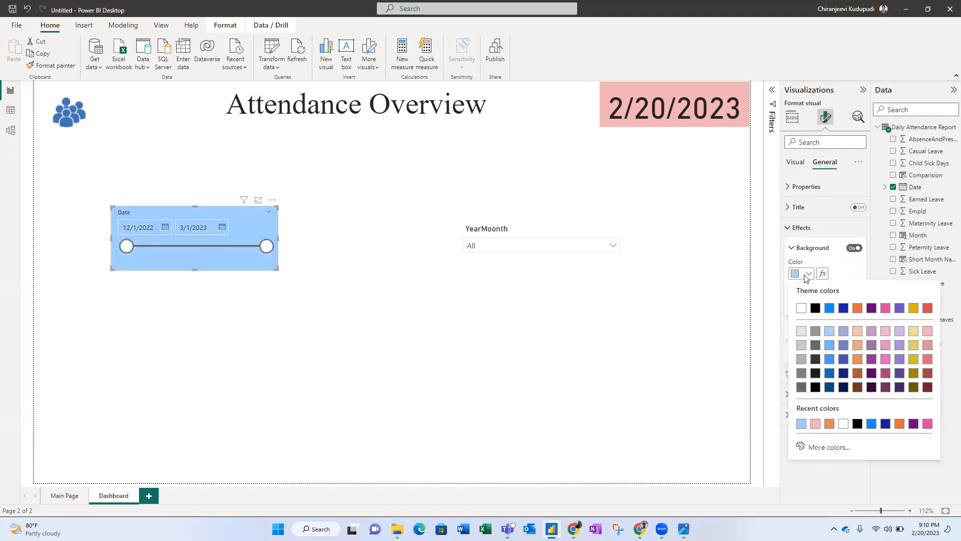
click(789, 248)
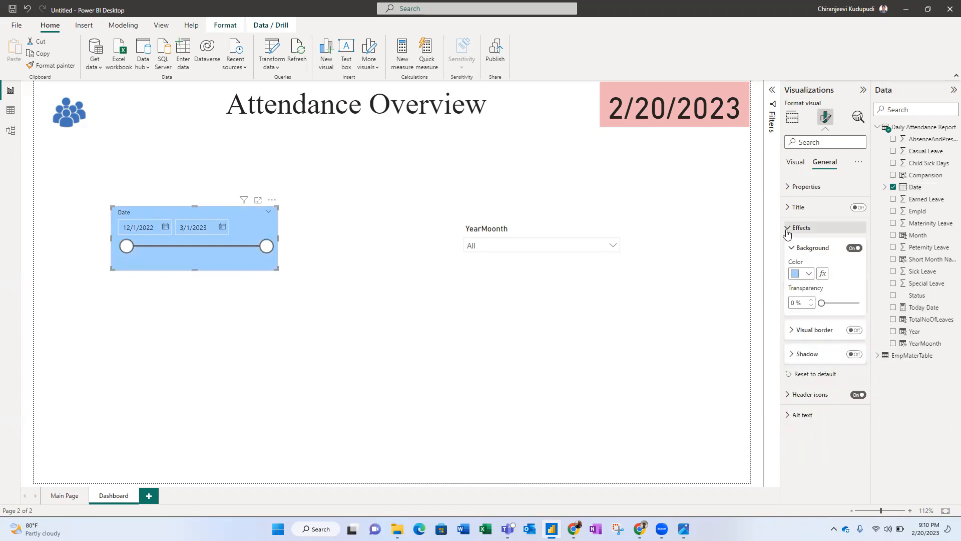
click(788, 229)
click(792, 118)
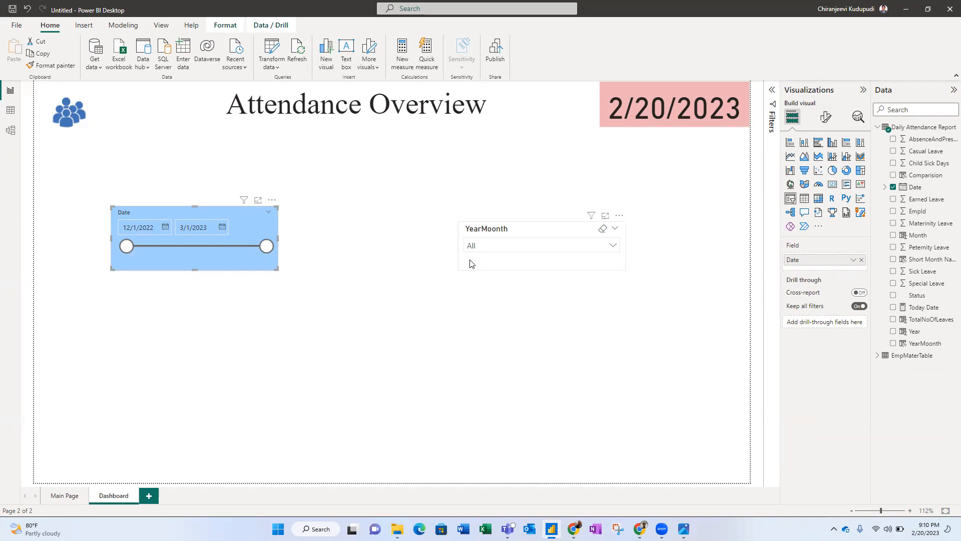
Shrink the Date slicer slightly in width and height, and compare the page with the Attendance Overview reference image.
drag(274, 270, 270, 262)
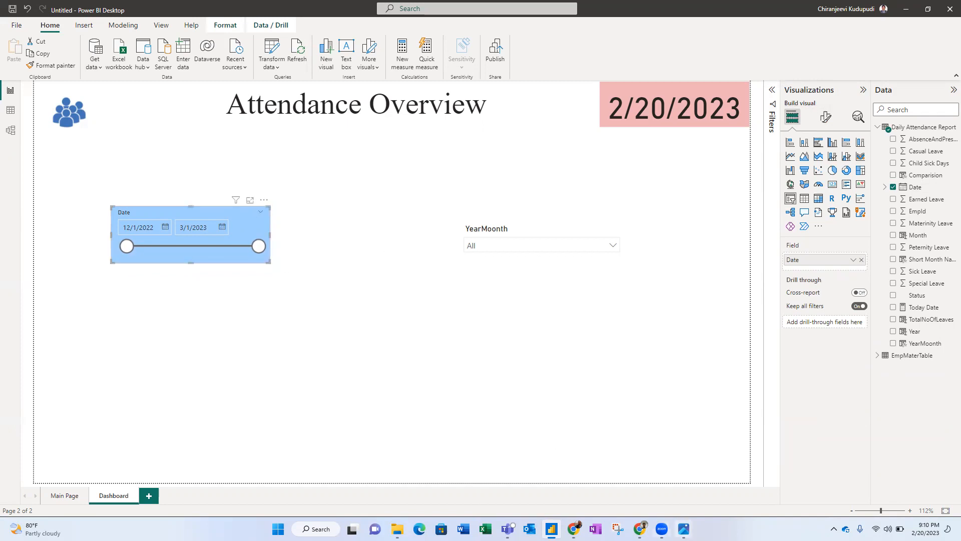
mouse_move(684, 529)
click(705, 489)
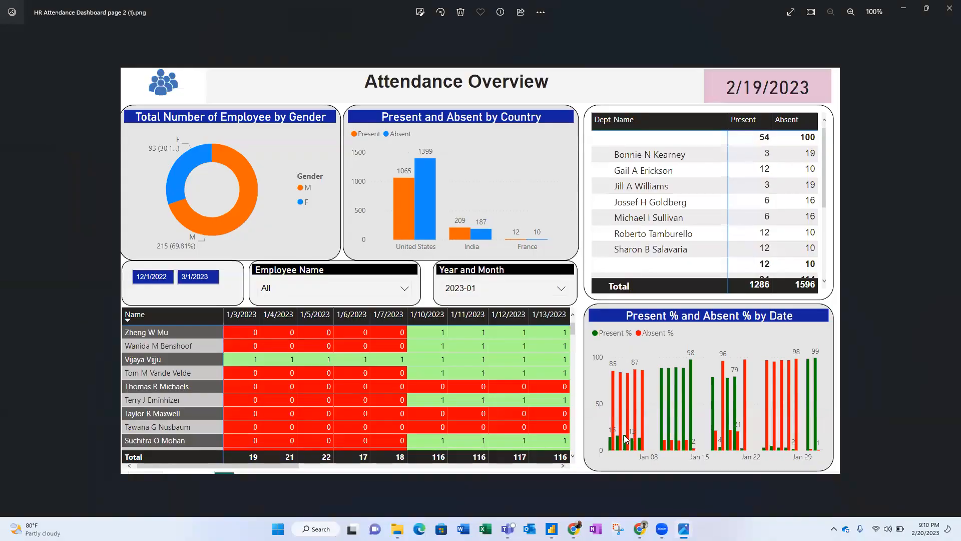
click(948, 6)
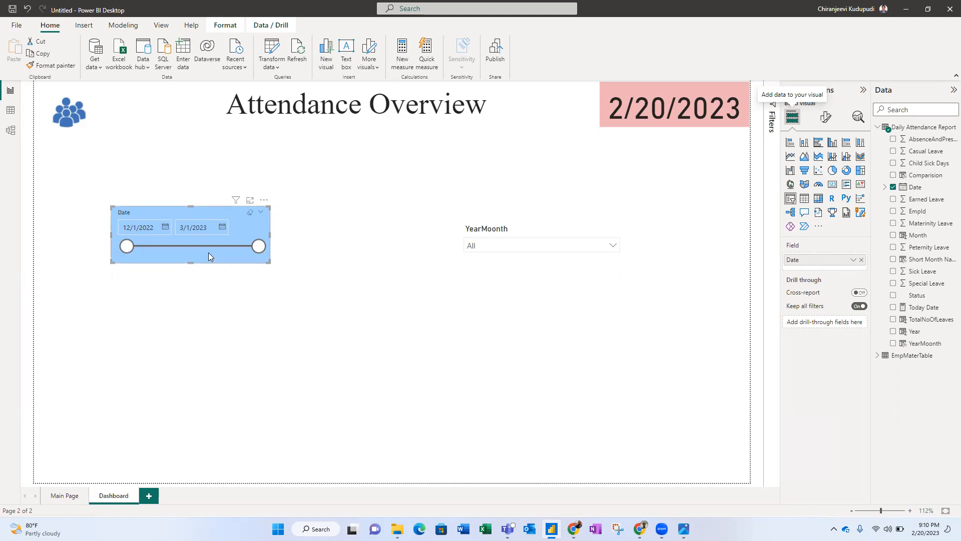
click(320, 262)
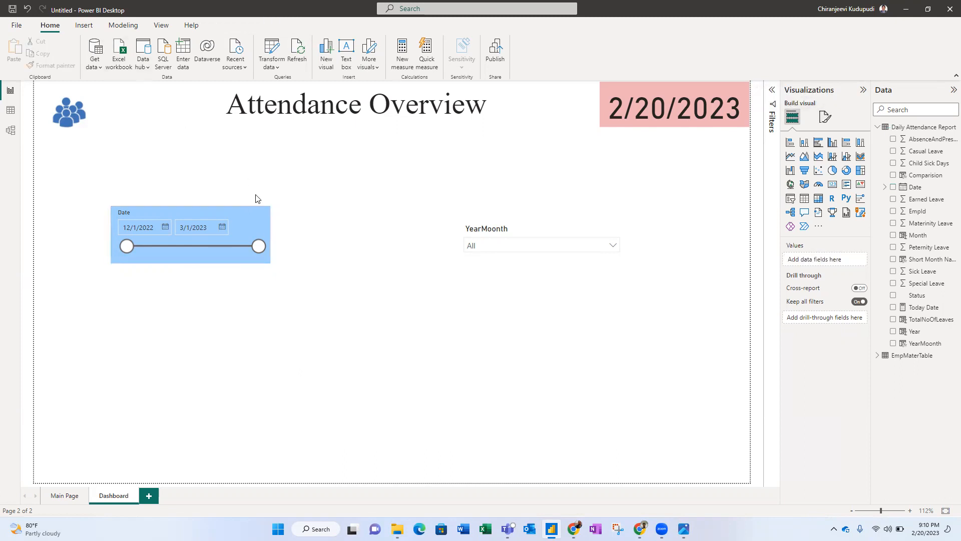
Save the report in the Downloads folder as HR Attendance Dashboard cku, without replacing the existing HR Attendance Dashboard file.
key(ctrl+s)
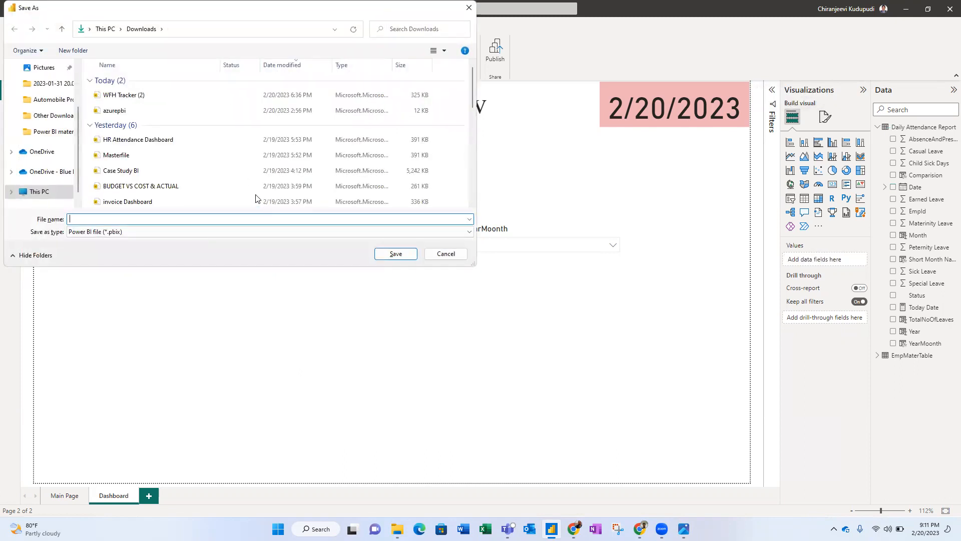
text(HR Att)
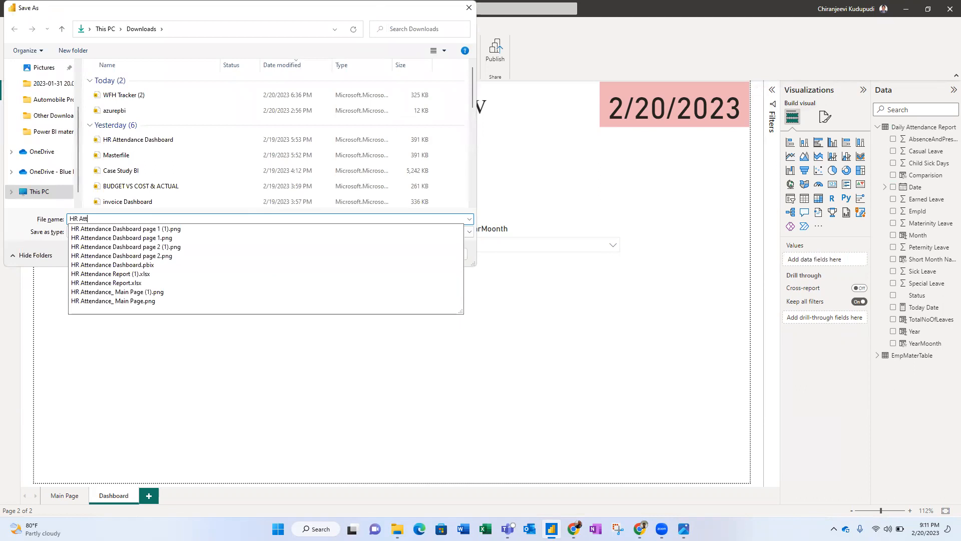
text(endance )
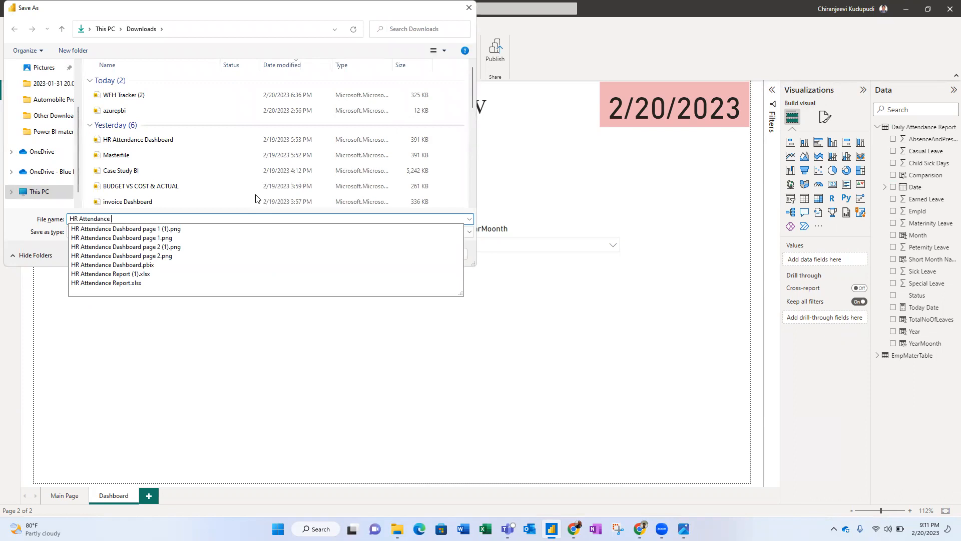
text(Dash)
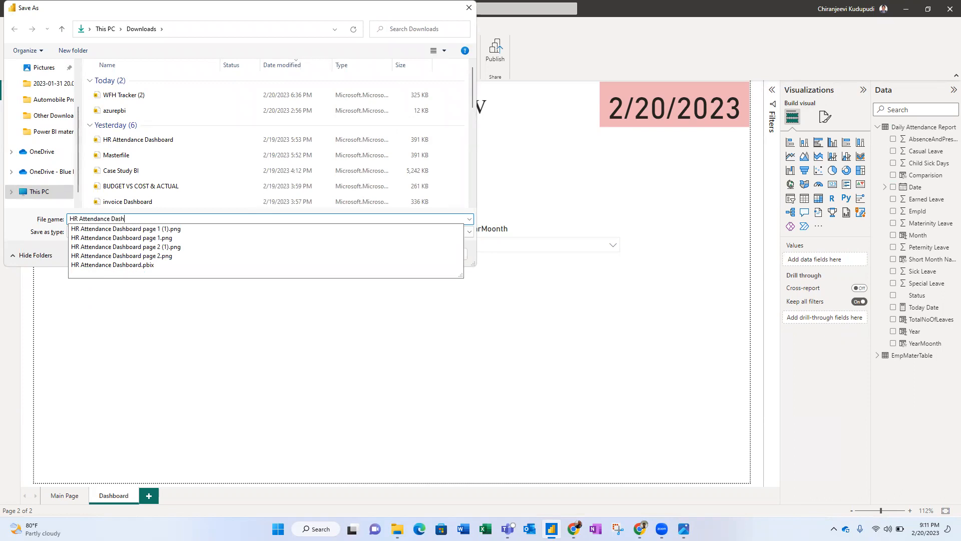
text(board)
key(Return)
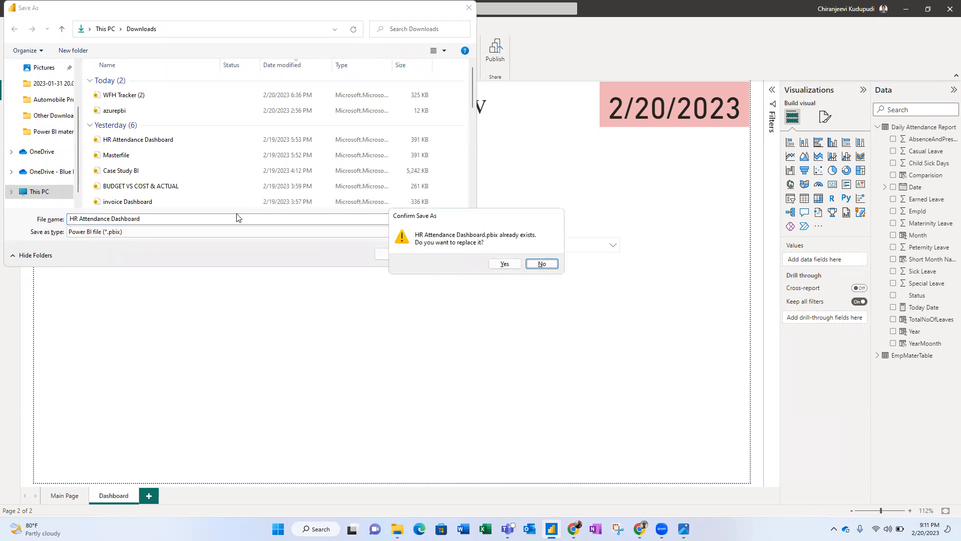
click(540, 264)
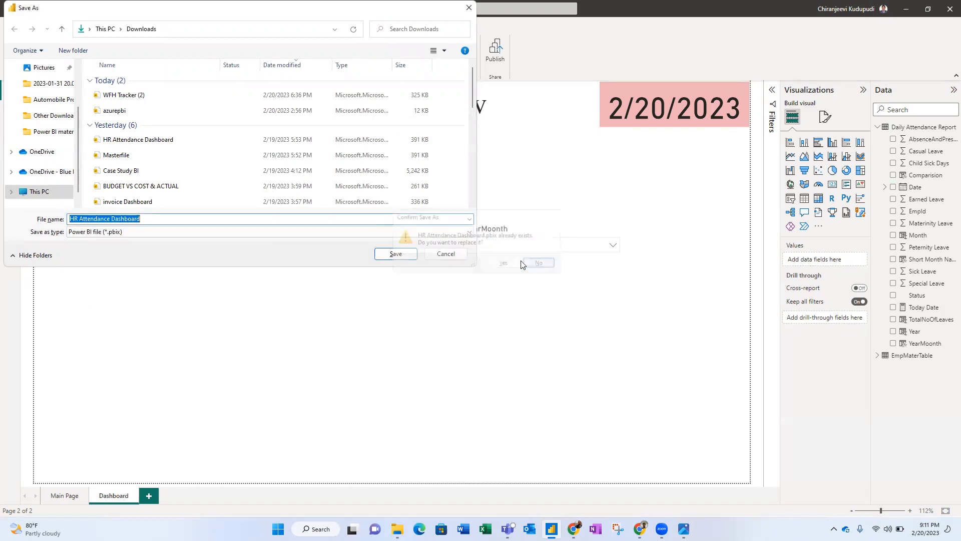
click(229, 217)
text(cku)
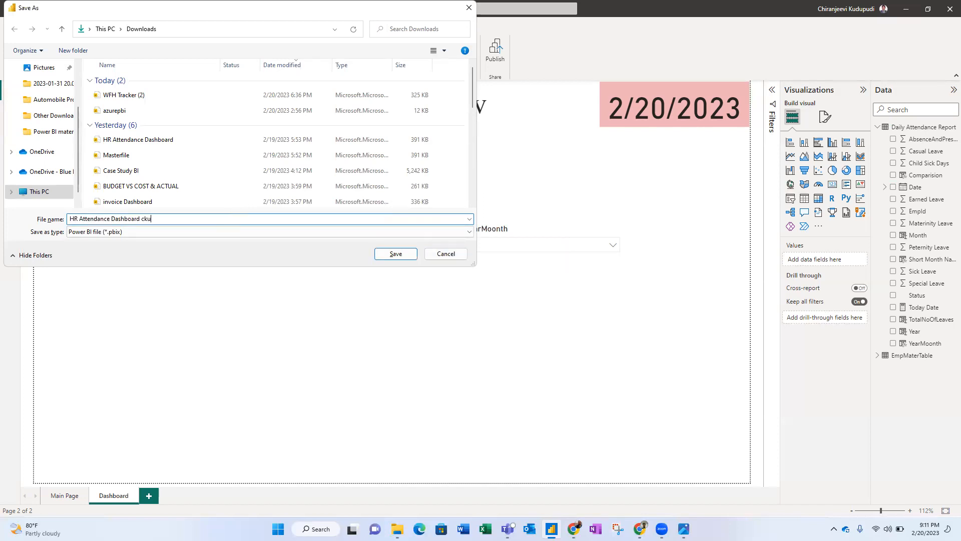
click(395, 254)
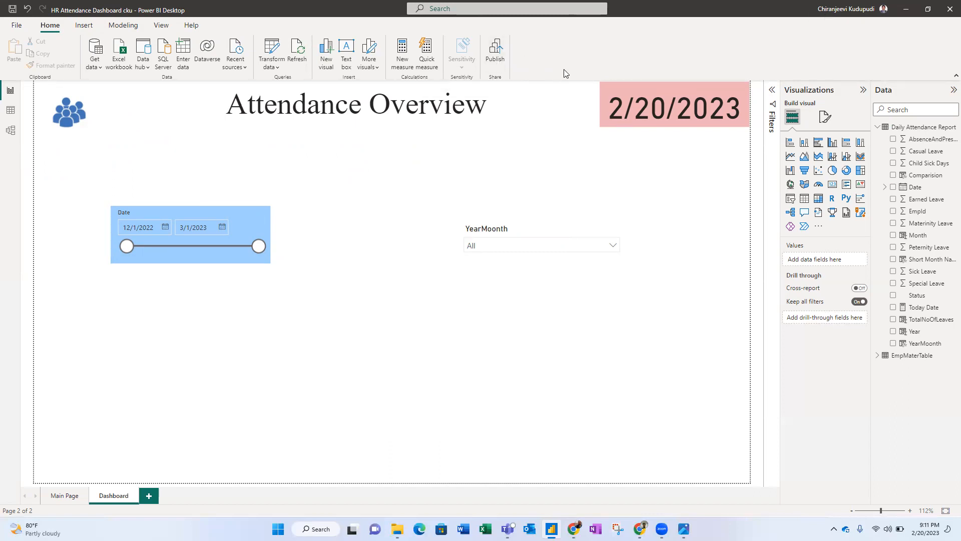
click(498, 65)
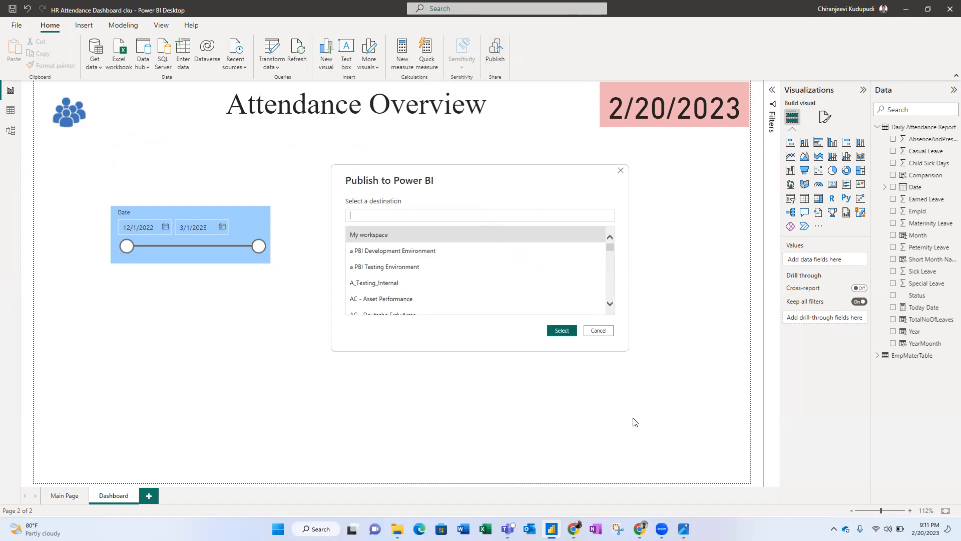
click(641, 529)
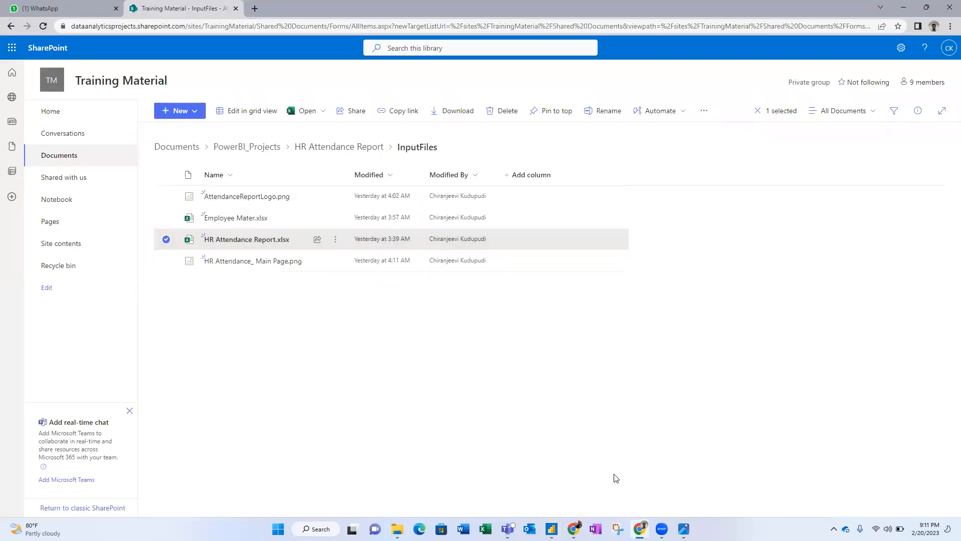
mouse_move(684, 528)
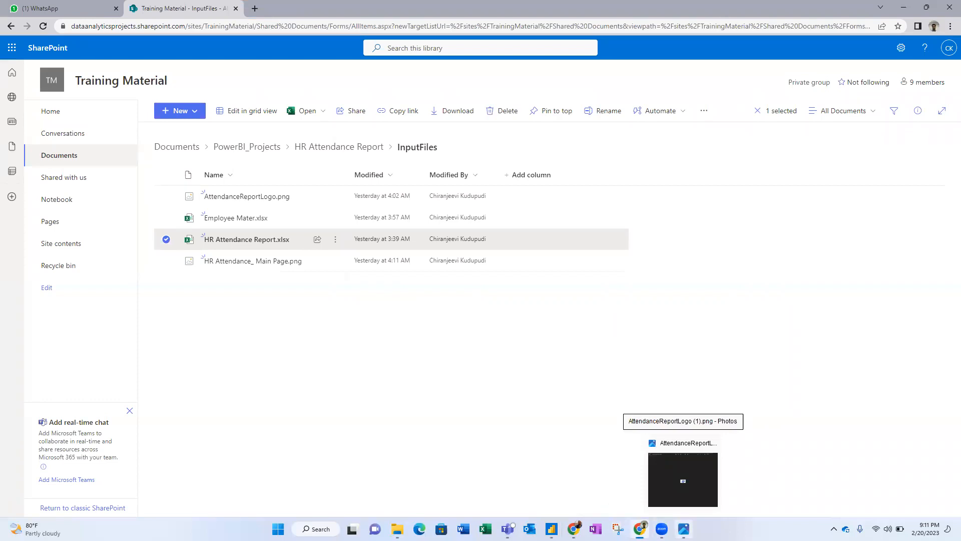
click(682, 479)
click(684, 529)
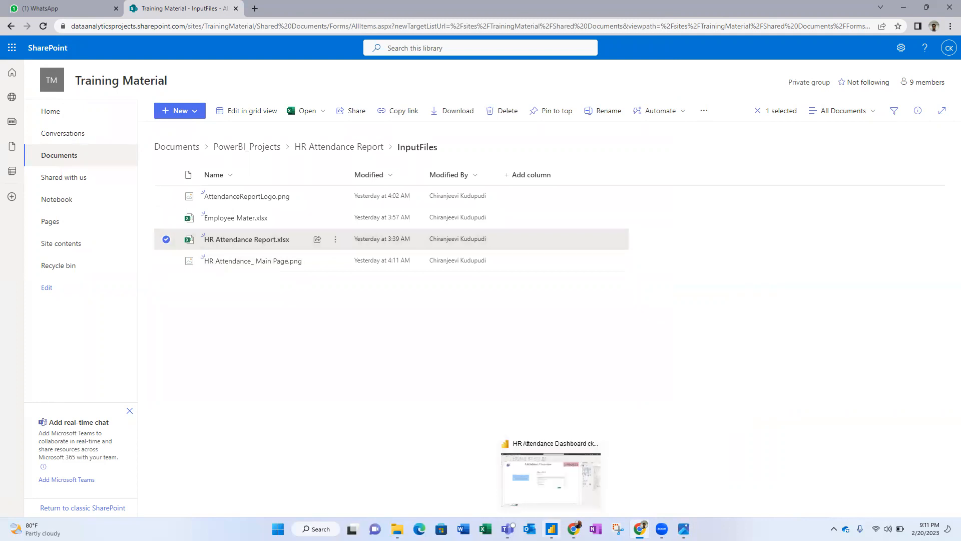
click(551, 530)
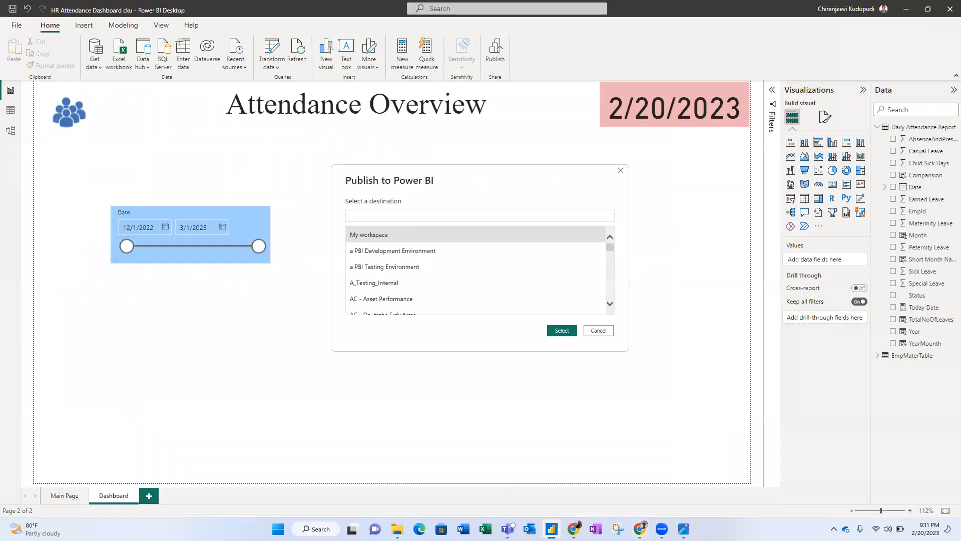
click(598, 331)
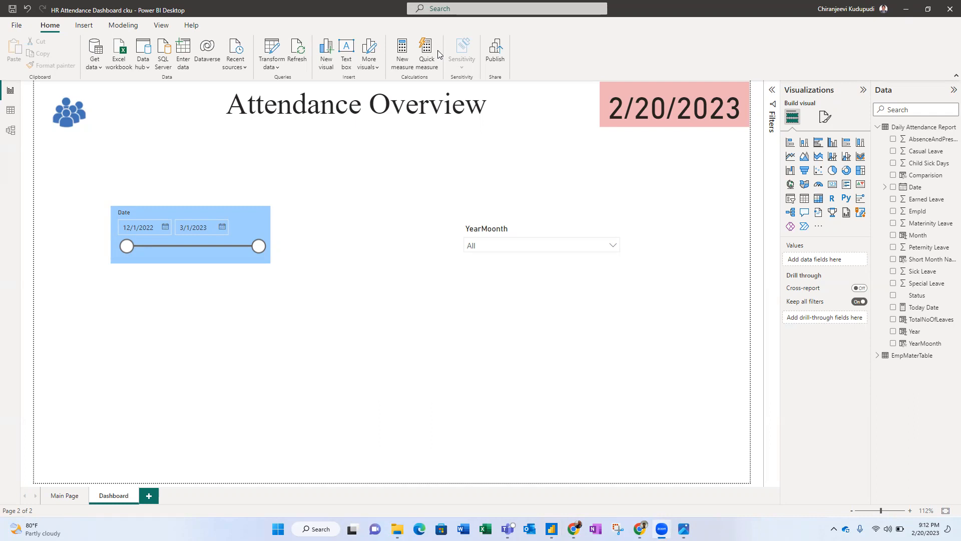
Upload HR Attendance Dashboard cku and the image HR Attendance Dashboard page 2 (1) from Downloads through Zoom.
click(526, 273)
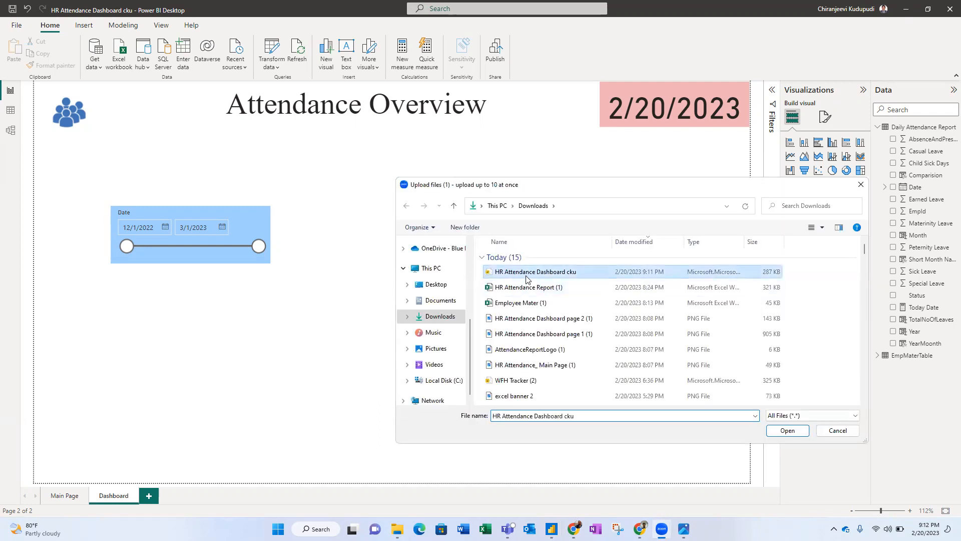
click(784, 431)
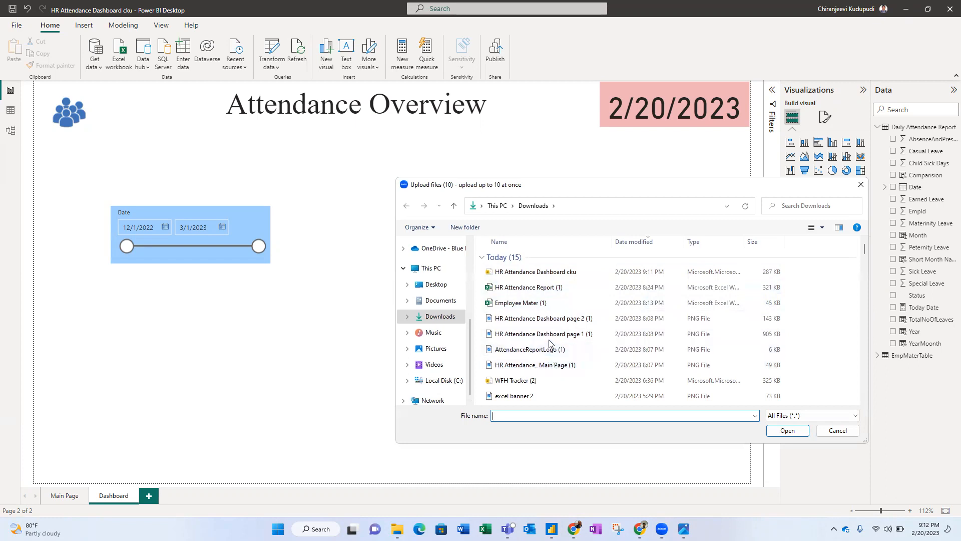
click(547, 321)
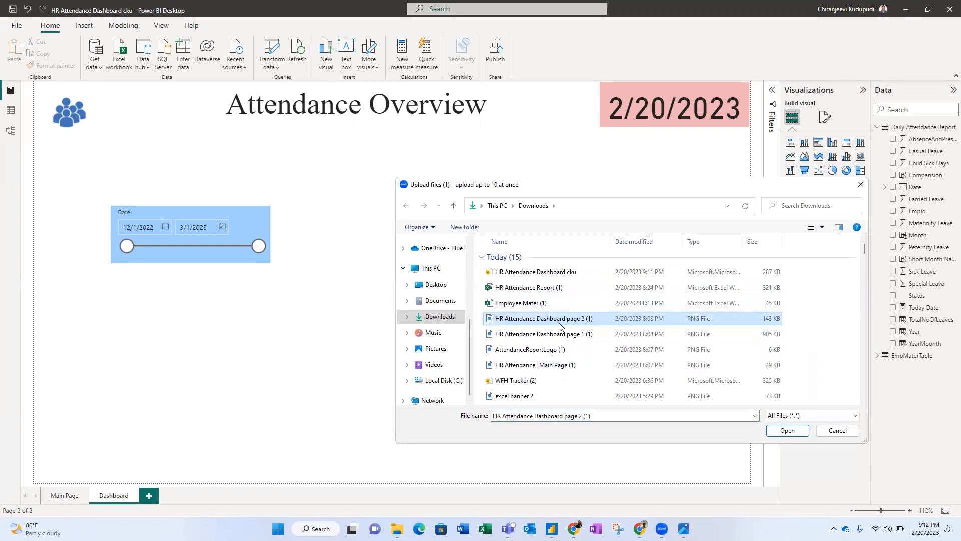
click(783, 431)
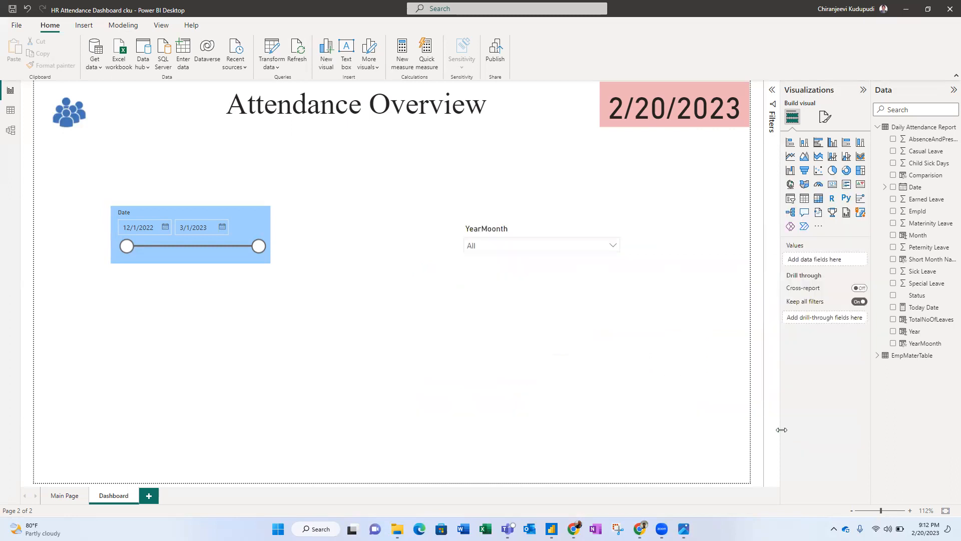